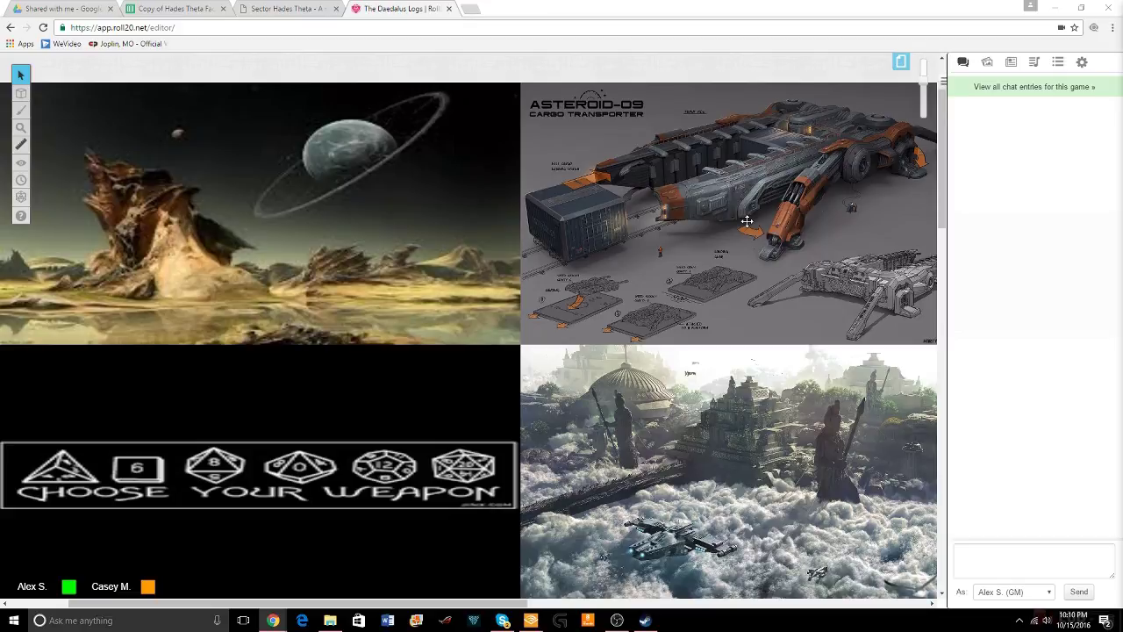
Open the Hades Theta sector map, read the PRIAM system and planet Alfdis entries, then close both
left_click(298, 8)
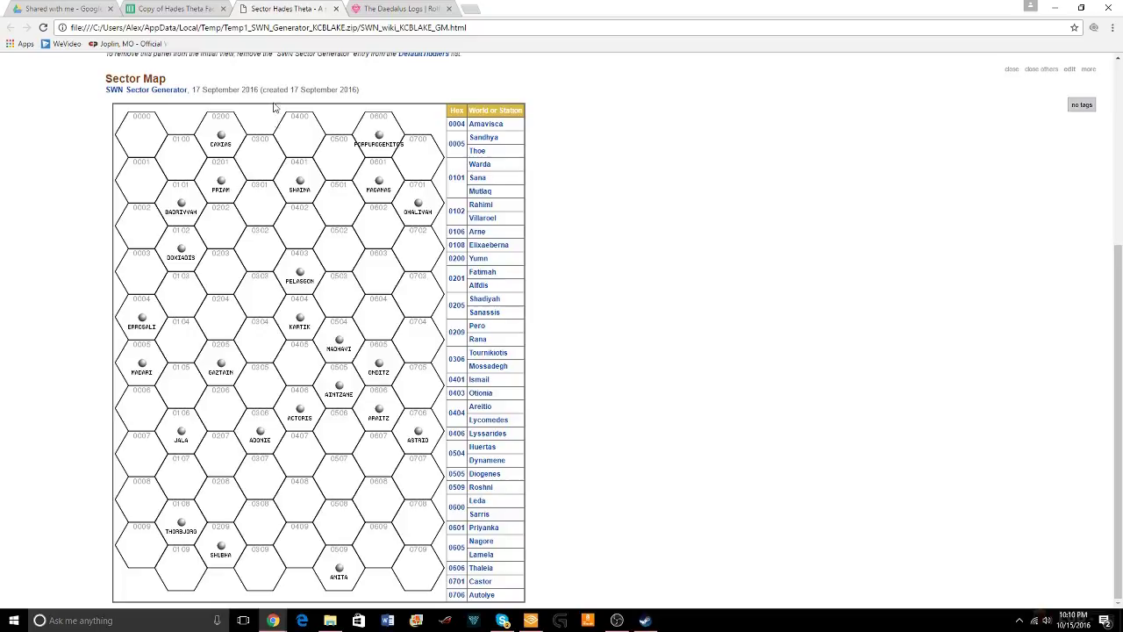
left_click(220, 189)
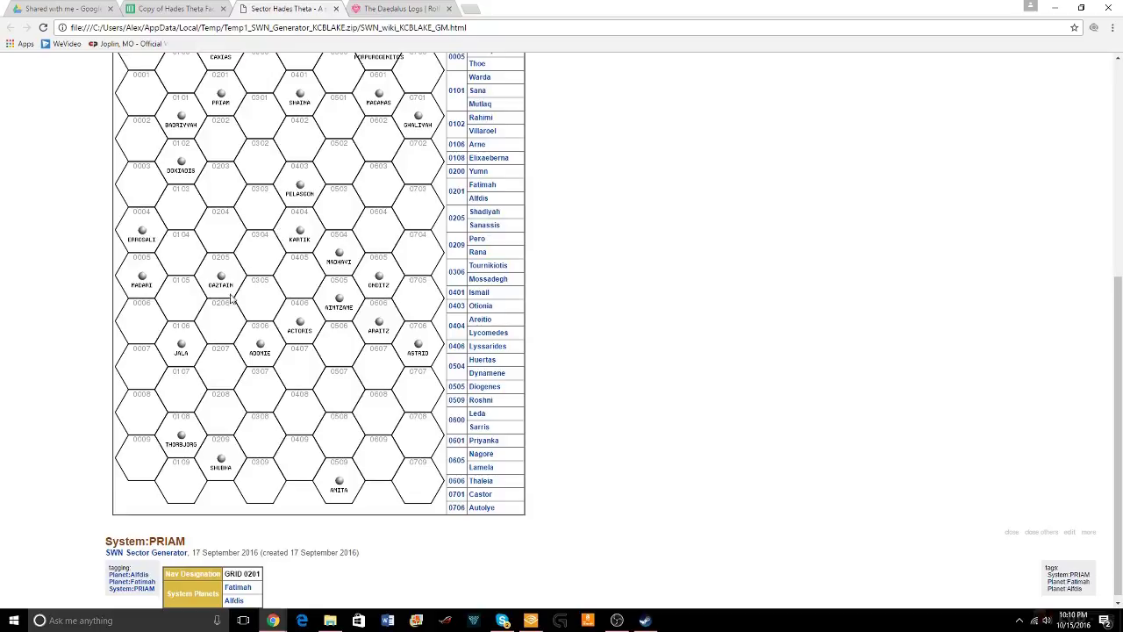
left_click(233, 595)
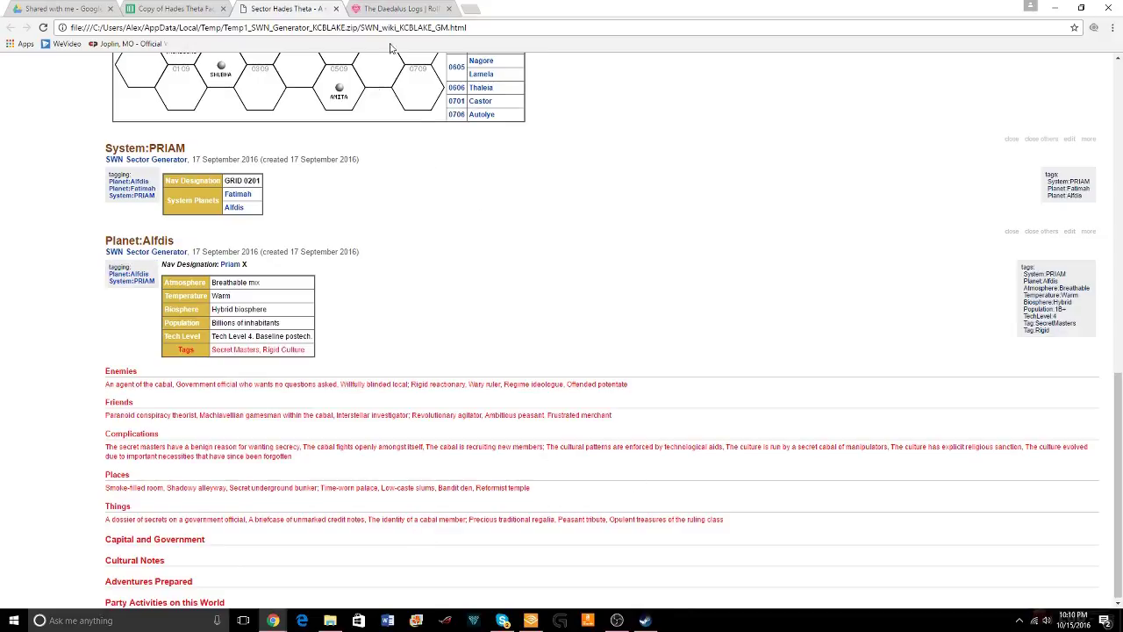
left_click(1011, 232)
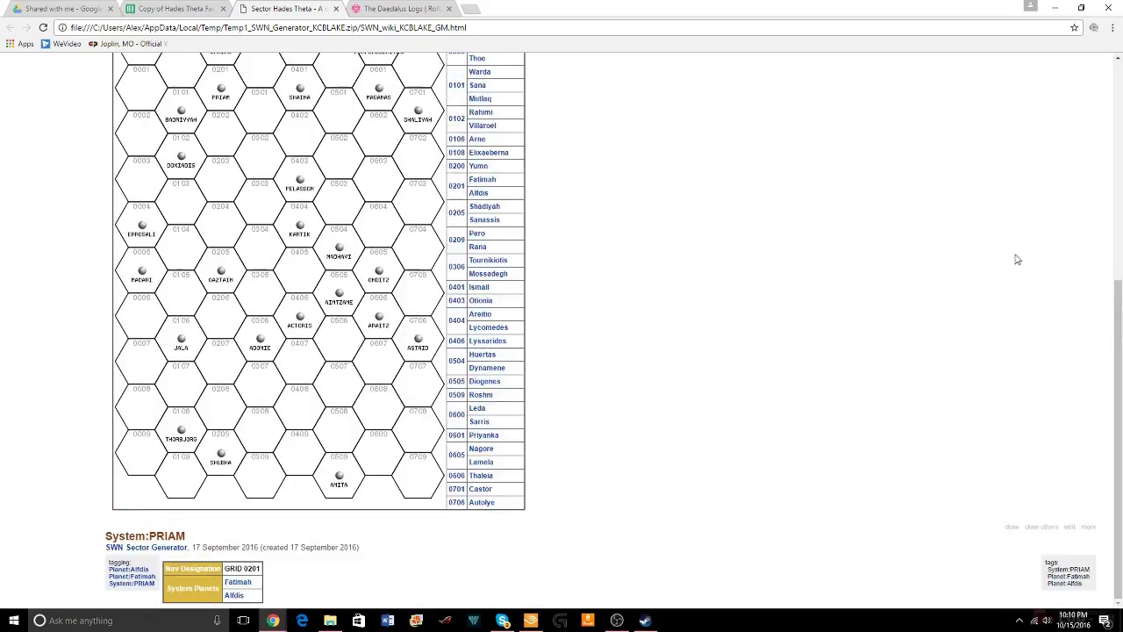
left_click(1010, 526)
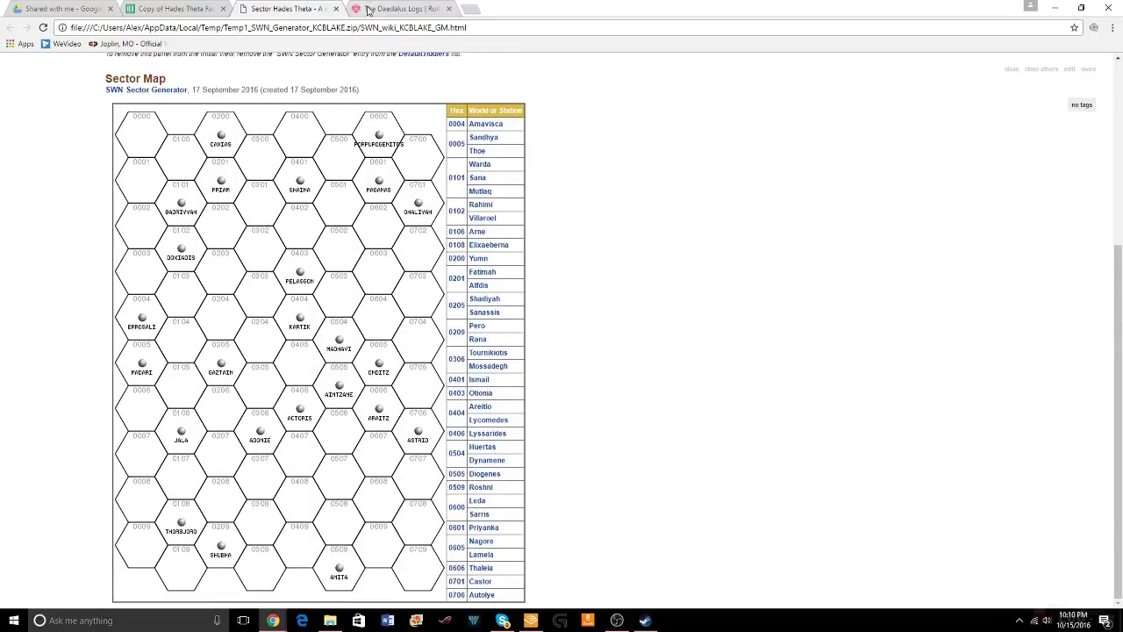
Switch back to The Daedalus Logs game board in Roll20
left_click(369, 11)
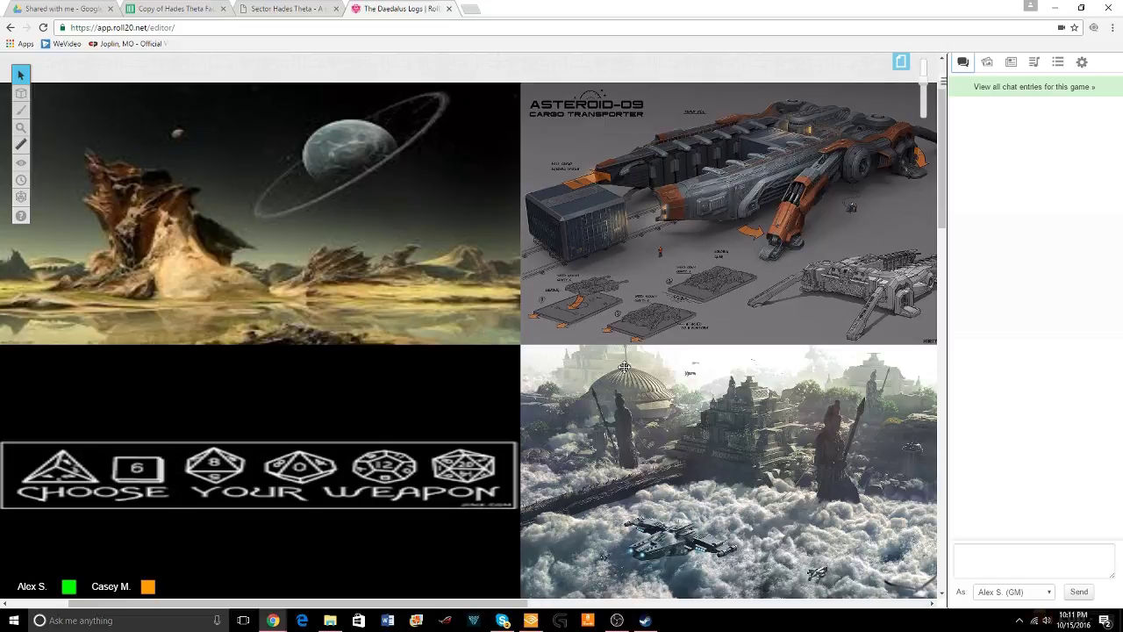
Switch to the Hades Theta faction sheet and open its FactionTracker sheet
left_click(141, 12)
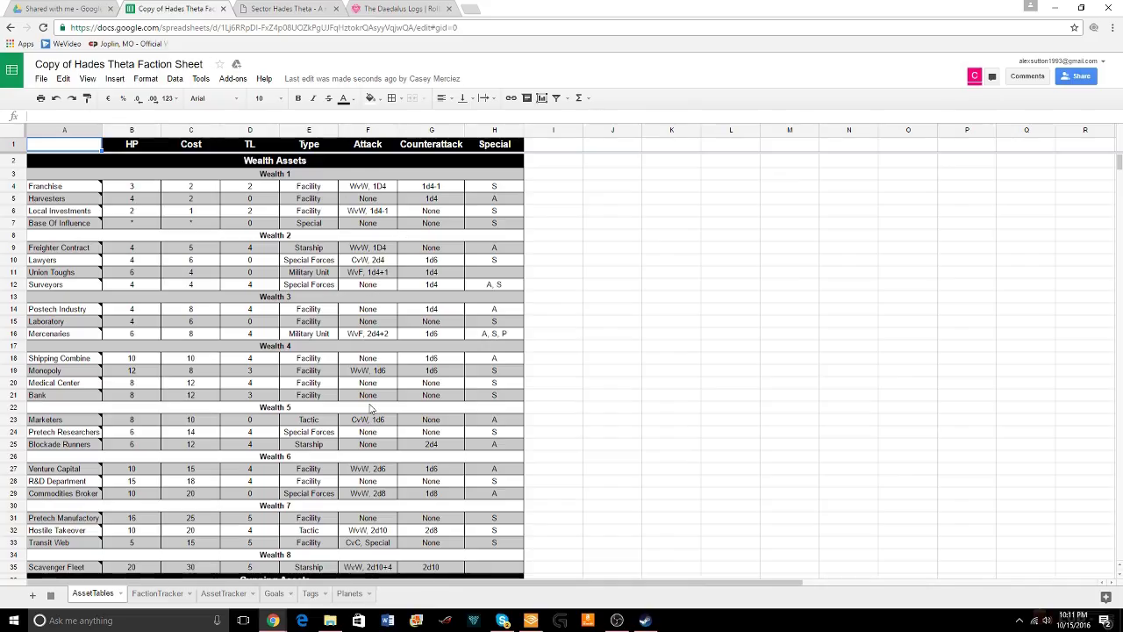
left_click(217, 602)
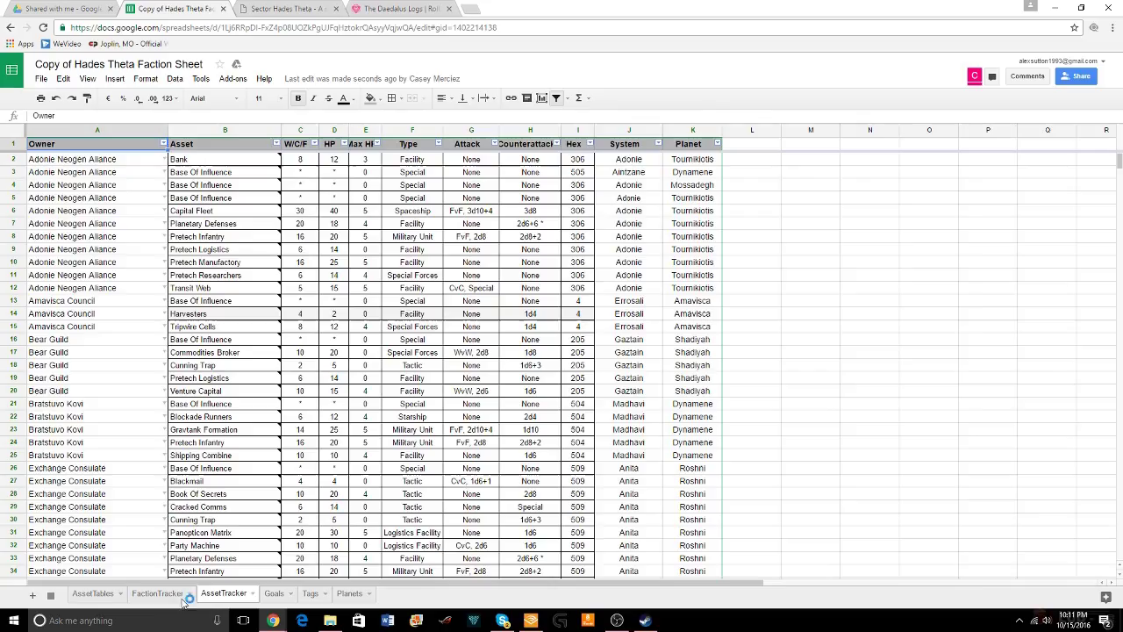
left_click(167, 597)
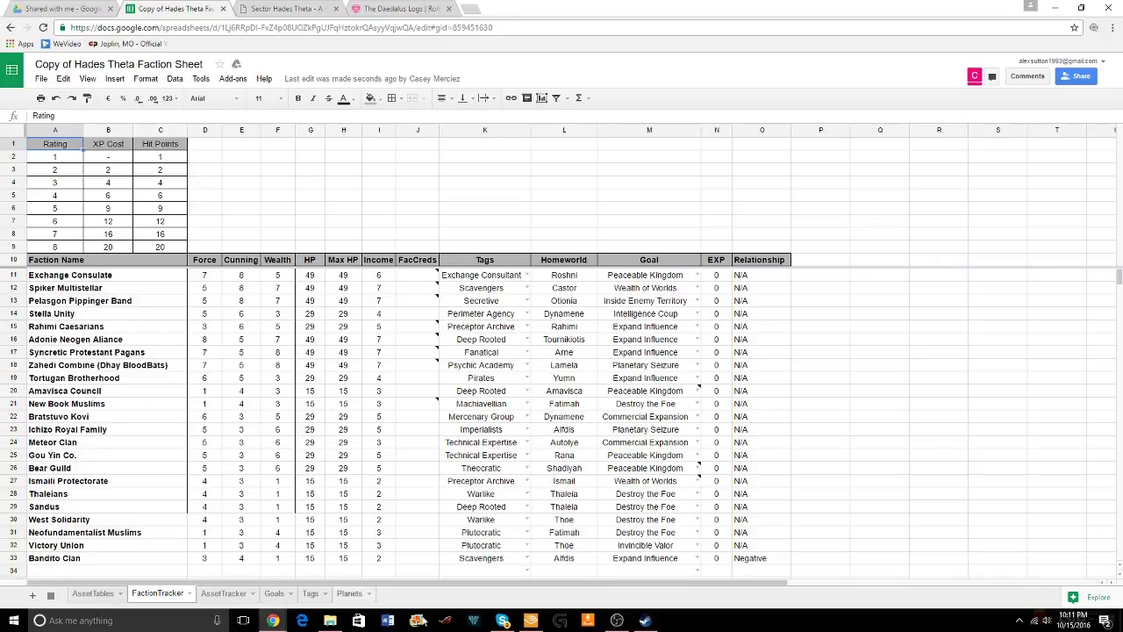
Briefly set Bandito Clan's relationship in O33 to N/A, then revert it to Negative
left_click(756, 559)
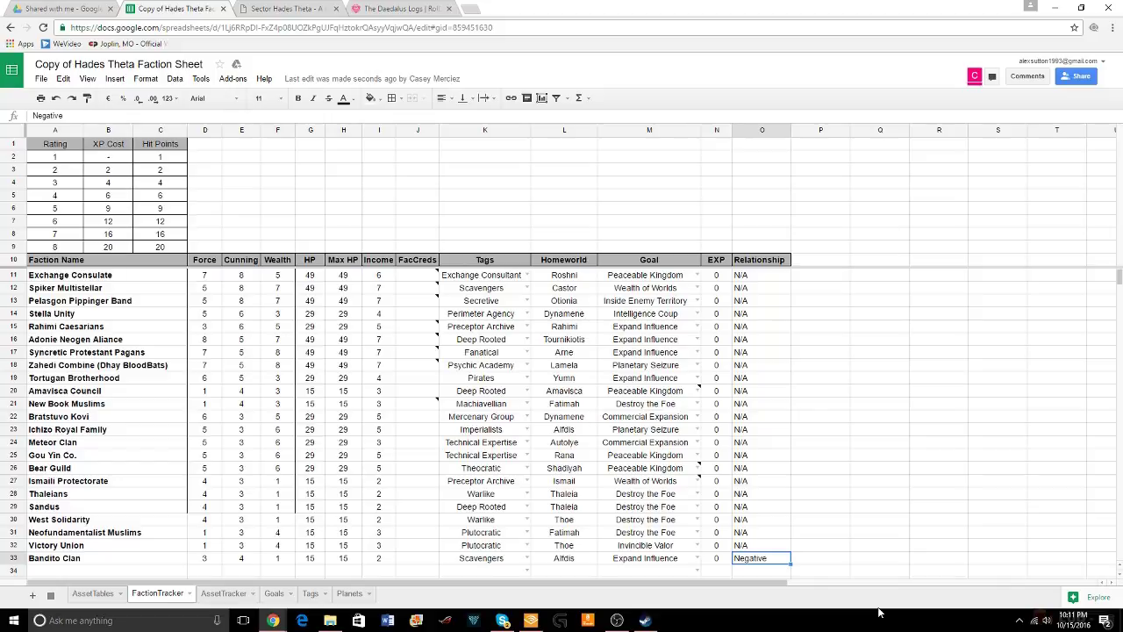
type("N/A")
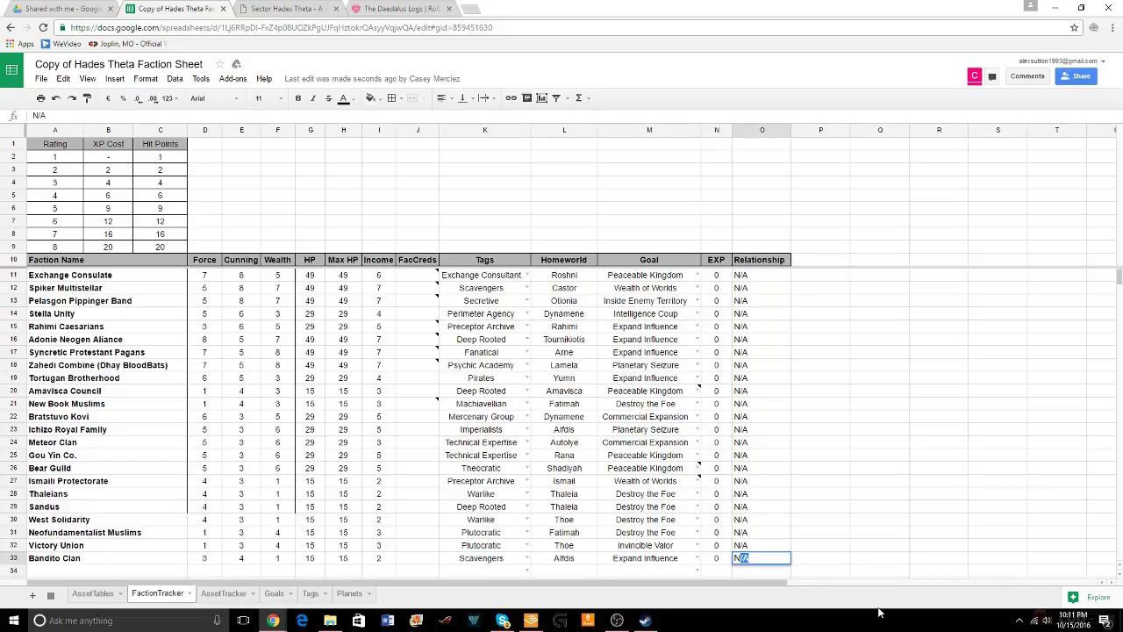
key("Return")
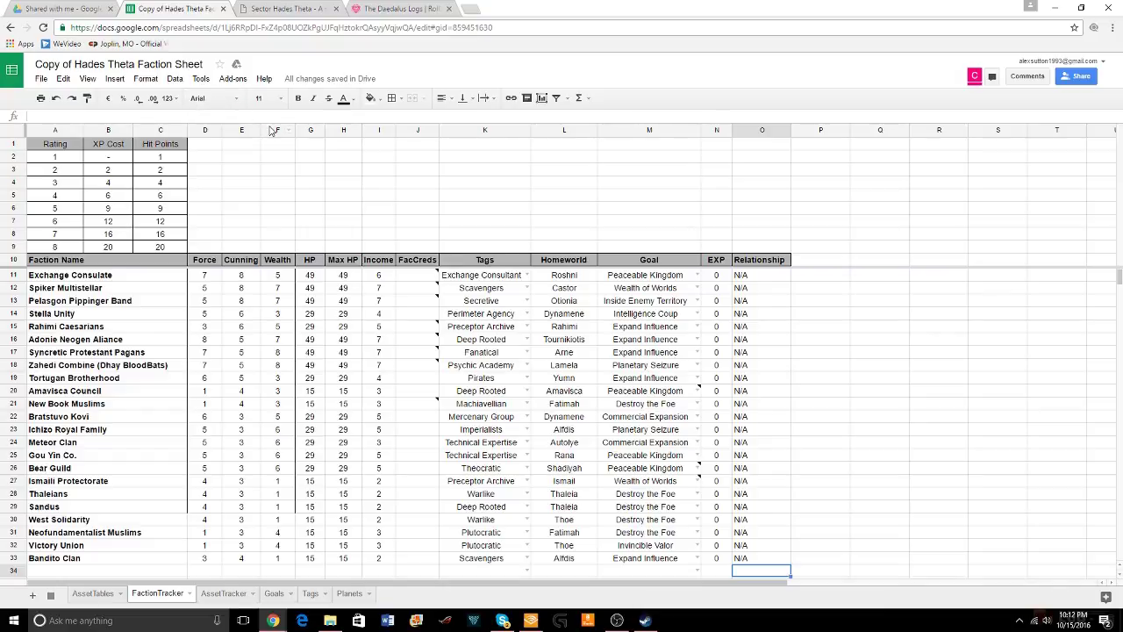
left_click(738, 552)
type("Negative")
left_click(814, 483)
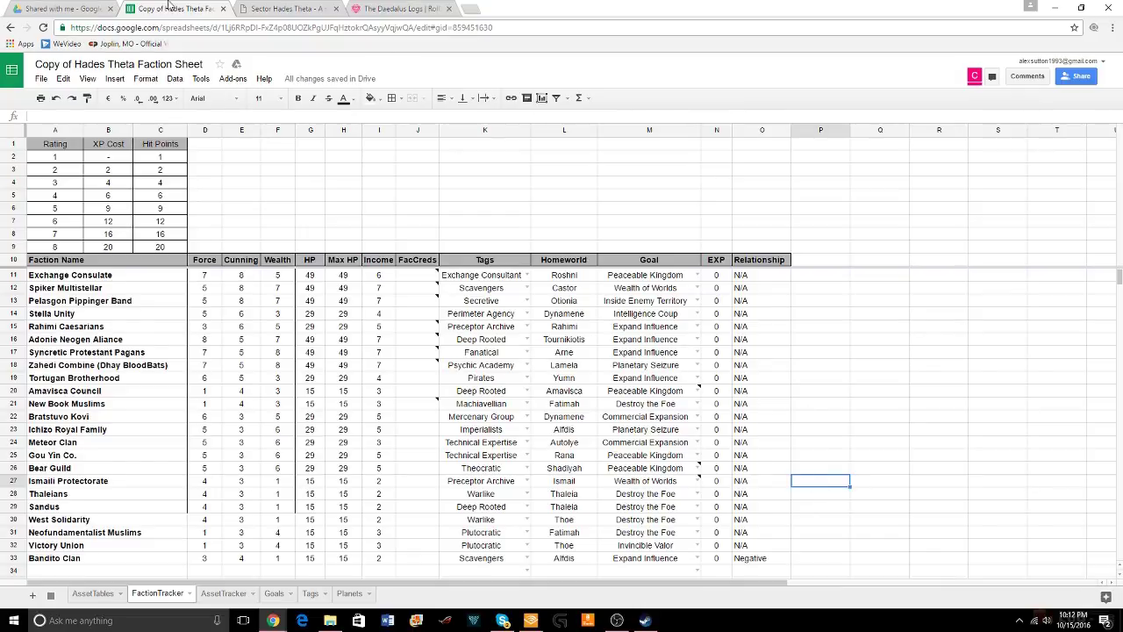
Return to the Hades Theta sector map and open the PRIAM system entry
left_click(254, 12)
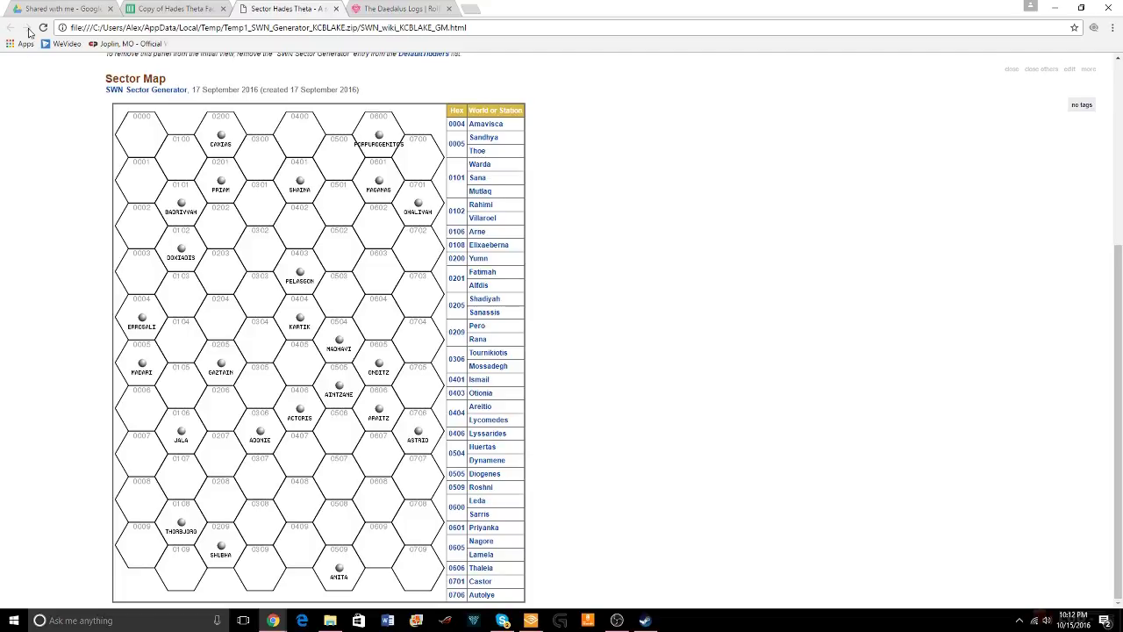
left_click(223, 186)
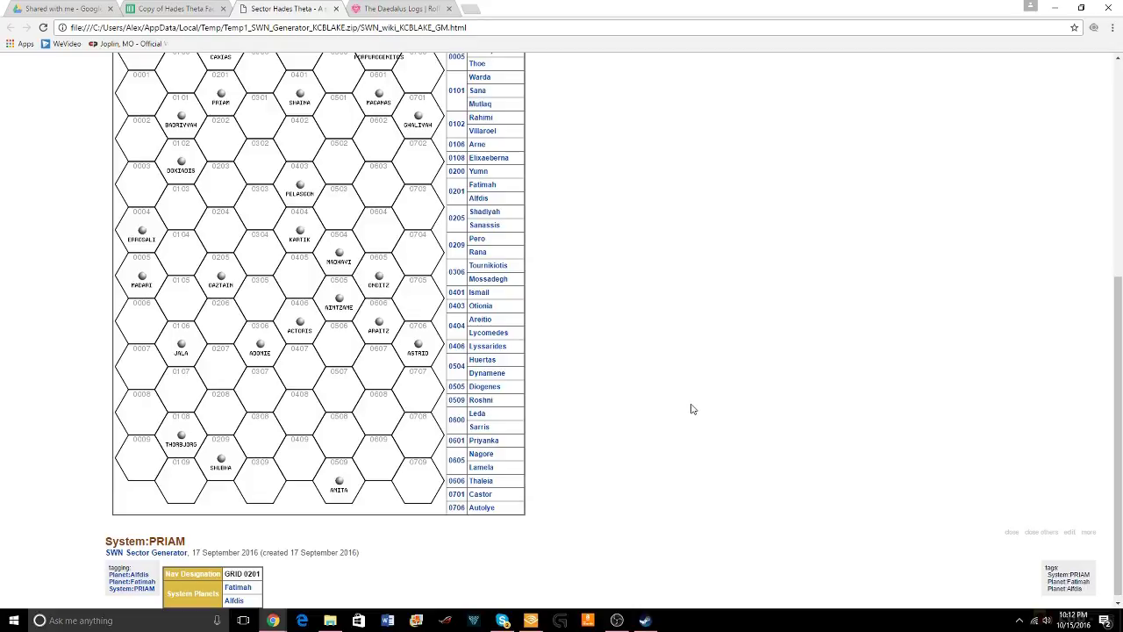
scroll(692, 406, "up", 1)
scroll(692, 406, "down", 1)
scroll(691, 406, "up", 1)
scroll(973, 569, "down", 2)
scroll(890, 481, "up", 3)
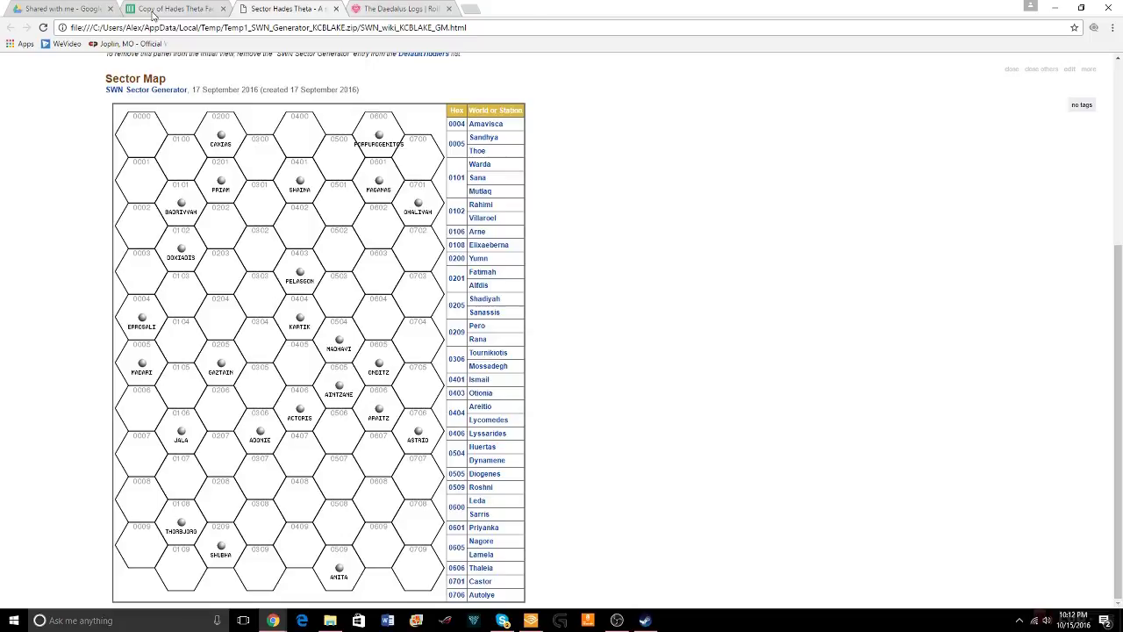
Open the AssetTracker sheet and scroll to Bandito Clan's rows at hex 201, Priam, Alfdis
left_click(158, 12)
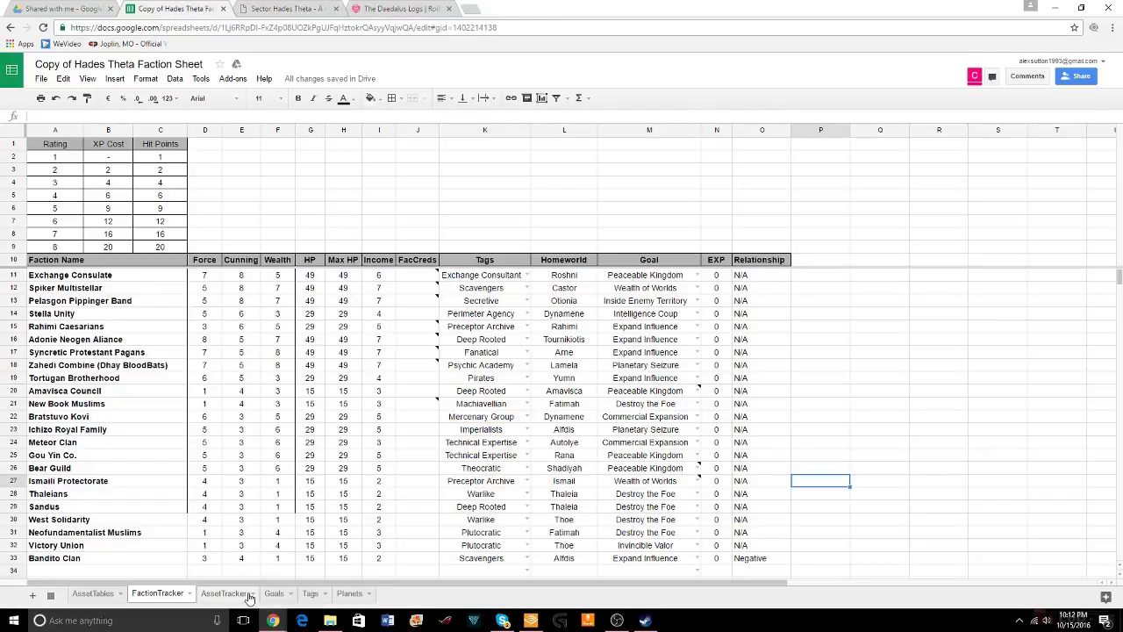
left_click(248, 595)
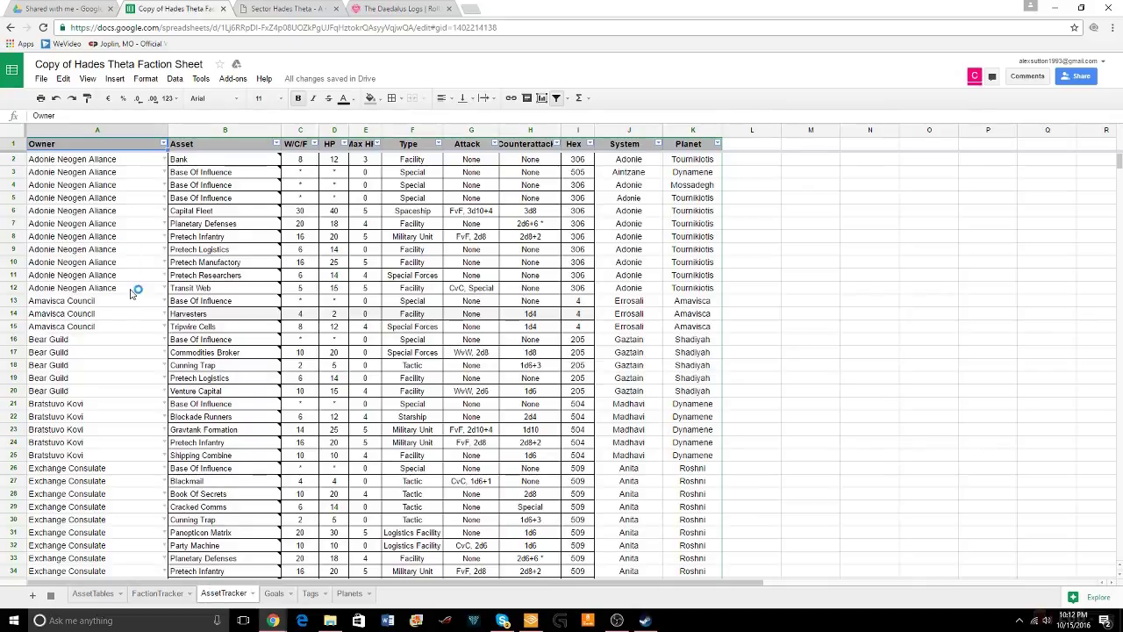
scroll(132, 299, "down", 10)
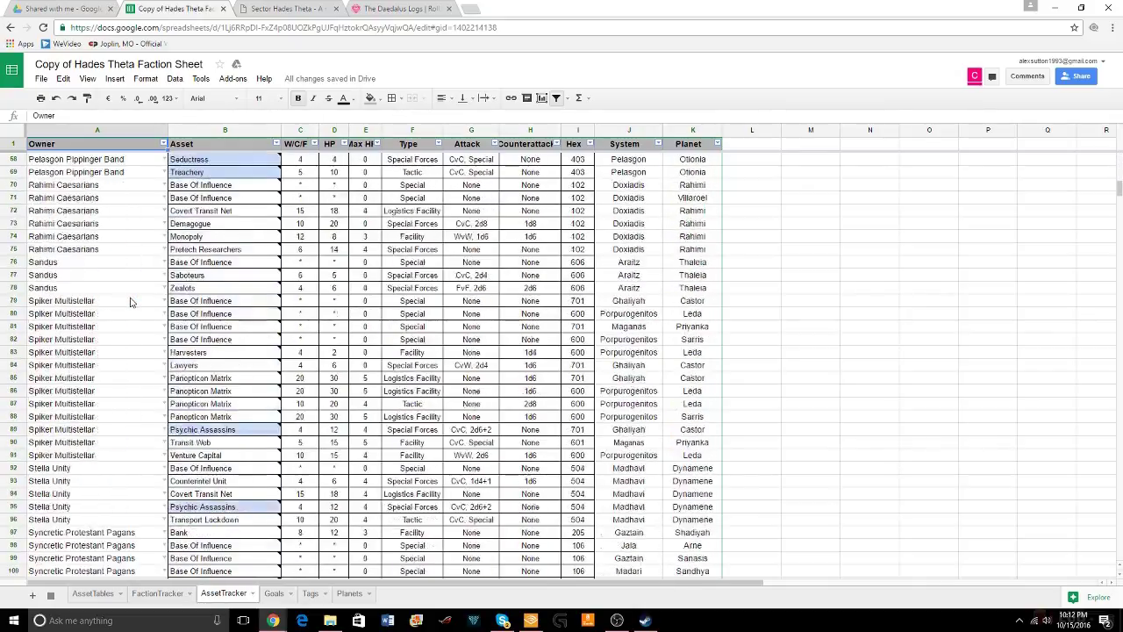
scroll(130, 302, "down", 8)
scroll(123, 305, "down", 8)
scroll(125, 303, "up", 5)
scroll(175, 395, "down", 2)
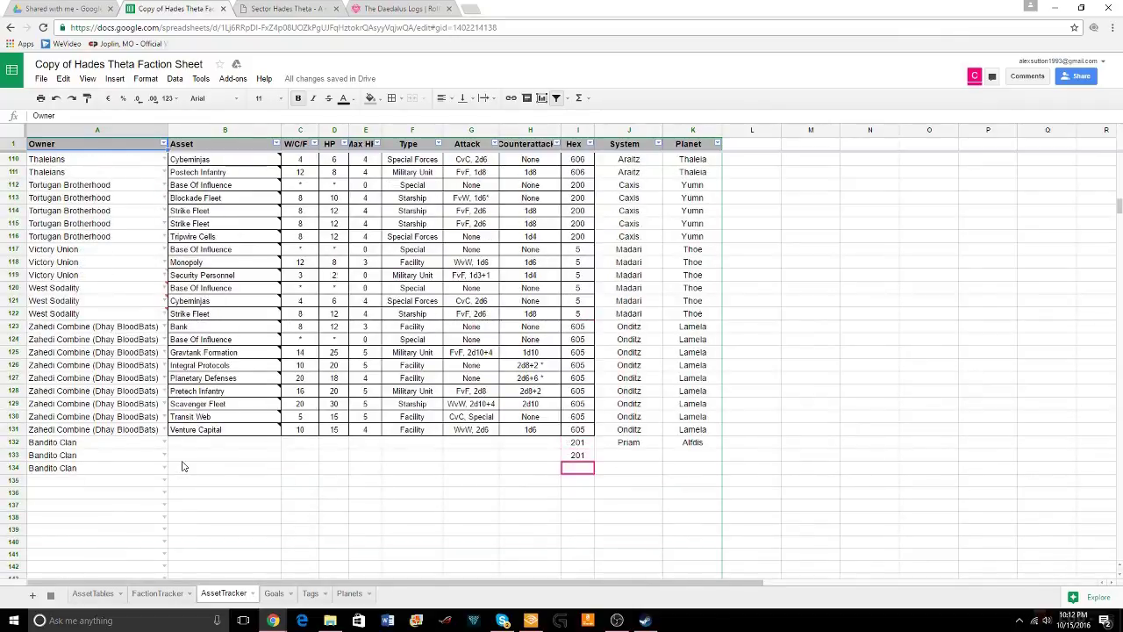
scroll(181, 467, "down", 1)
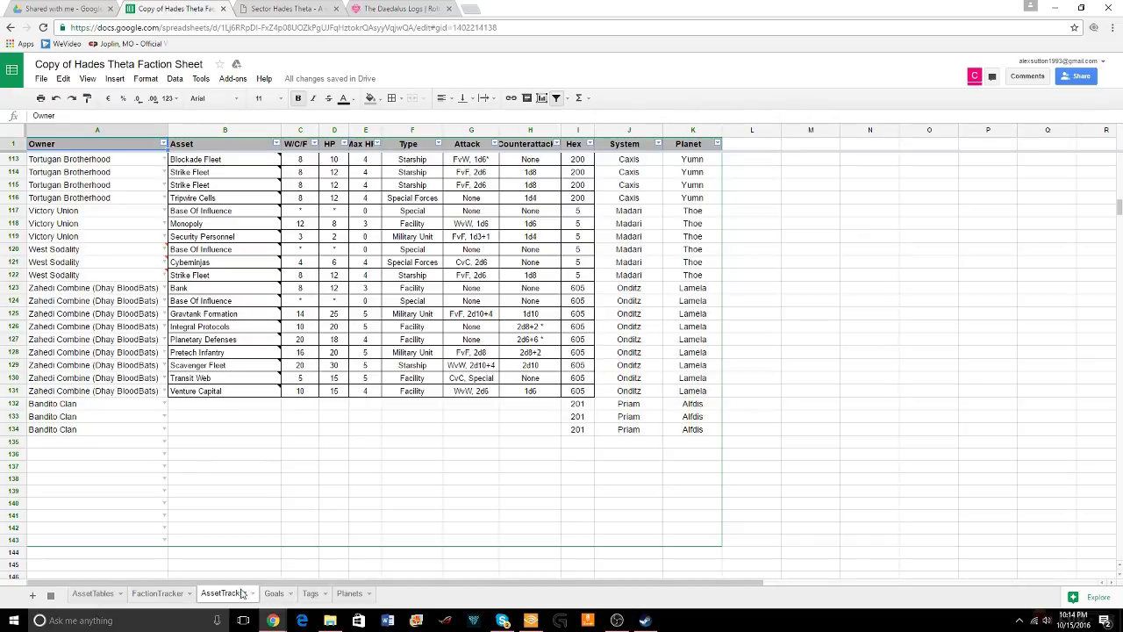
Open AssetTables, scroll to Cunning Assets and read the notes, including Covert Shipping's
left_click(116, 596)
scroll(167, 328, "down", 2)
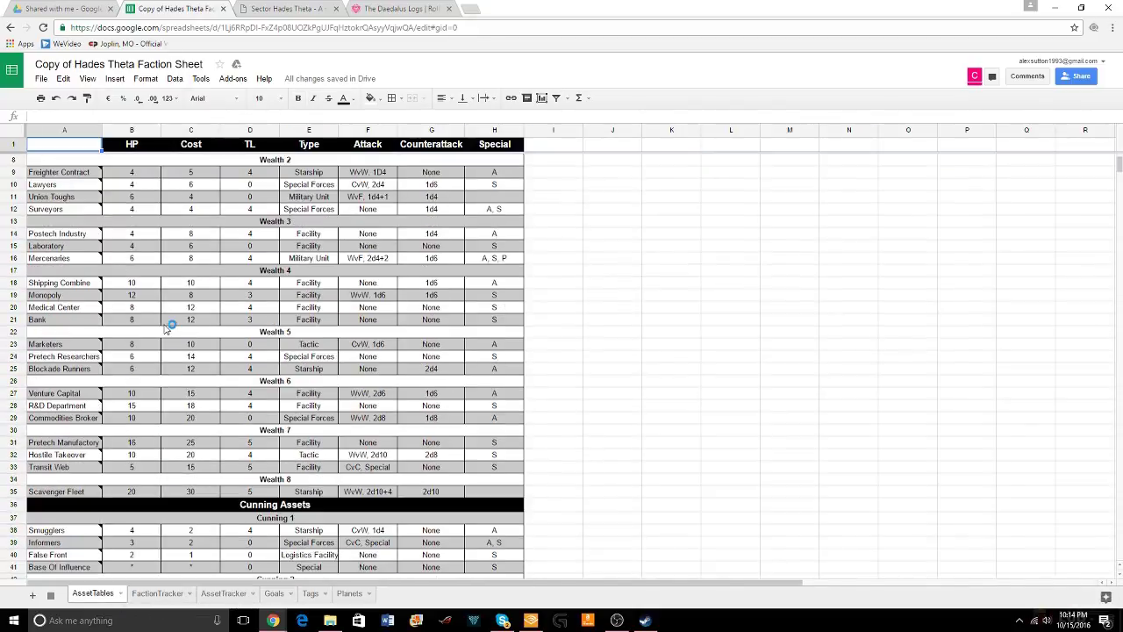
scroll(164, 330, "down", 2)
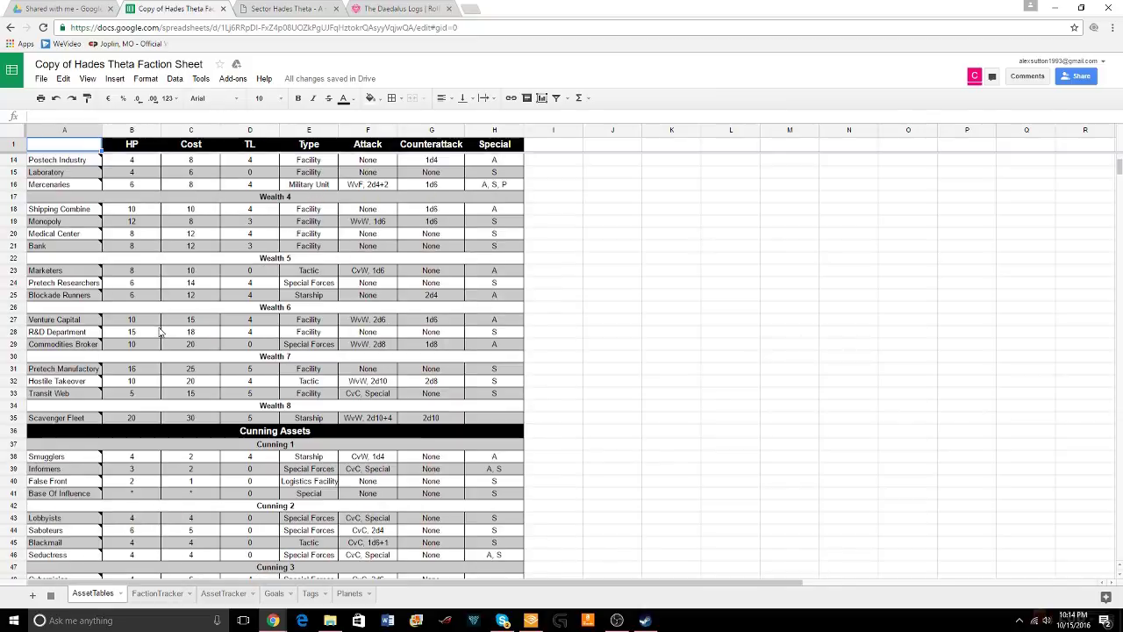
scroll(161, 332, "down", 3)
scroll(159, 331, "down", 2)
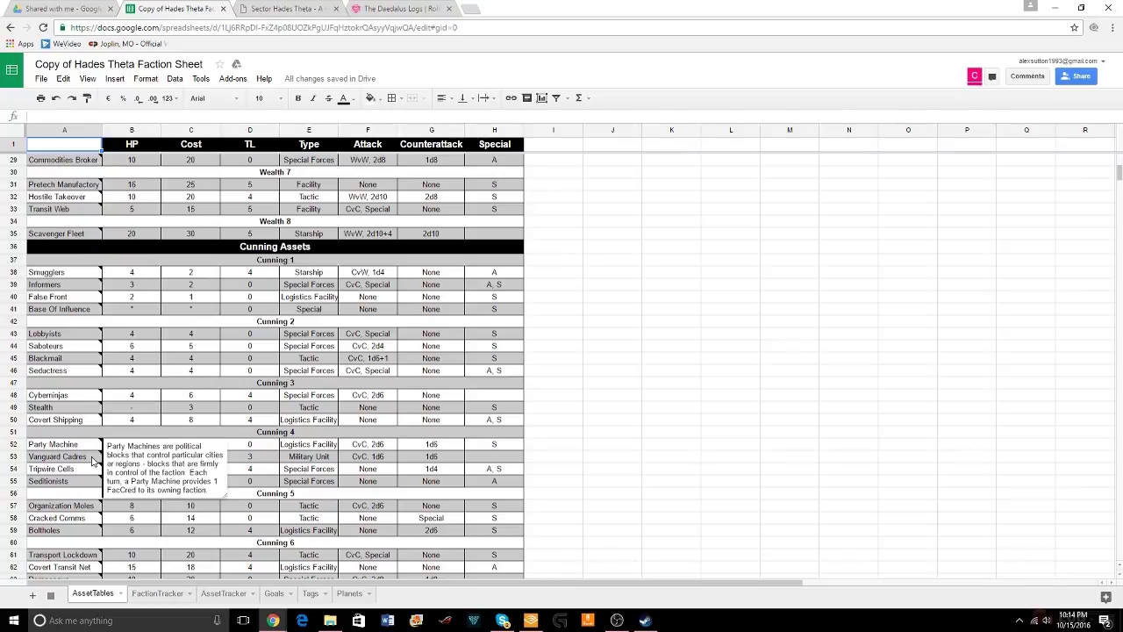
mouse_move(93, 462)
mouse_move(94, 490)
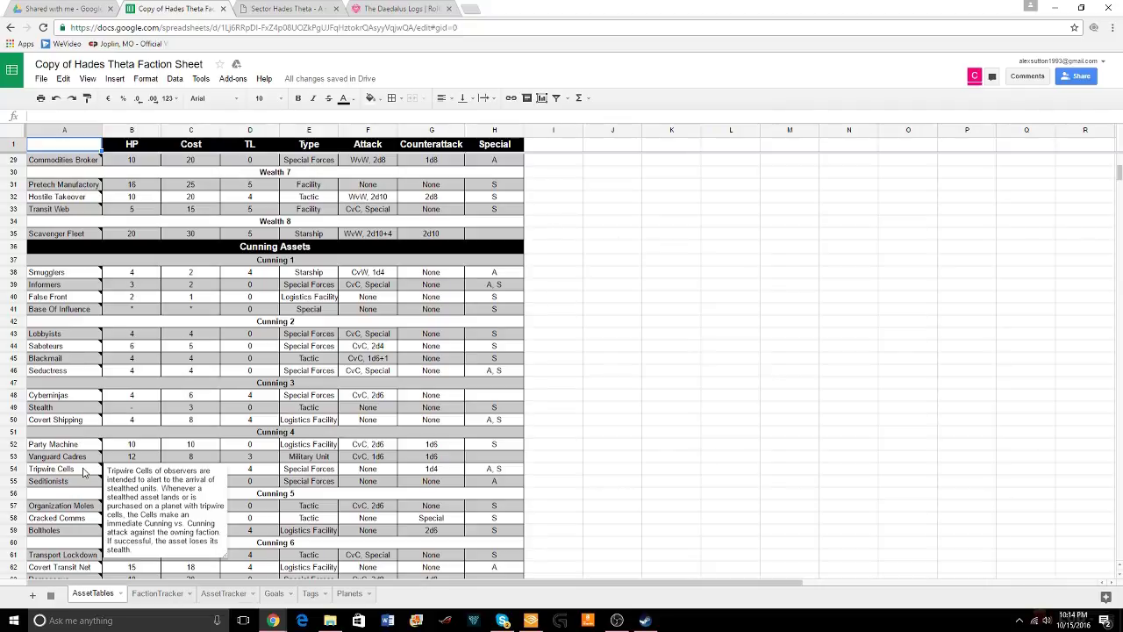
mouse_move(86, 412)
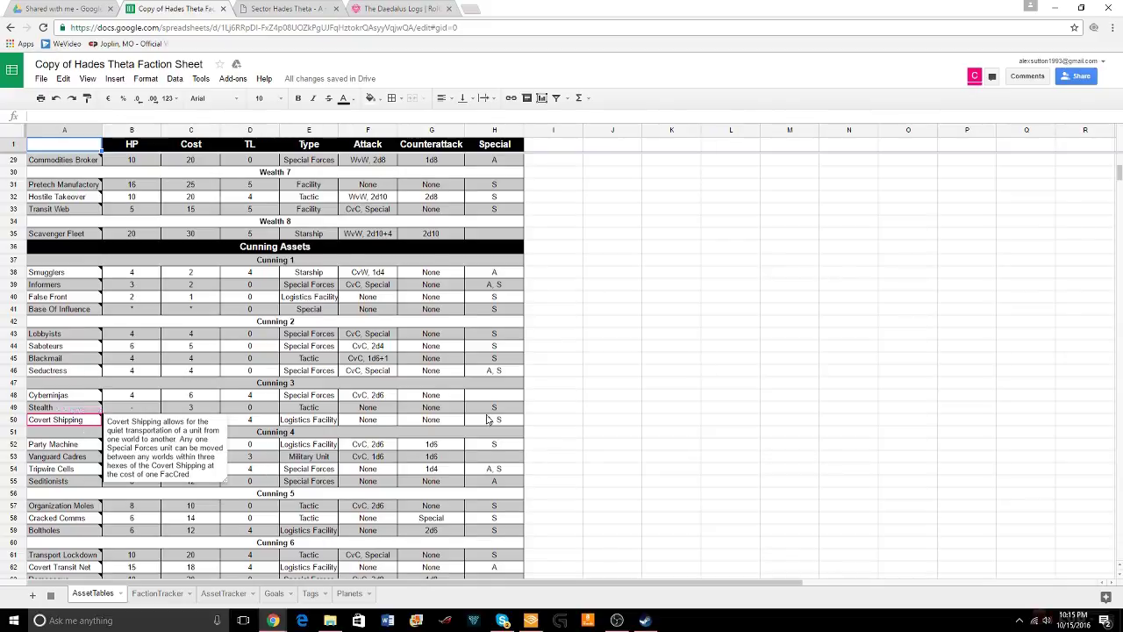
Read the asset table notes and select the Elite Skirmishers entry
scroll(316, 403, "down", 8)
scroll(316, 404, "down", 5)
scroll(250, 342, "up", 1)
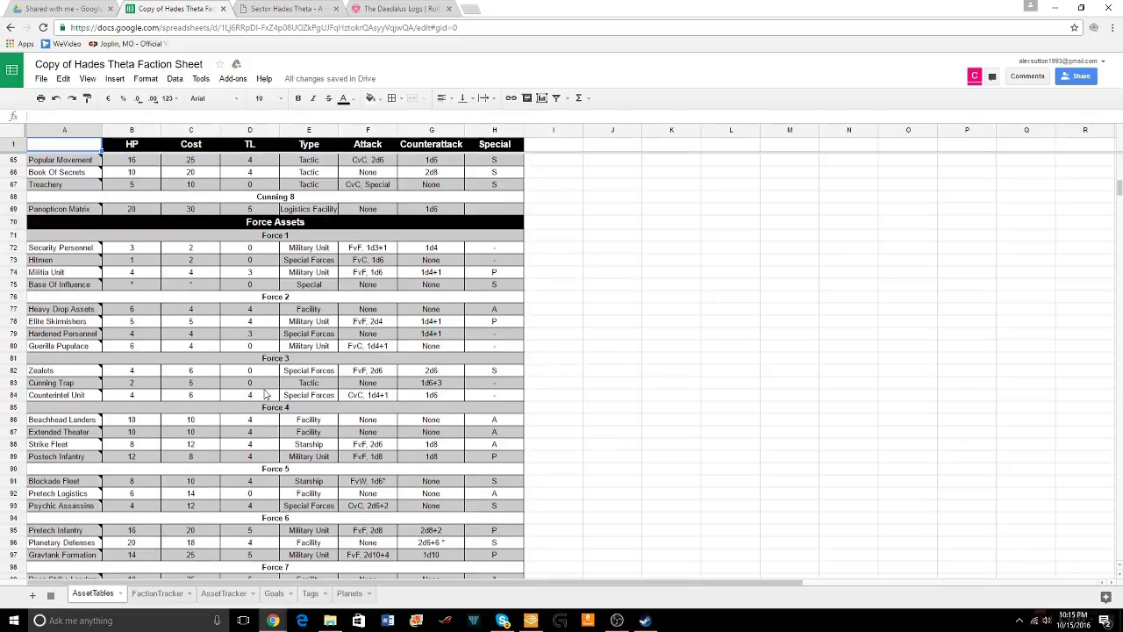
mouse_move(90, 376)
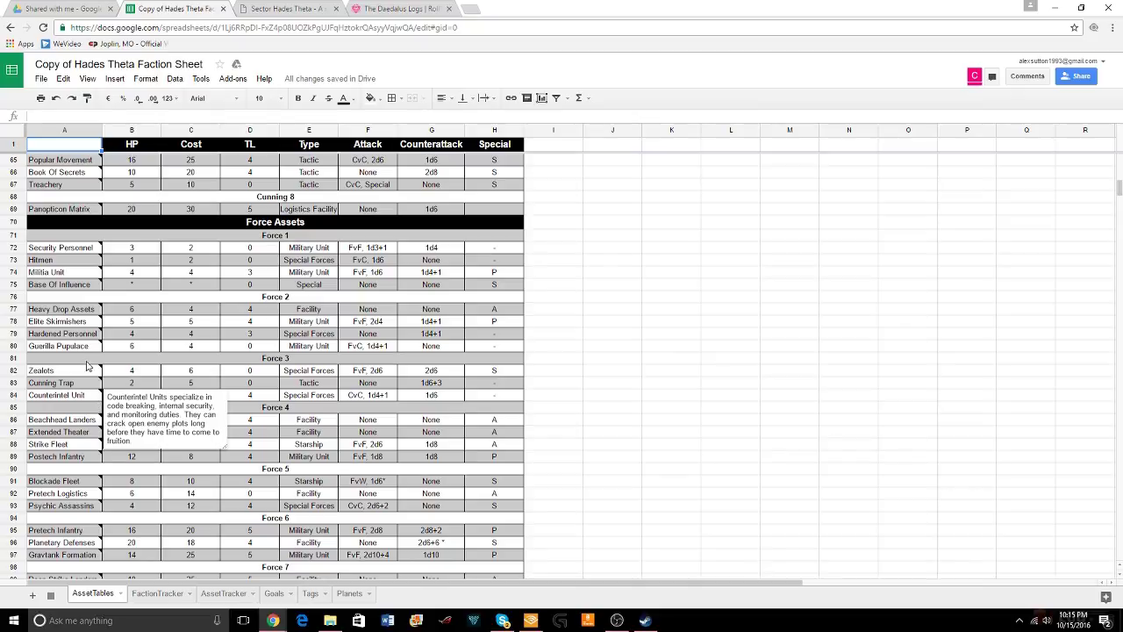
mouse_move(89, 323)
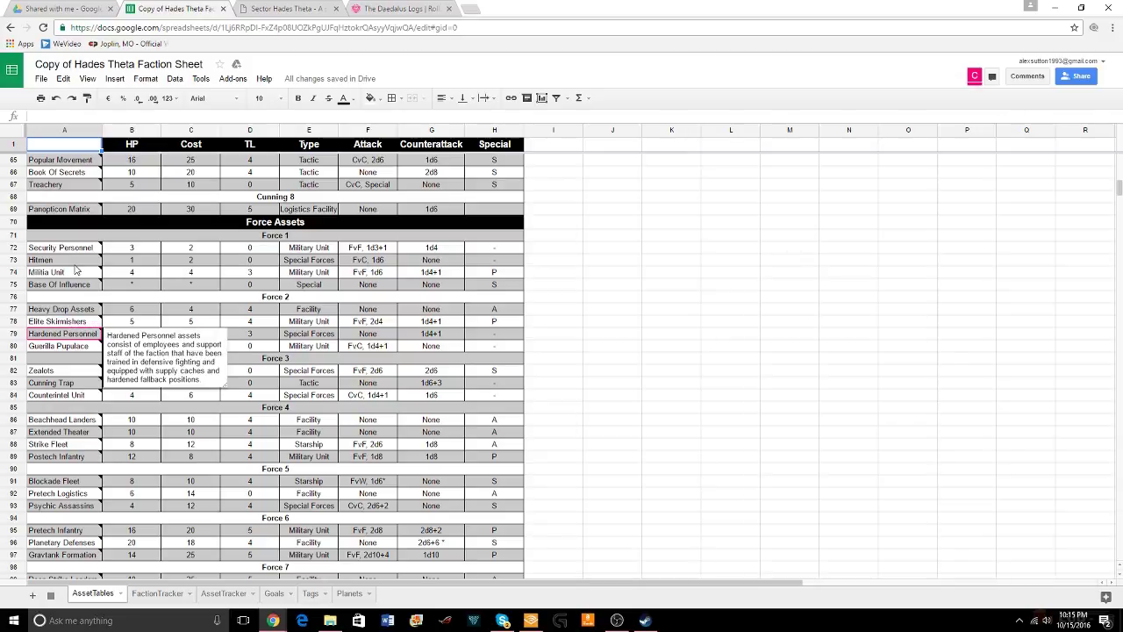
mouse_move(76, 270)
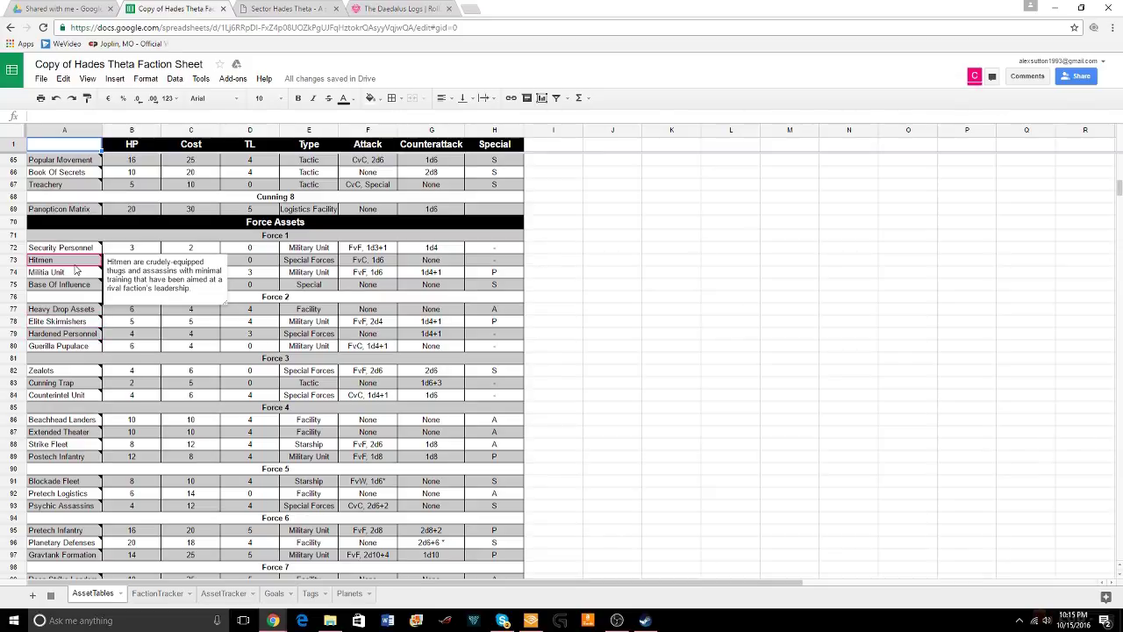
mouse_move(93, 328)
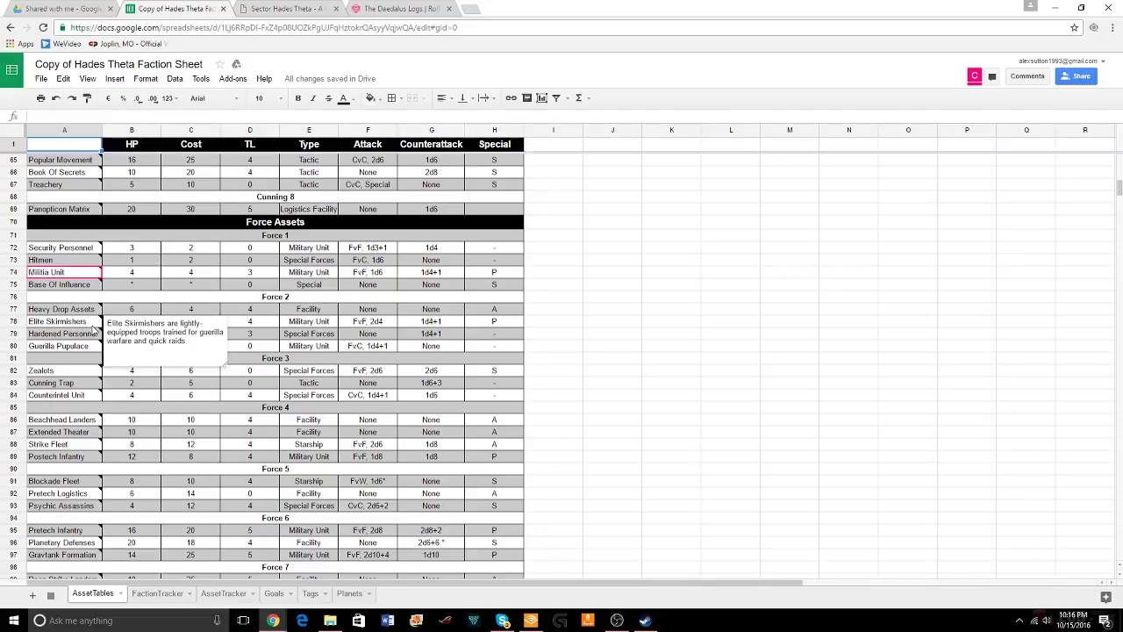
left_click(92, 323)
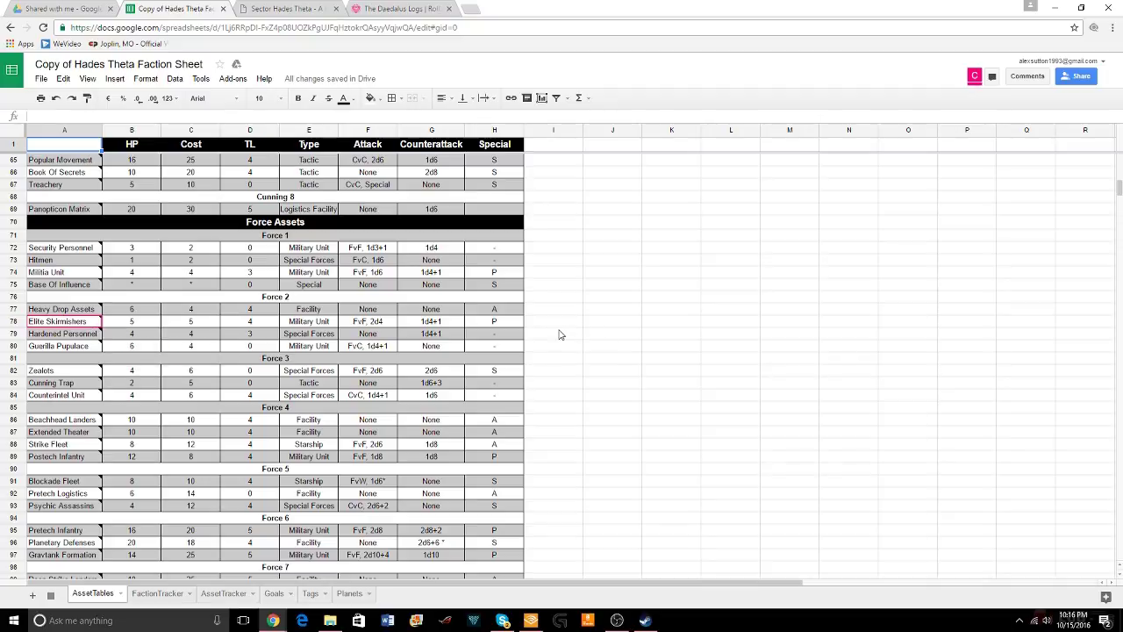
Go to the AssetTracker sheet and select Bandito Clan's Base Of Influence in row 132
scroll(559, 334, "up", 1)
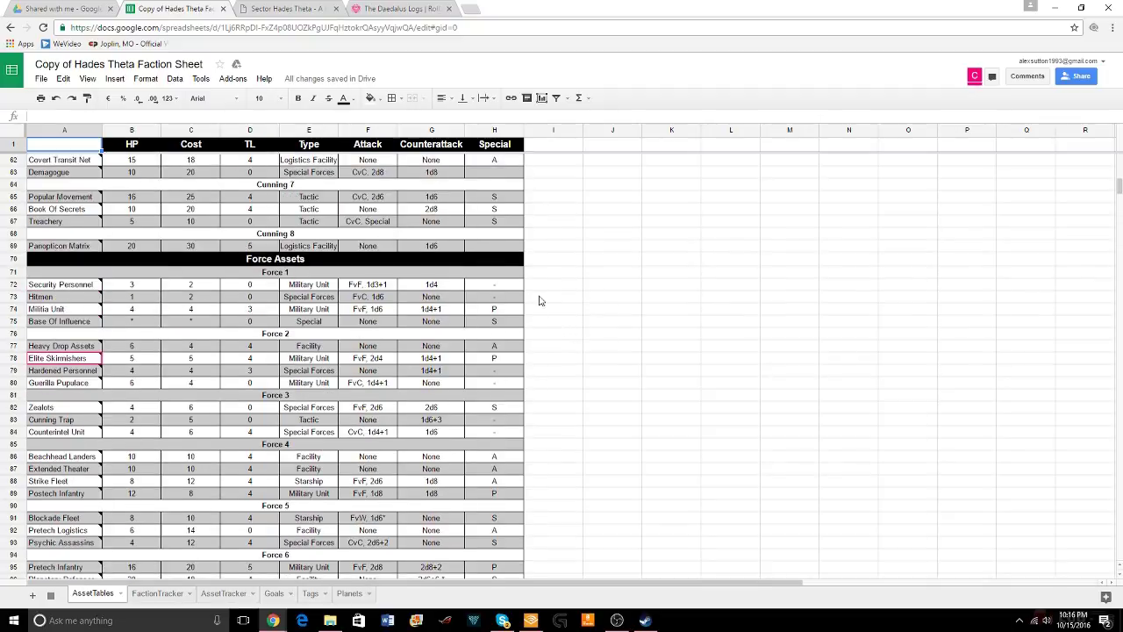
scroll(537, 300, "up", 5)
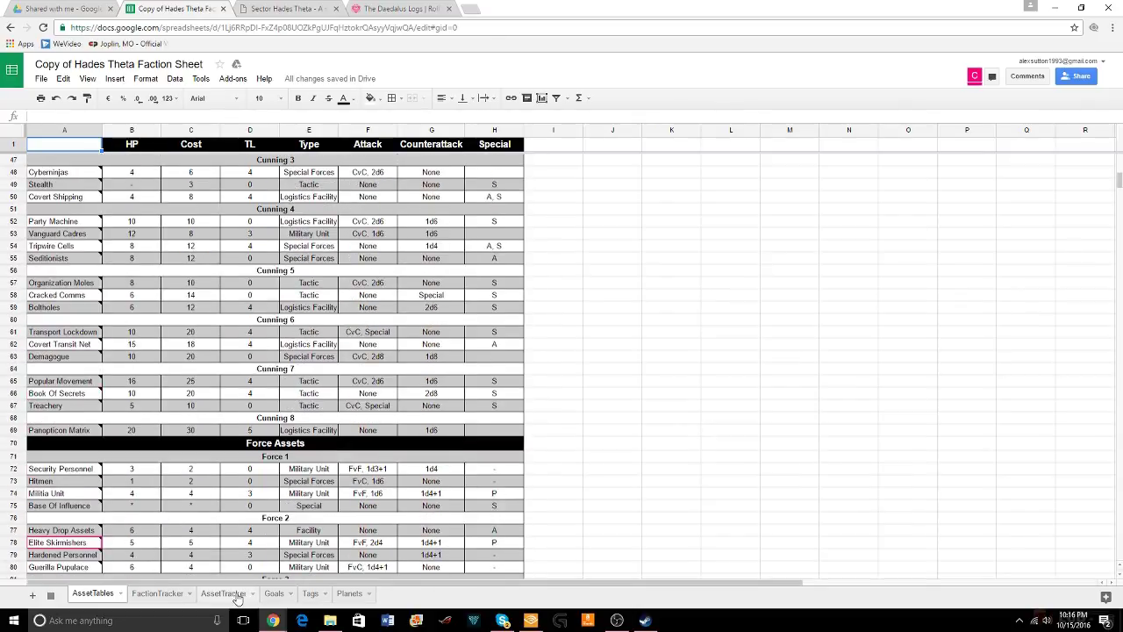
left_click(235, 596)
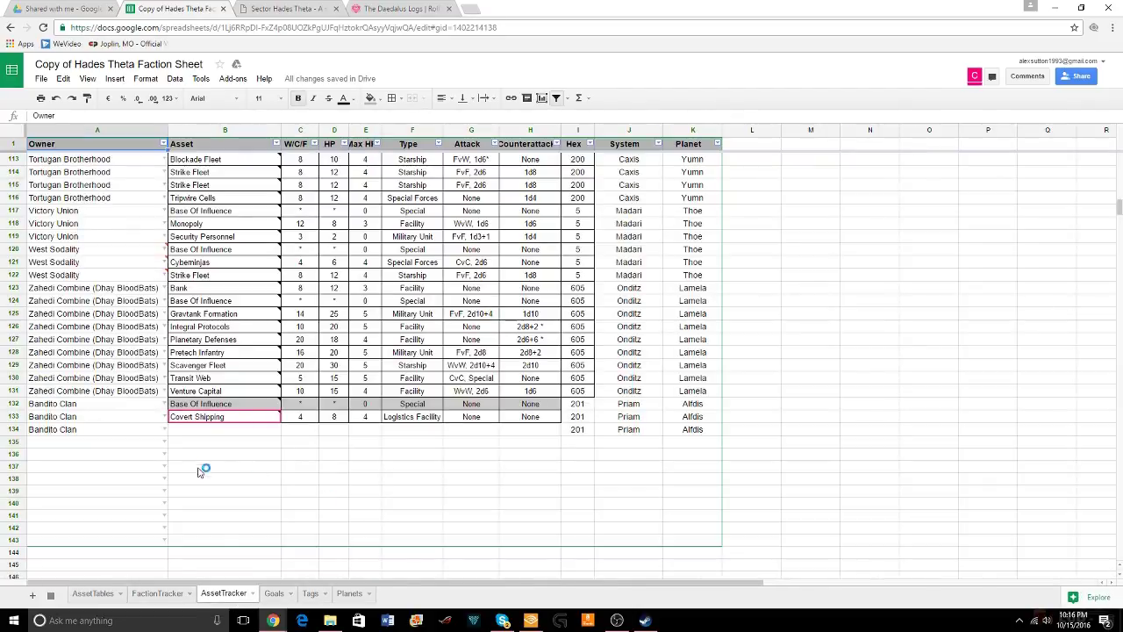
left_click(202, 406)
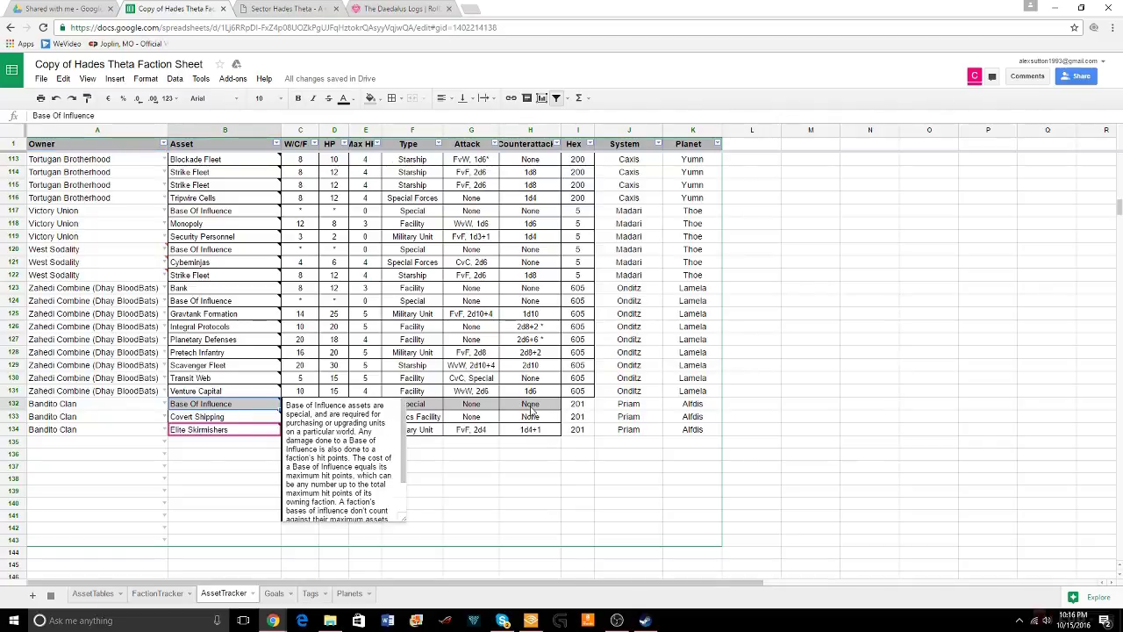
Give the Base Of Influence row B132:H132 a white fill
left_click_drag(530, 410, 531, 408)
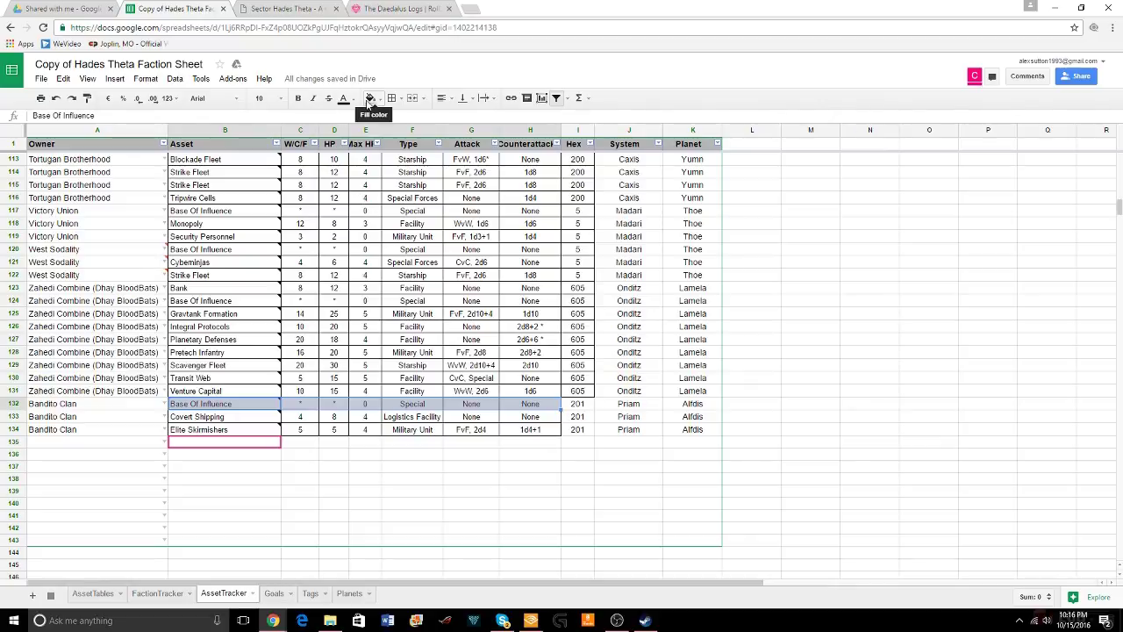
left_click(370, 100)
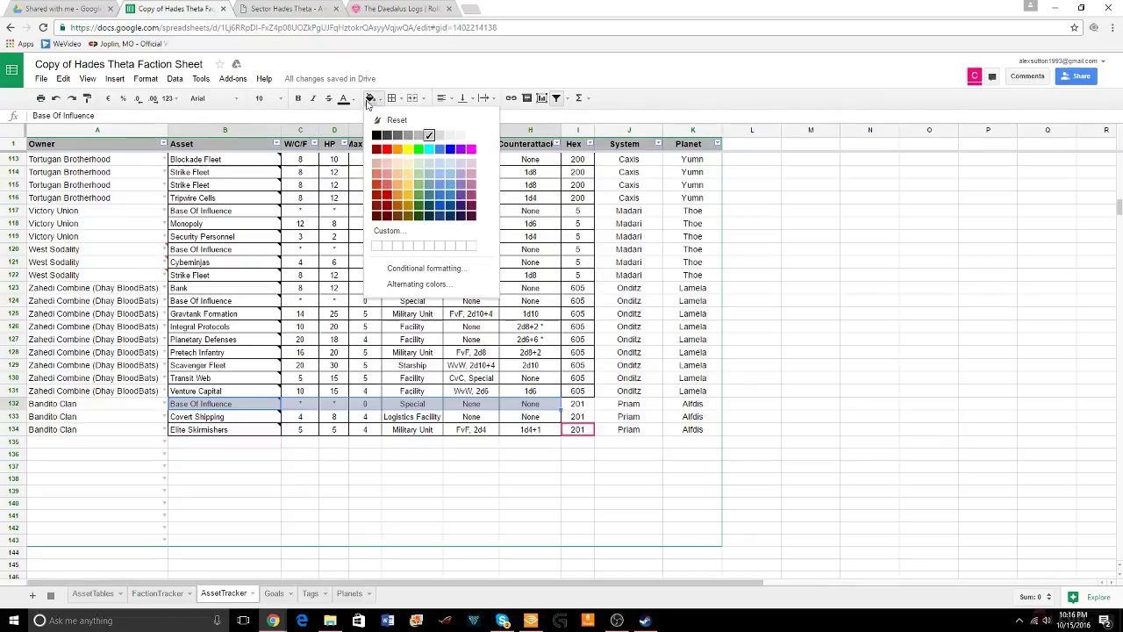
left_click(465, 141)
left_click(798, 274)
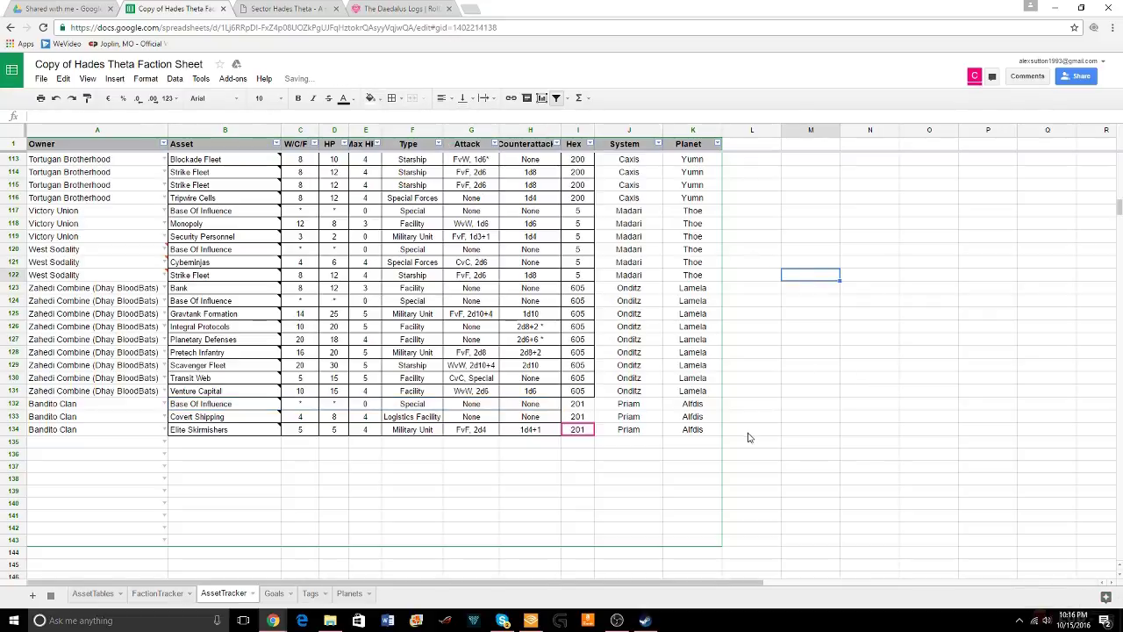
Apply all borders to Hex cells I132 through I134, then return to the Roll20 game
left_click(586, 406)
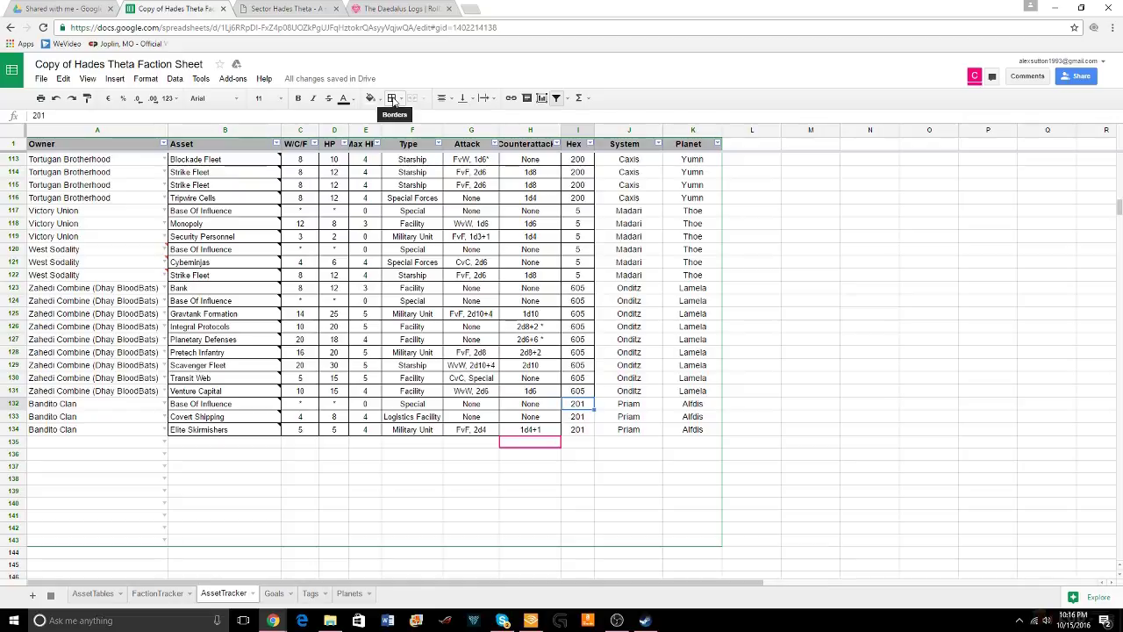
left_click(393, 99)
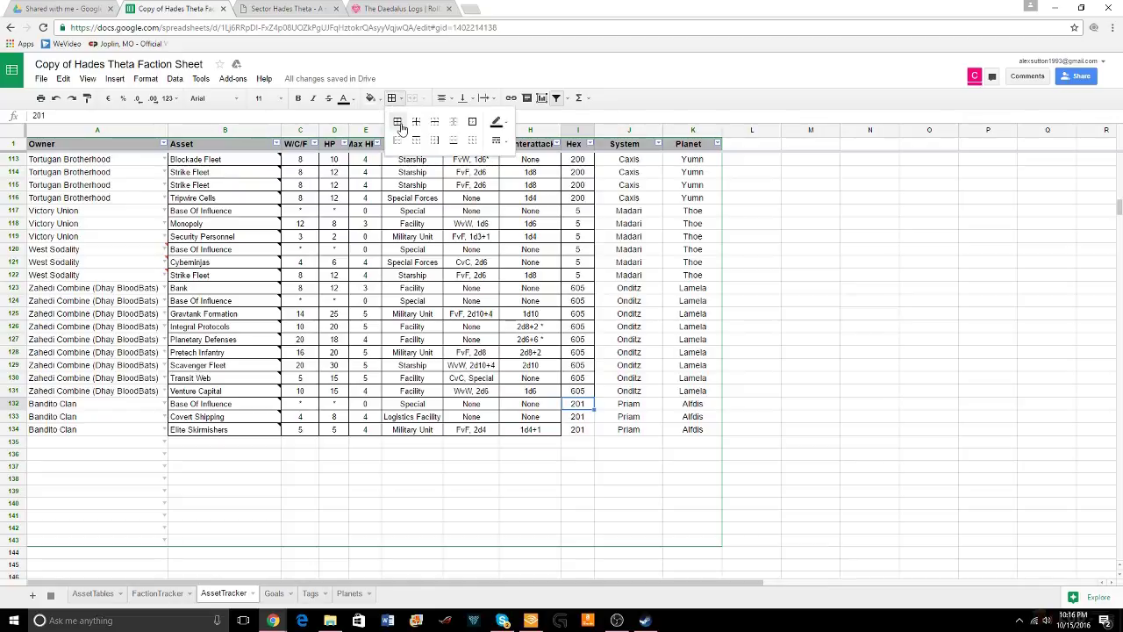
left_click(397, 121)
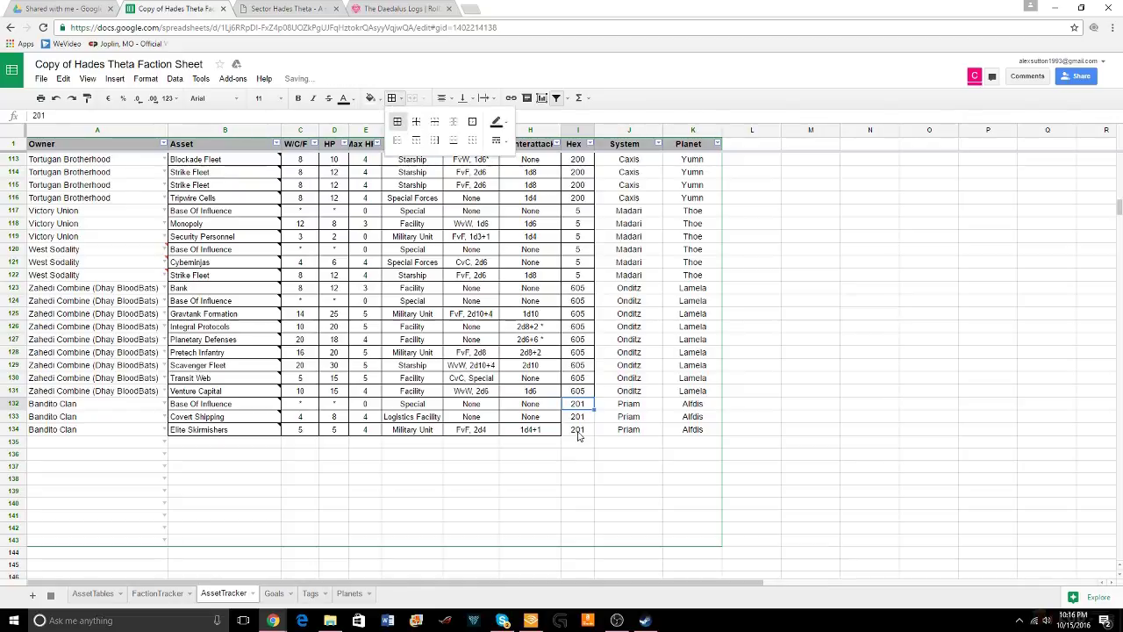
left_click(579, 429, "shift")
left_click(393, 101)
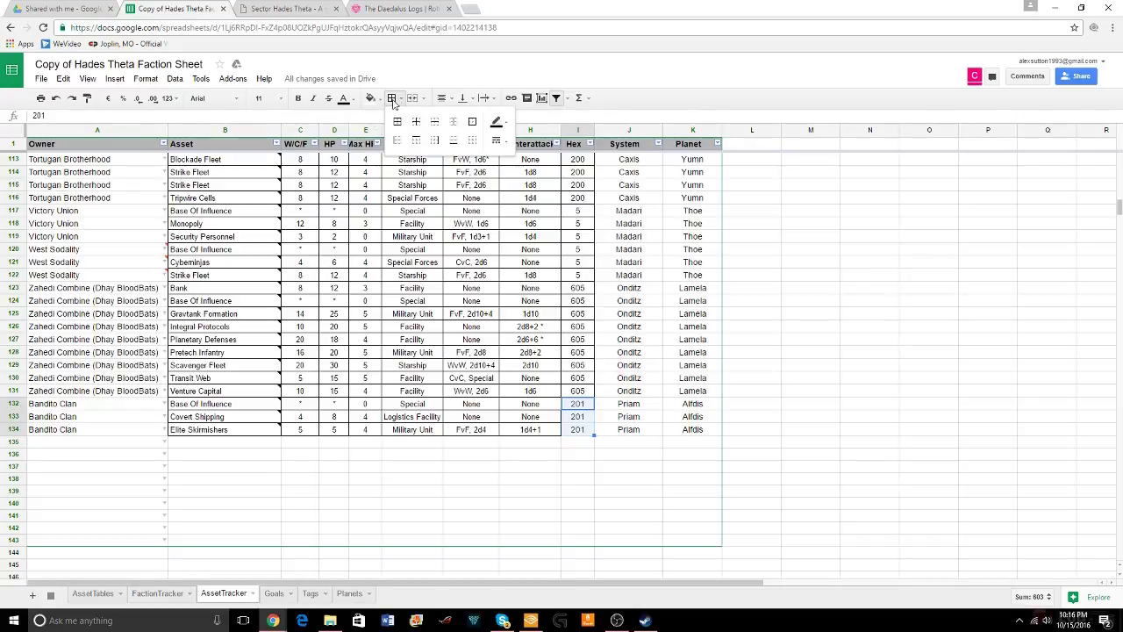
left_click(731, 302)
left_click(590, 419)
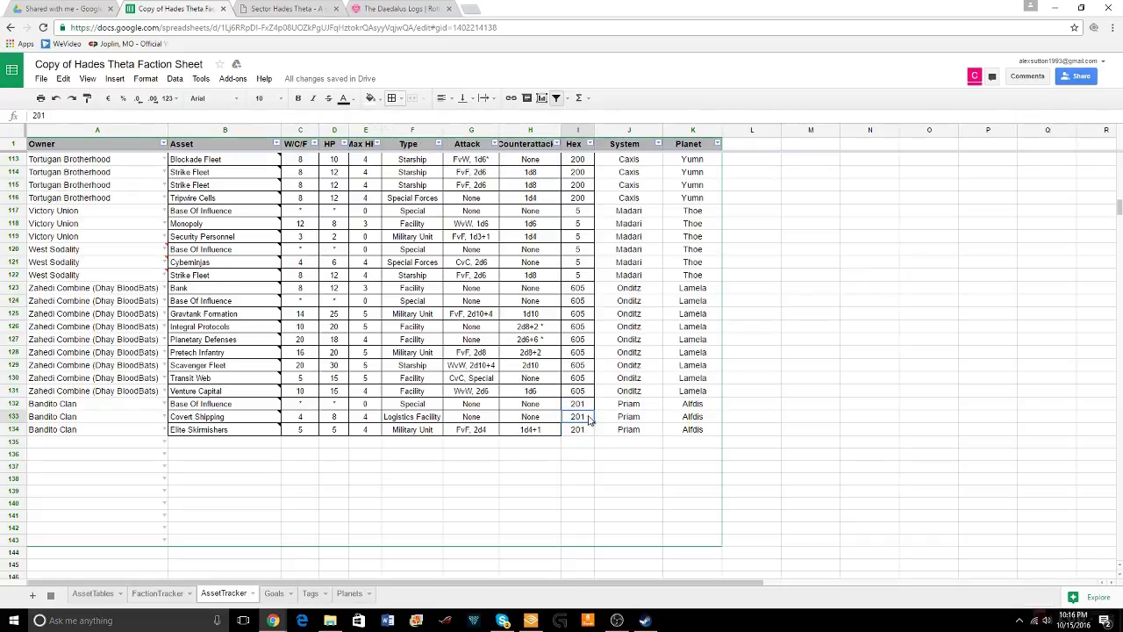
left_click(393, 97)
left_click(396, 121)
left_click(576, 429)
left_click(393, 98)
left_click(396, 121)
left_click(833, 316)
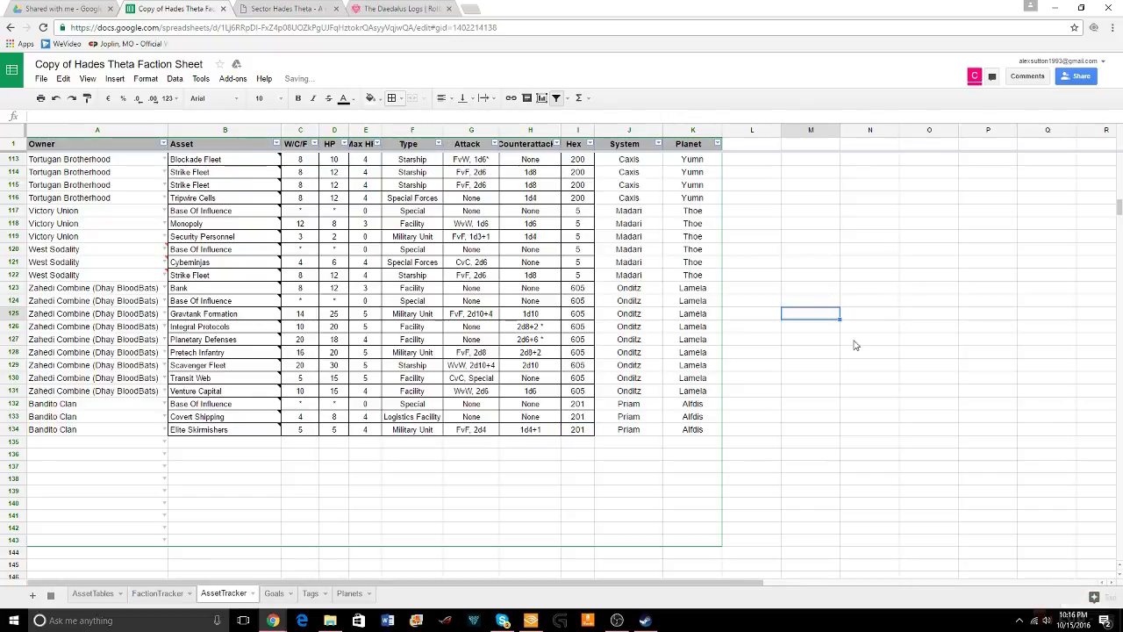
left_click(395, 10)
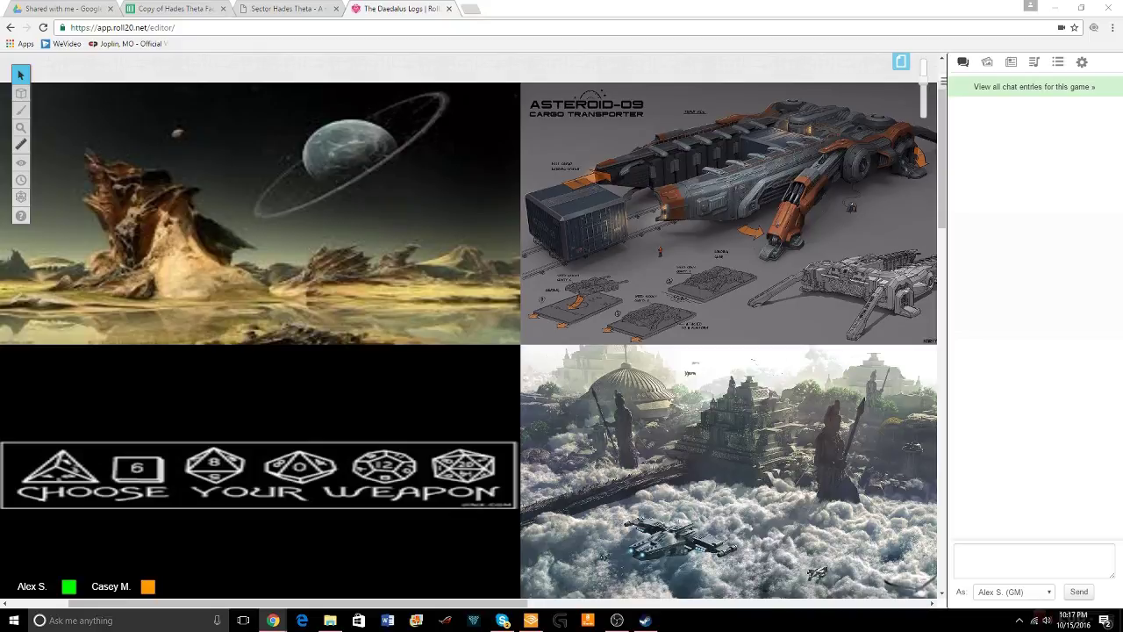
Open the JALA system and planet Arne entries from the Hades Theta map and read them
left_click(288, 18)
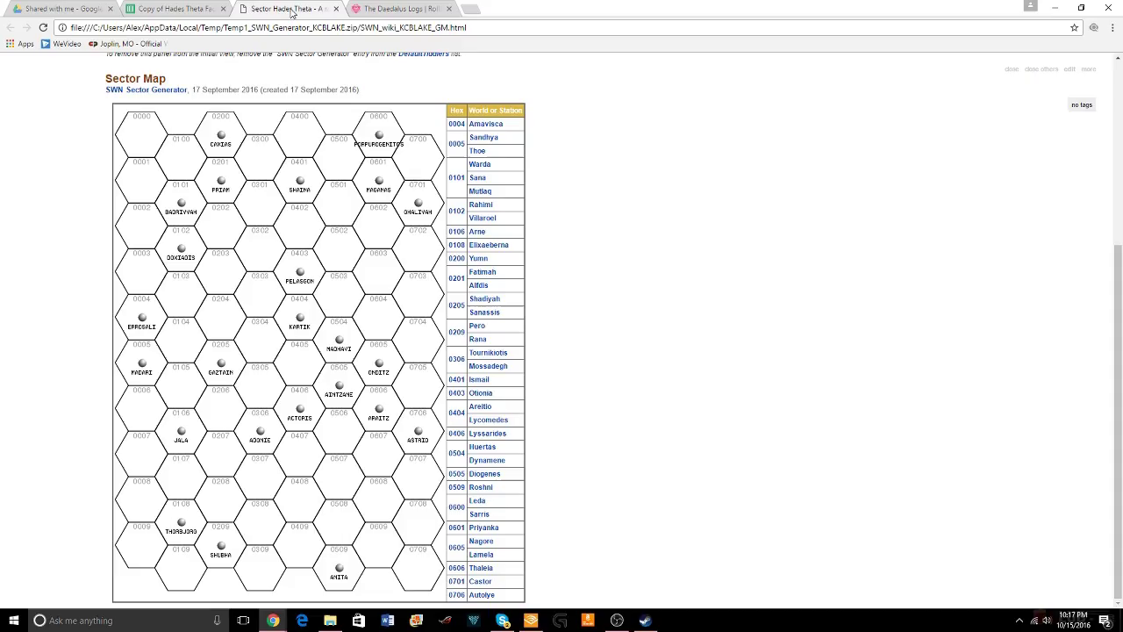
left_click(182, 441)
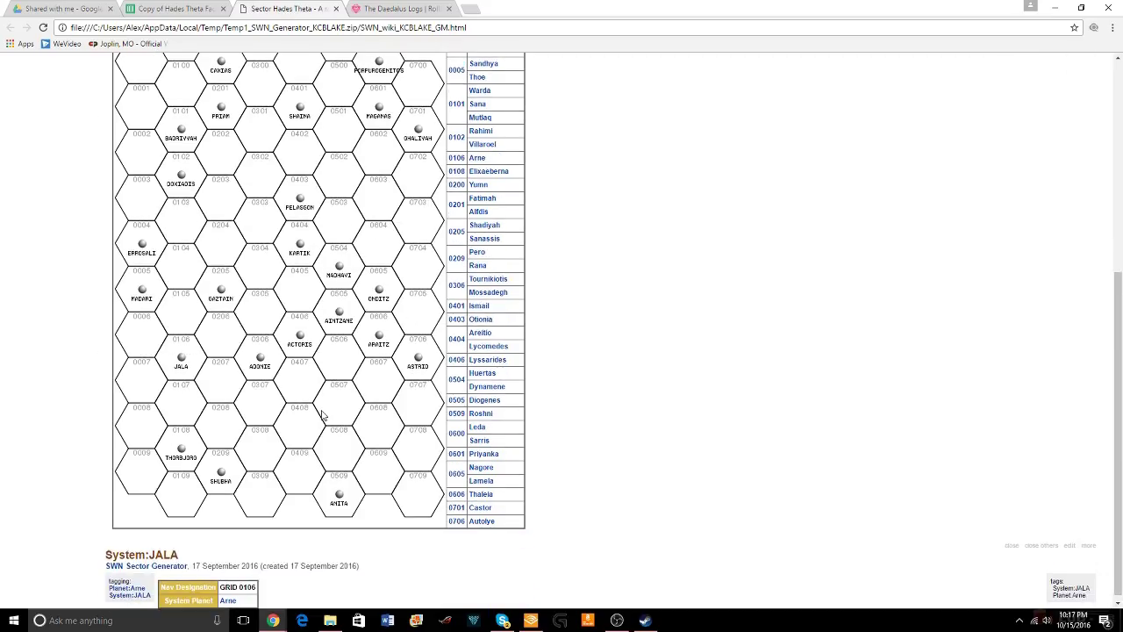
left_click(229, 600)
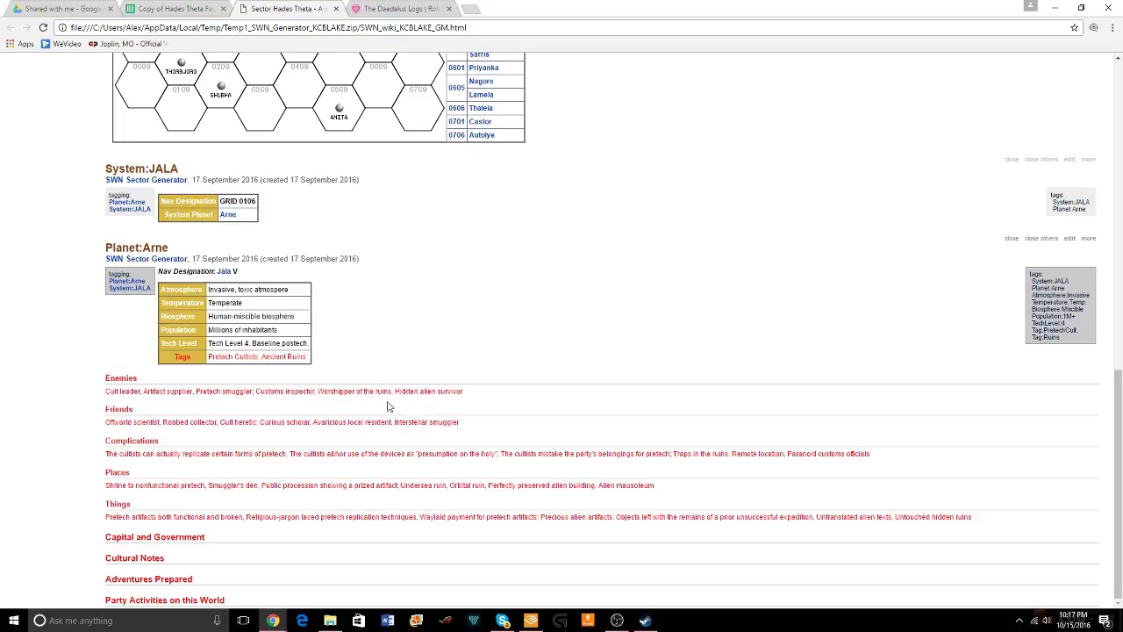
scroll(409, 419, "up", 3)
scroll(436, 347, "down", 2)
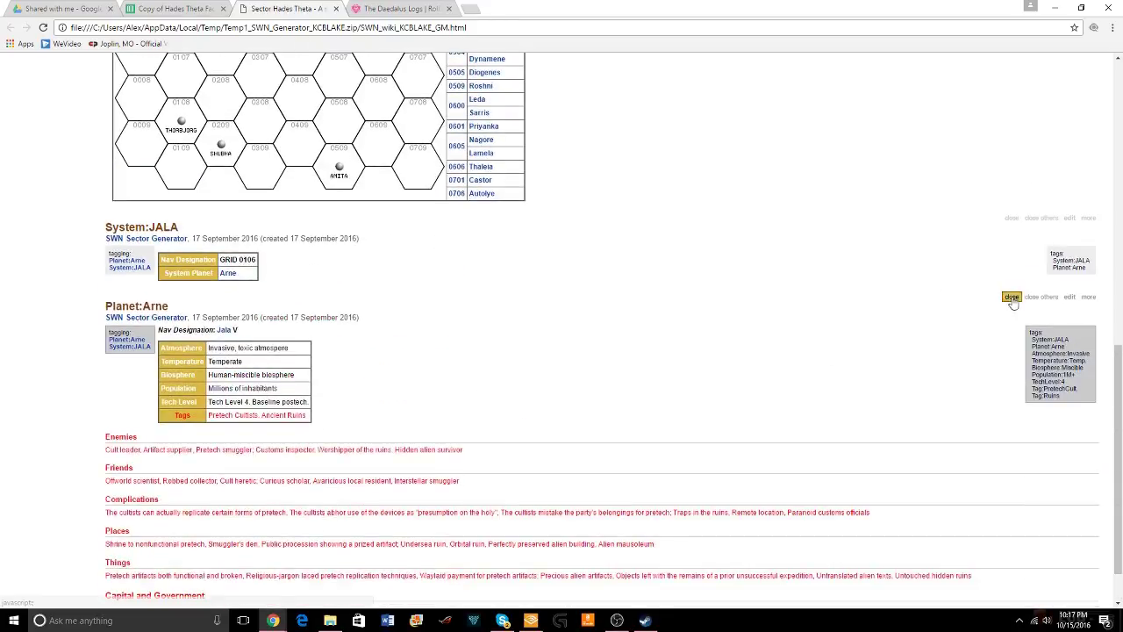
scroll(974, 303, "up", 3)
scroll(1009, 535, "up", 1)
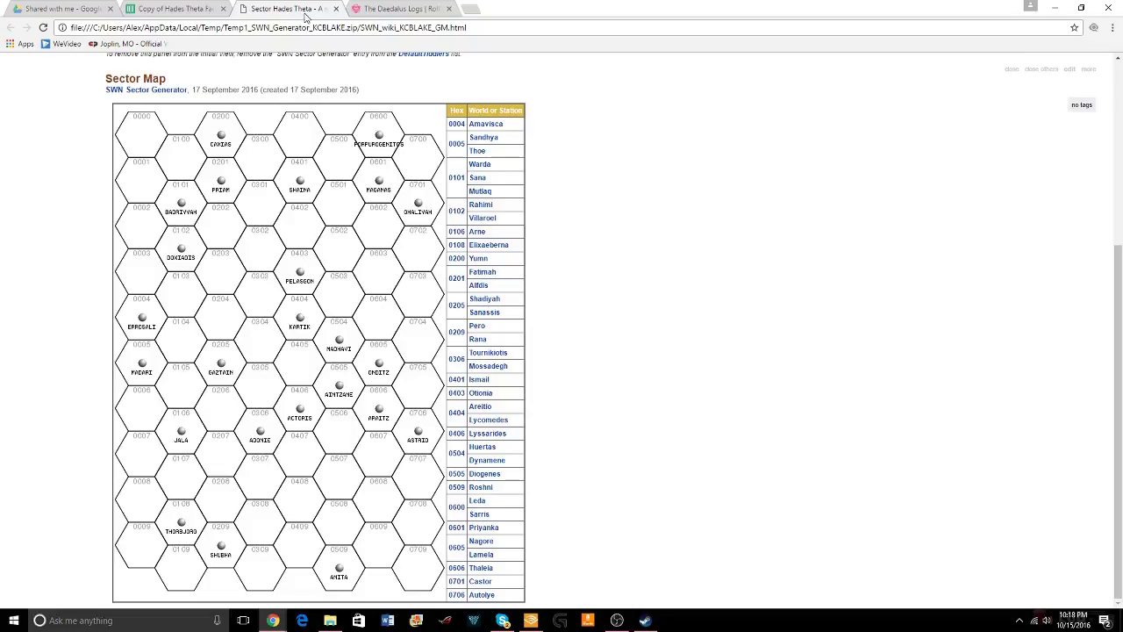
Return to the AssetTracker and read notes on Syncretic Protestant Pagans' assets at hex 106
left_click(207, 11)
scroll(186, 198, "up", 5)
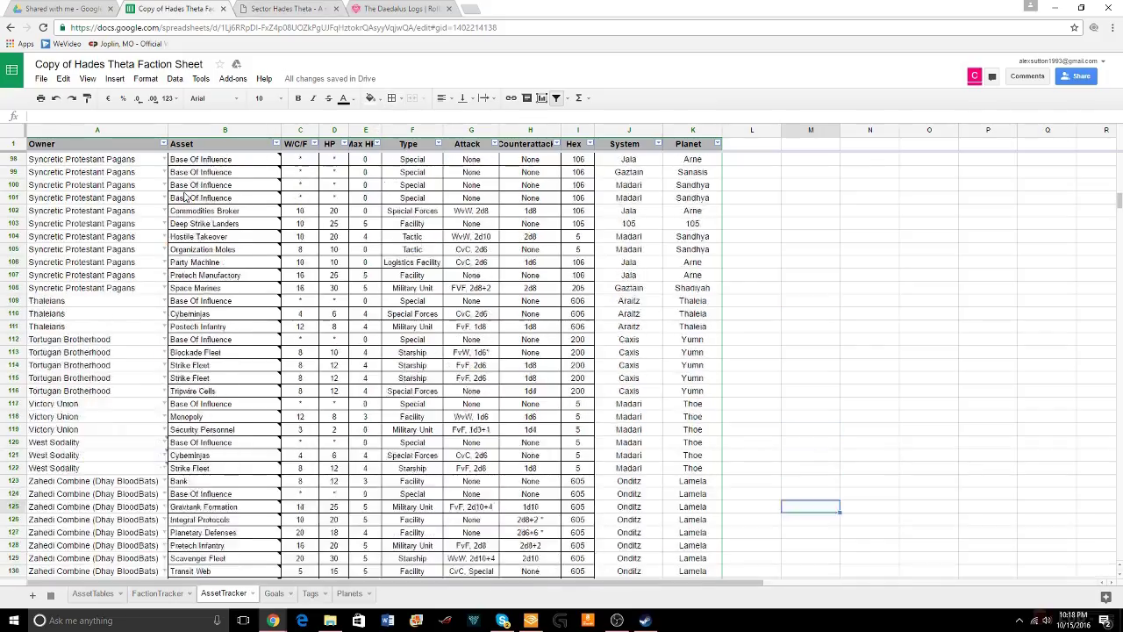
scroll(186, 197, "up", 2)
mouse_move(261, 243)
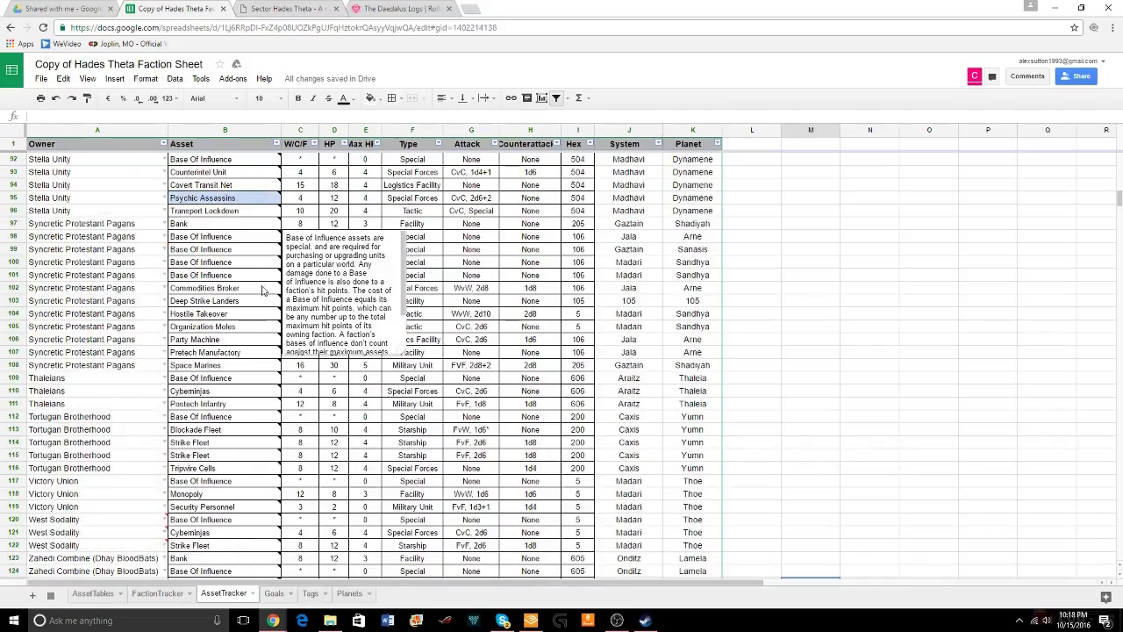
mouse_move(265, 304)
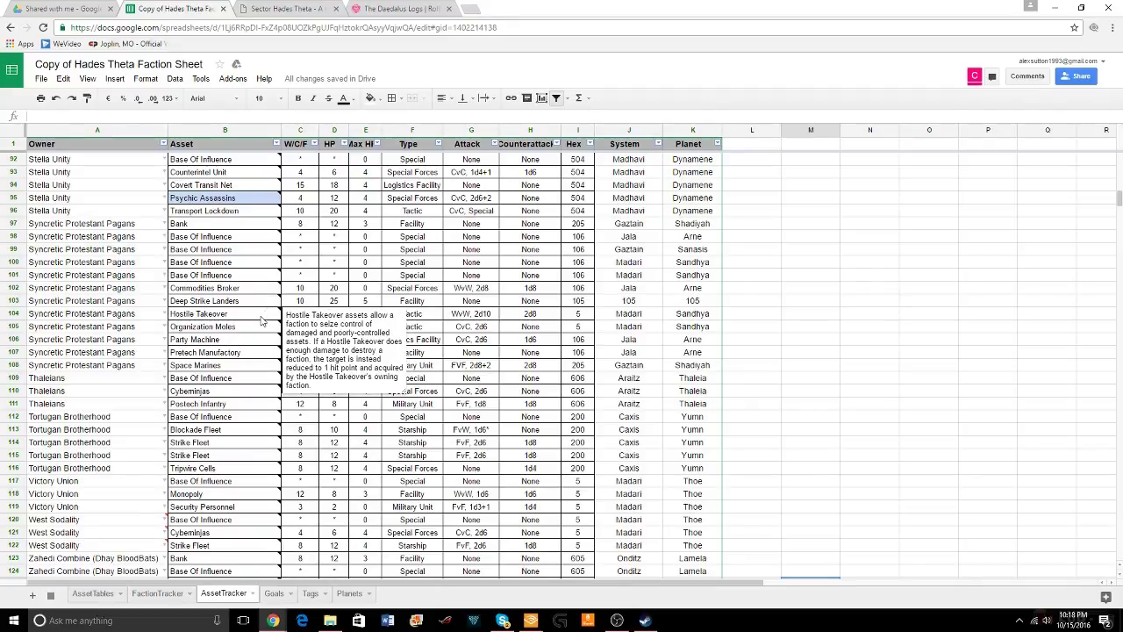
mouse_move(251, 354)
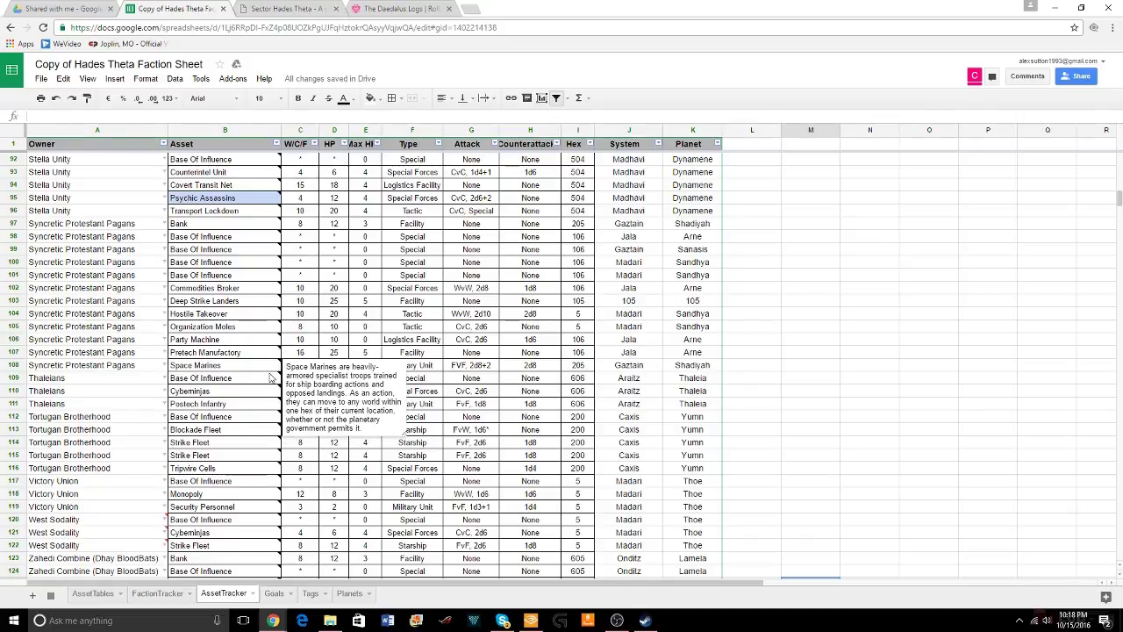
scroll(254, 369, "up", 3)
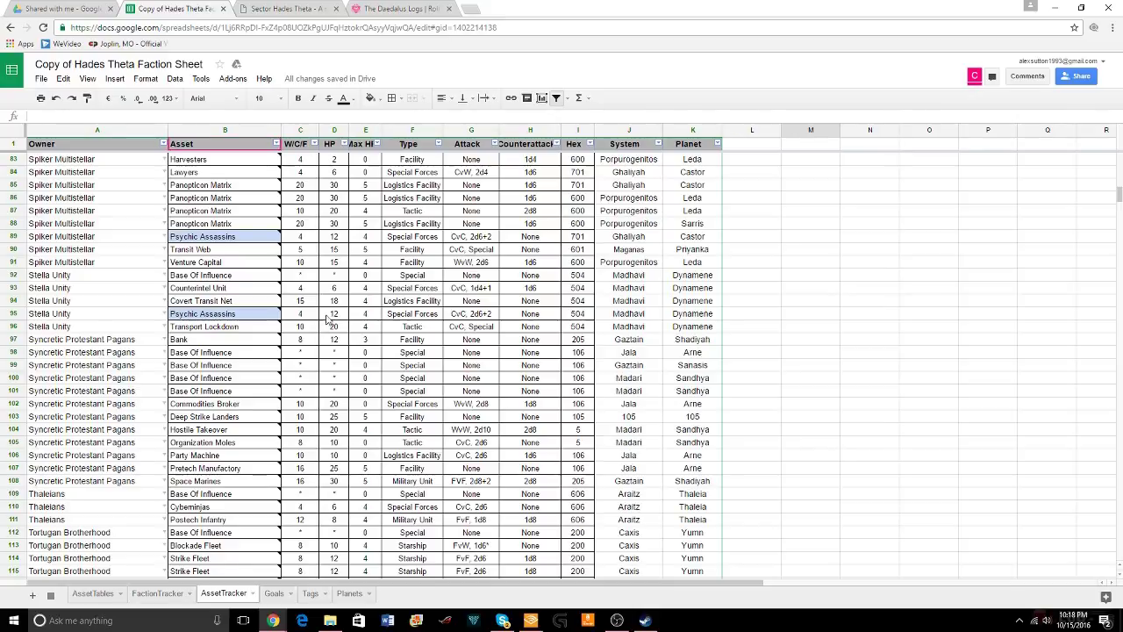
Sort the AssetTracker rows A → Z by the Asset column and scroll back to the top
mouse_move(202, 224)
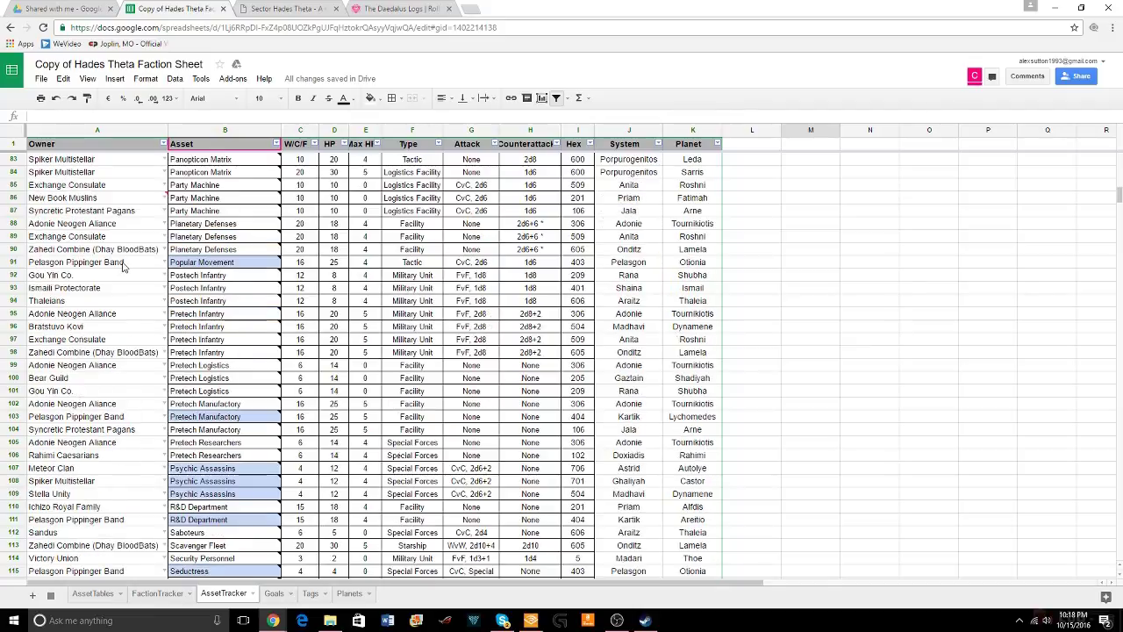
scroll(125, 267, "up", 20)
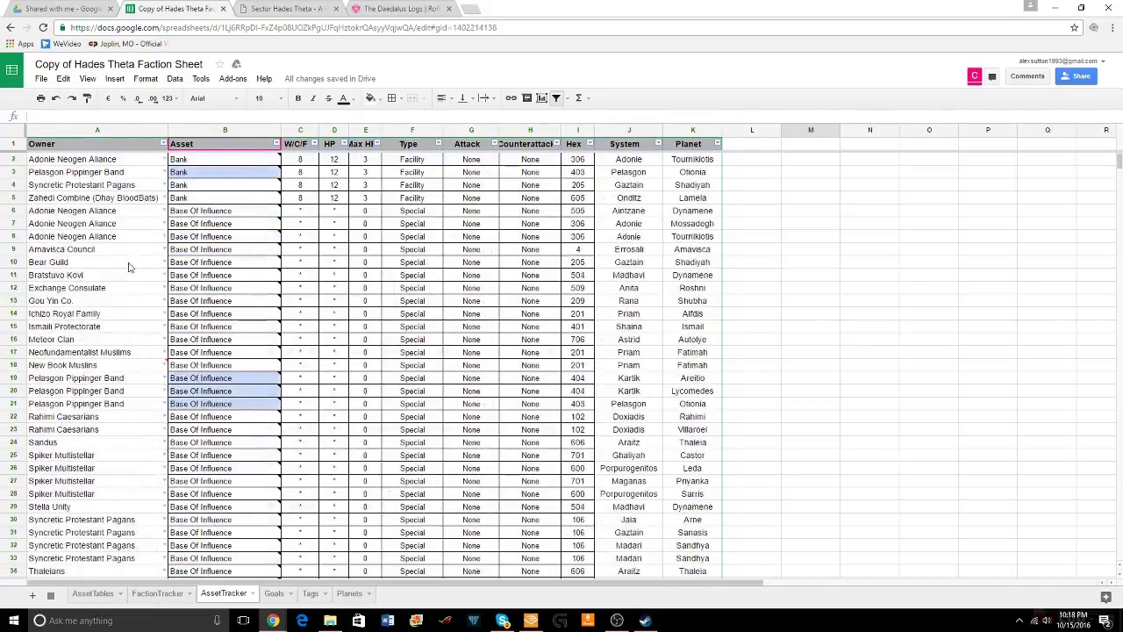
mouse_move(203, 200)
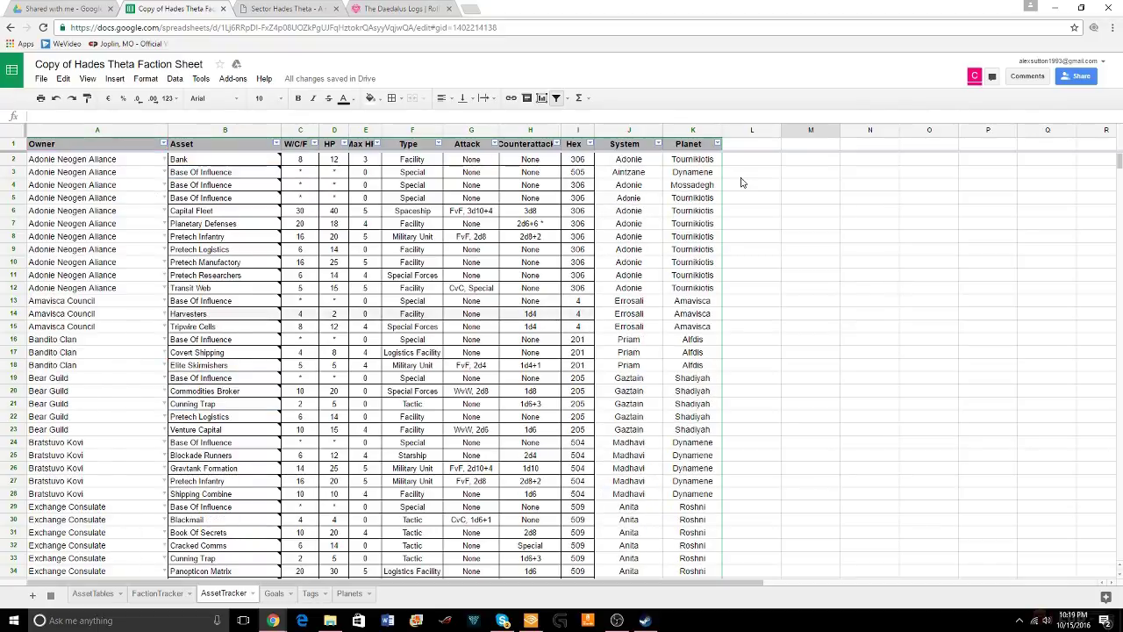
Sort AssetTracker A → Z by the Owner column, grouping the assets by faction
mouse_move(236, 244)
In the Hades Theta wiki, close the THORBJORG and SHUBHA system tiddlers, leaving only the sector map
left_click(282, 10)
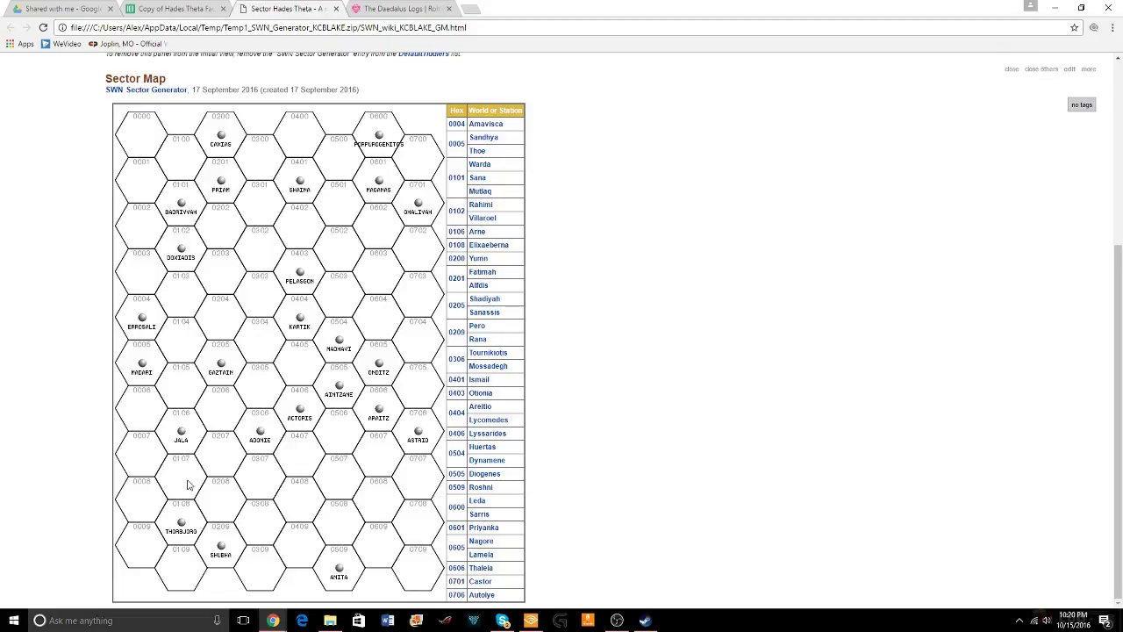
left_click(181, 527)
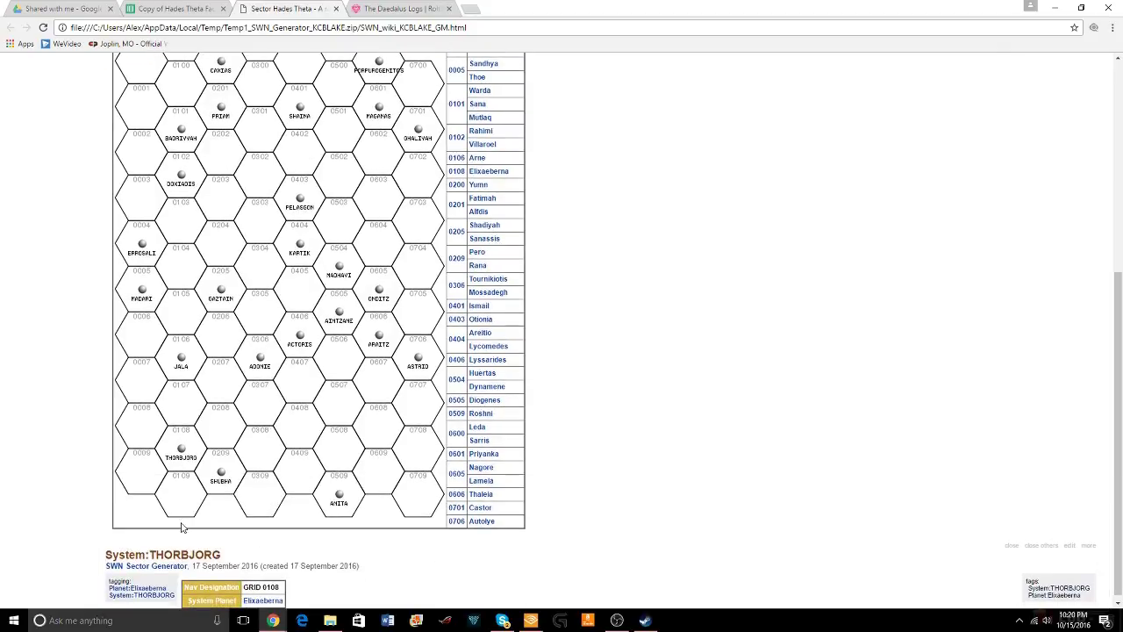
left_click(1011, 545)
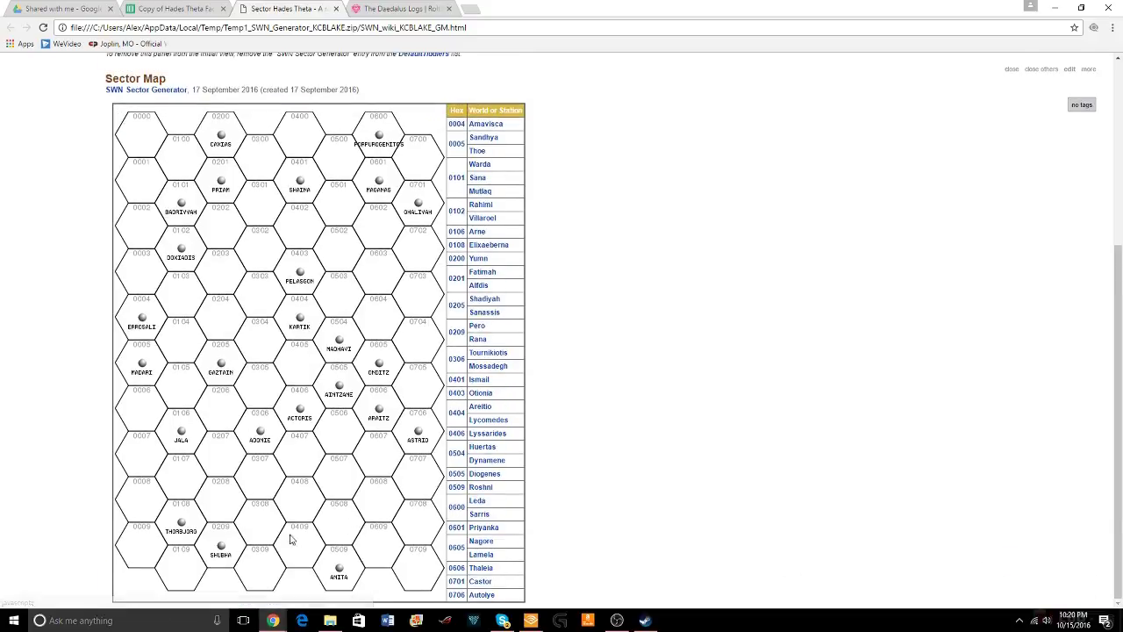
left_click(221, 553)
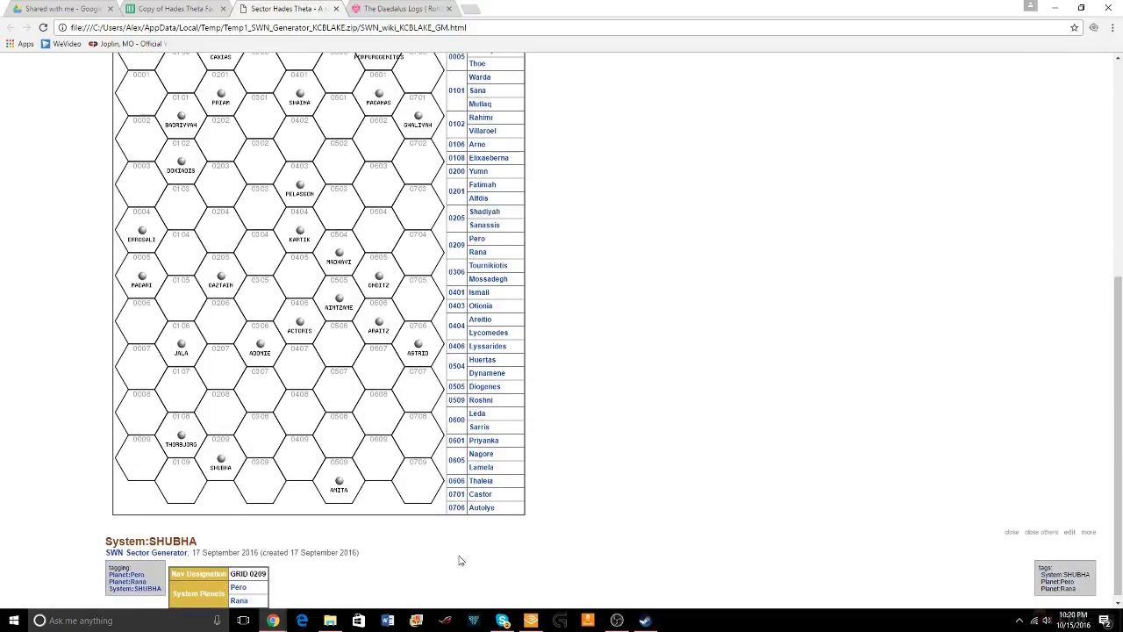
left_click(1011, 531)
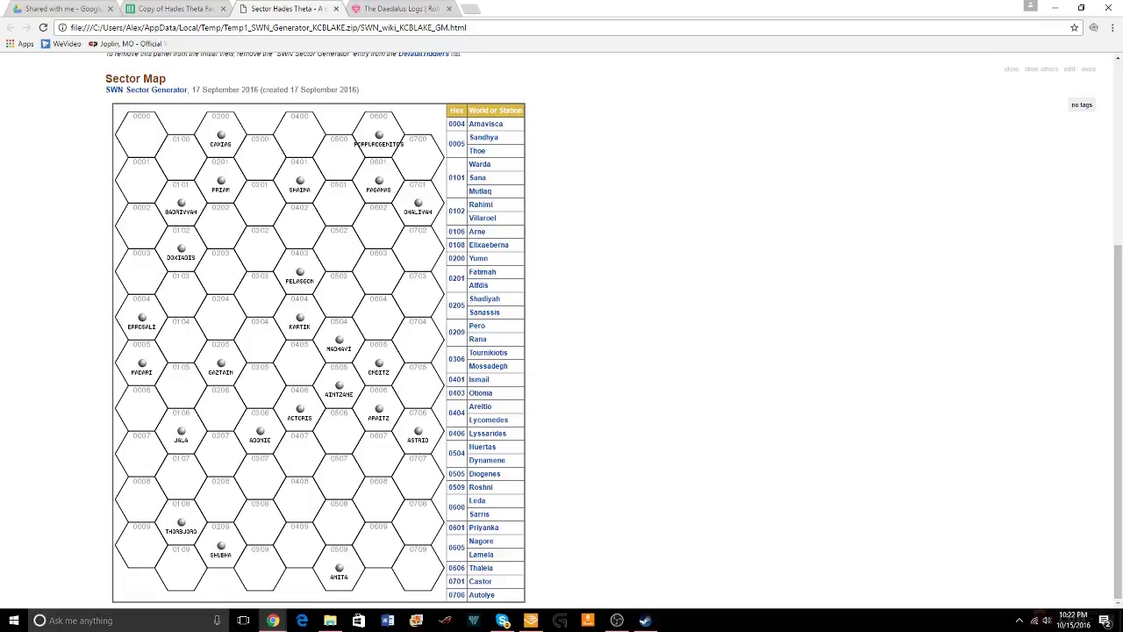
Return to the 'Copy of Hades Theta Faction Sheet' spreadsheet on its FactionTracker sheet
scroll(408, 396, "up", 1)
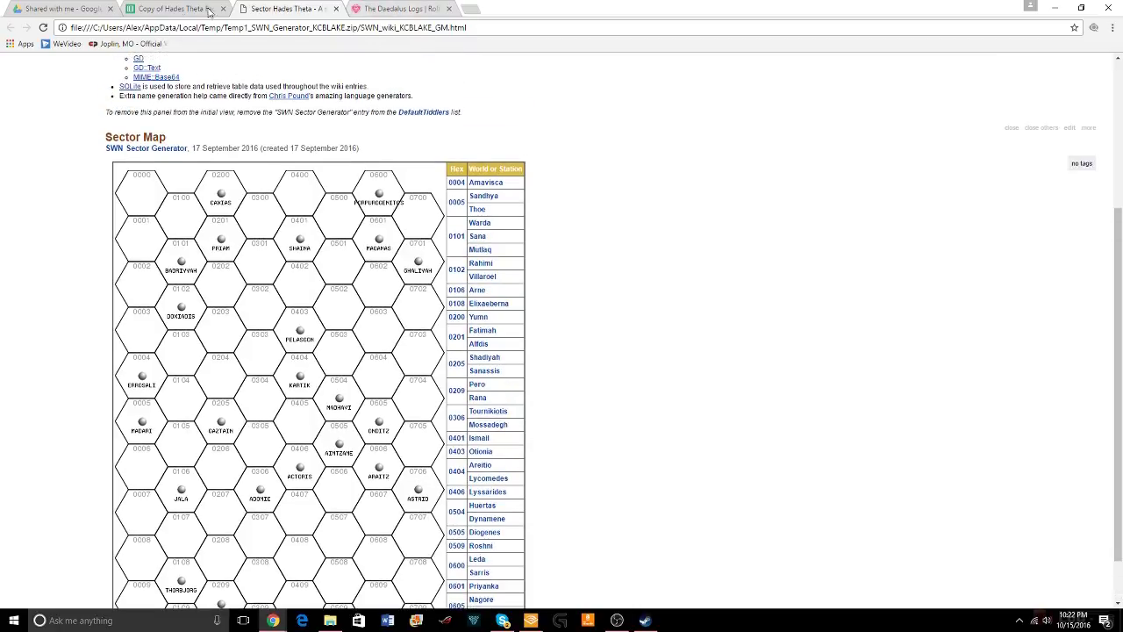
left_click(181, 9)
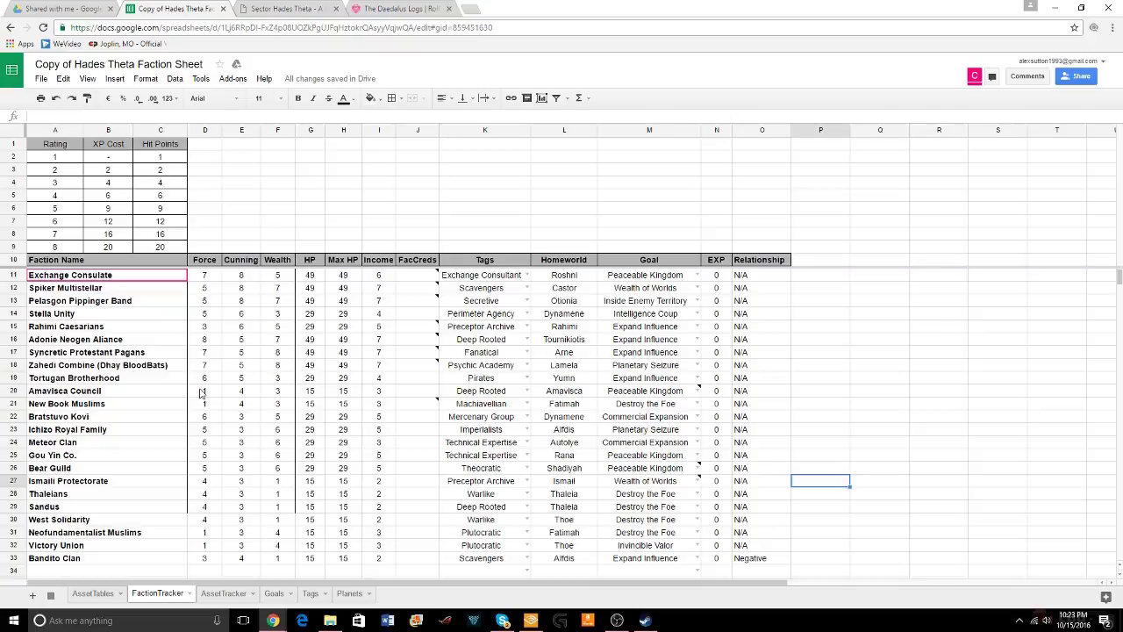
Switch to The Daedalus Logs Roll20 game, where chat shows a 1d23+10 roll totalling 13
left_click(399, 9)
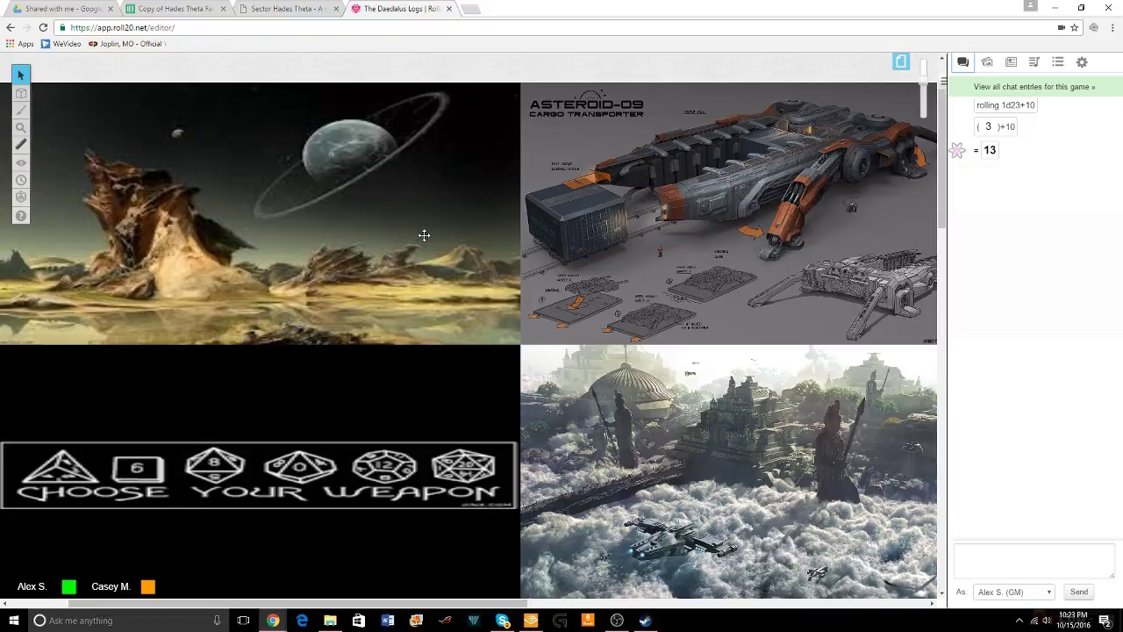
Back in FactionTracker, select M13 to read Pelasgon Pippinger Band's goal, Inside Enemy Territory
left_click(199, 13)
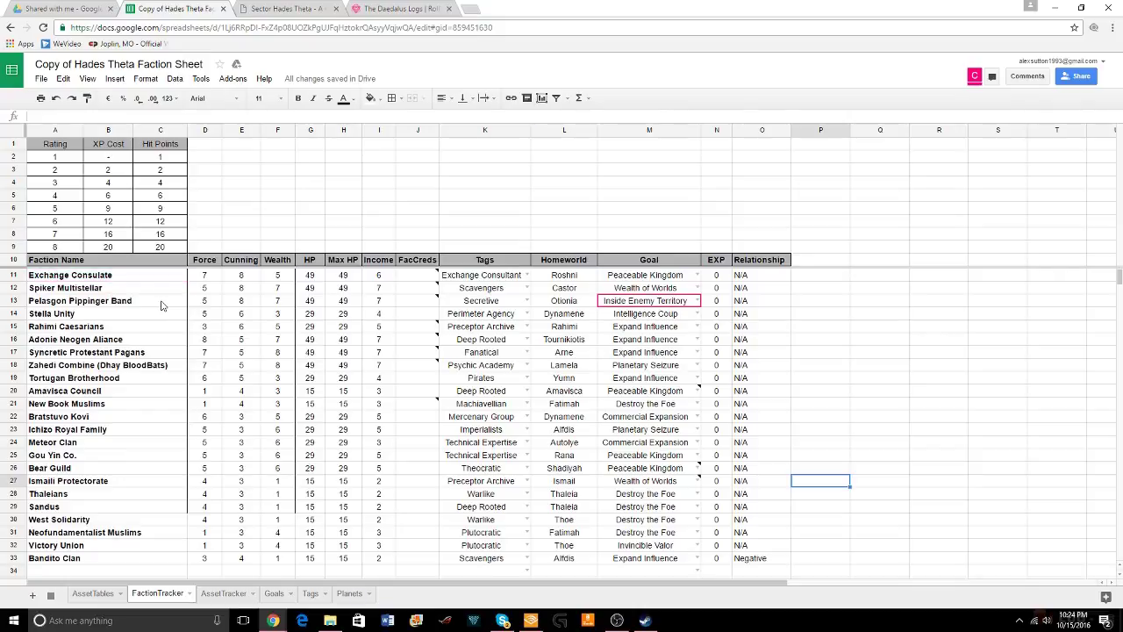
left_click(675, 300)
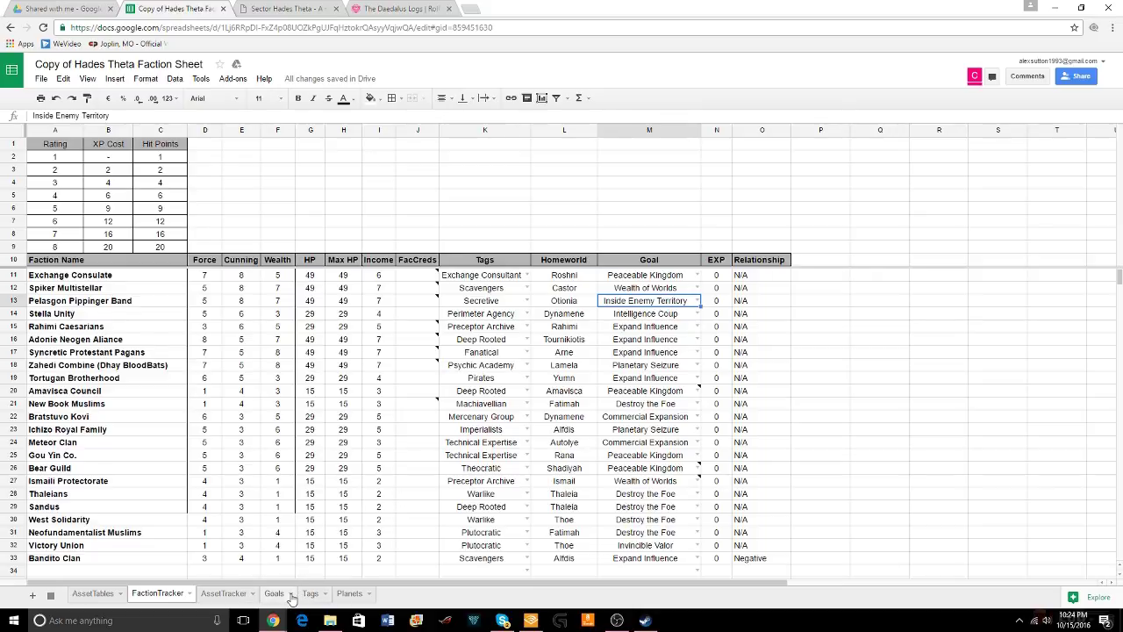
Open the Goals sheet to read Inside Enemy Territory's description and its Difficulty of 2
left_click(279, 593)
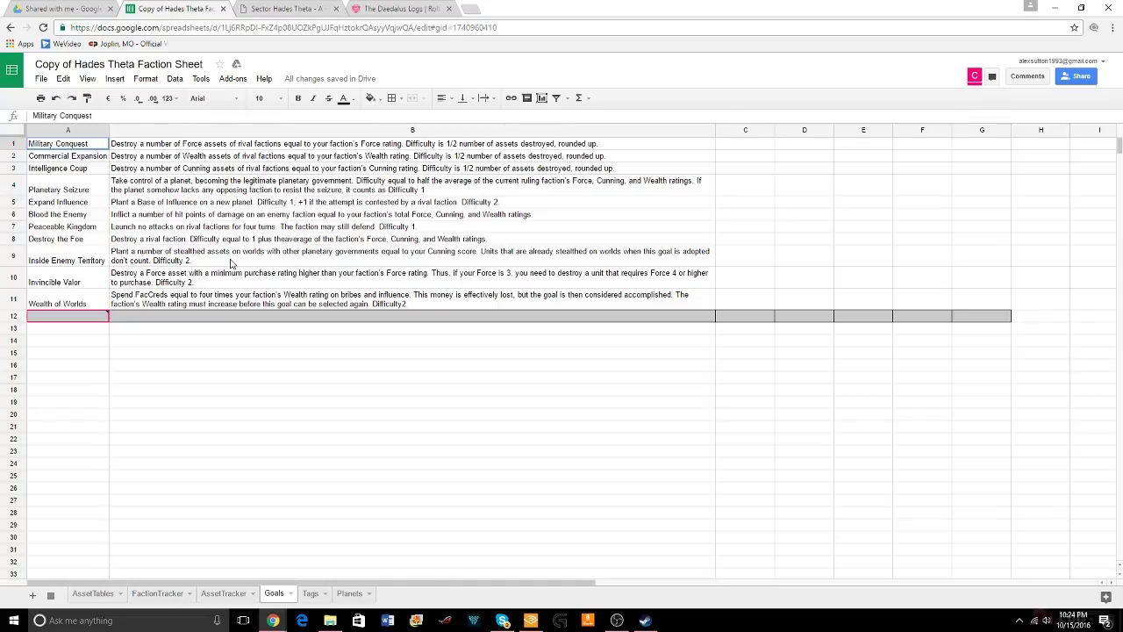
On the Sector Hades Theta wiki, open the KARTIK system entry (GRID 0404) from the map
left_click(307, 8)
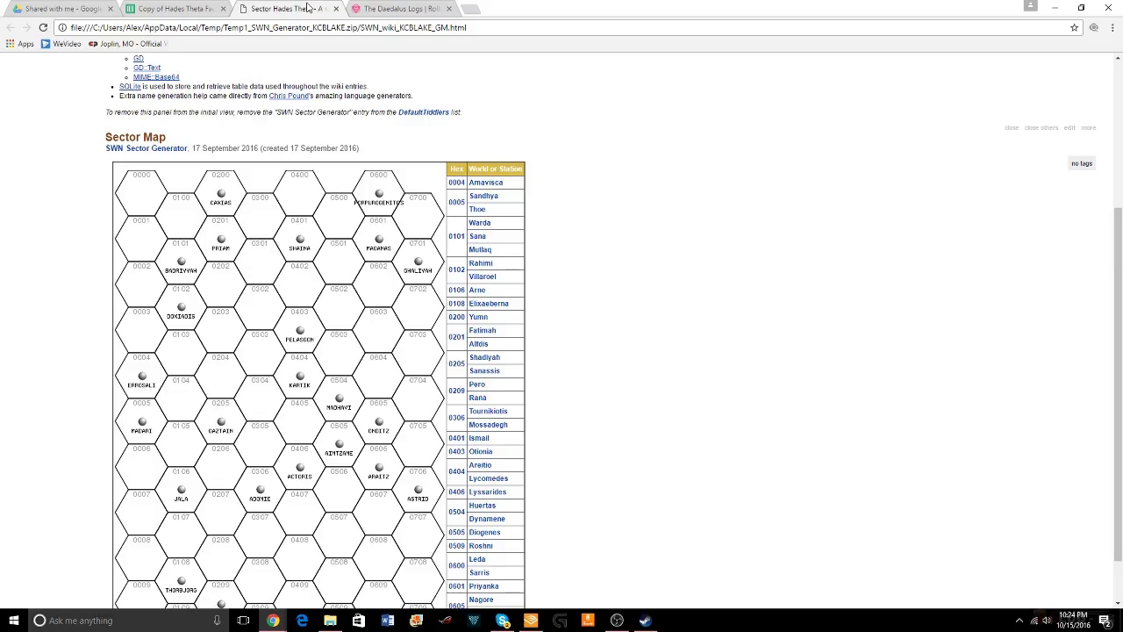
scroll(562, 189, "down", 1)
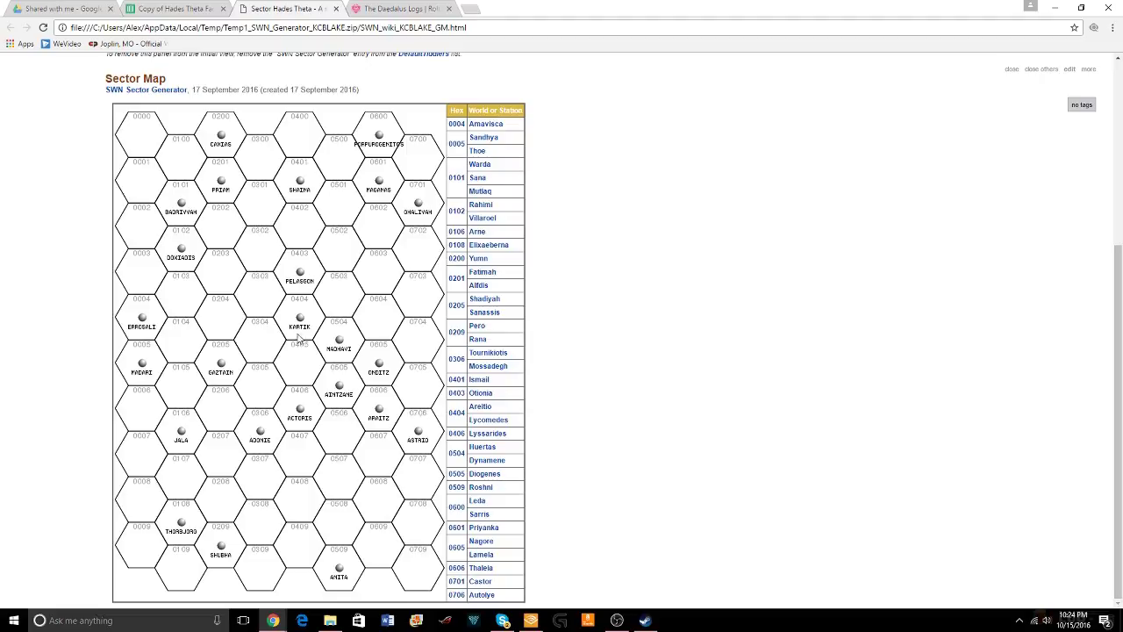
left_click(299, 326)
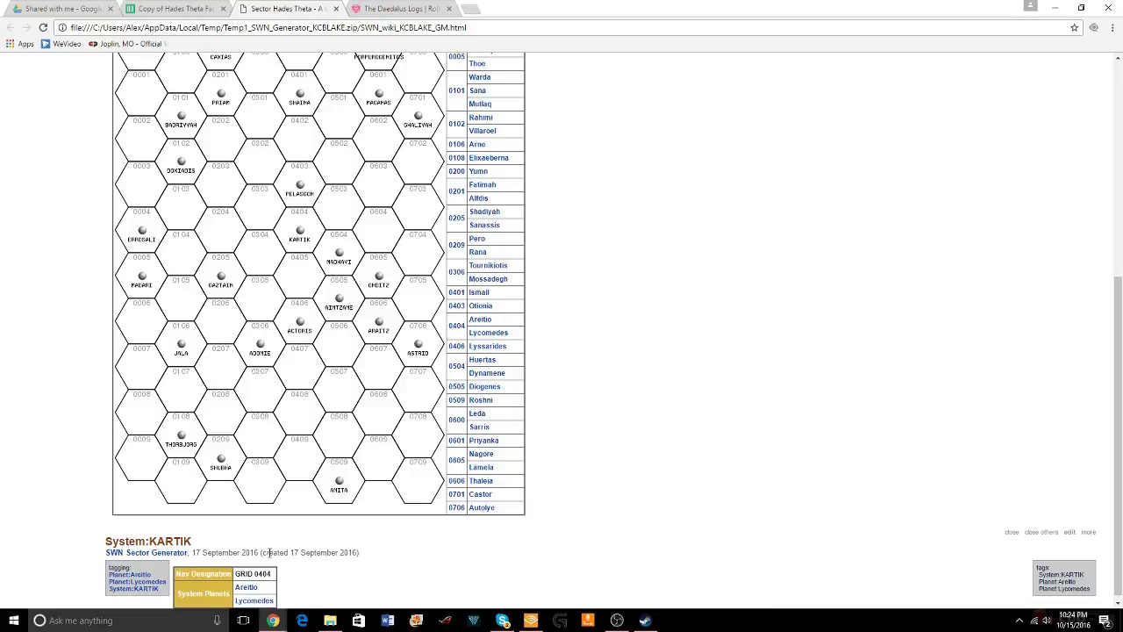
Open the PELASGON system entry (GRID 0403, planet Otionia) and scroll through both entries
left_click(298, 192)
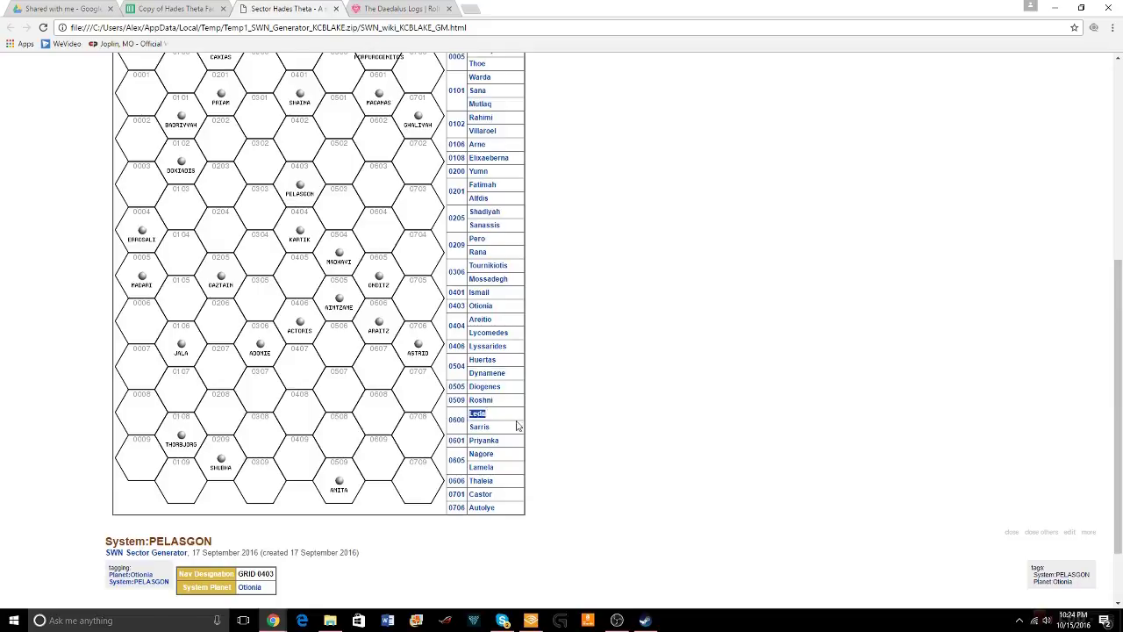
scroll(533, 426, "down", 1)
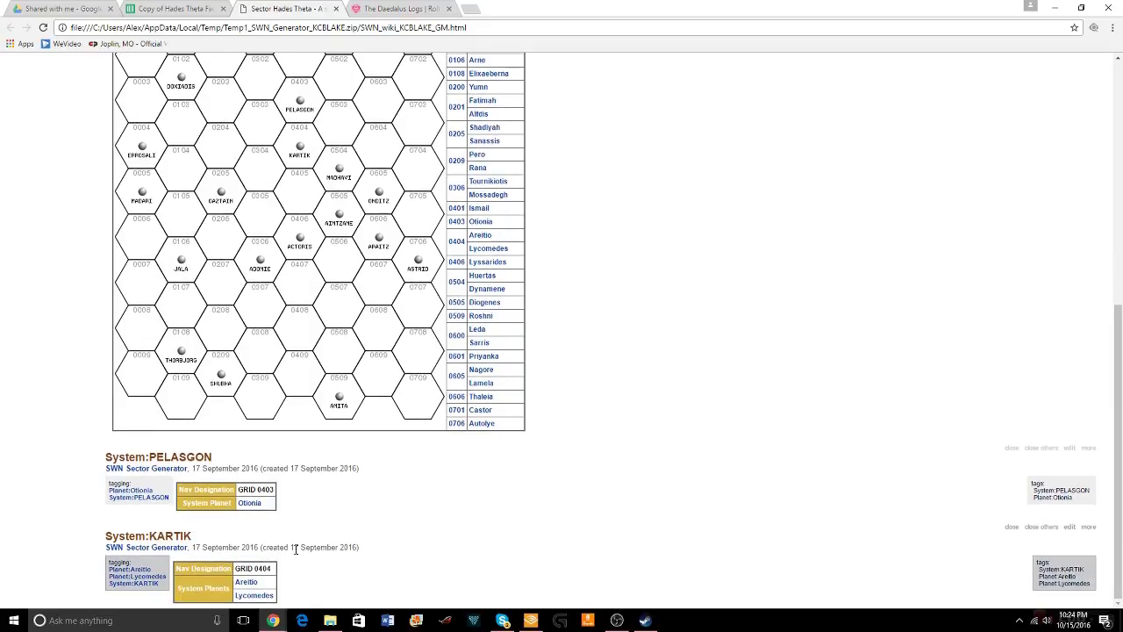
scroll(307, 542, "up", 1)
scroll(307, 542, "down", 1)
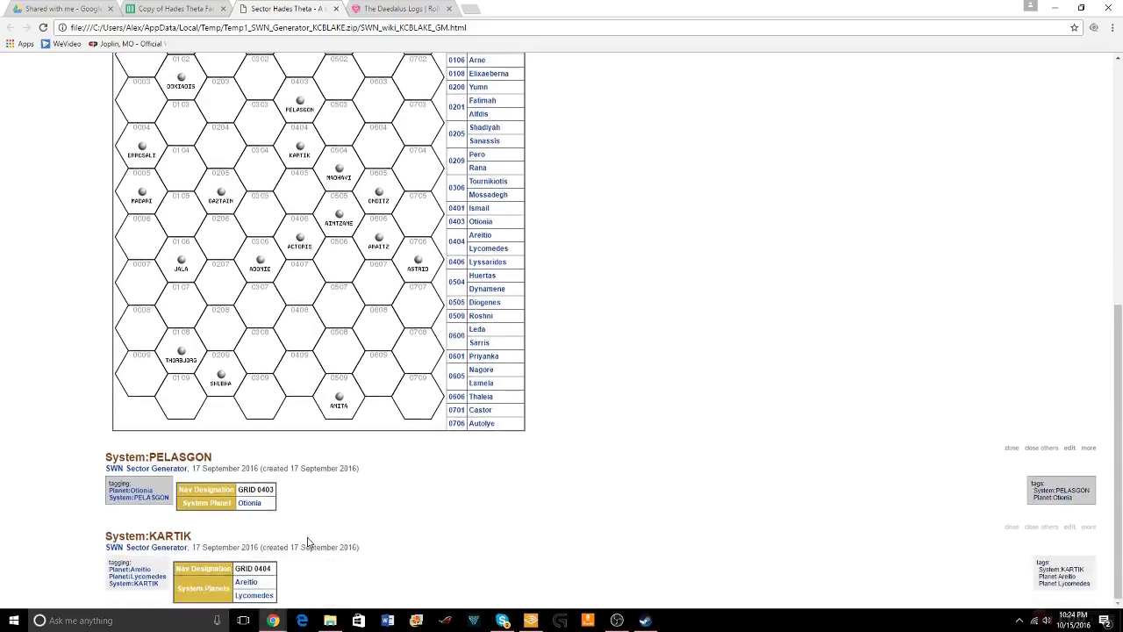
scroll(308, 534, "up", 1)
scroll(310, 536, "down", 1)
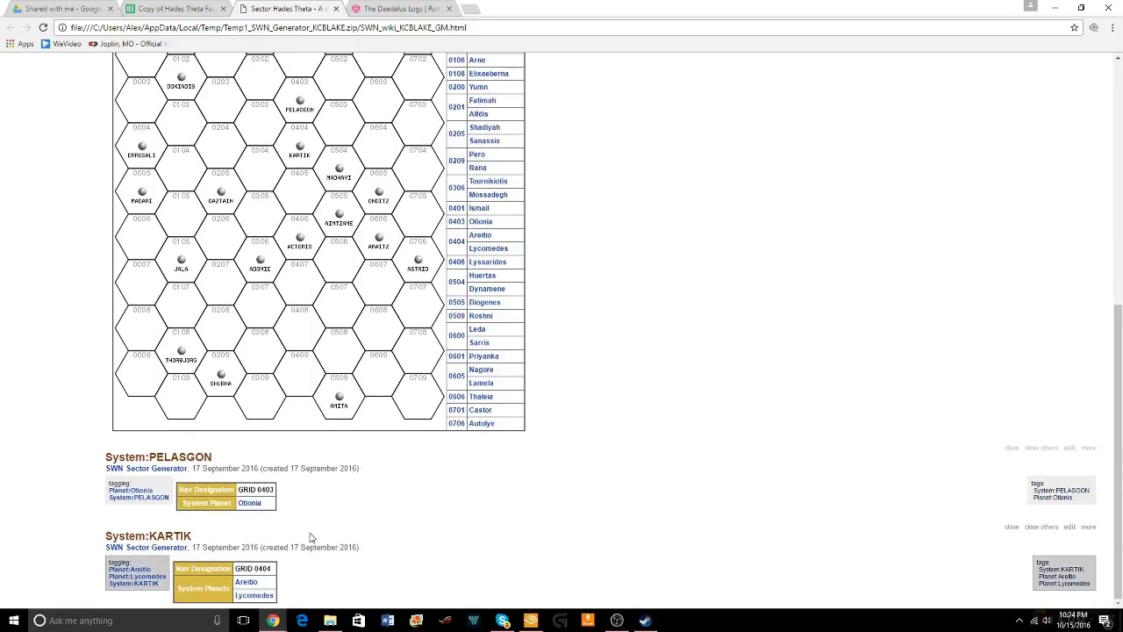
scroll(310, 537, "up", 1)
scroll(310, 535, "down", 1)
scroll(289, 530, "up", 1)
scroll(289, 530, "down", 1)
scroll(318, 514, "up", 3)
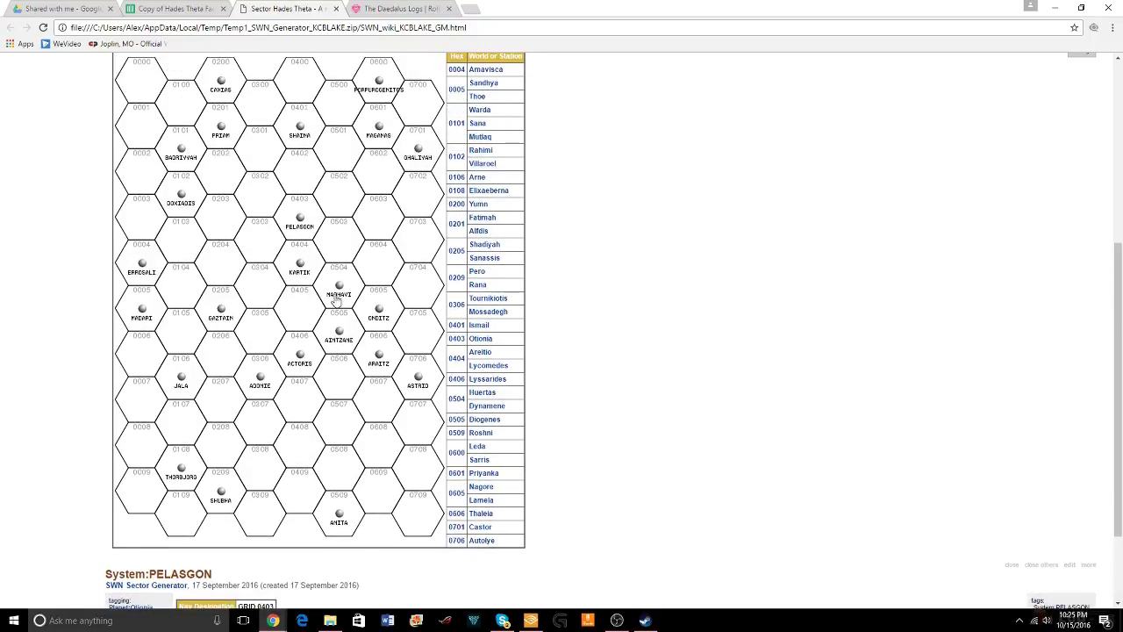
scroll(336, 303, "down", 3)
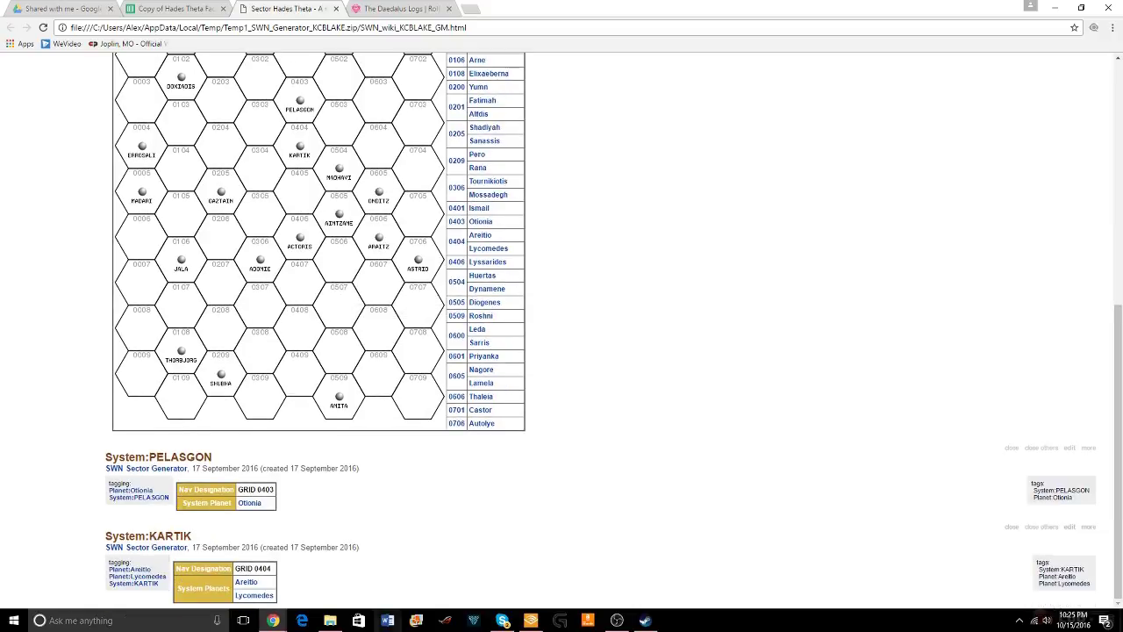
In AssetTracker, read the notes on Pelasgon Pippinger Band's assets at hexes 403 and 404
left_click(171, 9)
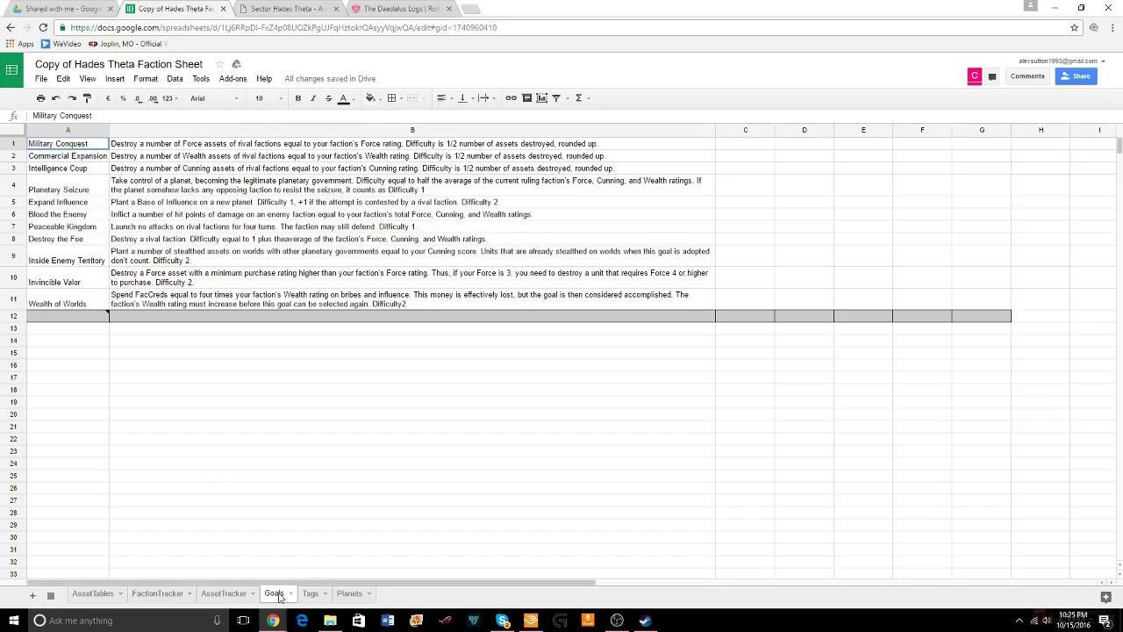
left_click(237, 594)
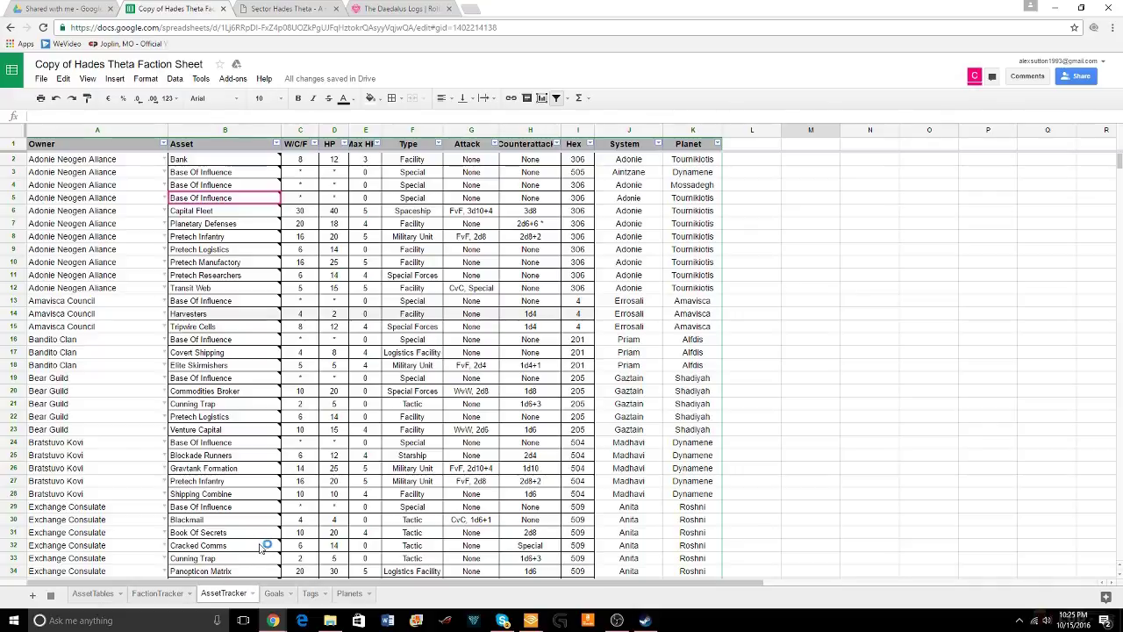
scroll(149, 318, "down", 5)
scroll(150, 317, "down", 4)
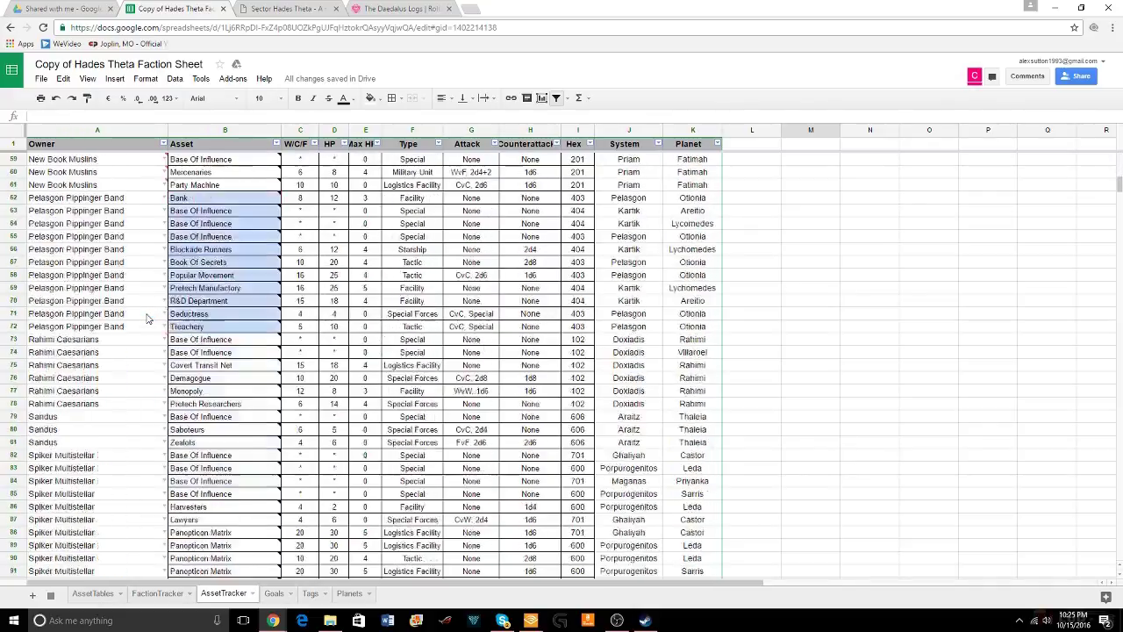
scroll(149, 317, "up", 1)
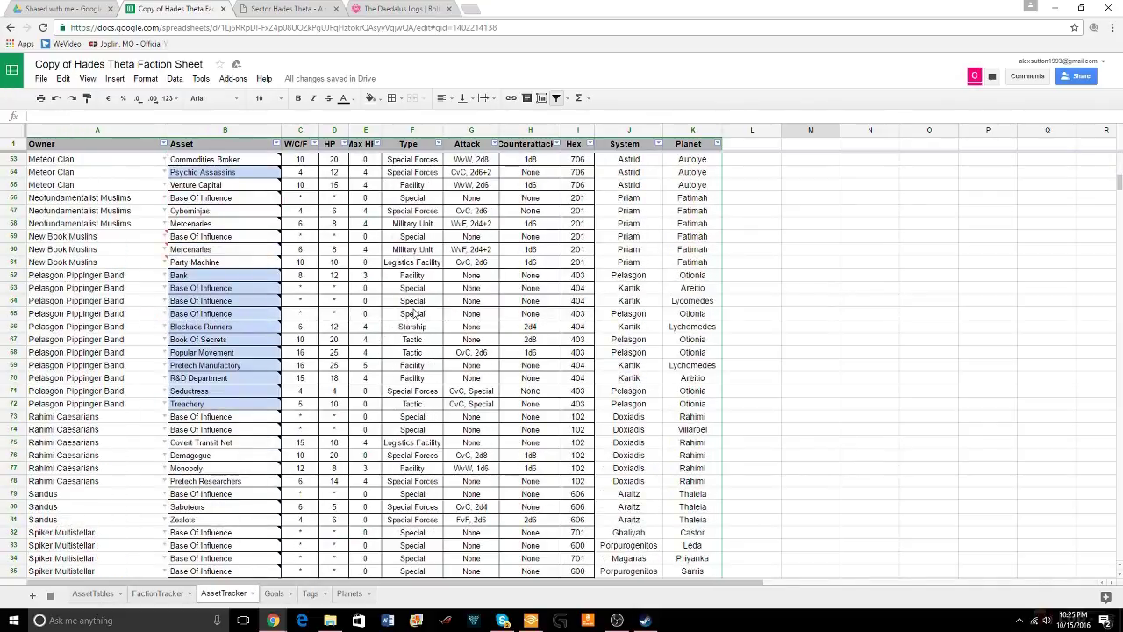
mouse_move(222, 370)
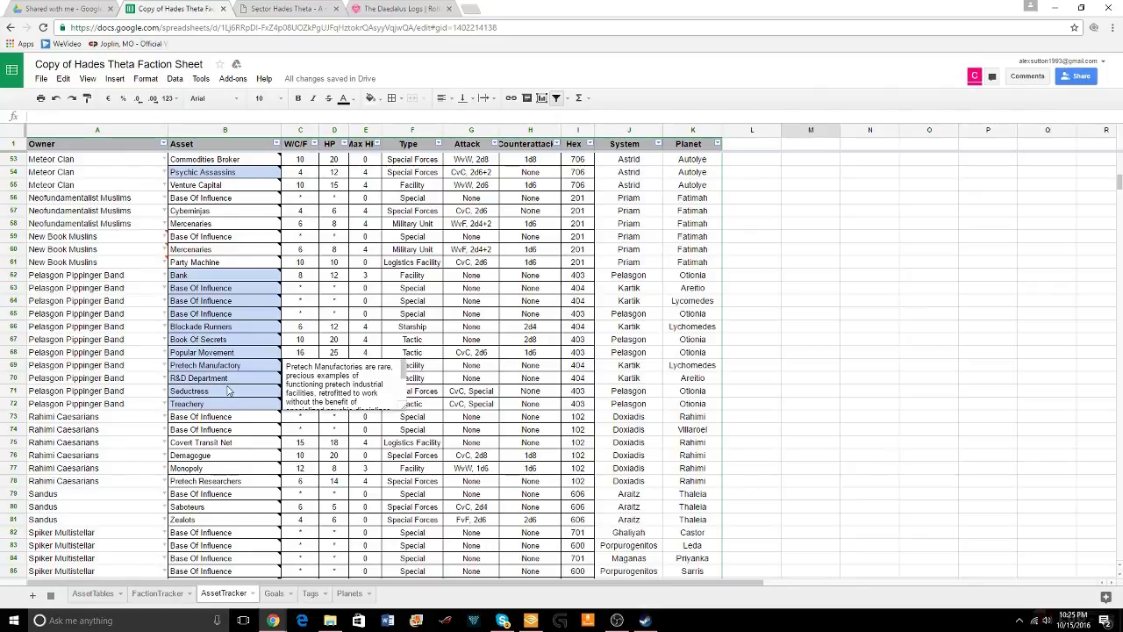
mouse_move(229, 390)
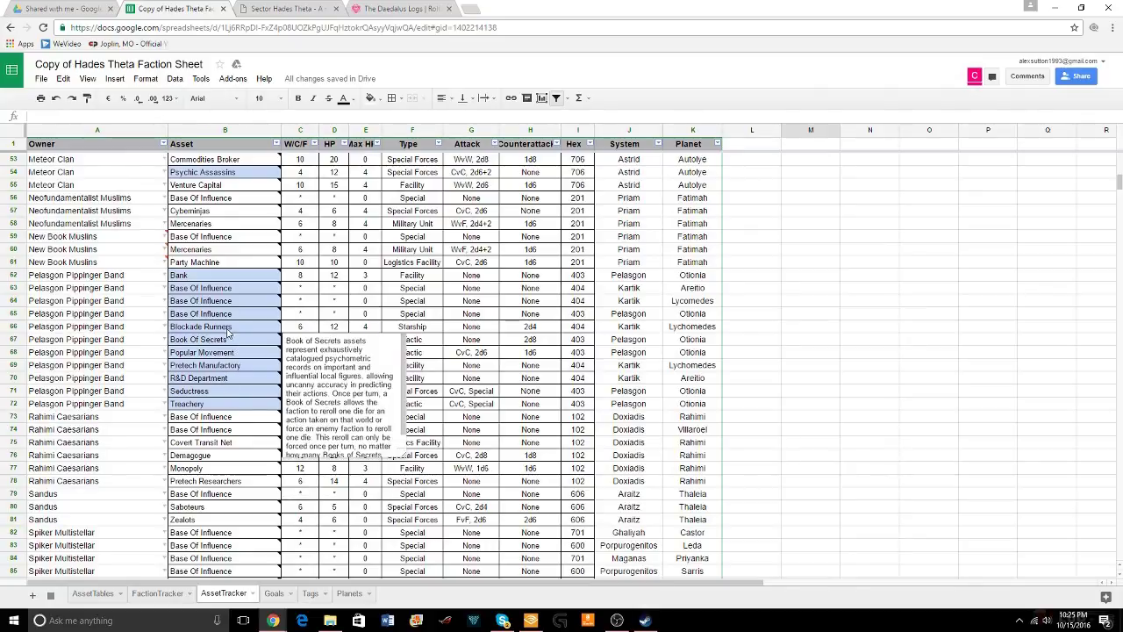
mouse_move(230, 329)
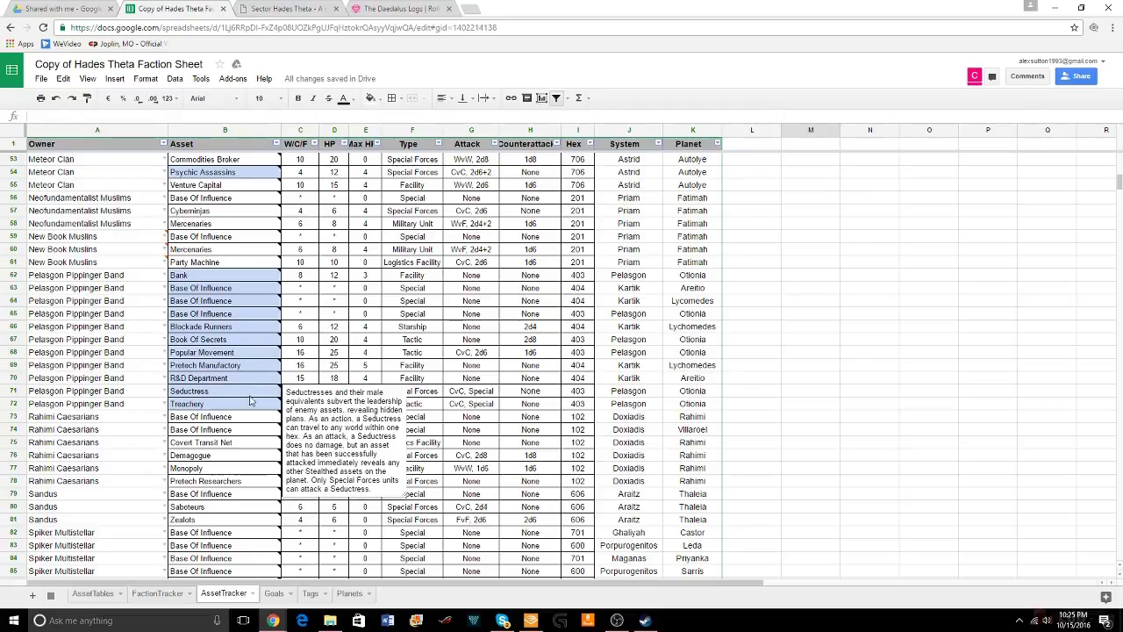
Open System:MADHAVI and Planet:Huertas on the wiki map, then return to AssetTracker's Pelasgon assets at hex 403
left_click(394, 10)
left_click(300, 11)
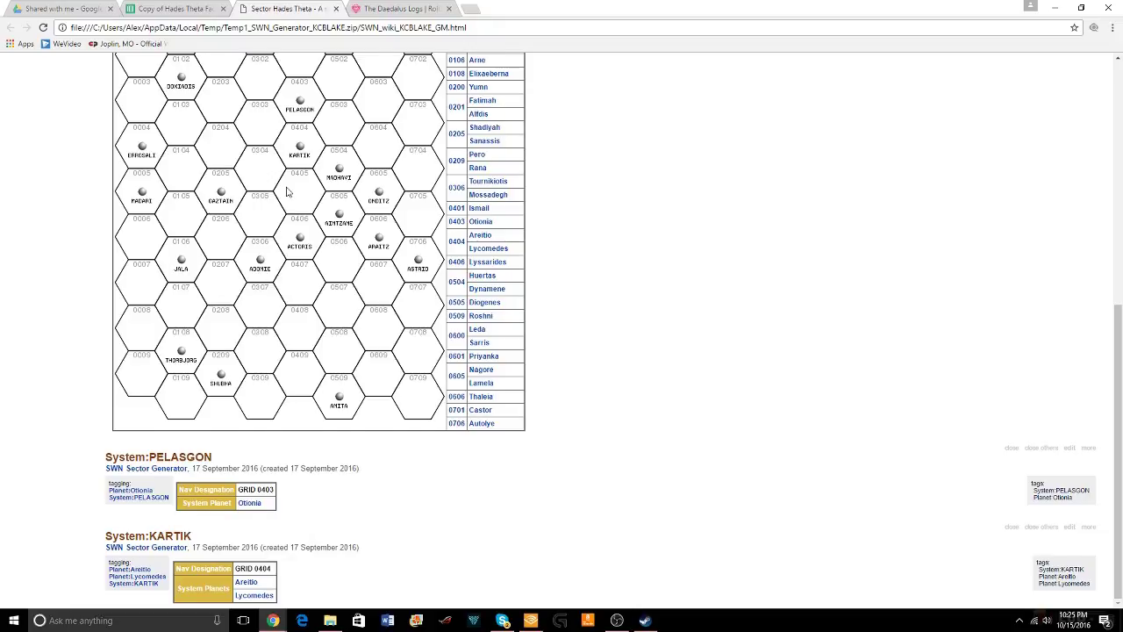
scroll(286, 191, "up", 2)
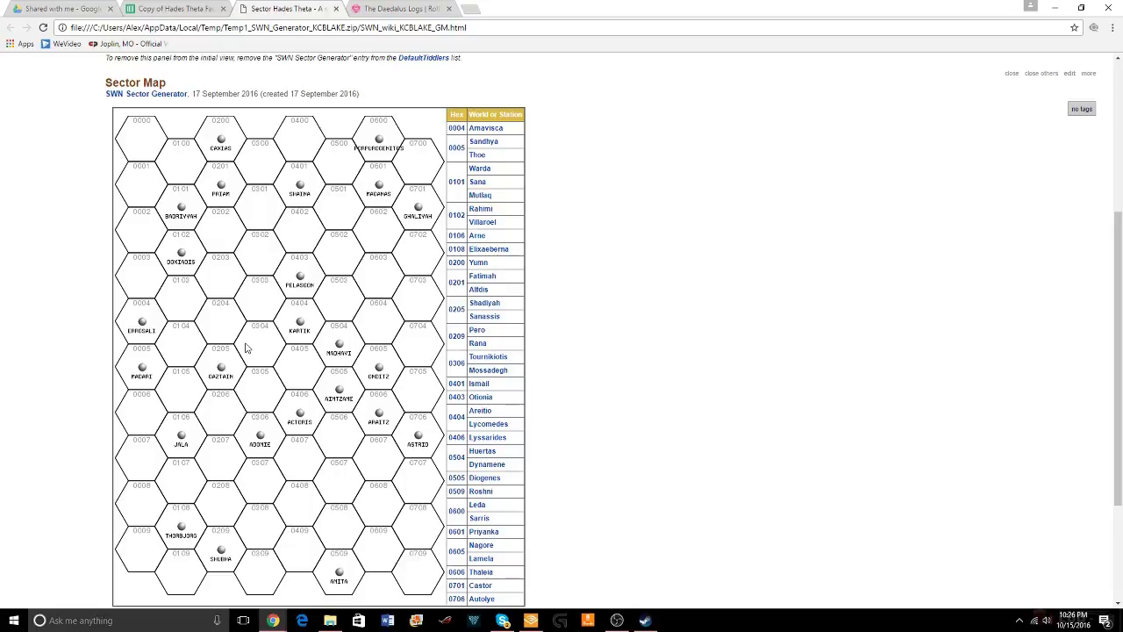
left_click(338, 350)
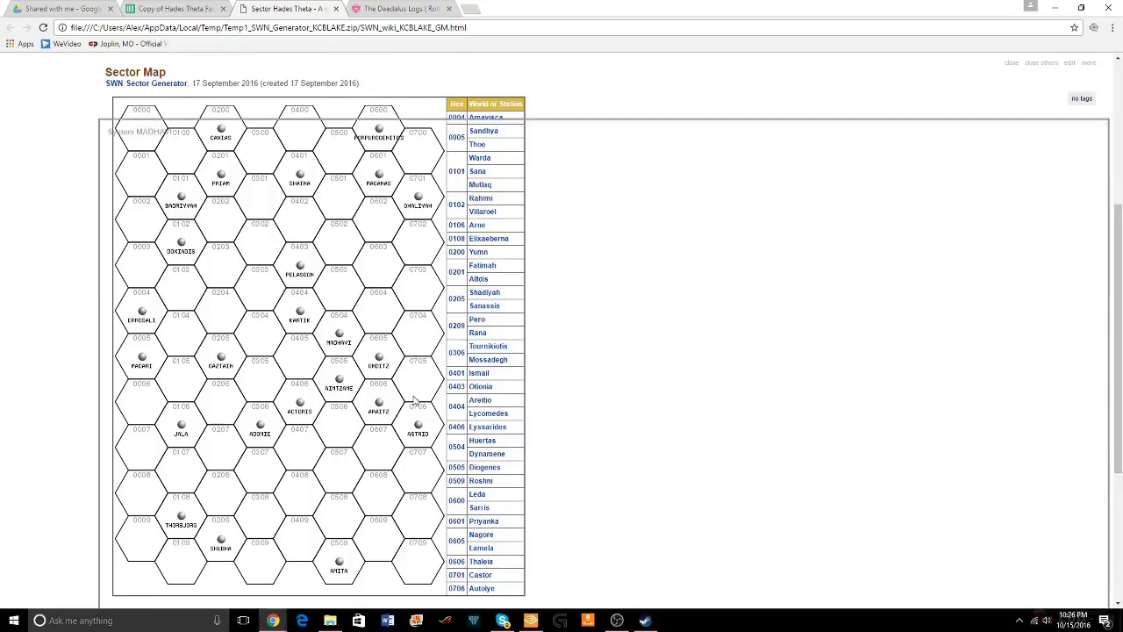
left_click(247, 587)
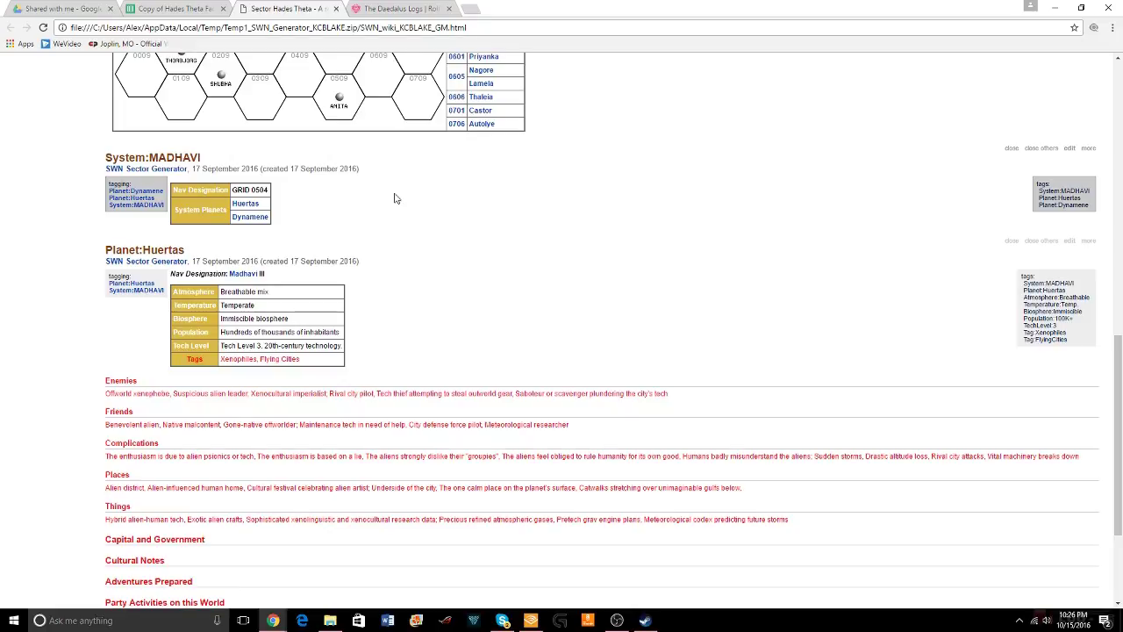
scroll(394, 198, "up", 3)
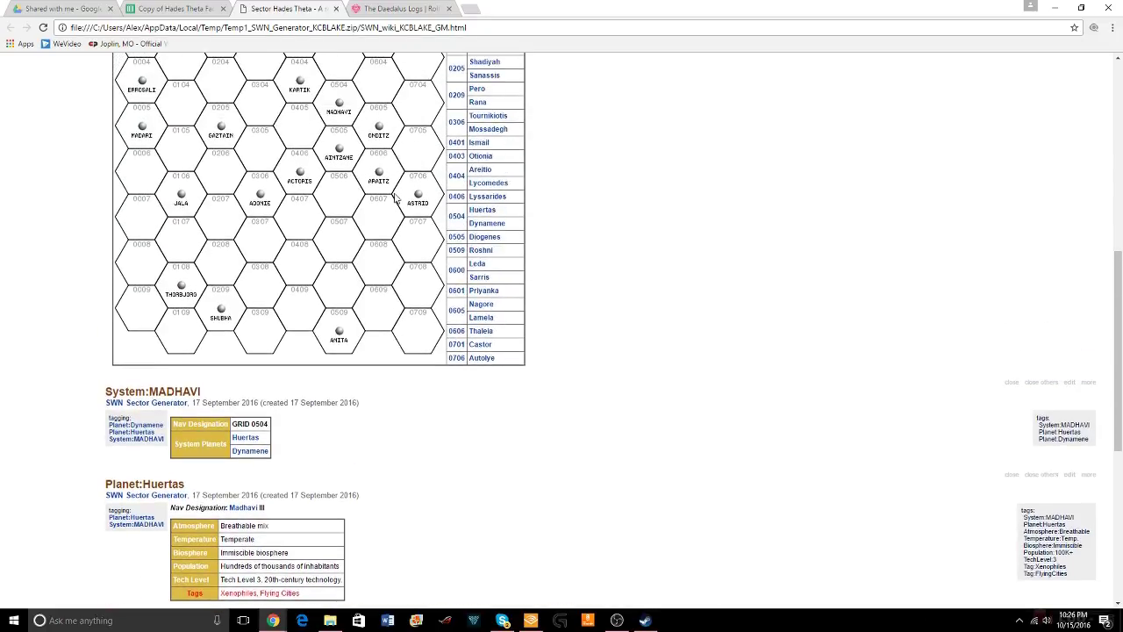
scroll(394, 198, "down", 1)
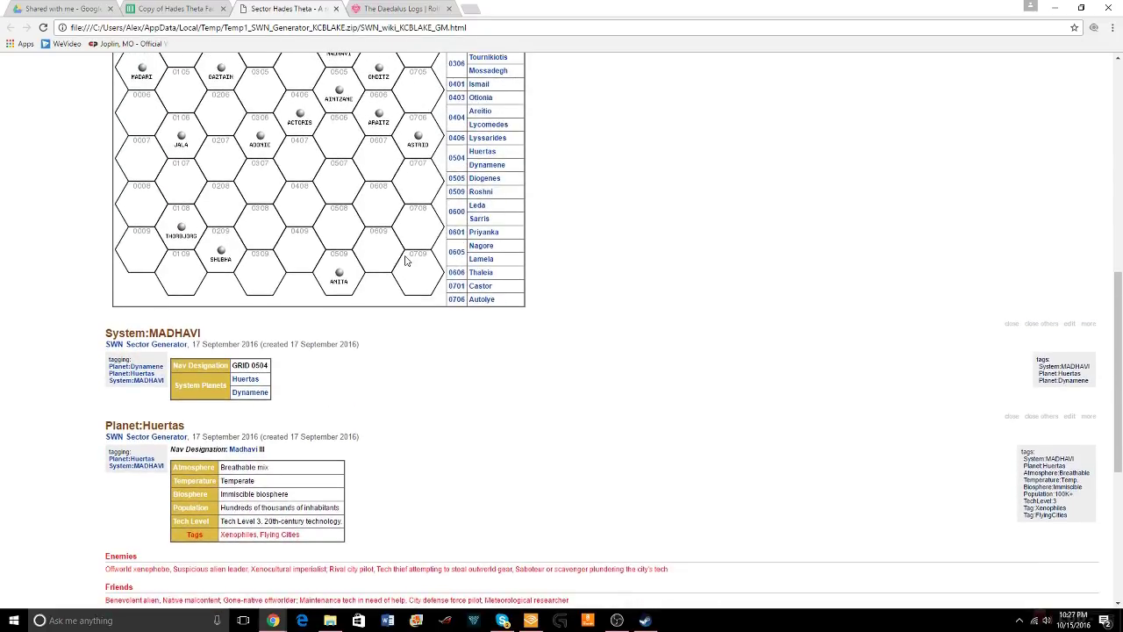
scroll(504, 238, "up", 1)
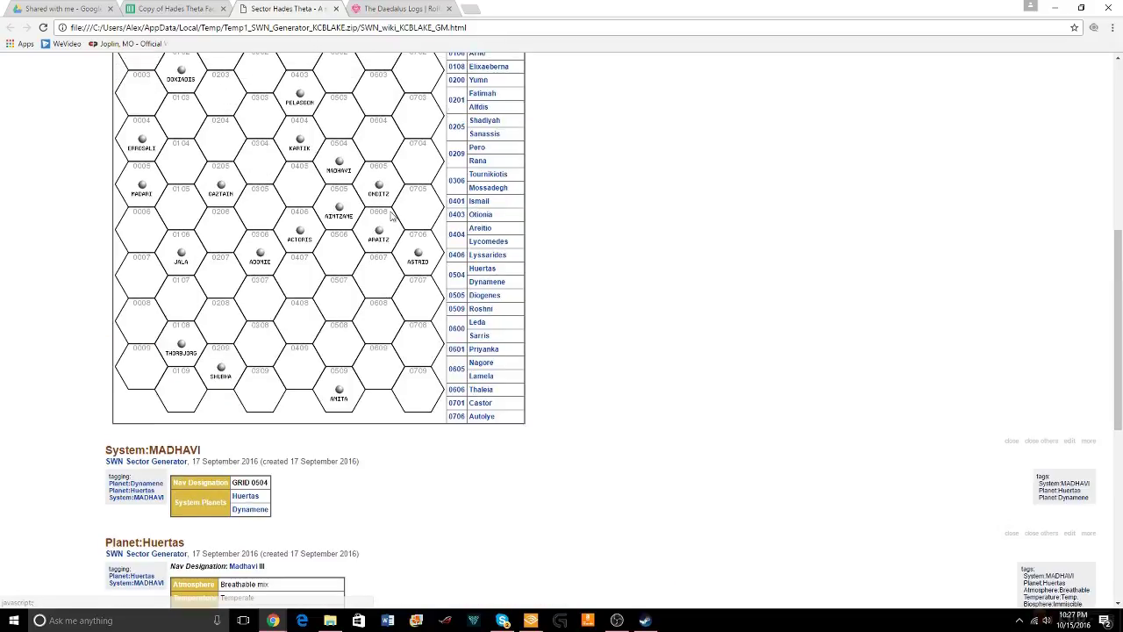
scroll(384, 212, "up", 1)
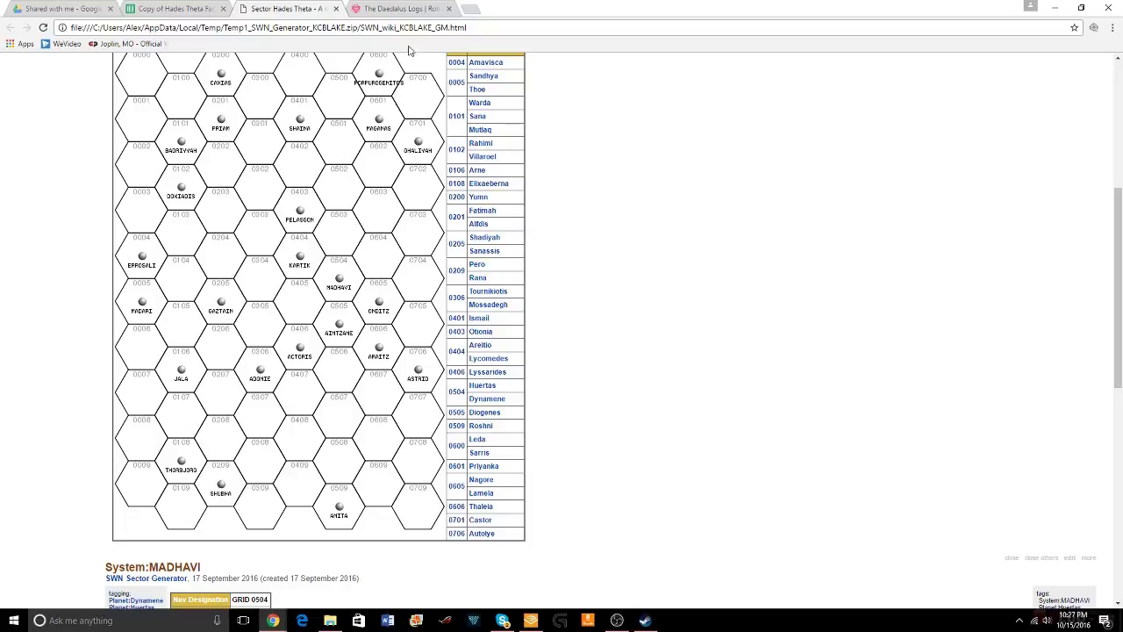
left_click(188, 9)
mouse_move(230, 394)
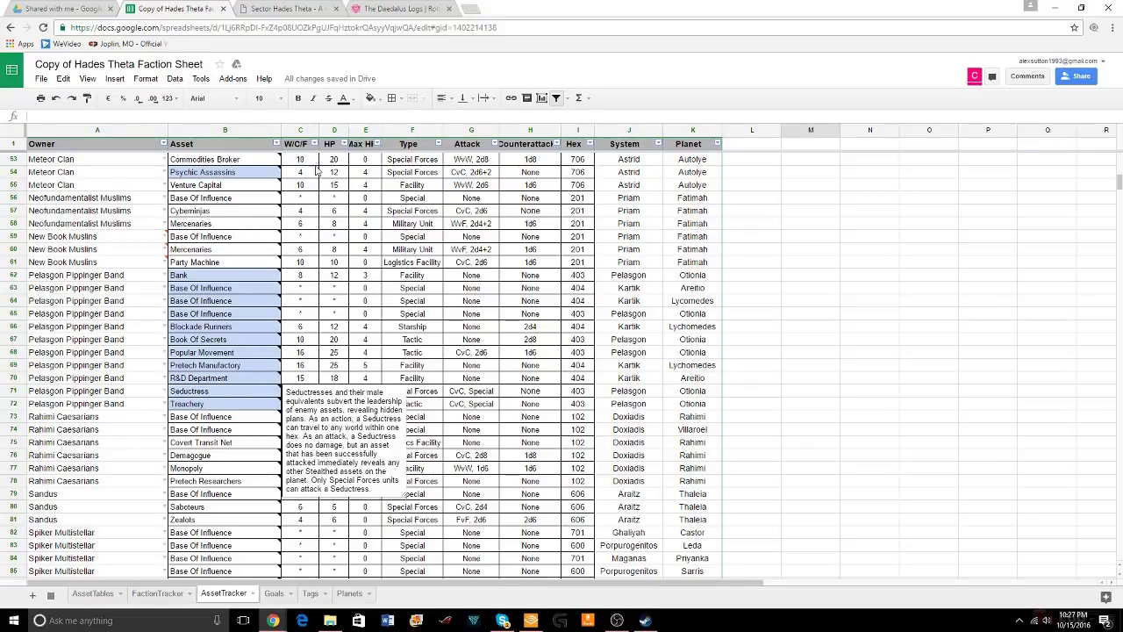
On the FactionTracker sheet, go to Pelasgon Pippinger Band's FacCreds cell J13, which shows 5
left_click(159, 594)
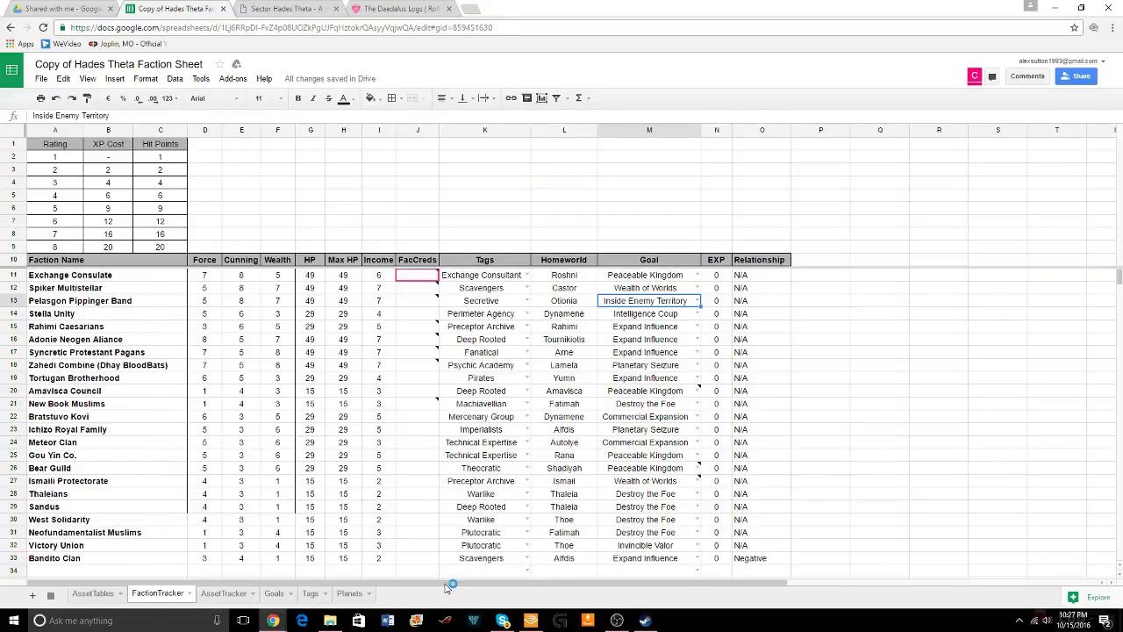
key("Down")
key("Down")
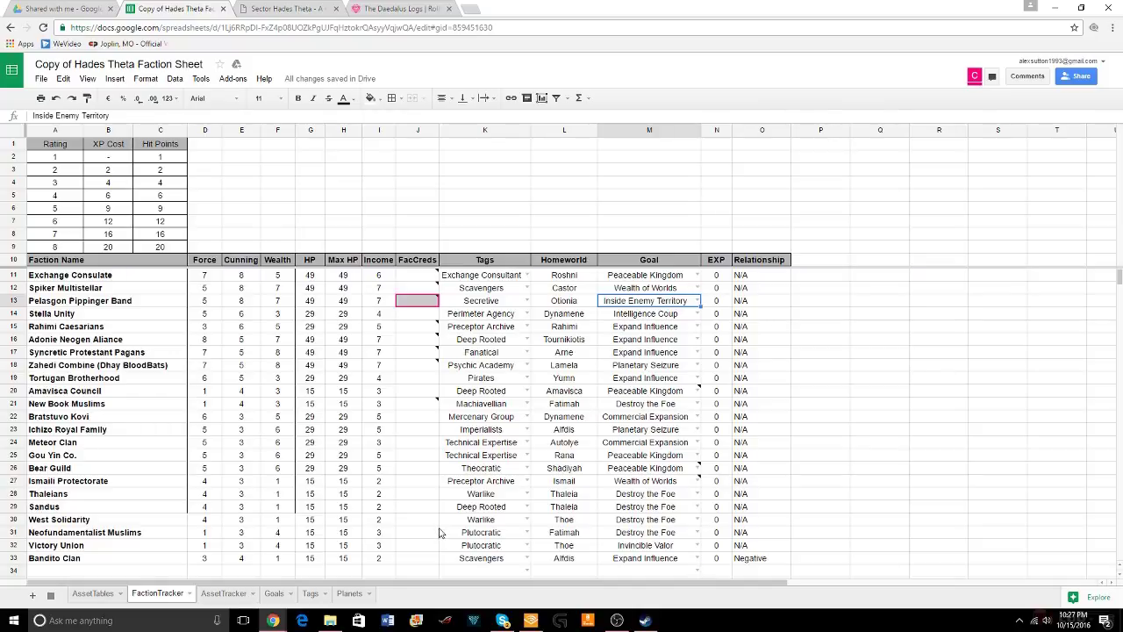
mouse_move(431, 333)
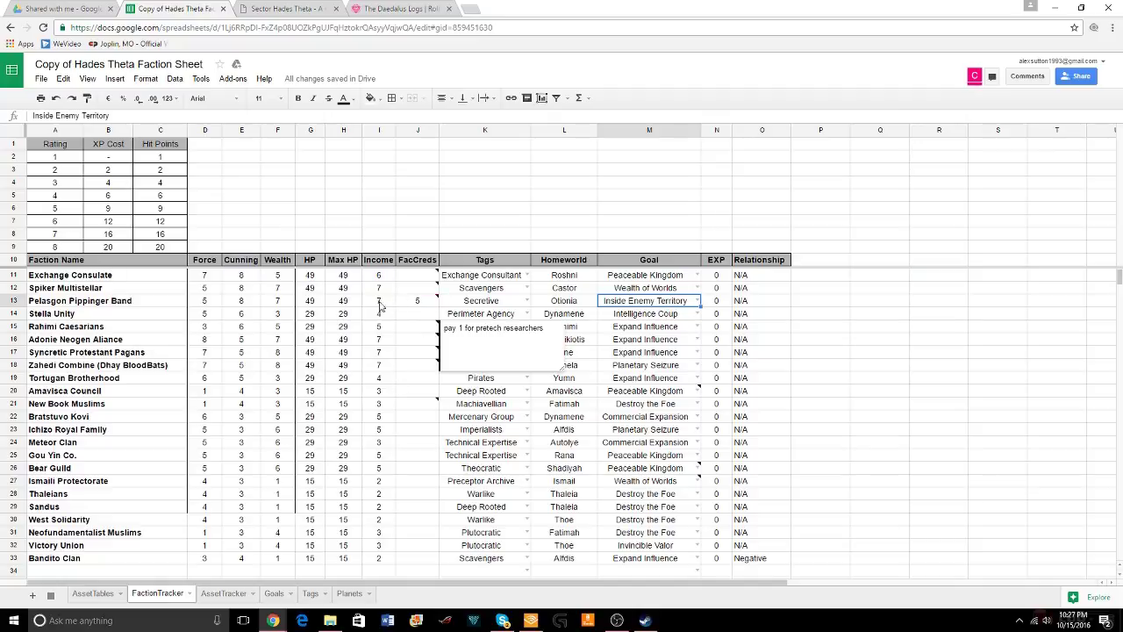
mouse_move(413, 305)
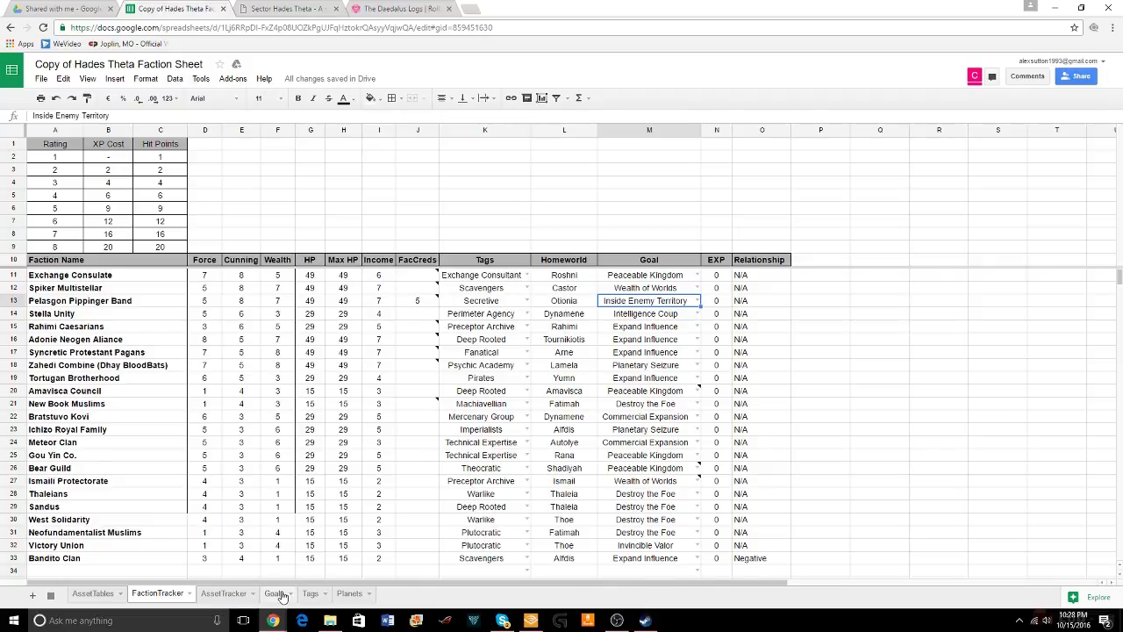
Return to the Sector Hades Theta wiki and scroll between the hex map and the Madhavi/Huertas entries
left_click(399, 8)
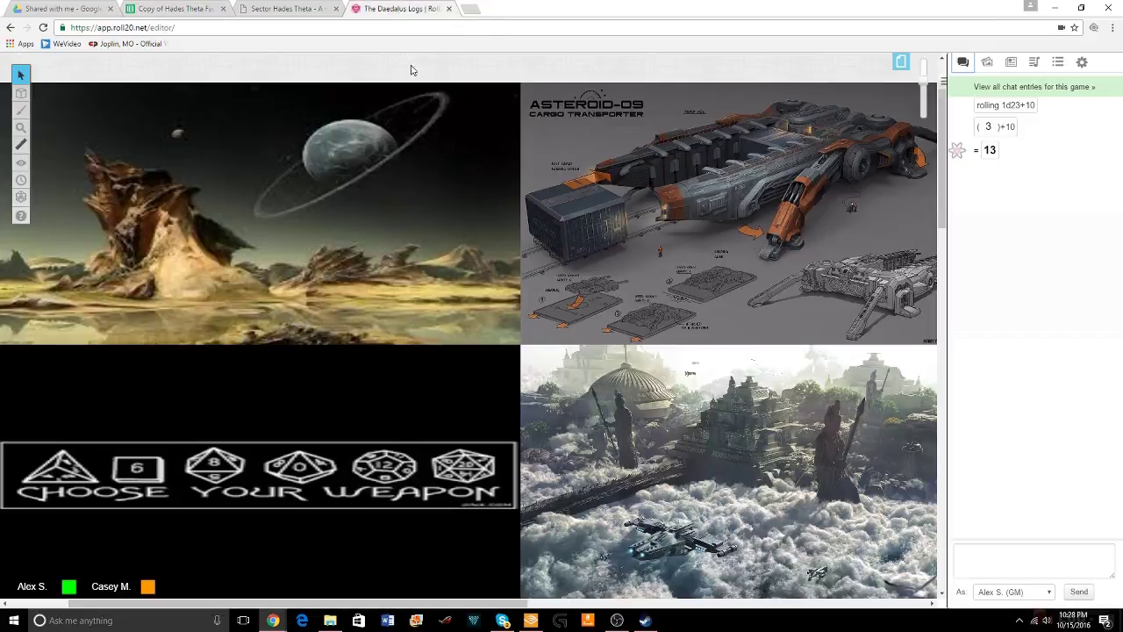
left_click(288, 8)
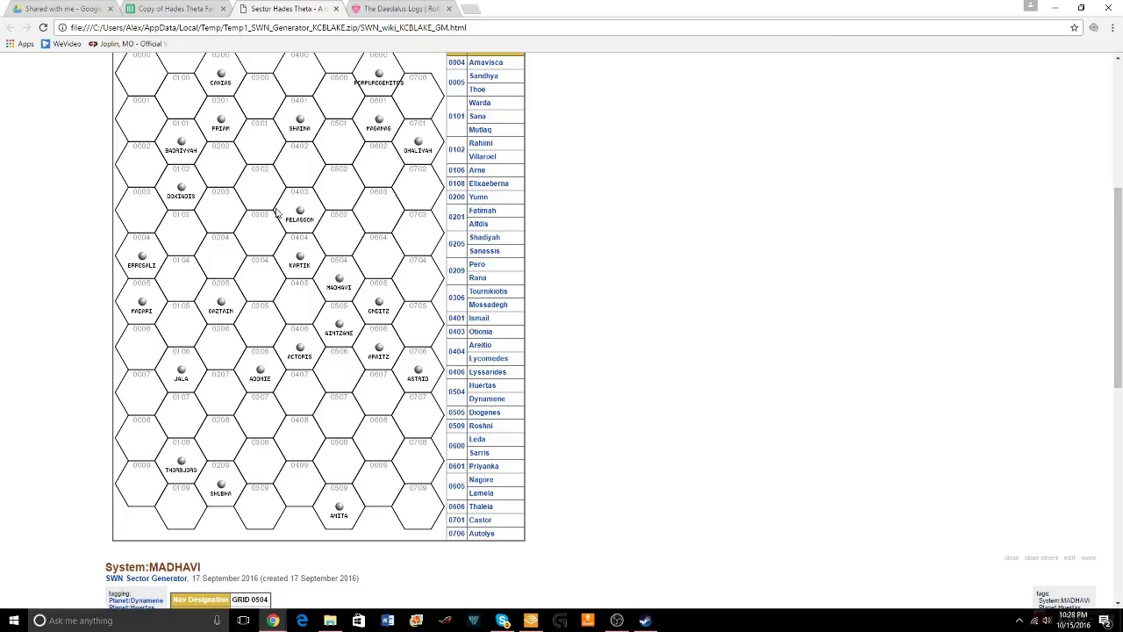
scroll(537, 462, "down", 2)
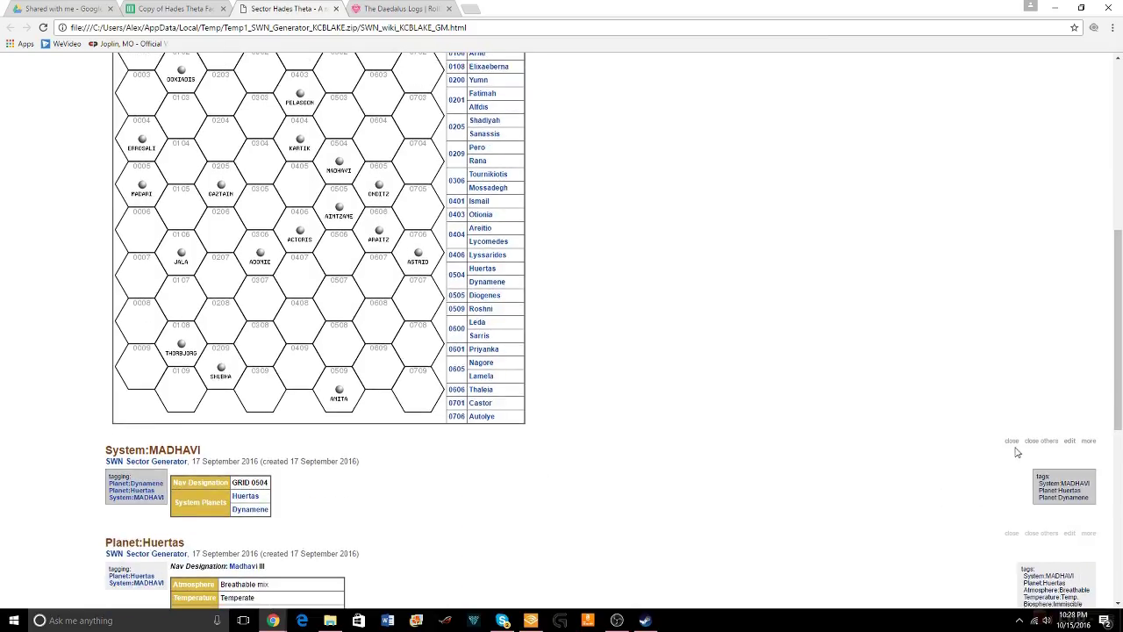
scroll(497, 466, "down", 3)
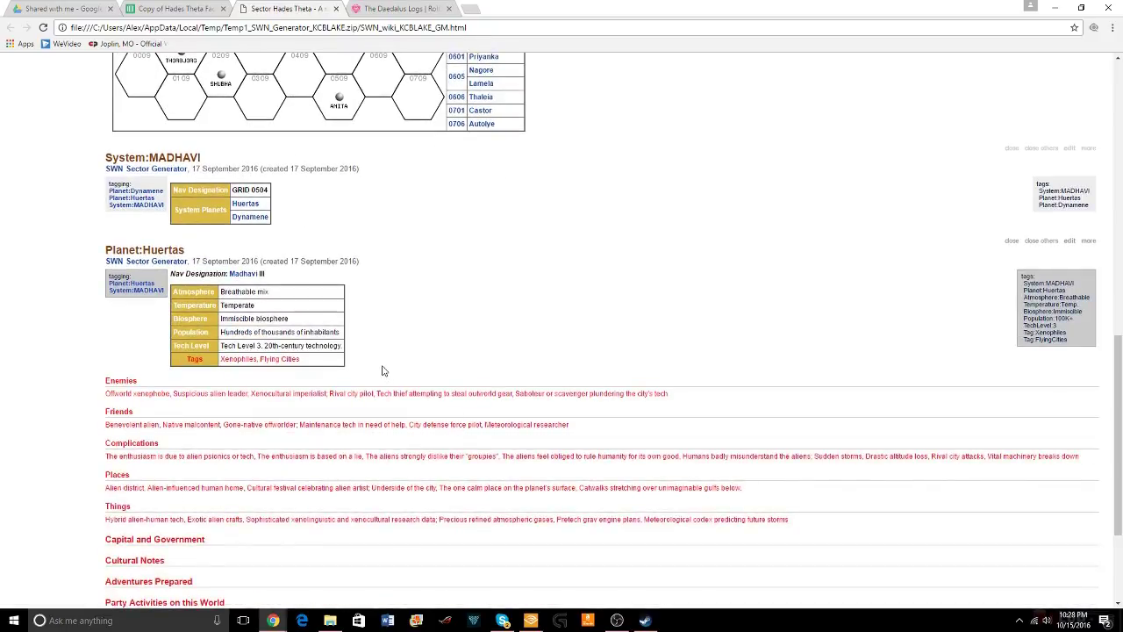
scroll(382, 363, "up", 3)
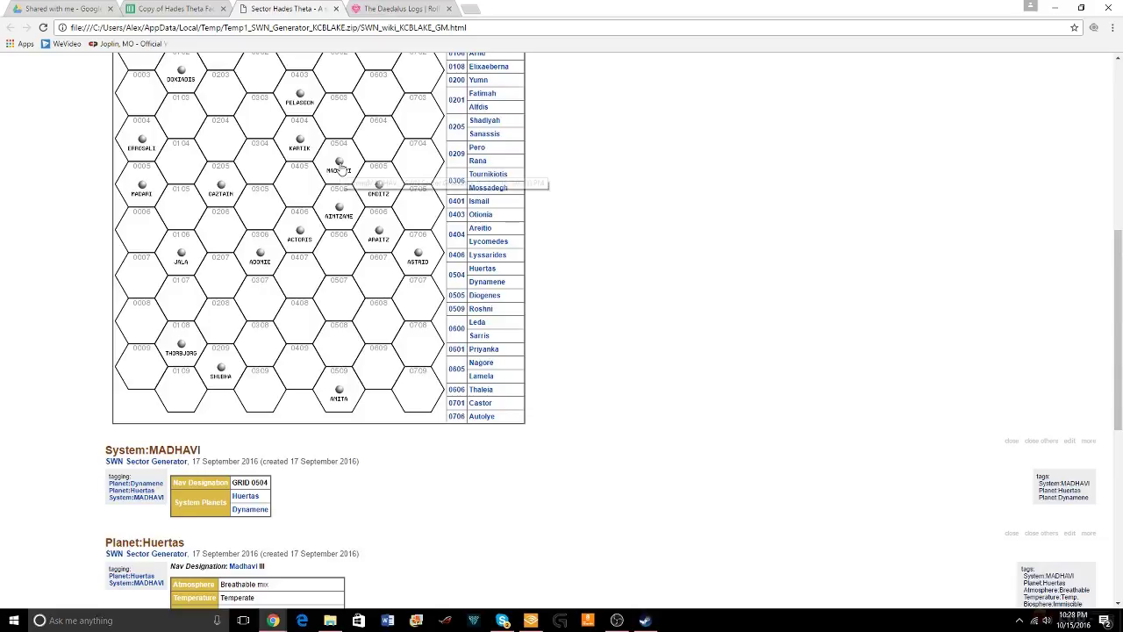
scroll(403, 402, "down", 3)
scroll(401, 398, "up", 3)
scroll(400, 377, "up", 1)
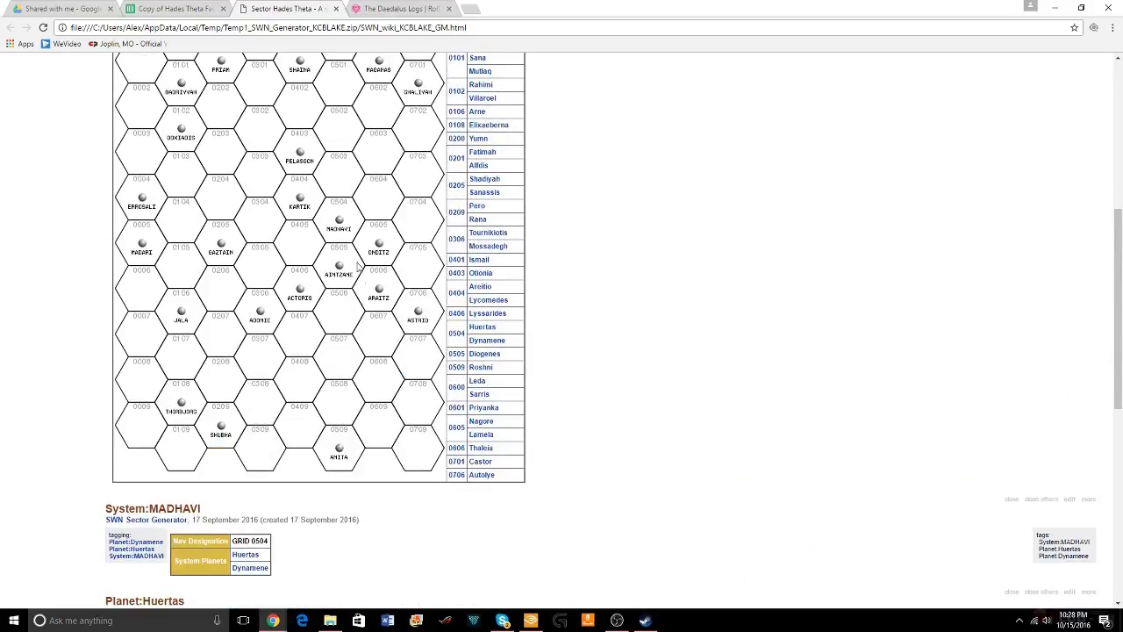
scroll(575, 303, "down", 3)
scroll(574, 305, "down", 1)
scroll(574, 305, "up", 3)
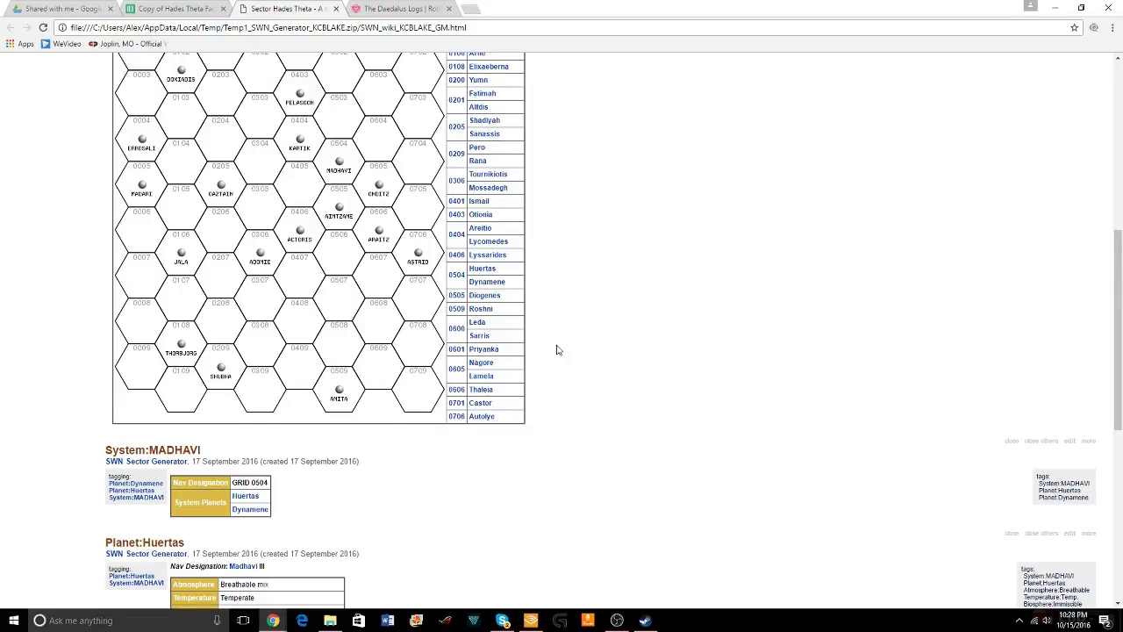
scroll(559, 355, "down", 2)
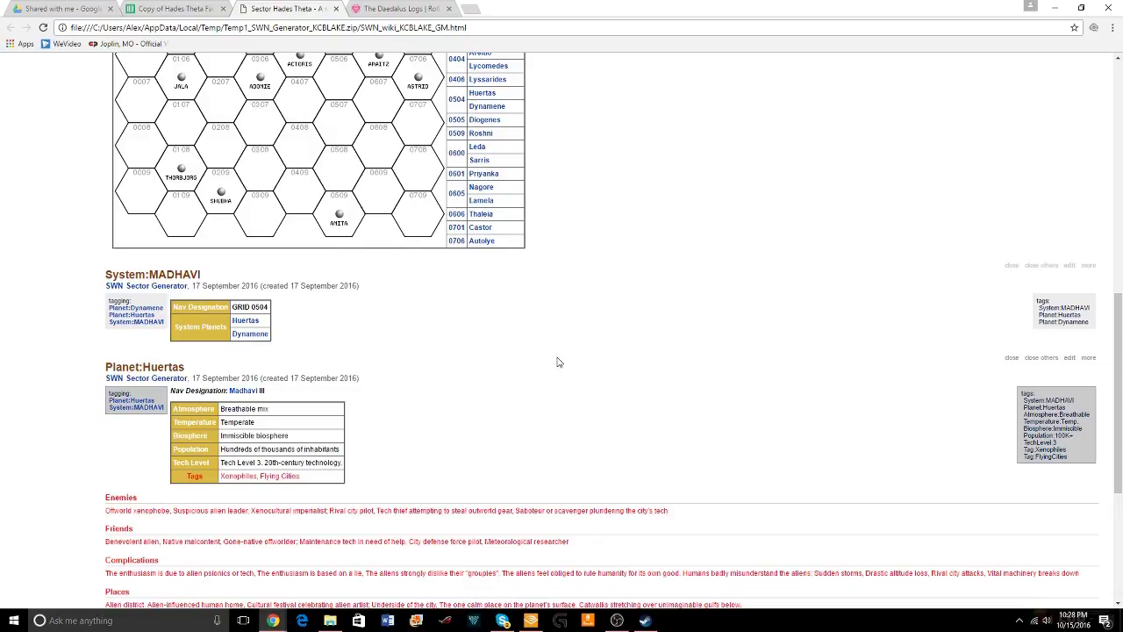
scroll(556, 360, "up", 3)
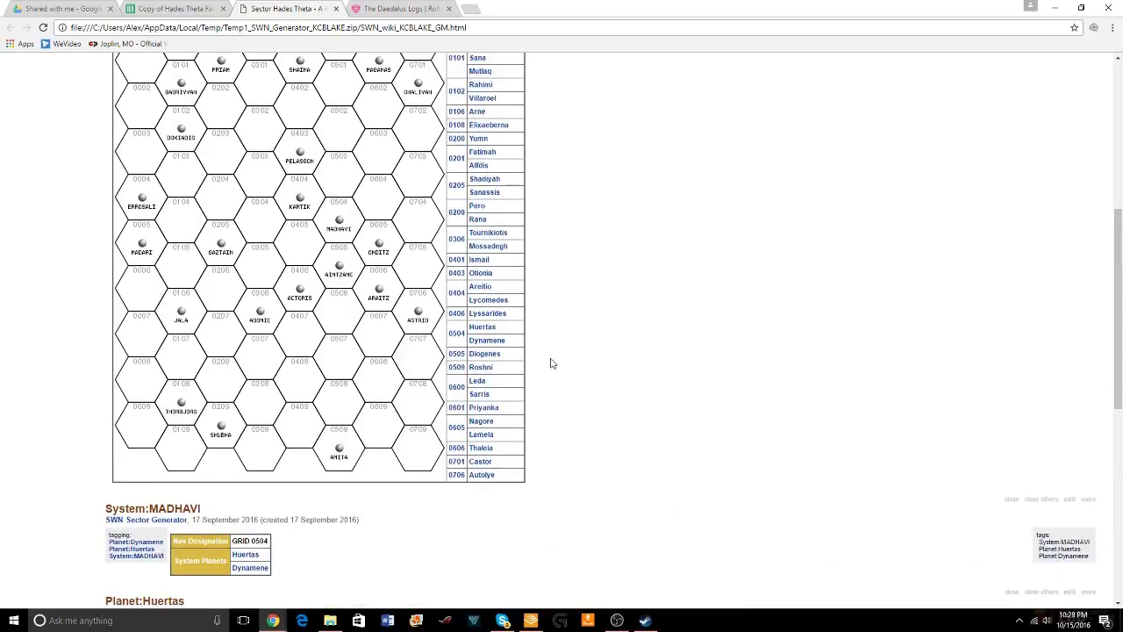
scroll(552, 367, "down", 3)
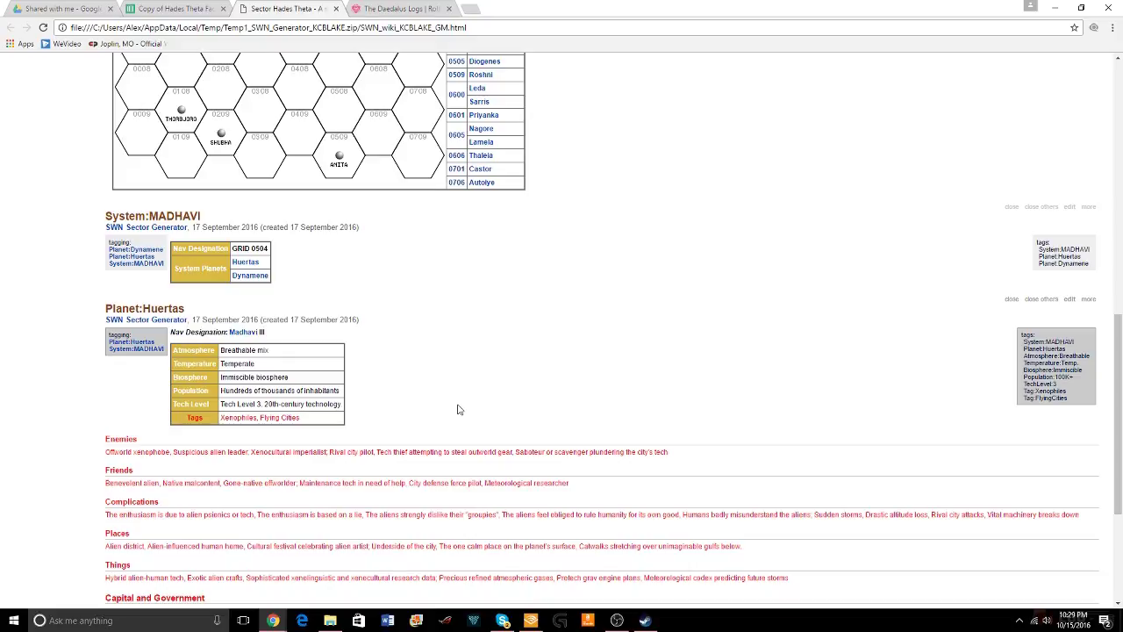
scroll(457, 410, "up", 4)
scroll(529, 394, "down", 3)
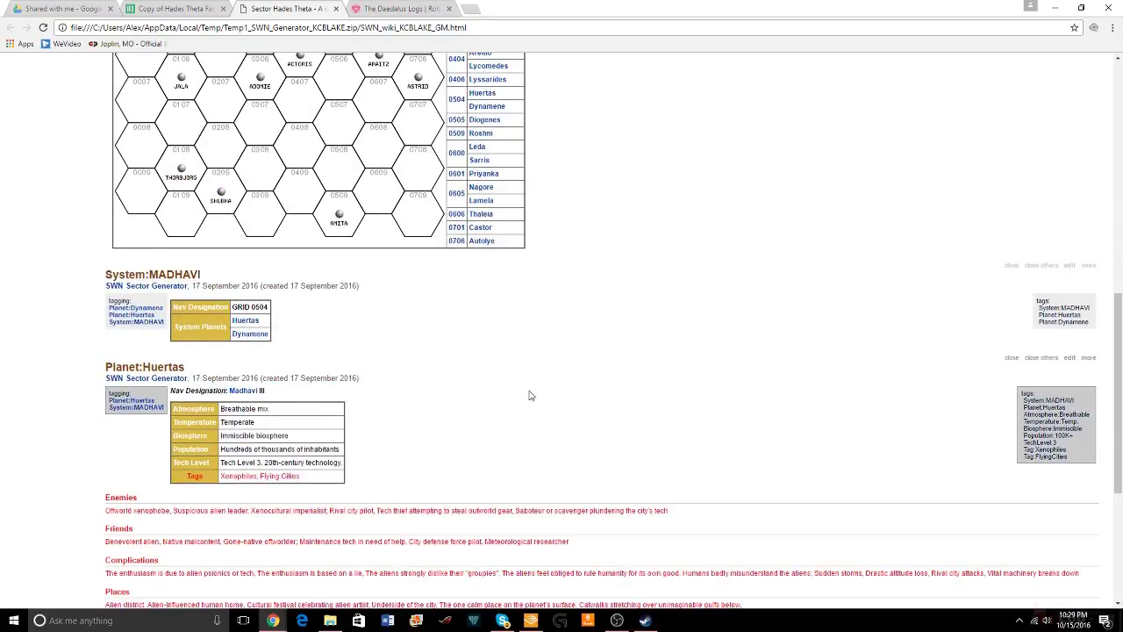
scroll(527, 394, "up", 1)
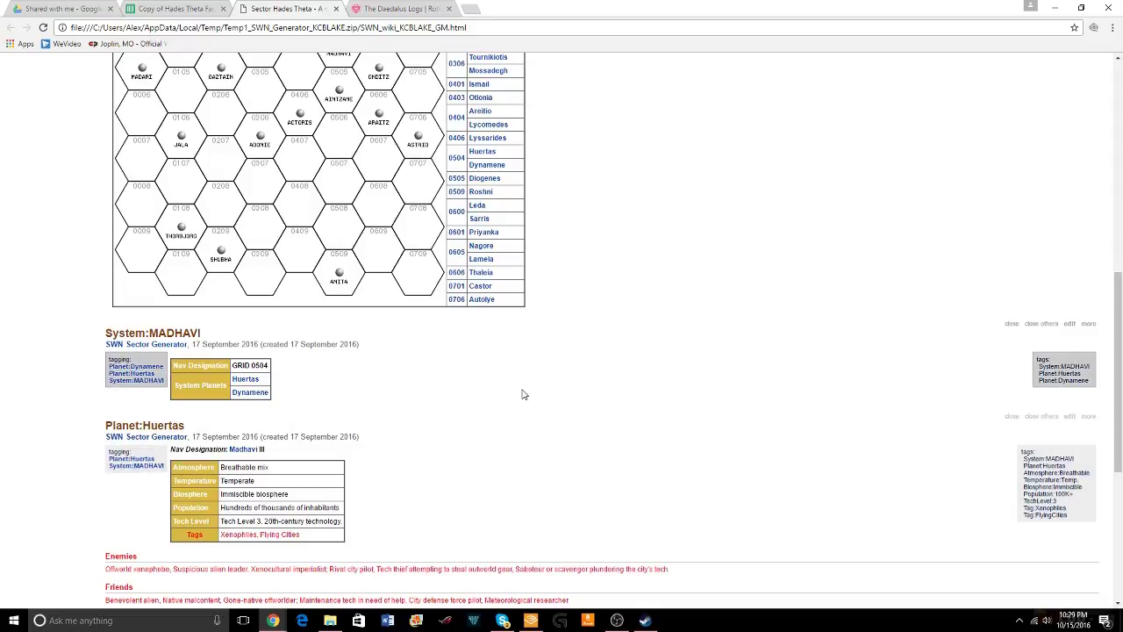
scroll(522, 394, "up", 1)
scroll(522, 394, "up", 2)
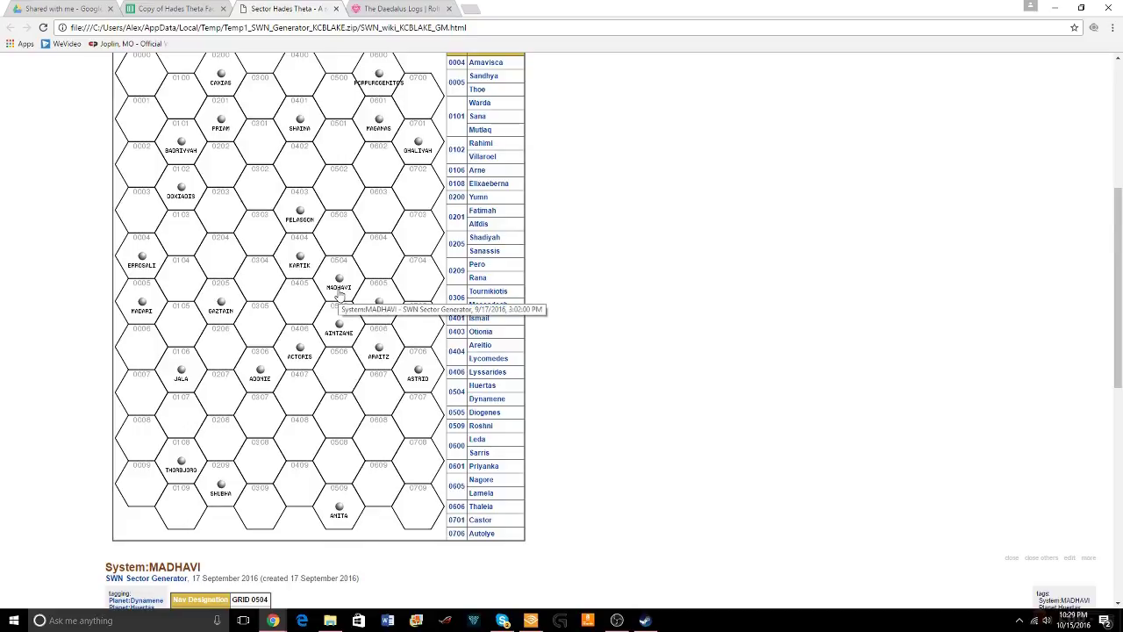
Check the Inside Enemy Territory goal on the Goals sheet, then return to the AssetTracker sheet
left_click(202, 9)
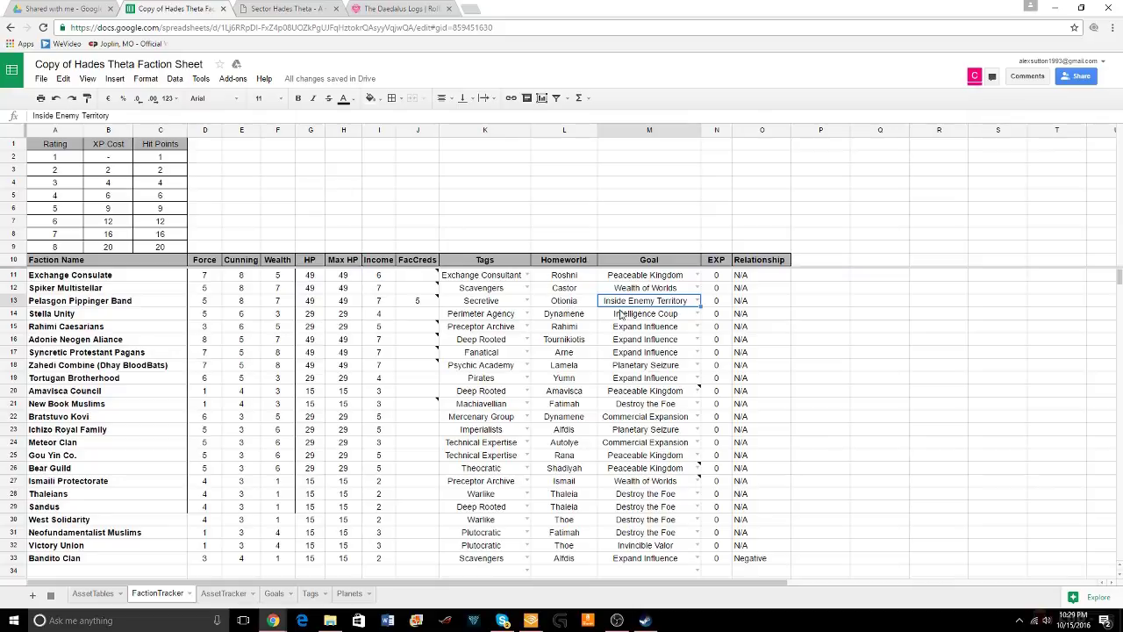
left_click(279, 593)
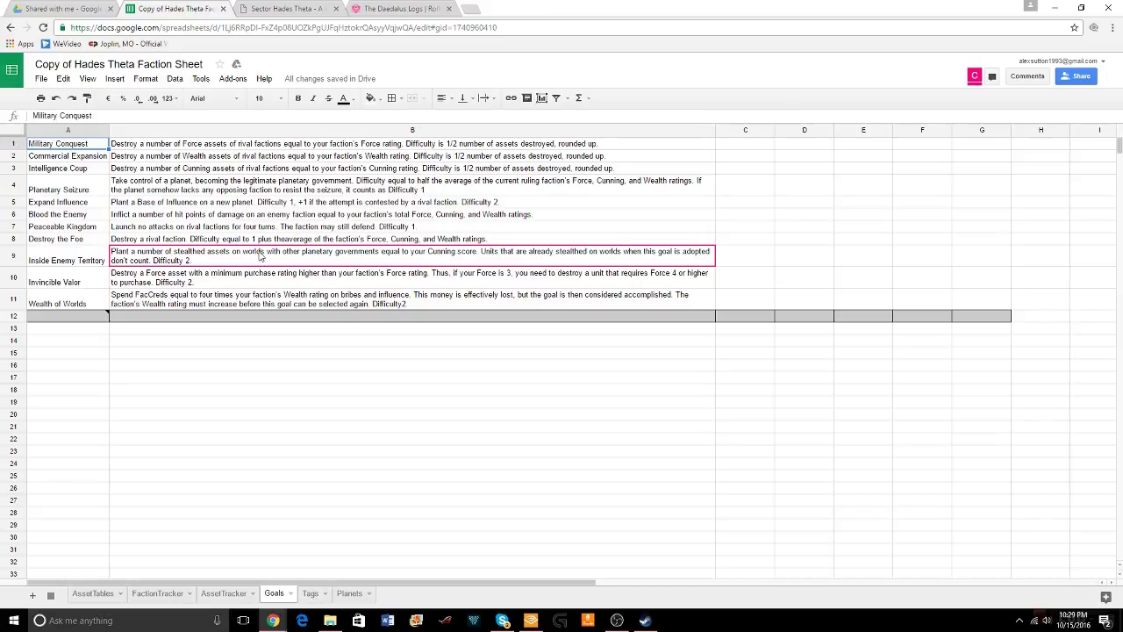
left_click(266, 13)
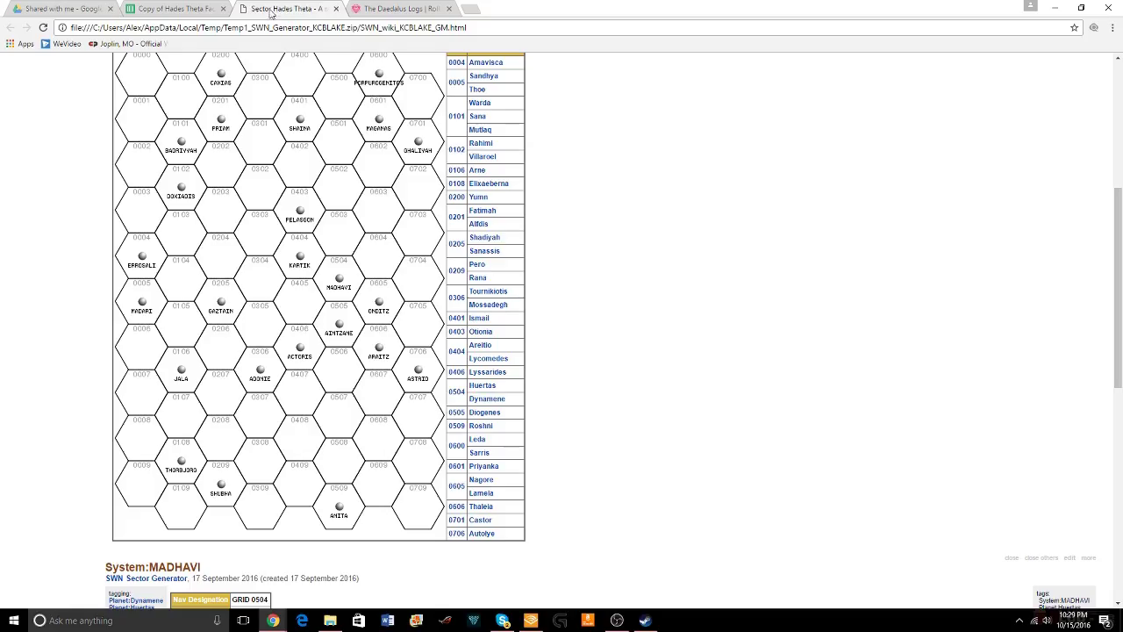
left_click(159, 10)
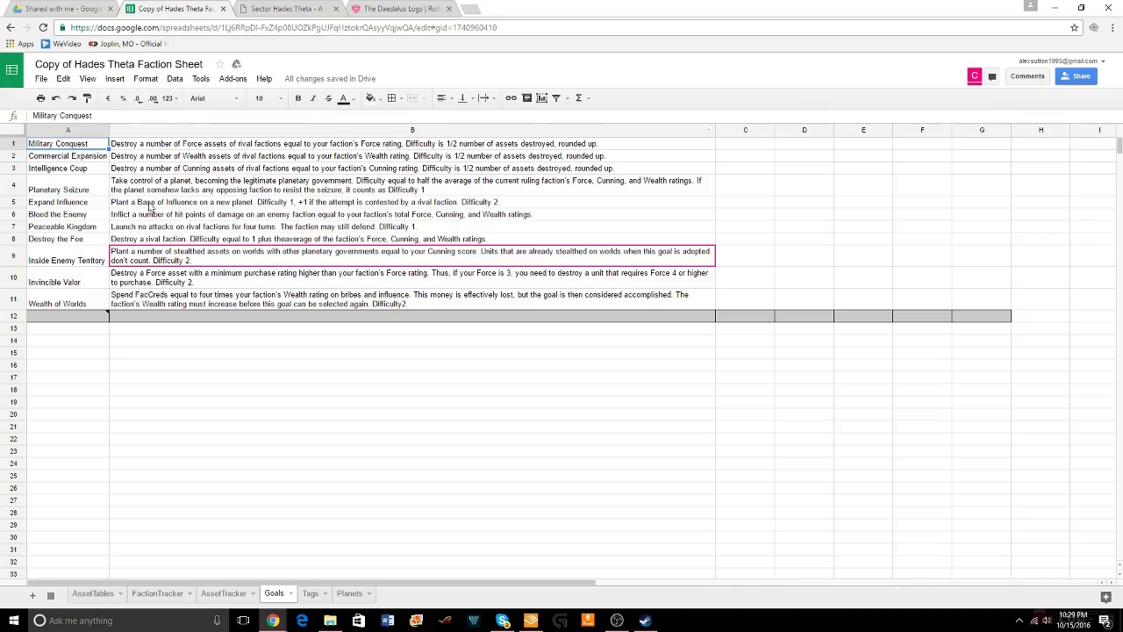
left_click(94, 595)
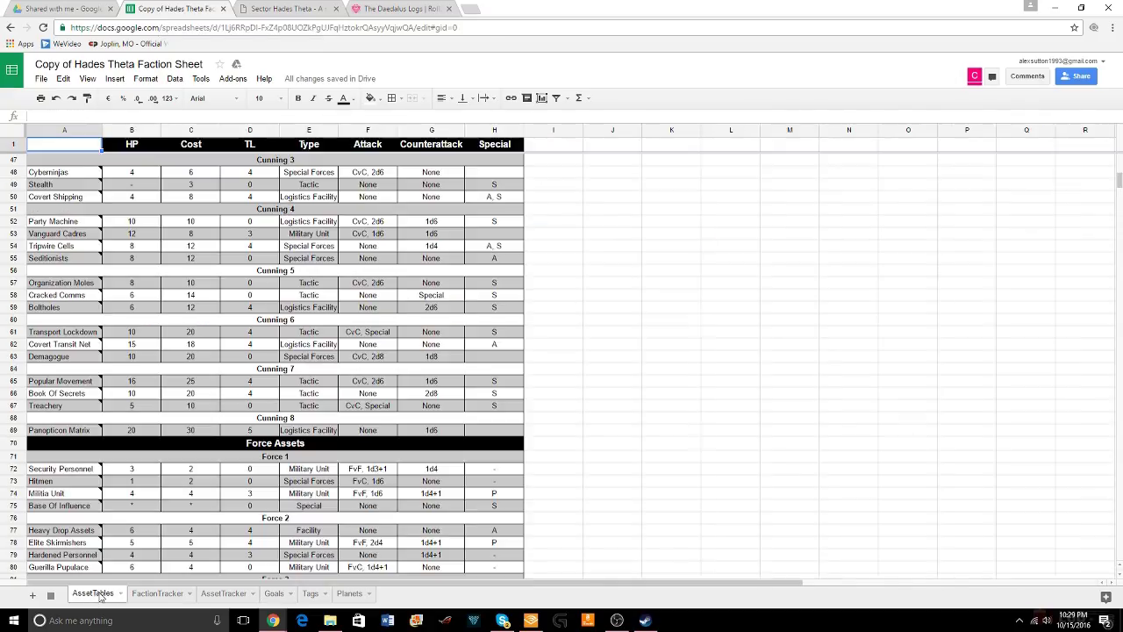
left_click(137, 594)
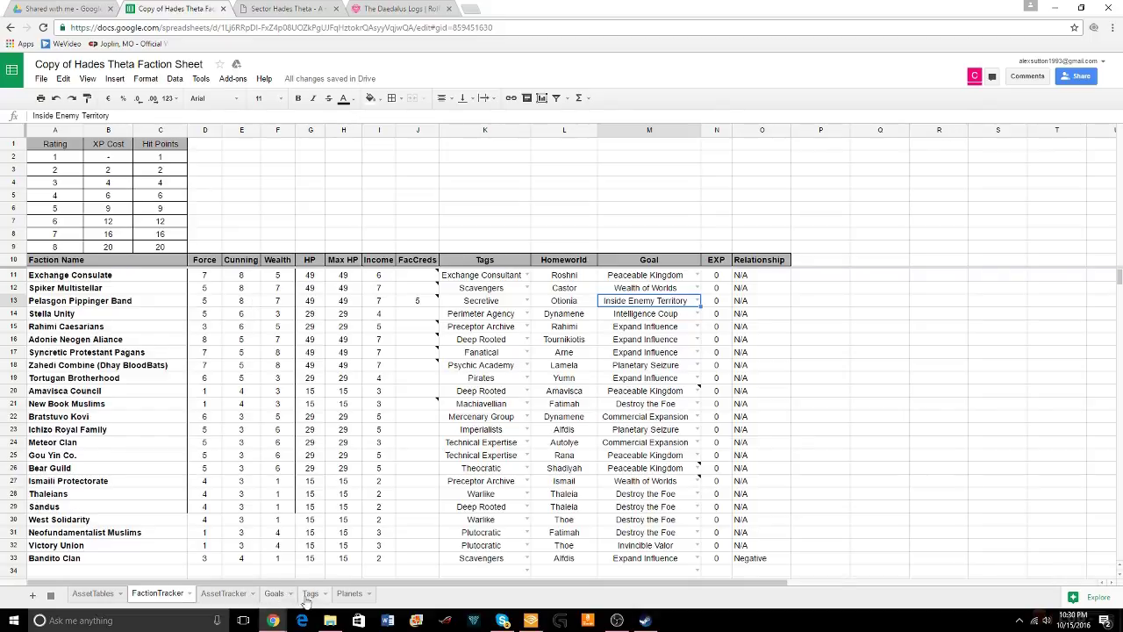
left_click(230, 593)
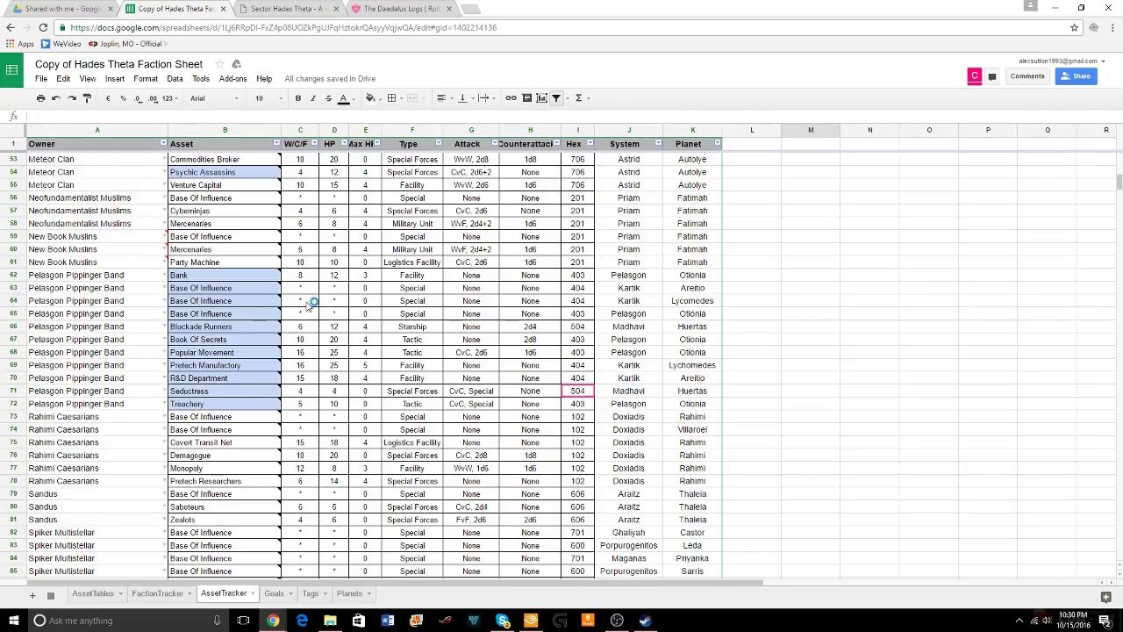
mouse_move(217, 333)
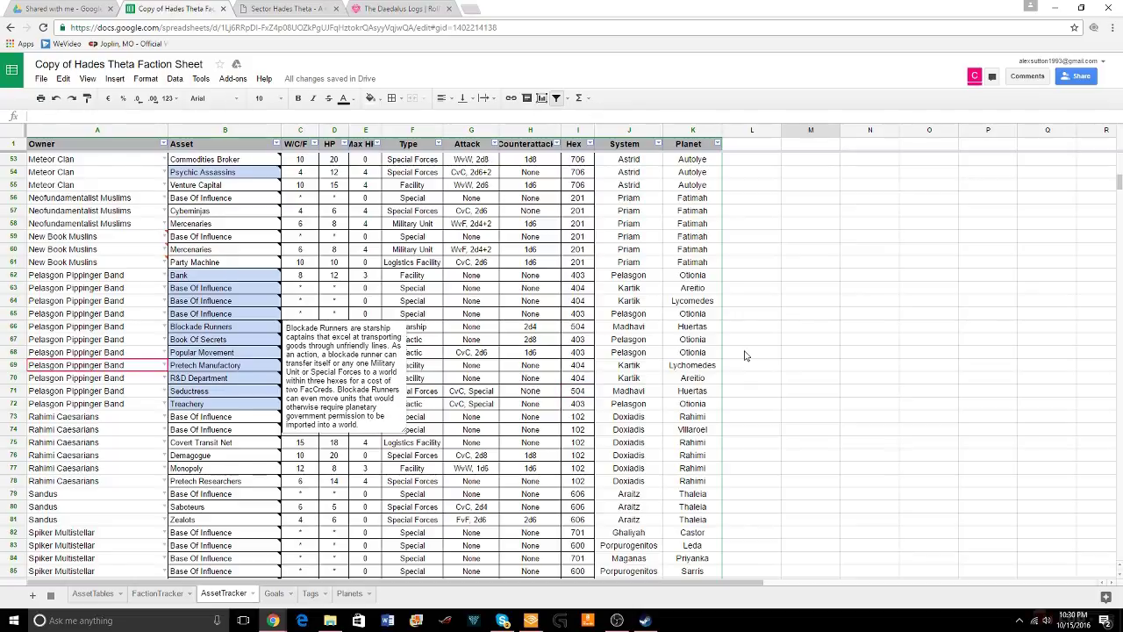
scroll(747, 356, "down", 3)
scroll(750, 360, "down", 1)
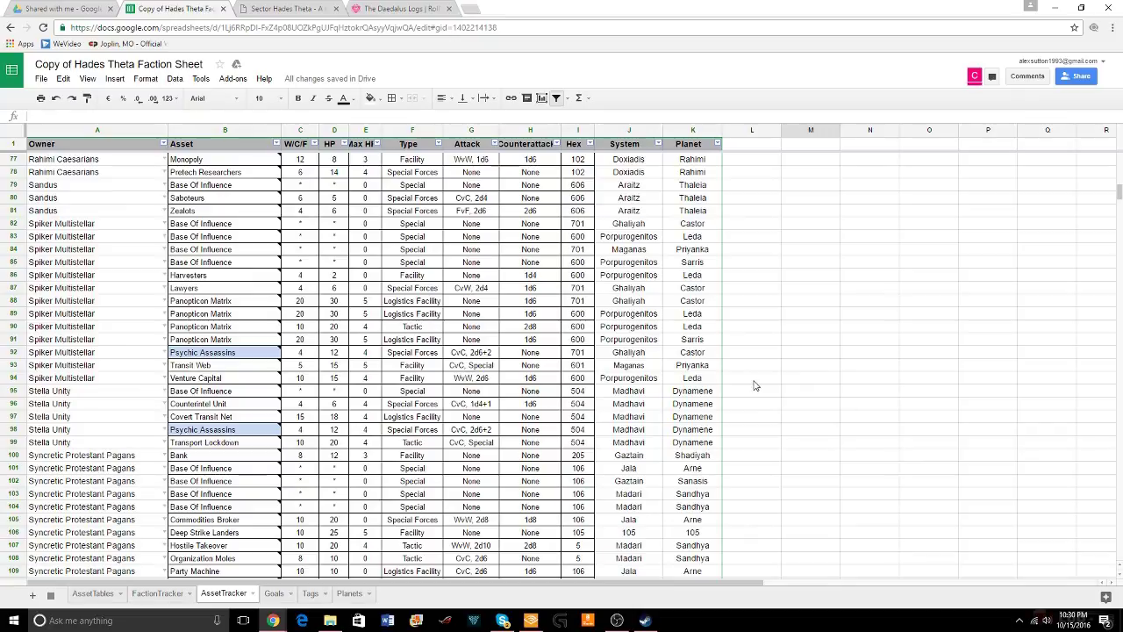
scroll(756, 386, "down", 5)
scroll(756, 386, "down", 3)
scroll(759, 381, "up", 12)
scroll(766, 381, "up", 15)
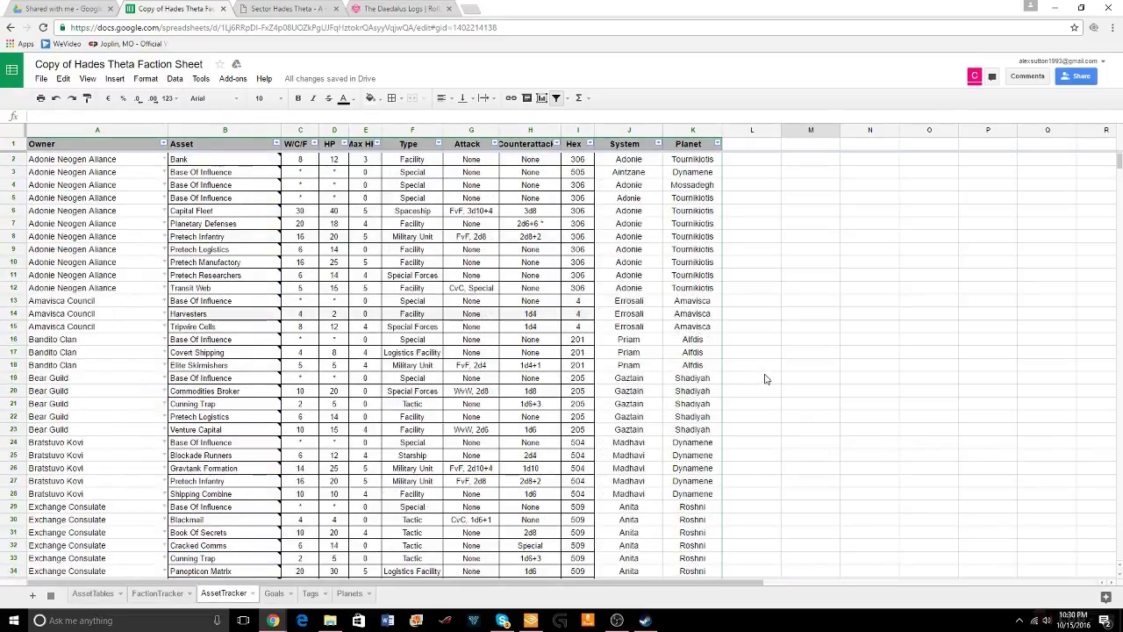
scroll(765, 380, "down", 13)
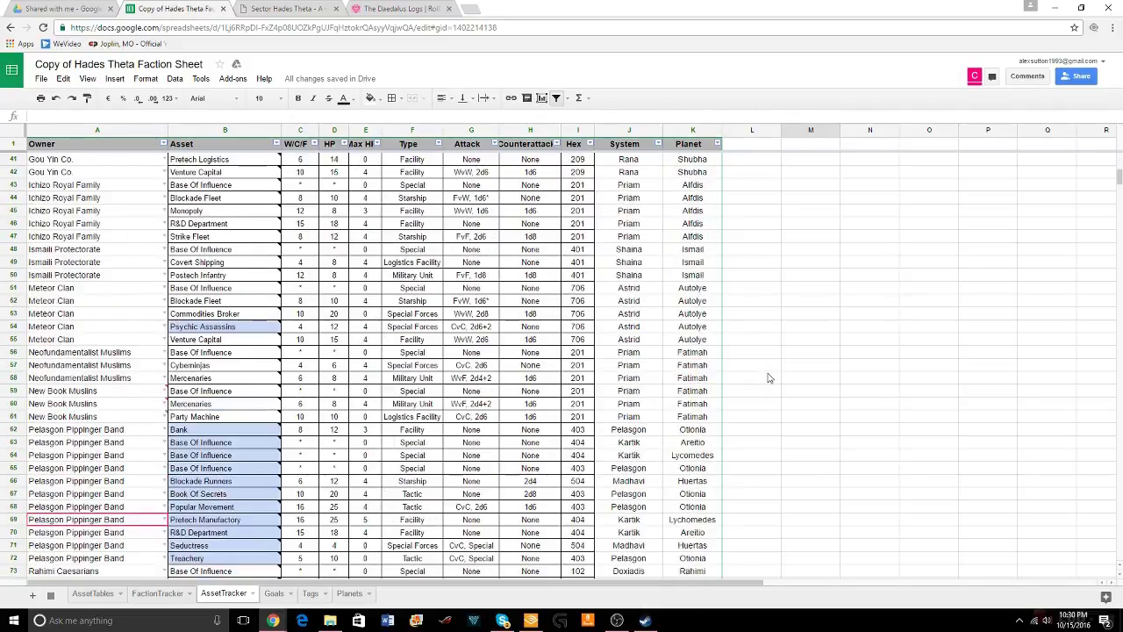
scroll(768, 382, "down", 2)
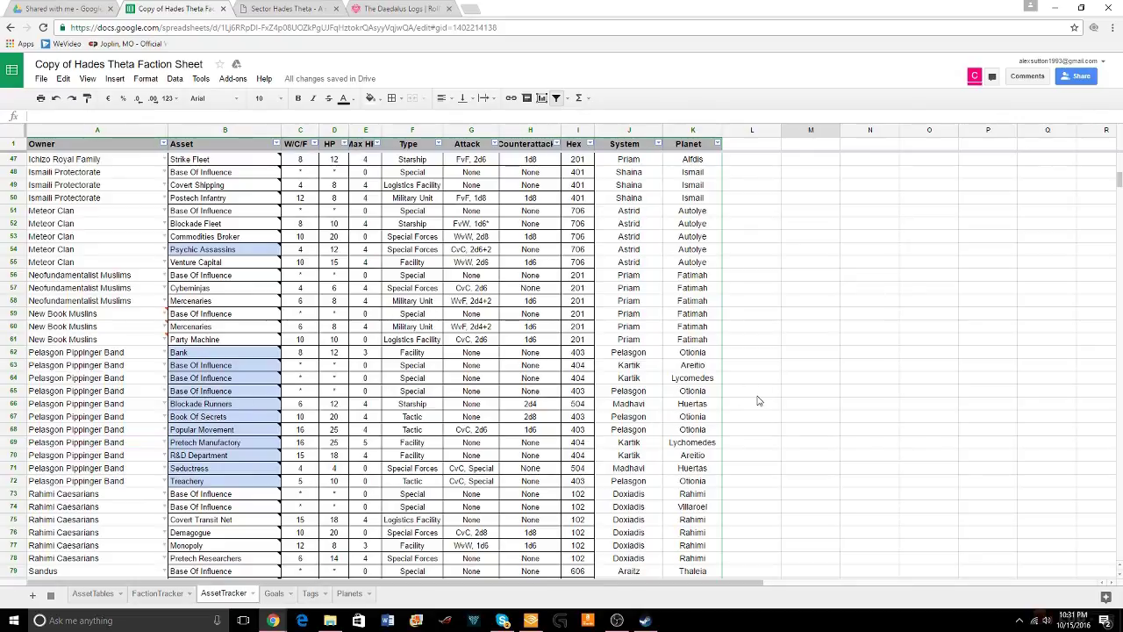
scroll(703, 465, "down", 12)
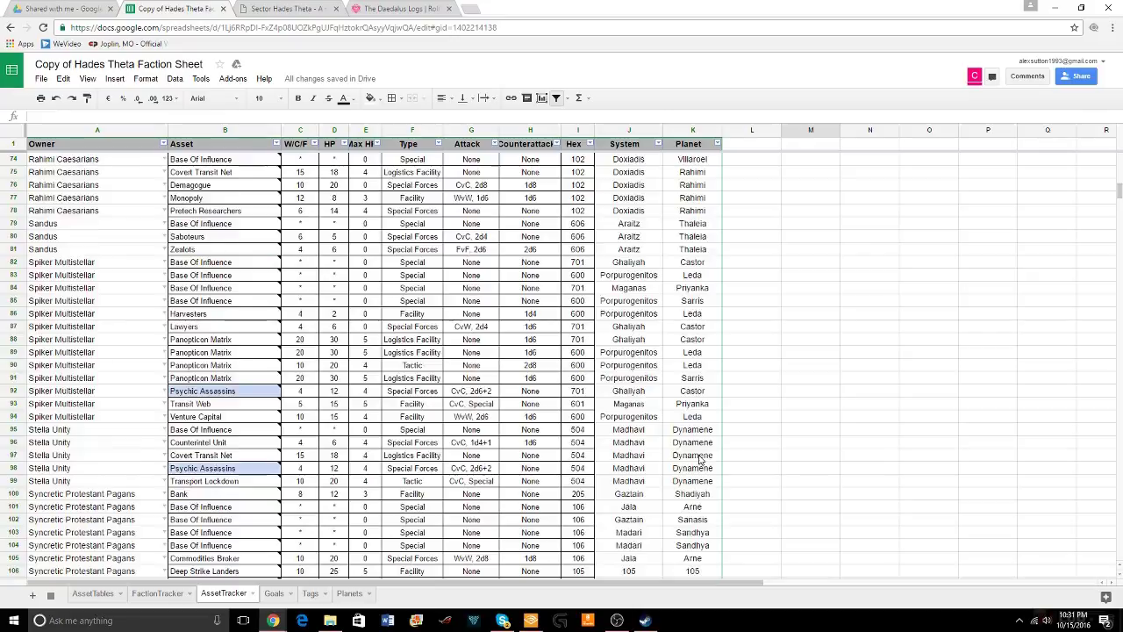
scroll(706, 434, "up", 13)
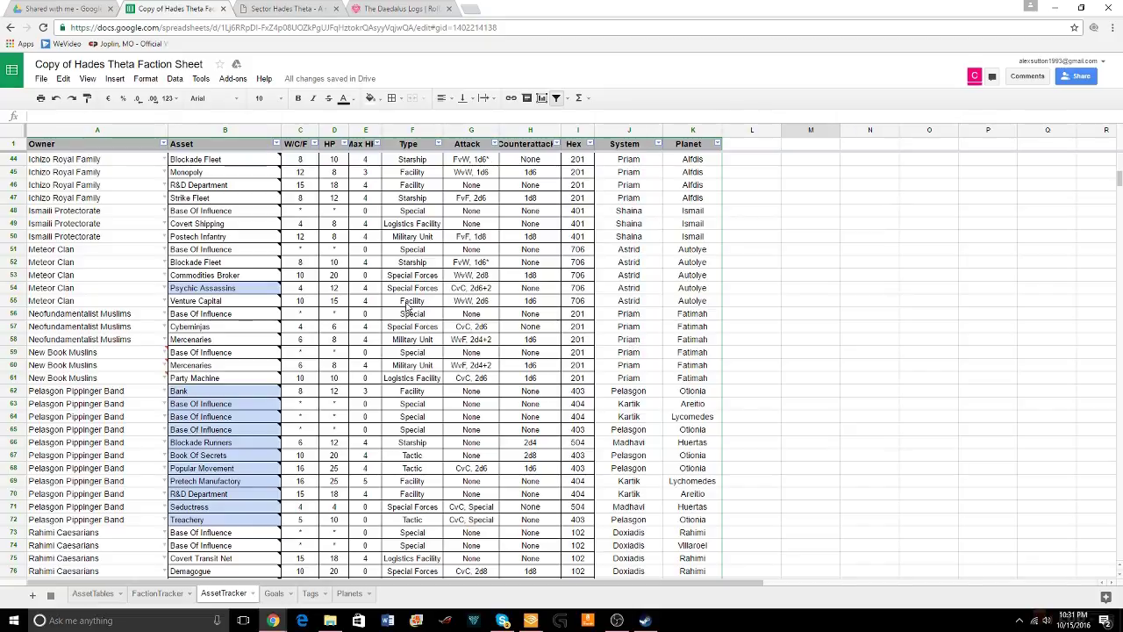
left_click(364, 7)
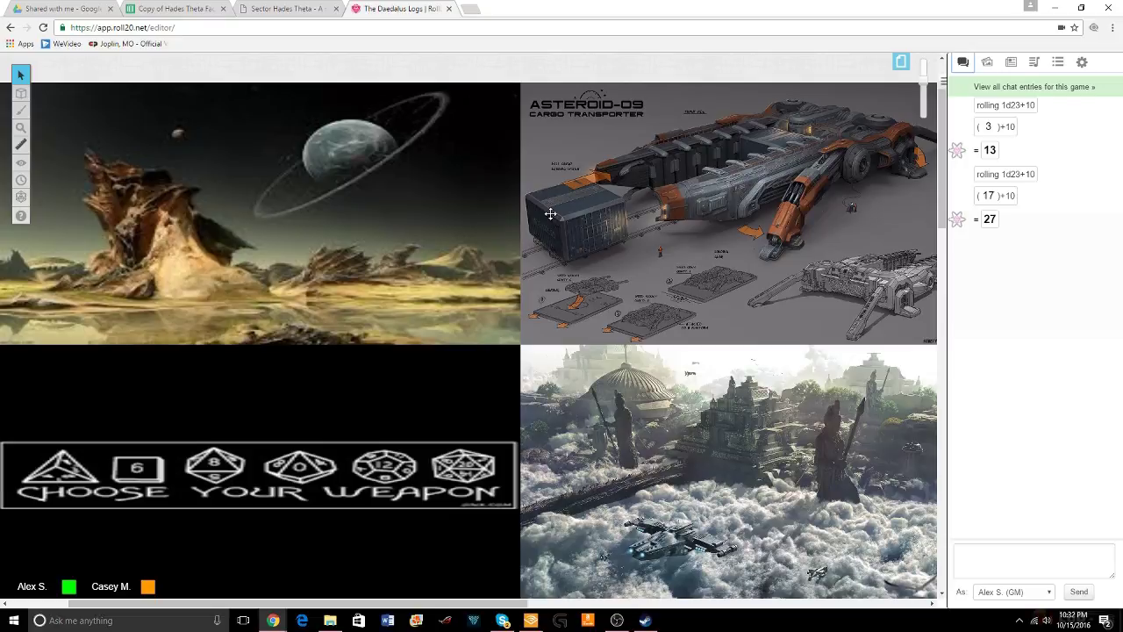
left_click(292, 11)
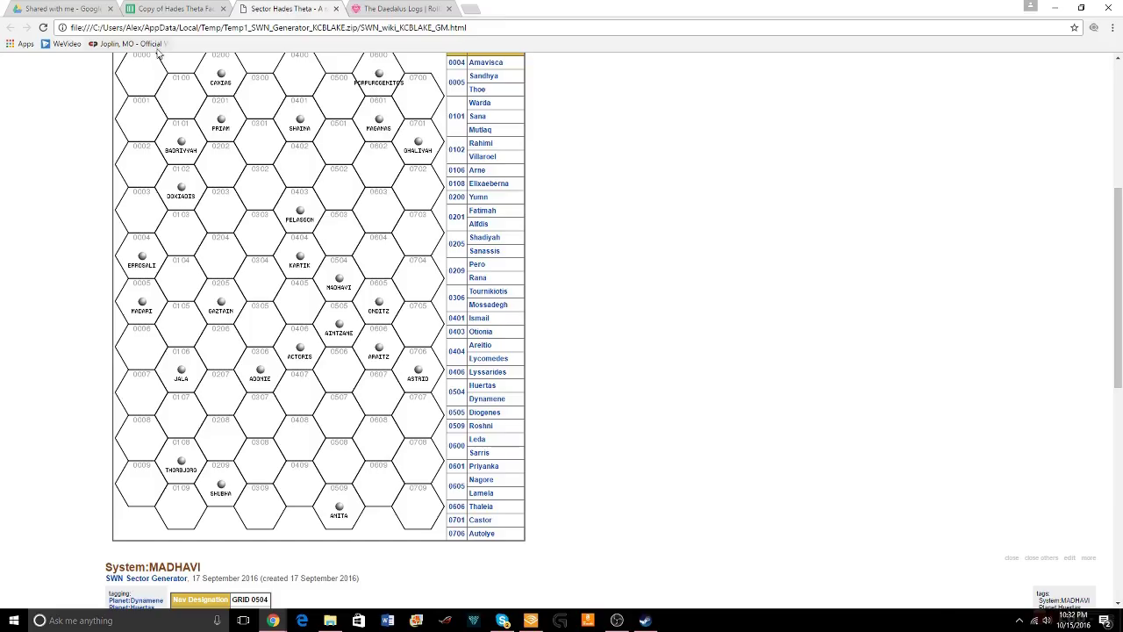
left_click(146, 11)
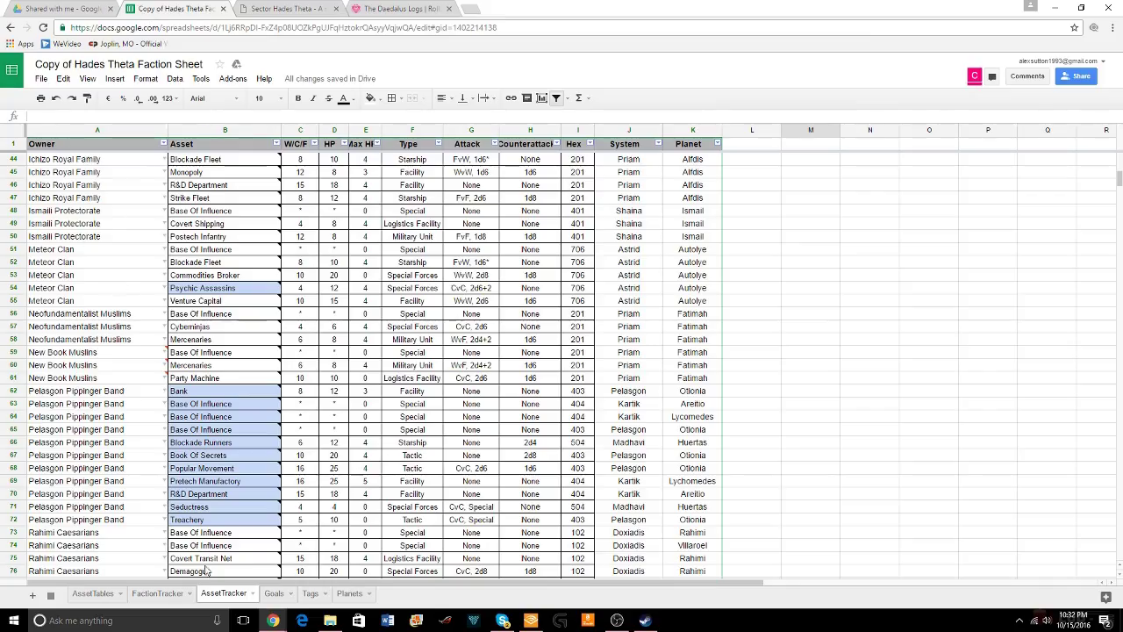
left_click(96, 594)
Show the FactionTracker sheet and select Ismaili Protectorate's FacCreds cell J27
left_click(154, 594)
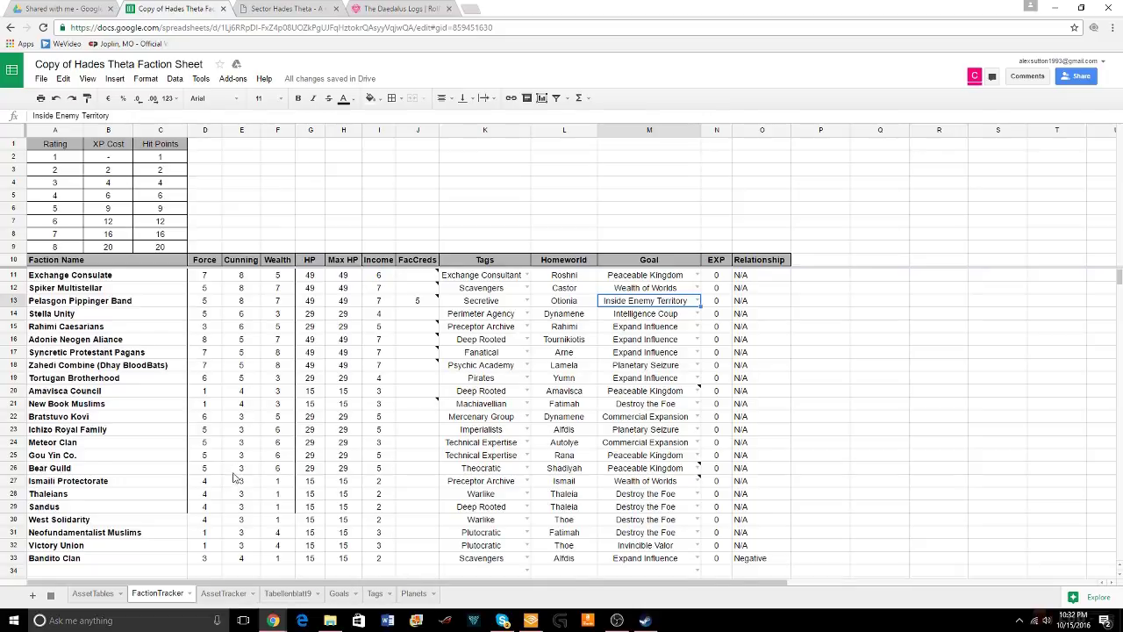
left_click(419, 483)
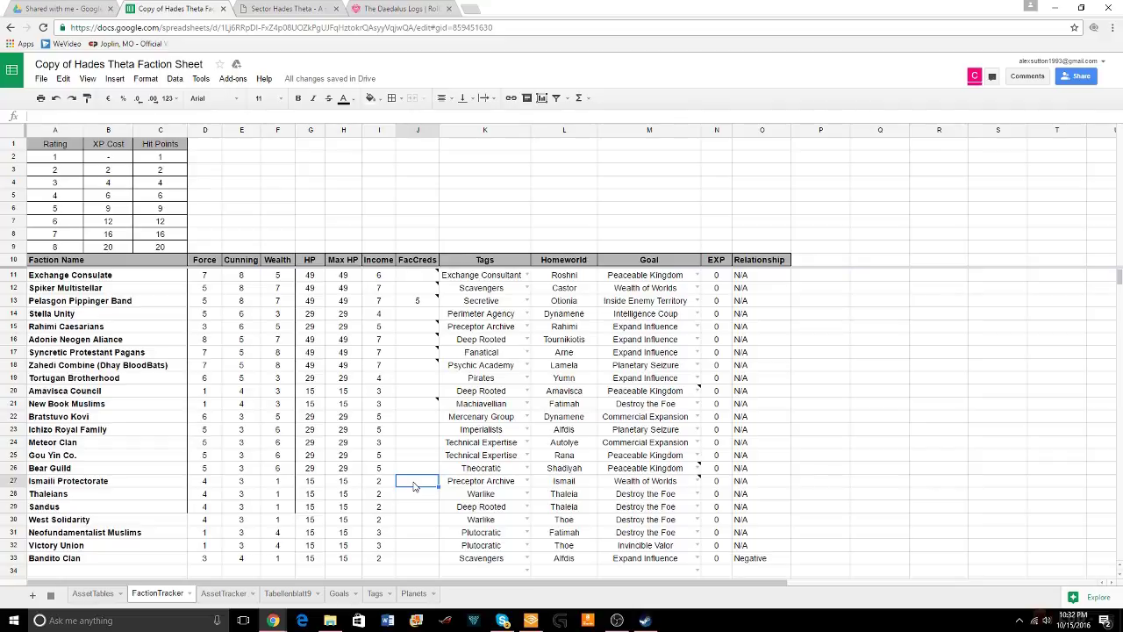
Give Ismaili Protectorate, Thaleians, Sandus, West Solidarity and Victory Union 2 FacCreds, Neofundamentalist Muslims 3
type("2")
key("Return")
type("2")
key("Return")
type("2")
key("Return")
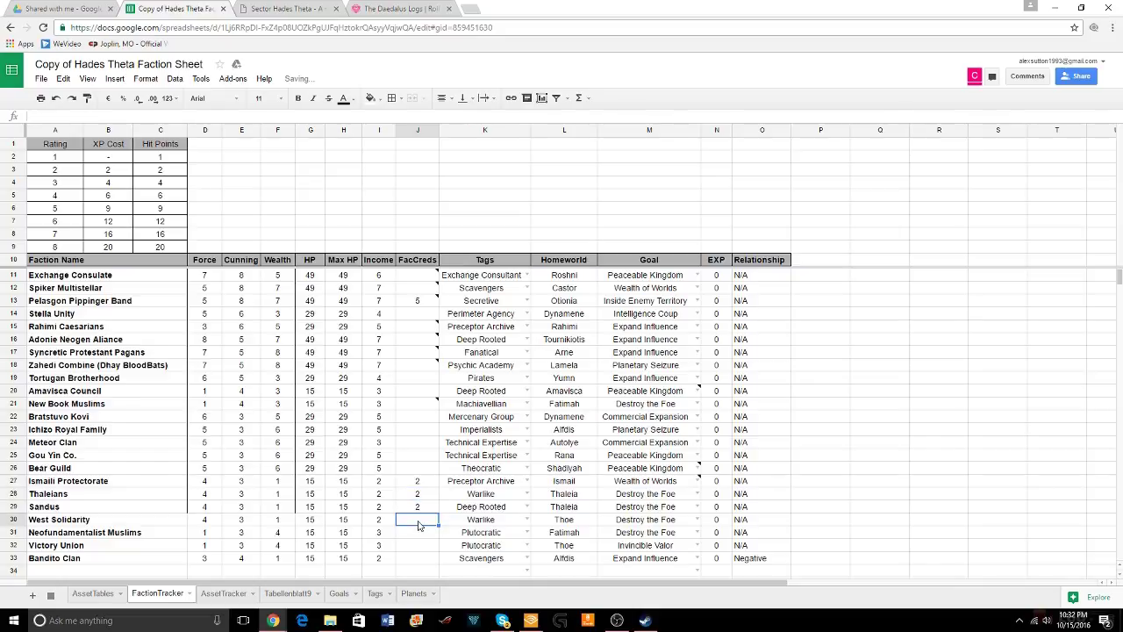
type("2")
key("Return")
type("2")
key("Return")
type("2")
key("Return")
type("2")
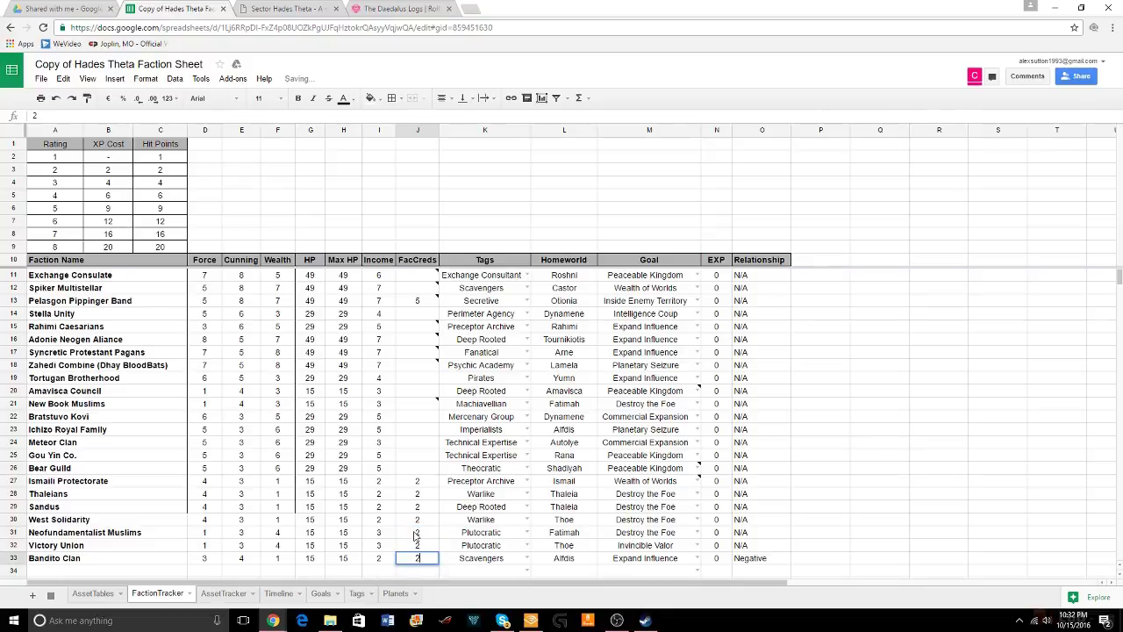
left_click(416, 533)
type("3")
key("Return")
type("3")
Set FacCreds: Bear Guild 5, Gou Yin Co. 5, Meteor Clan 3, Ichizo Royal Family 5, Bratstuvo Kovi 5
left_click(418, 472)
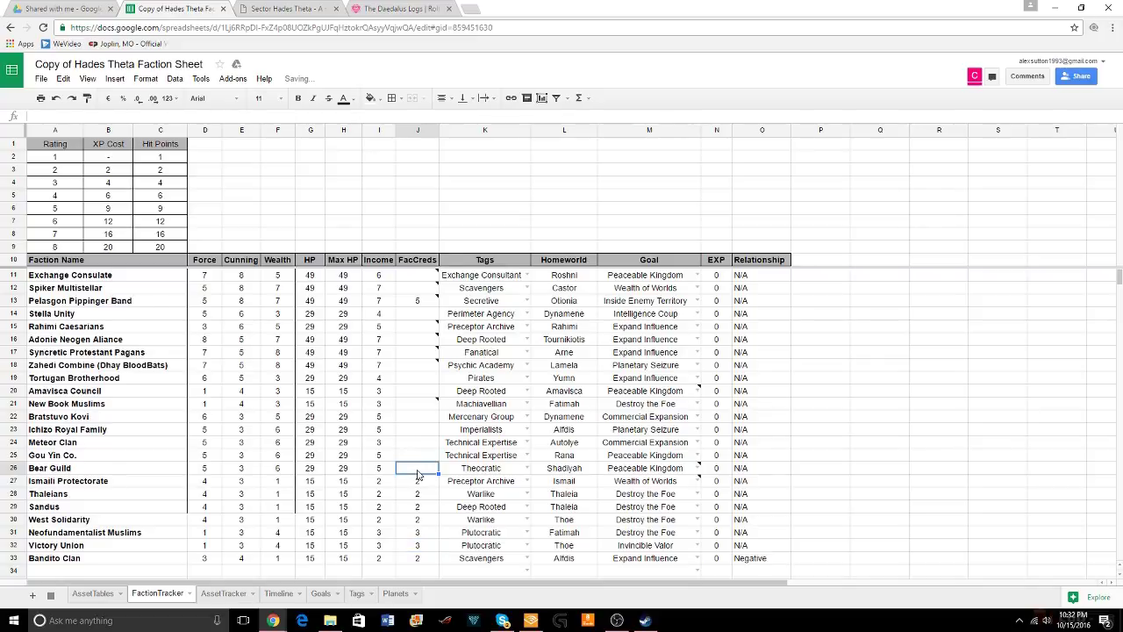
type("5")
left_click(416, 454)
type("5")
left_click(415, 441)
type("3")
left_click(416, 428)
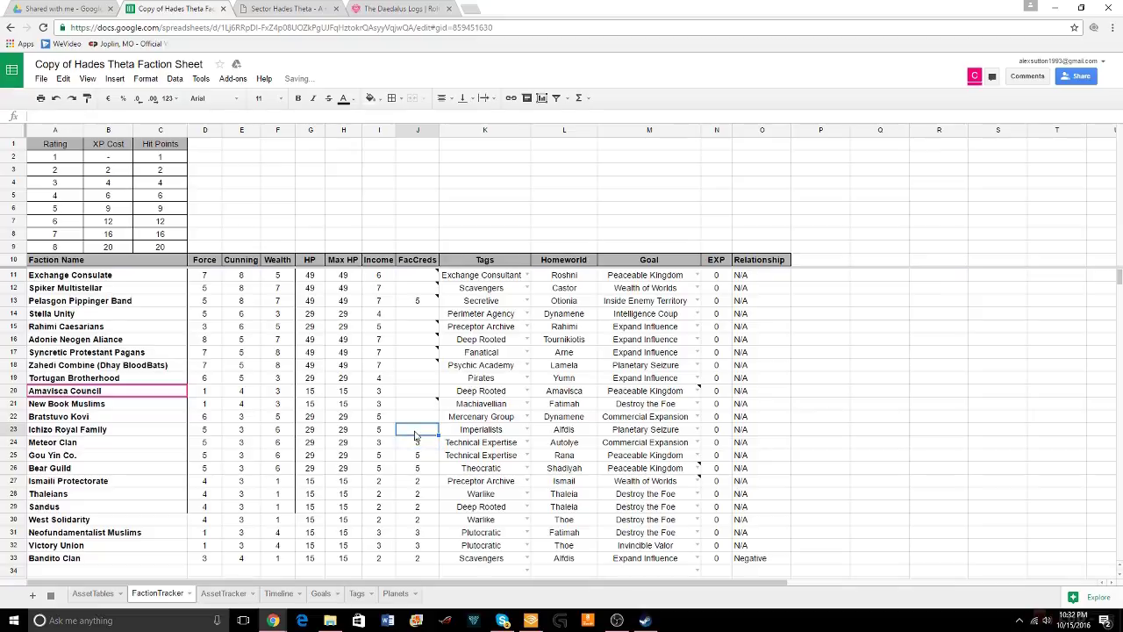
type("5")
left_click(415, 416)
type("5")
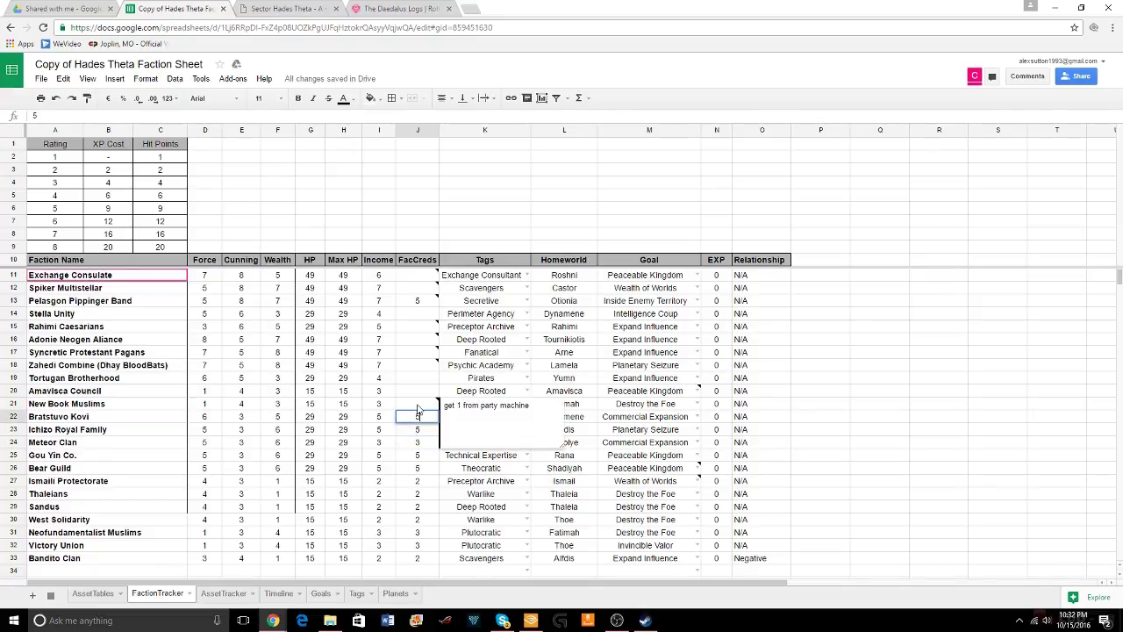
Set FacCreds: New Book Muslims 4, Amavisca Council 3, Tortugan Brotherhood 4, Zahedi Combine 6, Syncretic Protestant Pagans 8
left_click(418, 401)
type("4")
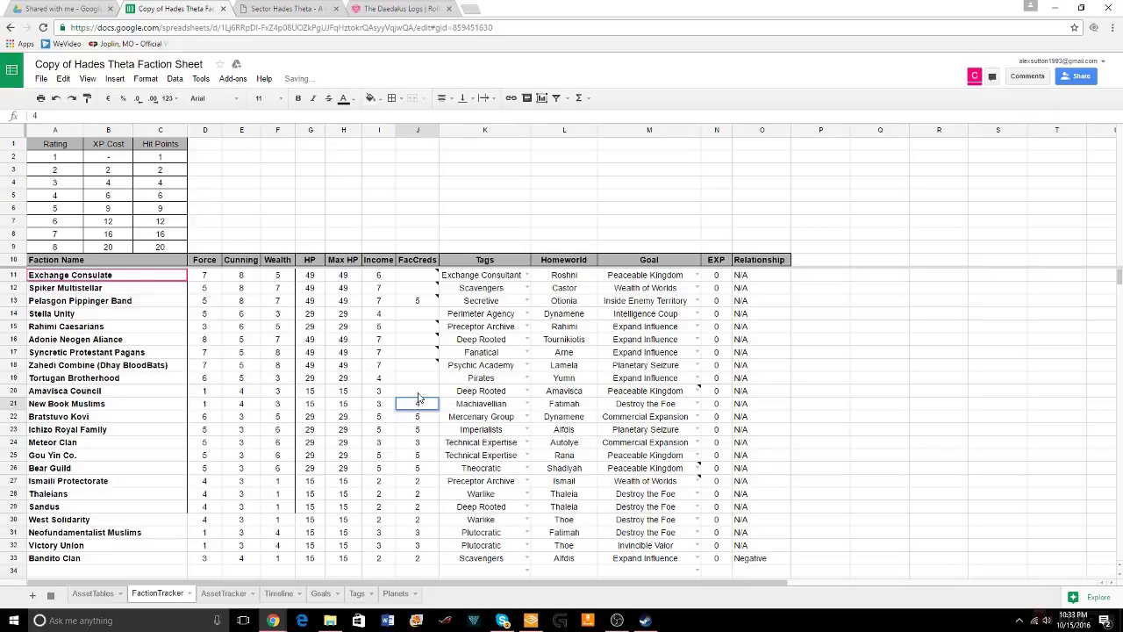
left_click(418, 392)
type("3")
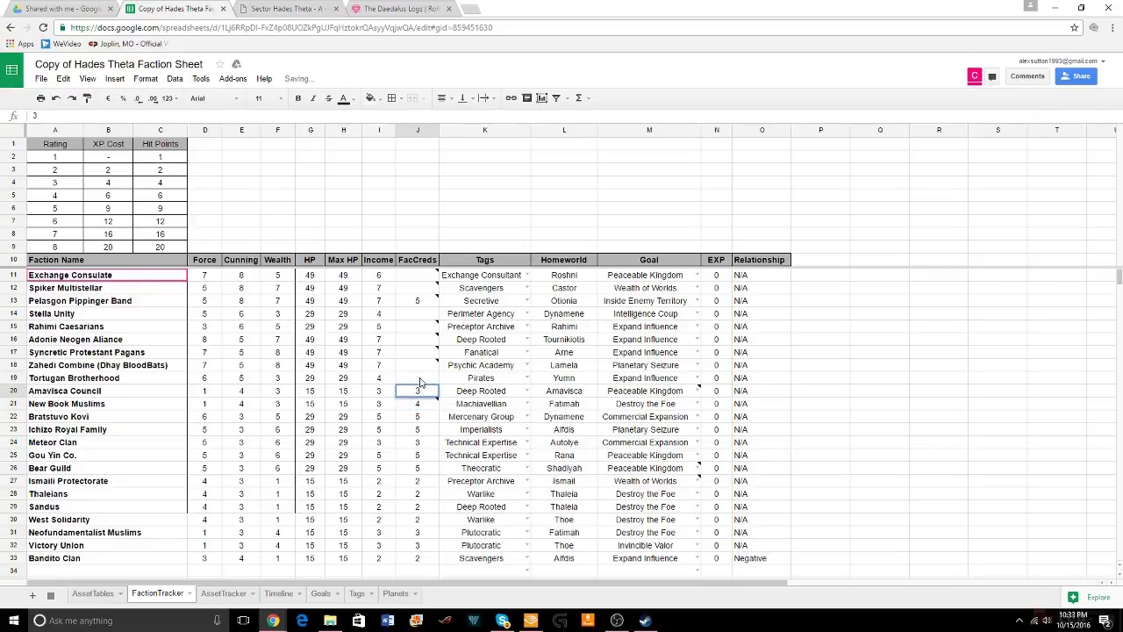
left_click(418, 377)
type("4")
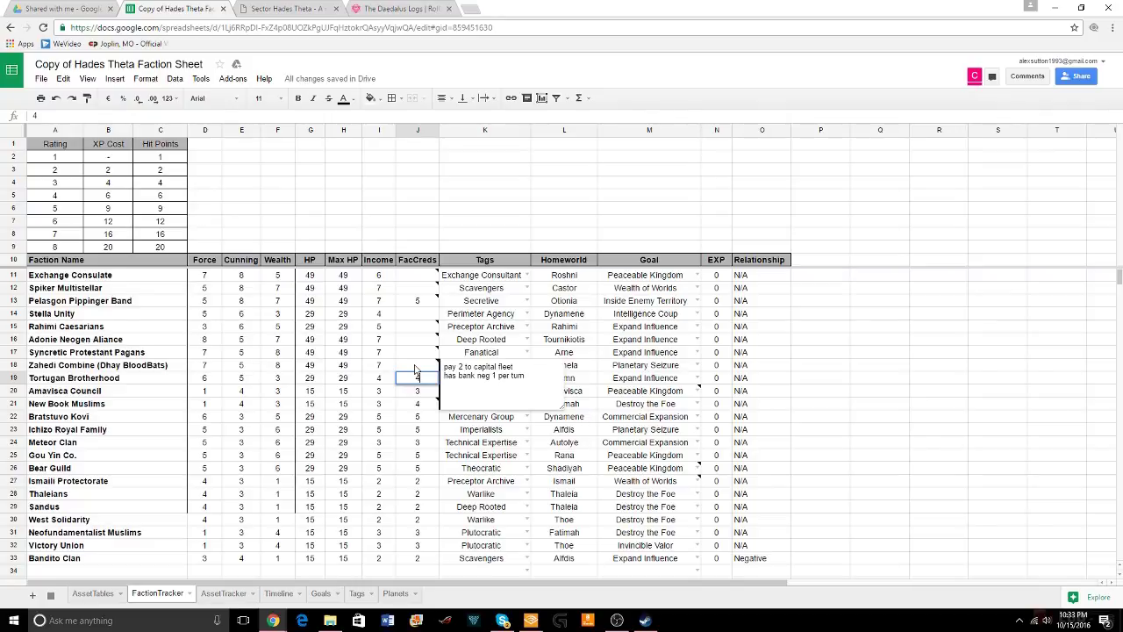
left_click(417, 363)
type("6")
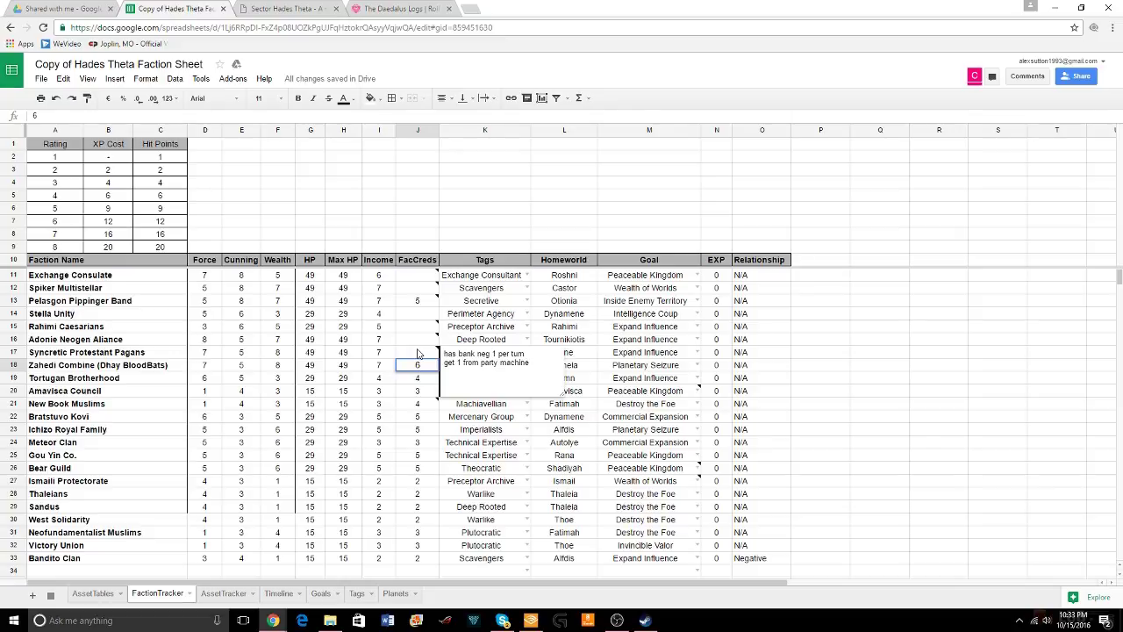
left_click(417, 353)
type("8")
left_click(410, 342)
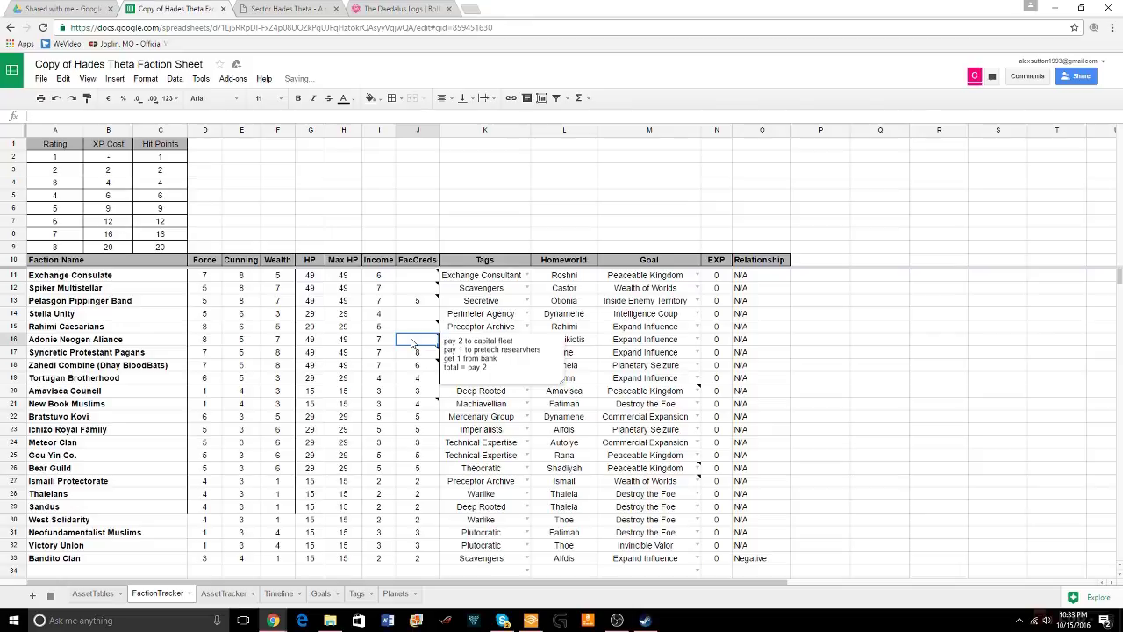
After reading the cell notes, enter the last FacCreds, including 5 for Exchange Consulate and Spiker Multistellar
mouse_move(426, 413)
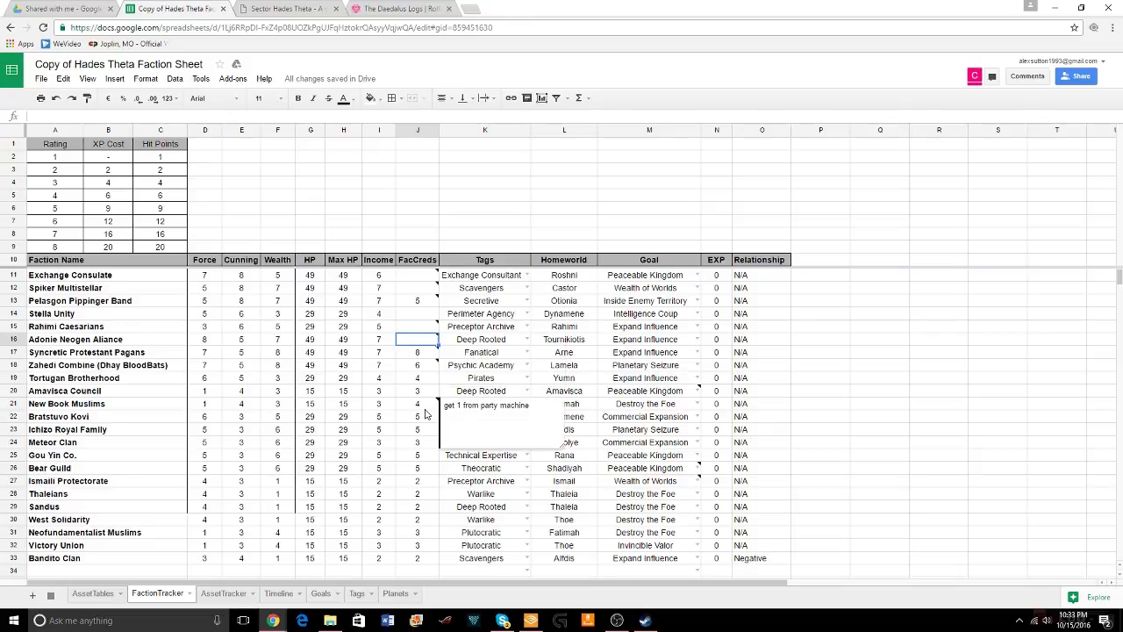
mouse_move(419, 372)
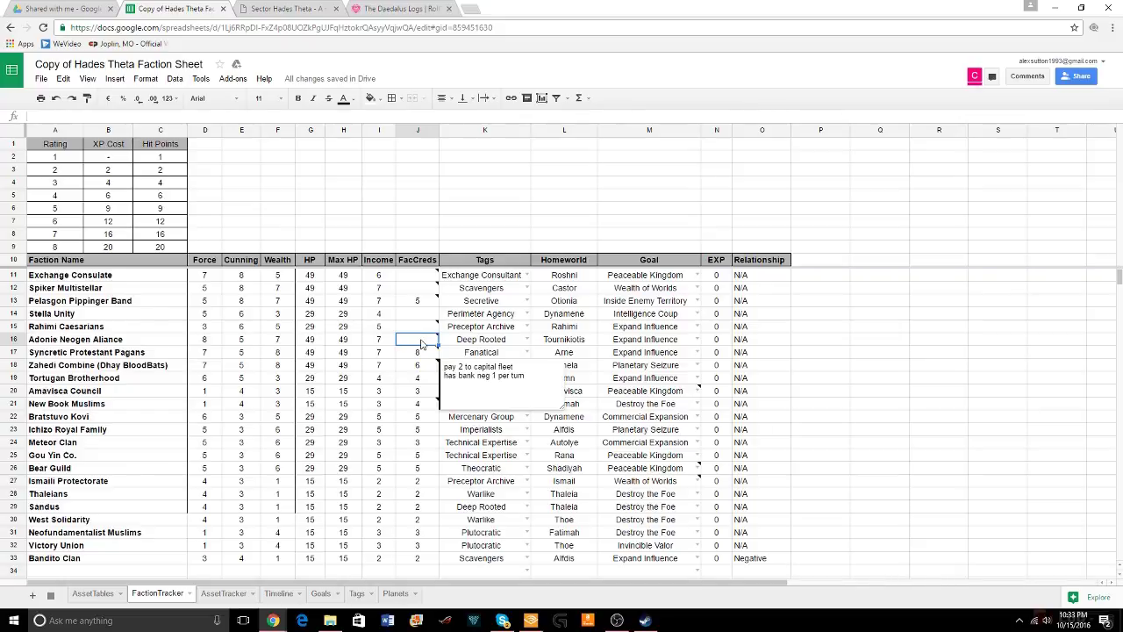
mouse_move(420, 343)
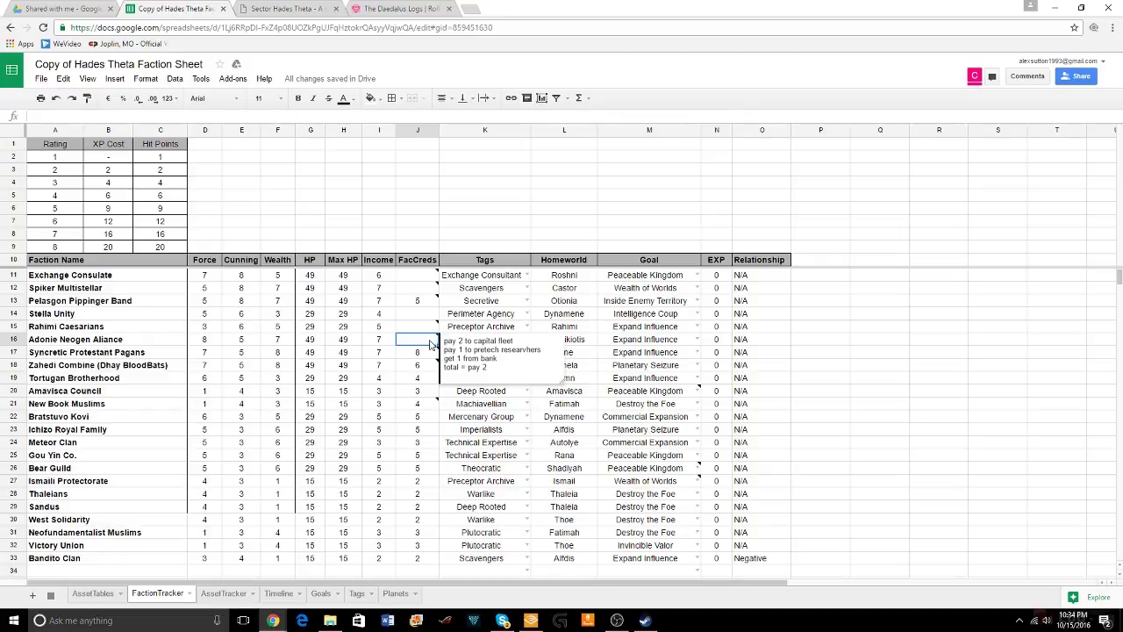
type("5")
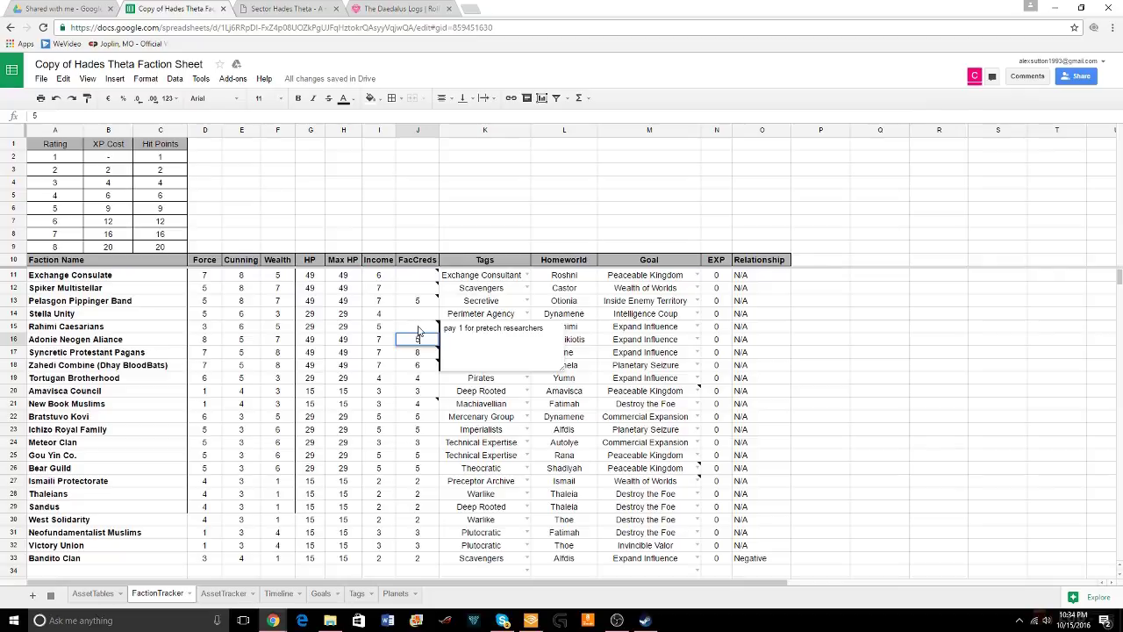
left_click(420, 329)
type("4")
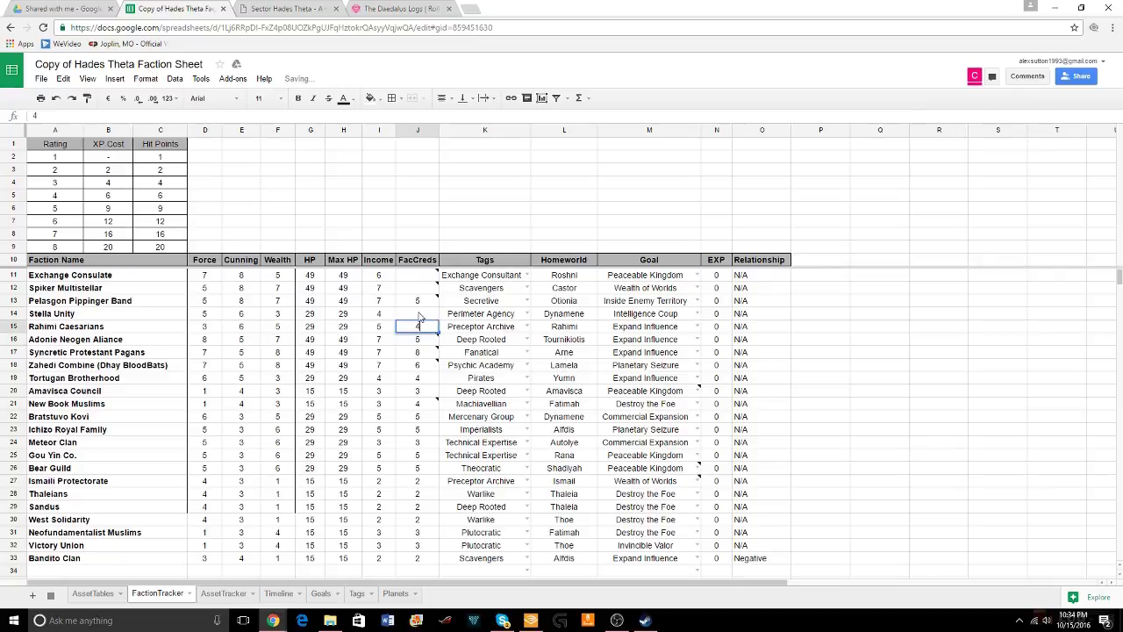
left_click(416, 290)
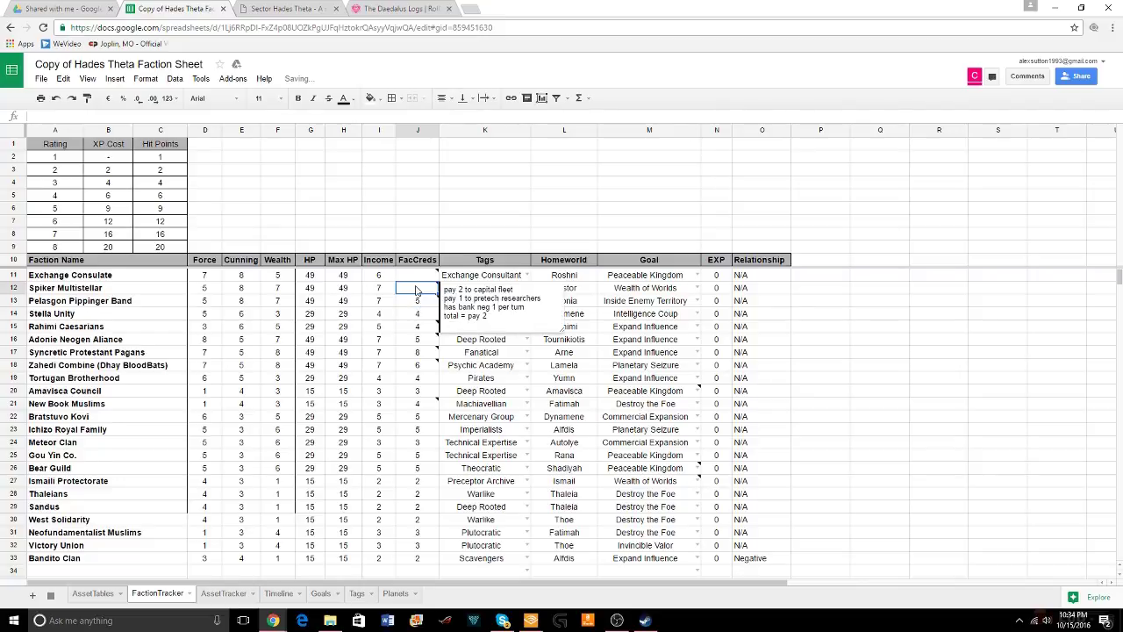
type("5")
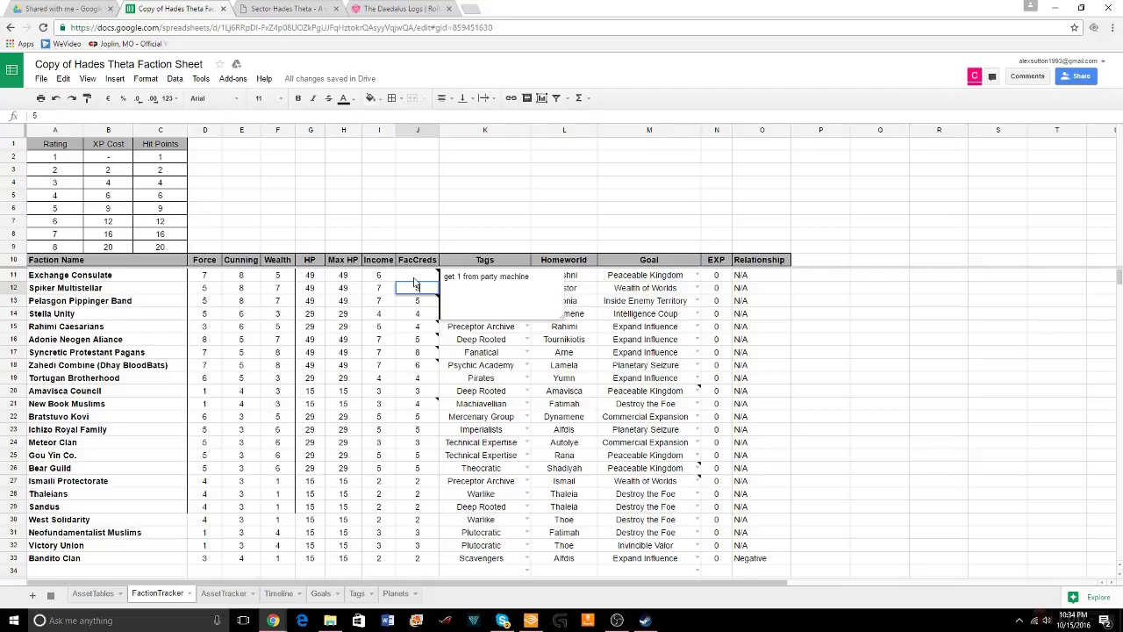
left_click(409, 272)
type("7")
left_click(417, 233)
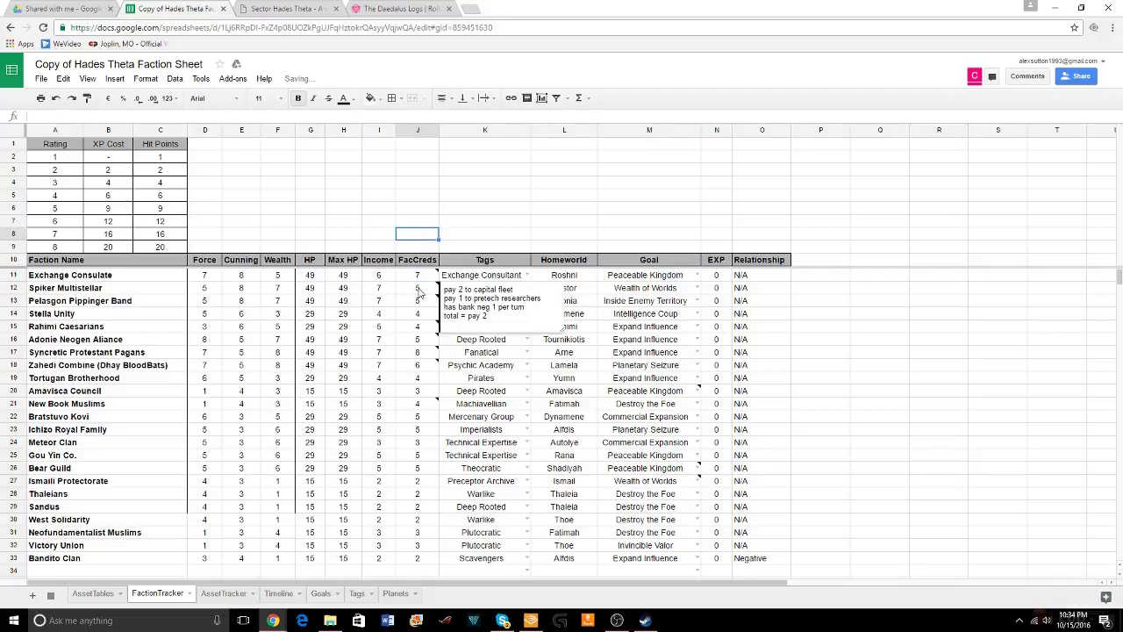
mouse_move(424, 304)
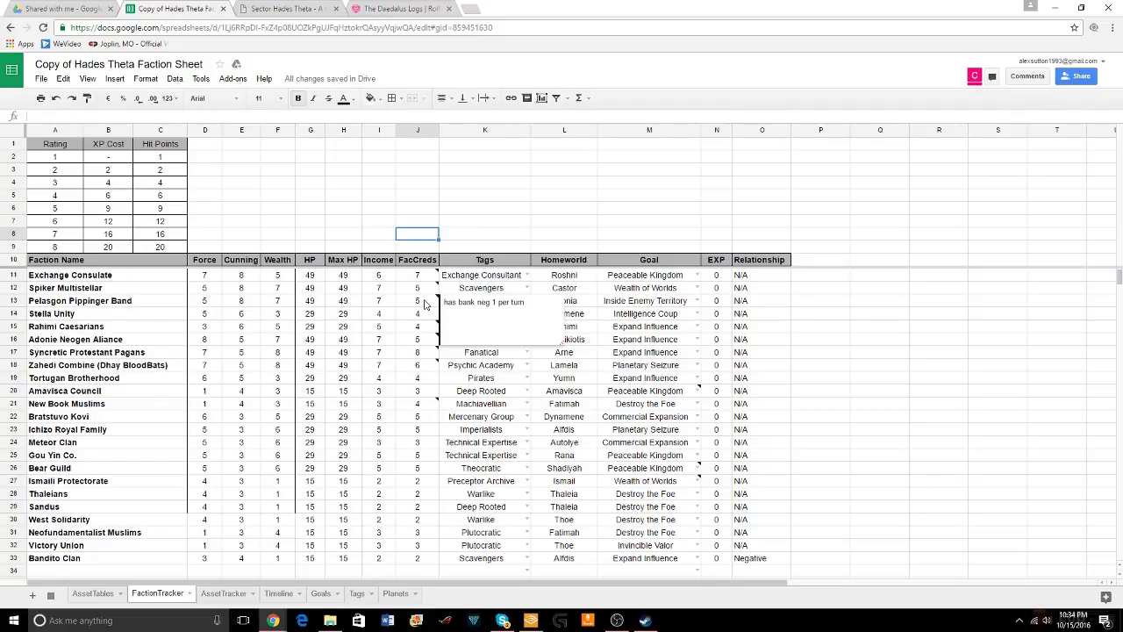
Switch between Roll20, the faction sheet and the sector hex map wiki
left_click(423, 10)
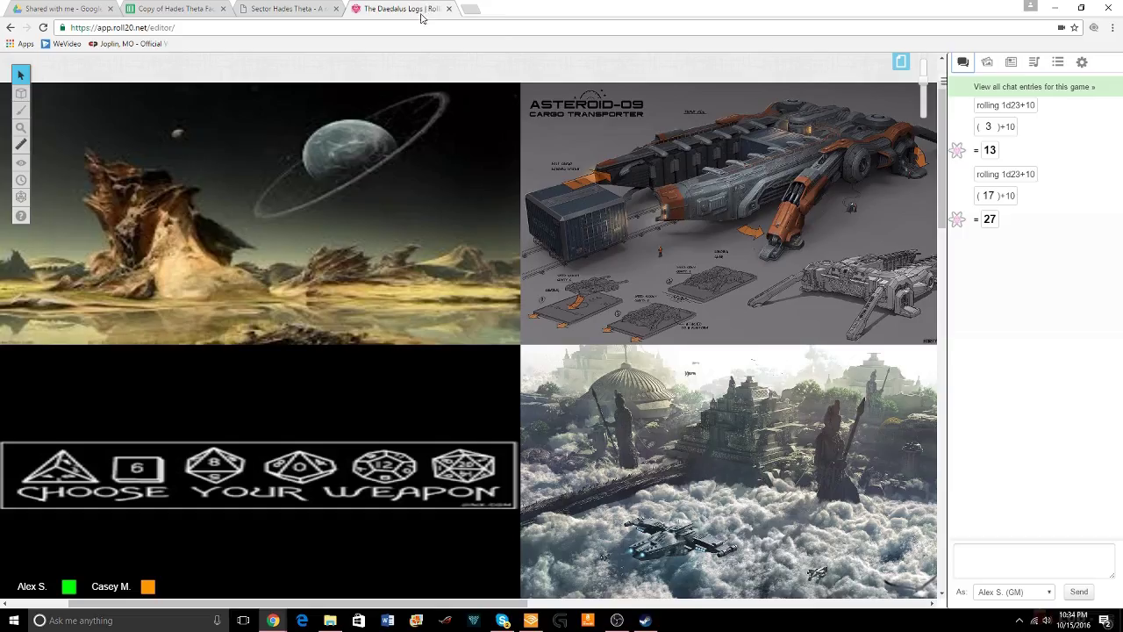
left_click(189, 12)
left_click(254, 12)
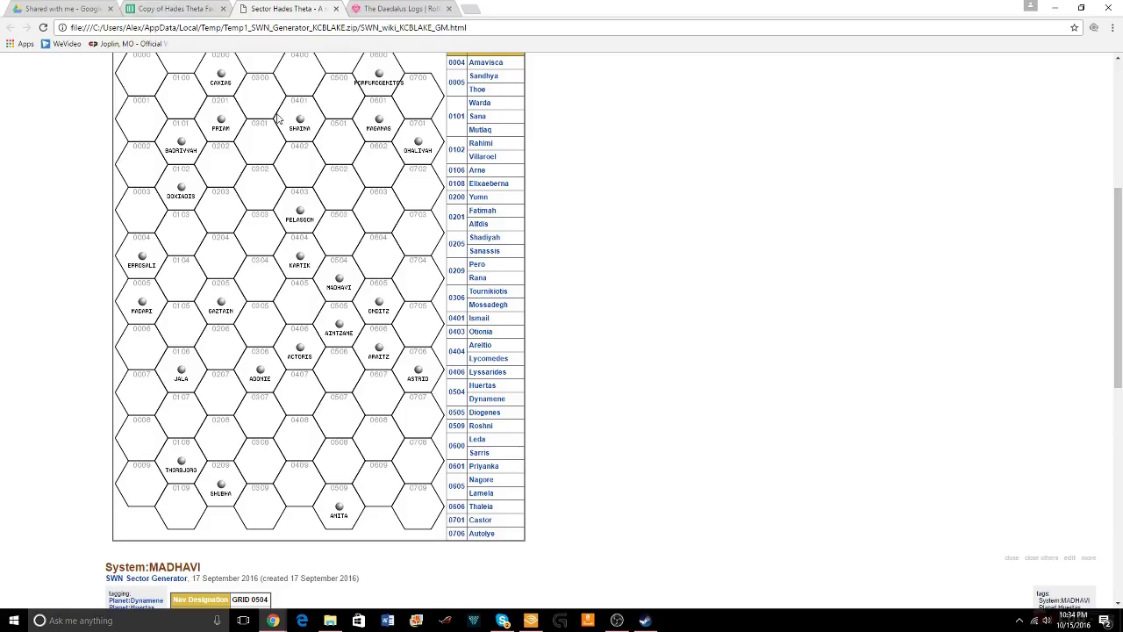
left_click(390, 9)
left_click(172, 11)
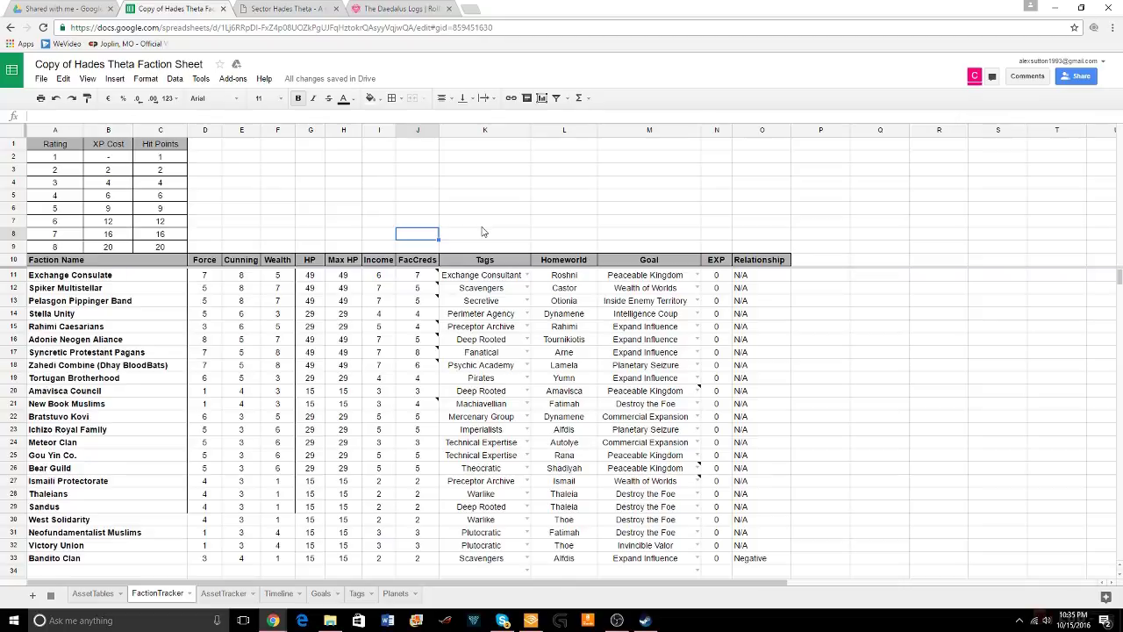
left_click(299, 11)
scroll(519, 232, "down", 1)
scroll(519, 233, "down", 3)
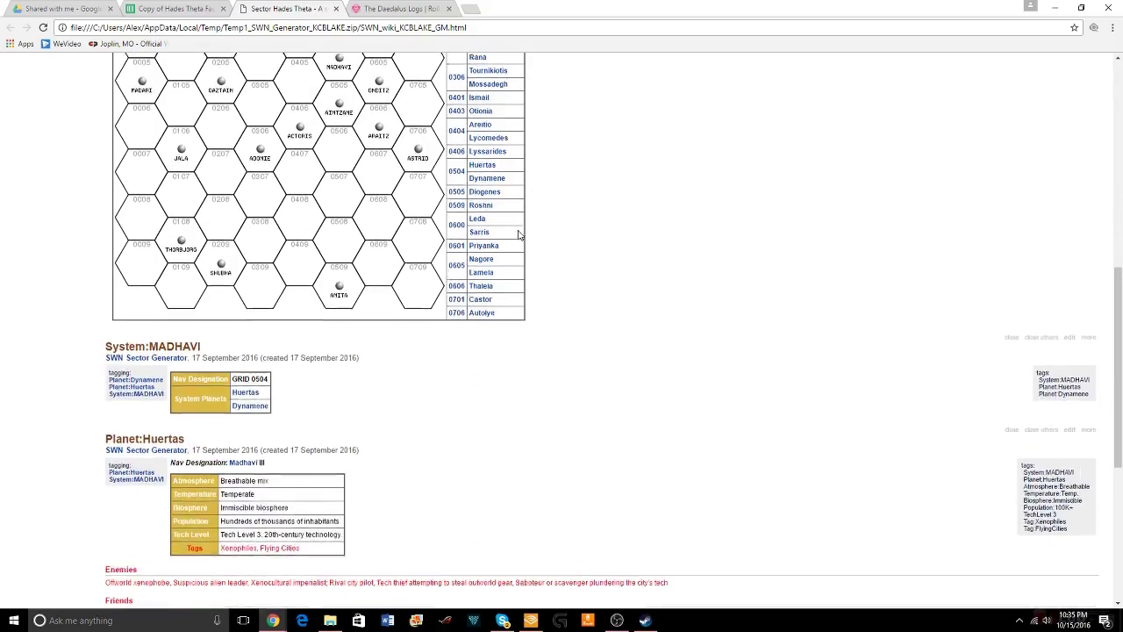
scroll(519, 232, "up", 3)
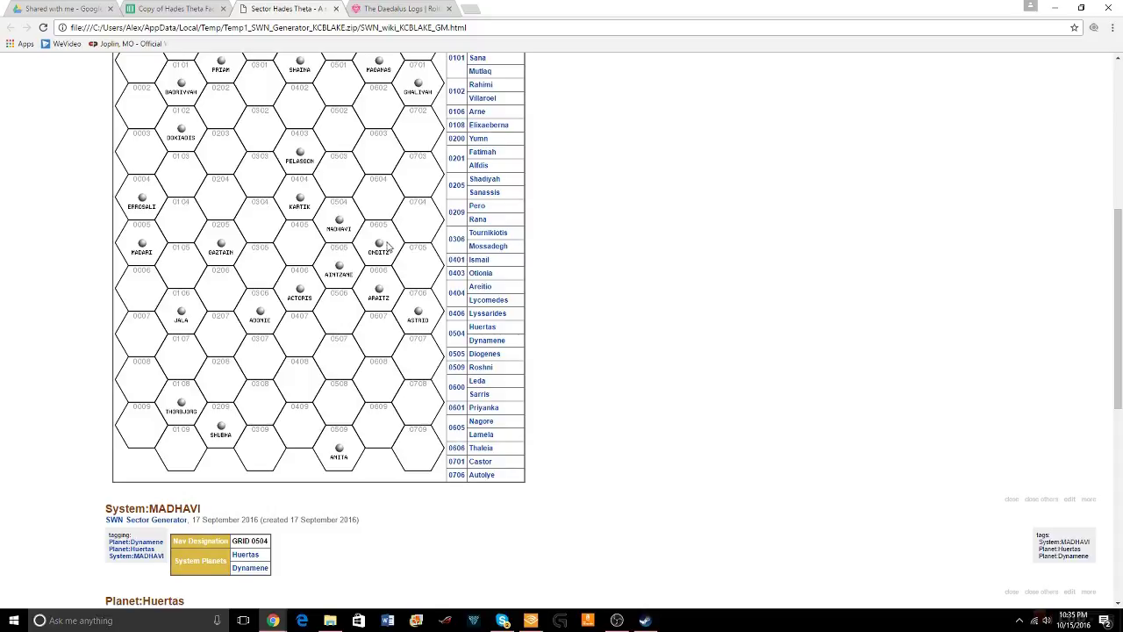
Close the MADHAVI, Huertas, PELASGON and KARTIK entries in the wiki
left_click(1009, 498)
left_click(1009, 499)
left_click(1010, 498)
left_click(1010, 527)
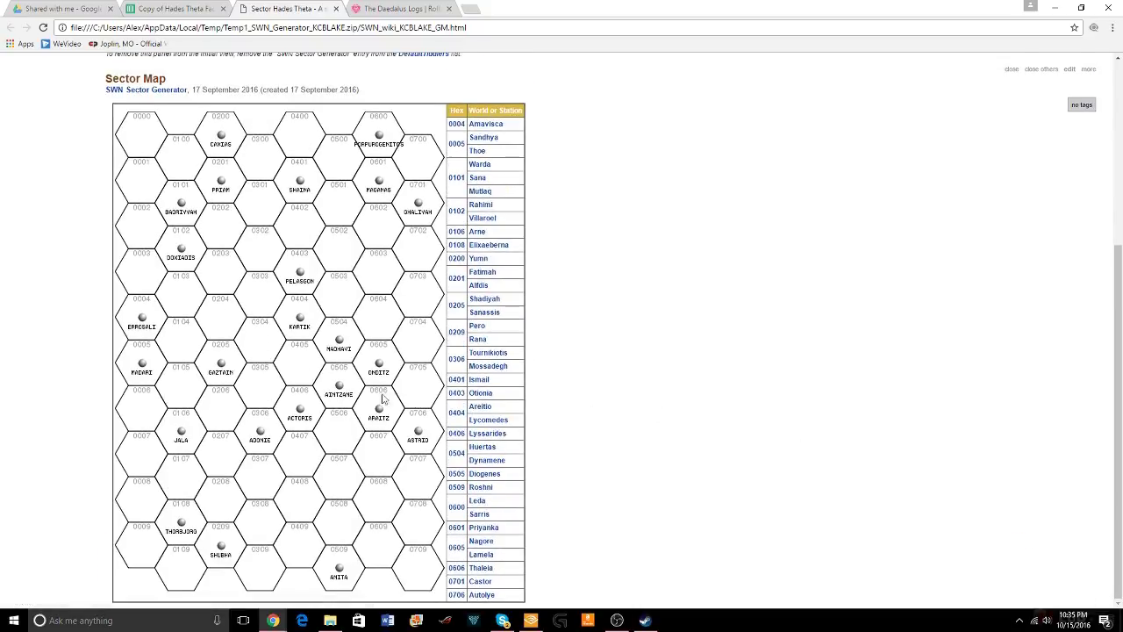
Look up the ONDITZ system's planets Nagore and Lamela, close them, and return to the faction sheet
left_click(385, 366)
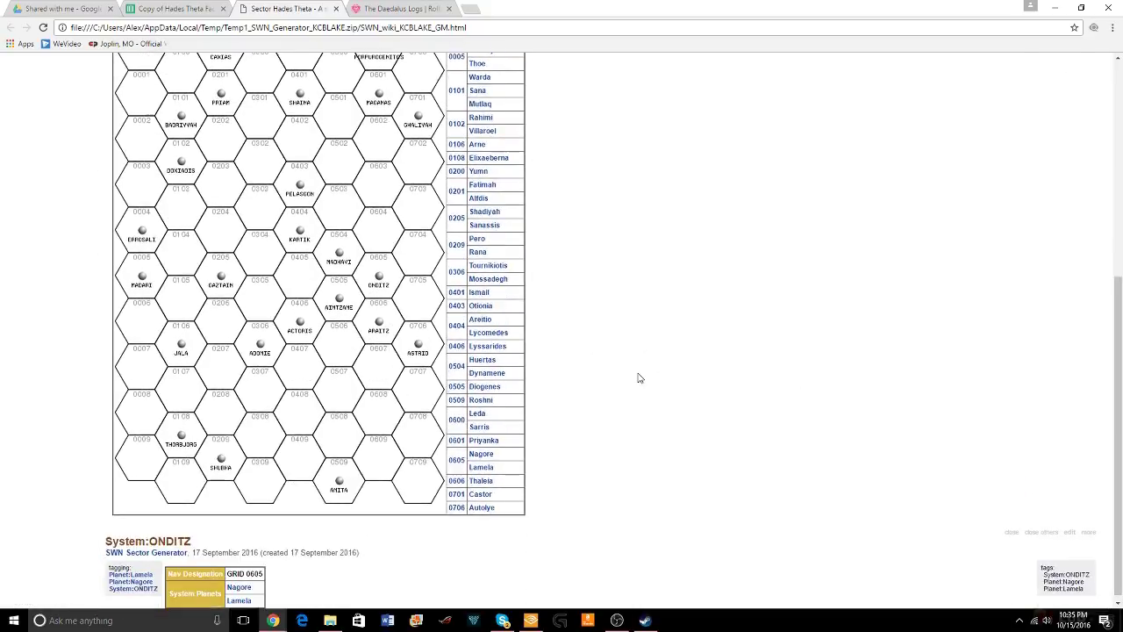
left_click(238, 586)
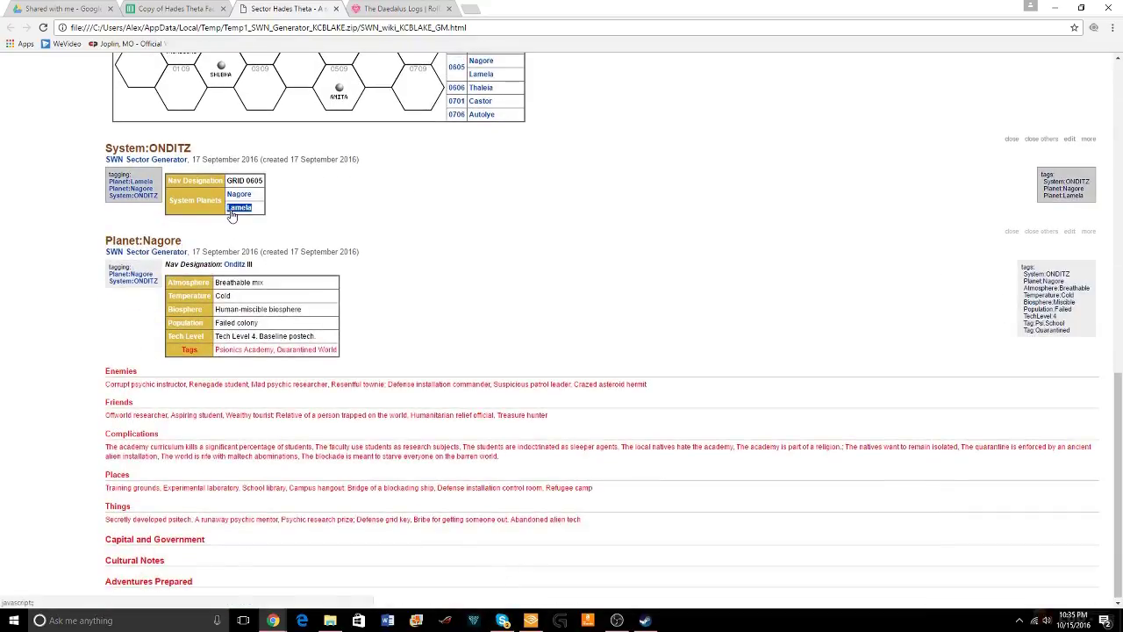
left_click(233, 210)
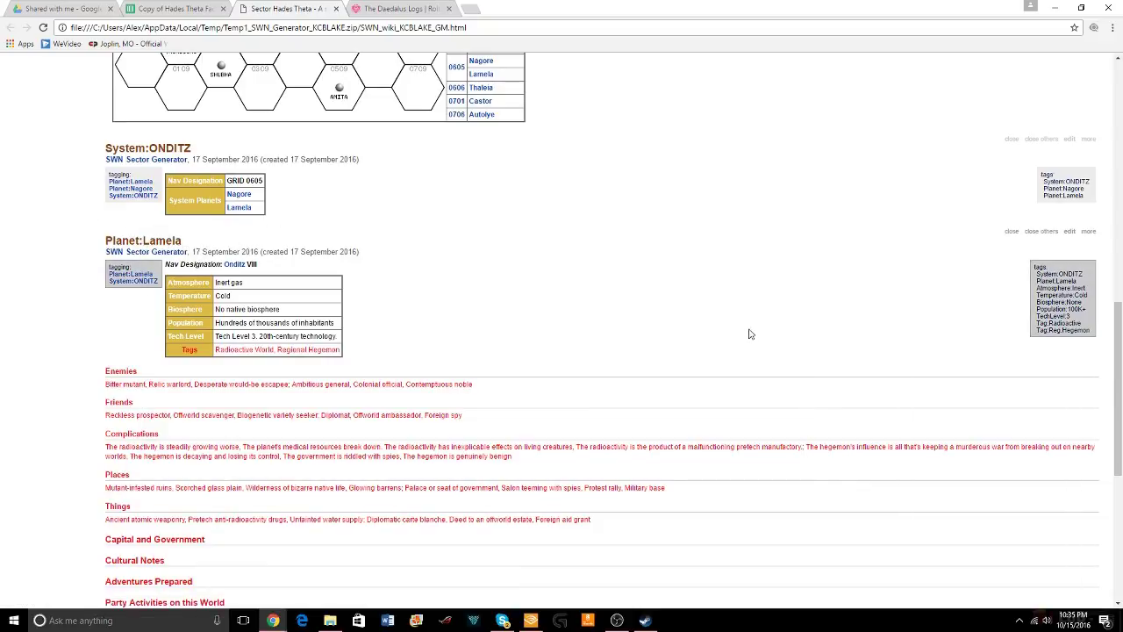
left_click(1012, 139)
left_click(1012, 143)
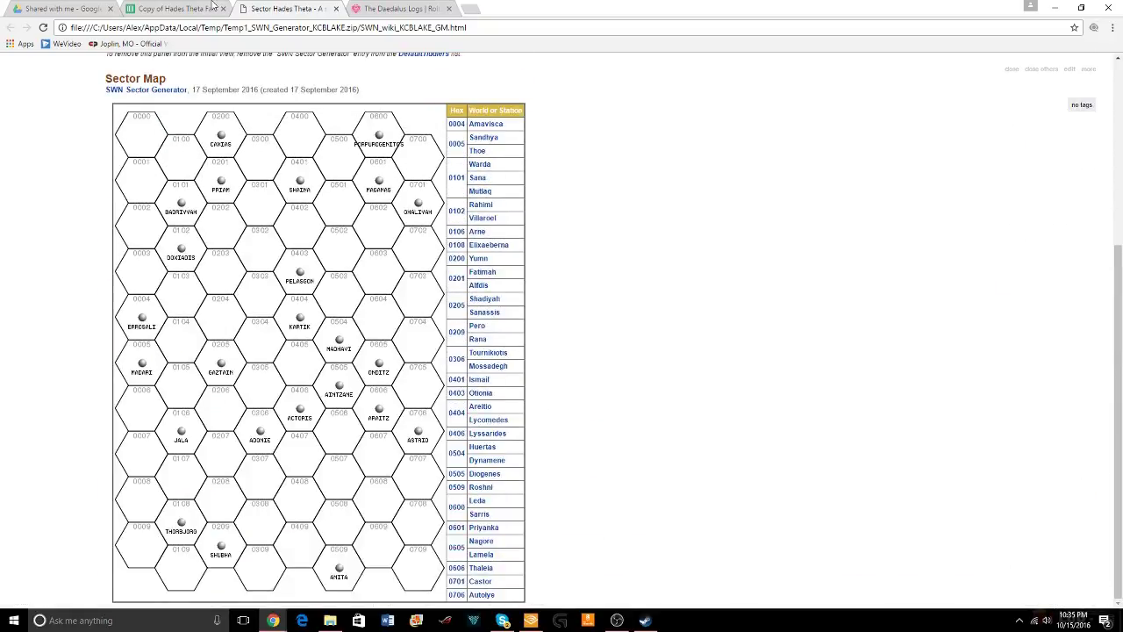
left_click(200, 9)
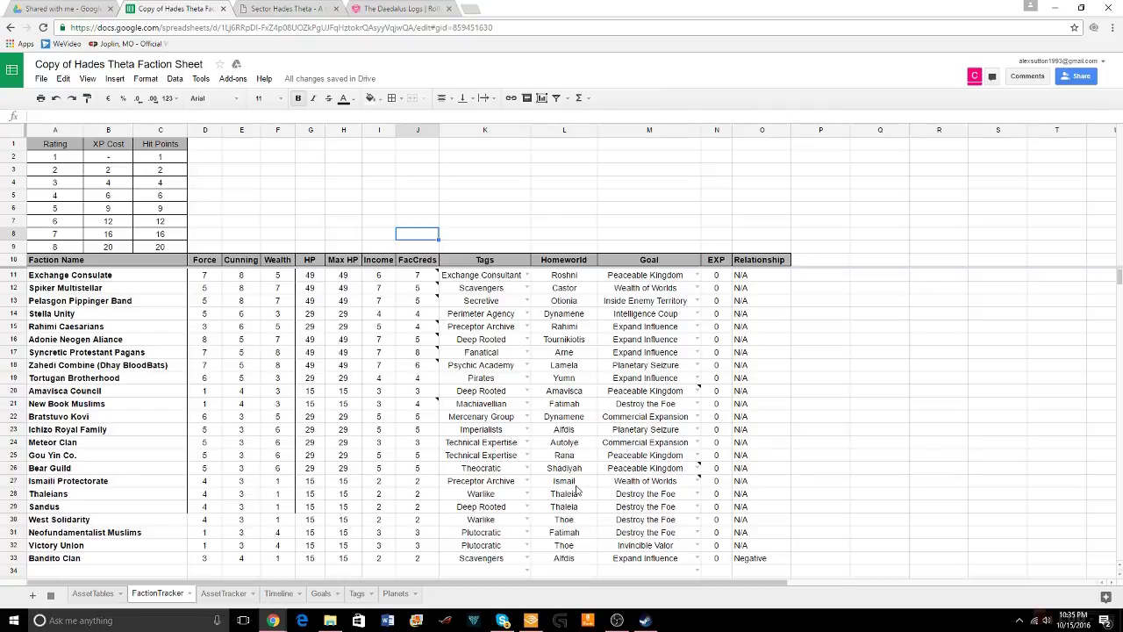
Show the Goals sheet listing goals from Military Conquest to Wealth of Worlds with difficulties
mouse_move(697, 485)
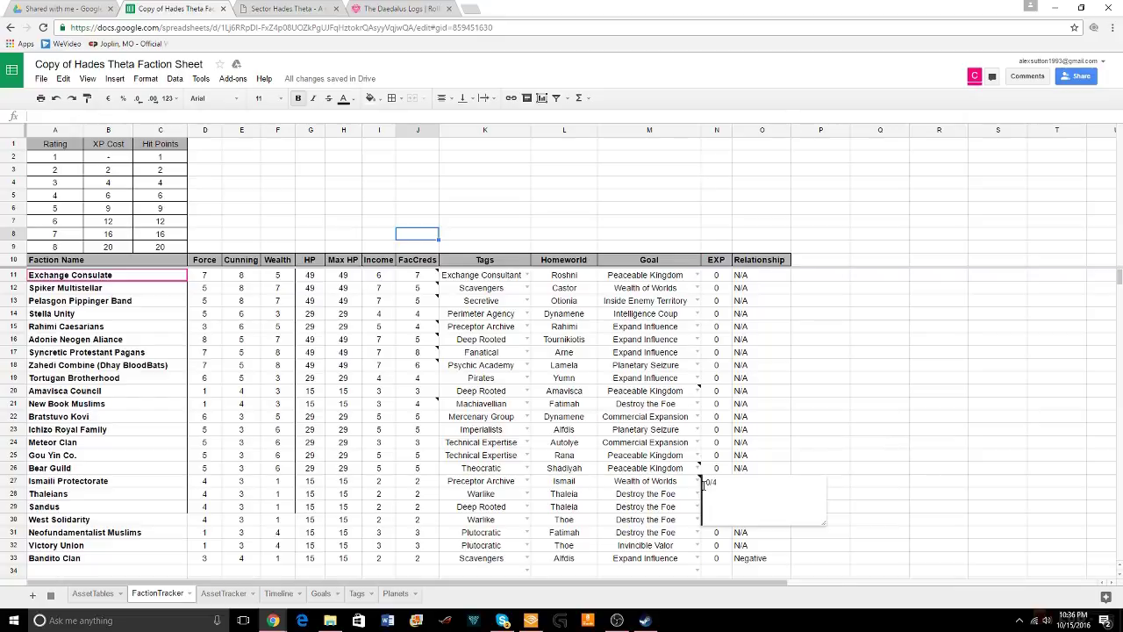
left_click(335, 595)
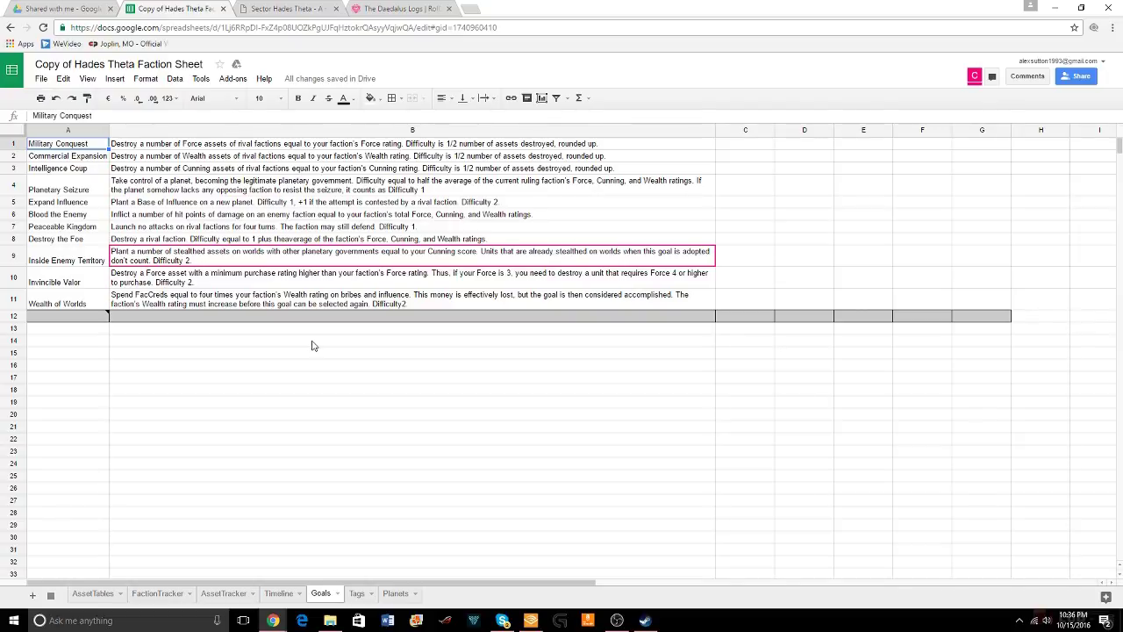
left_click(381, 10)
left_click(294, 8)
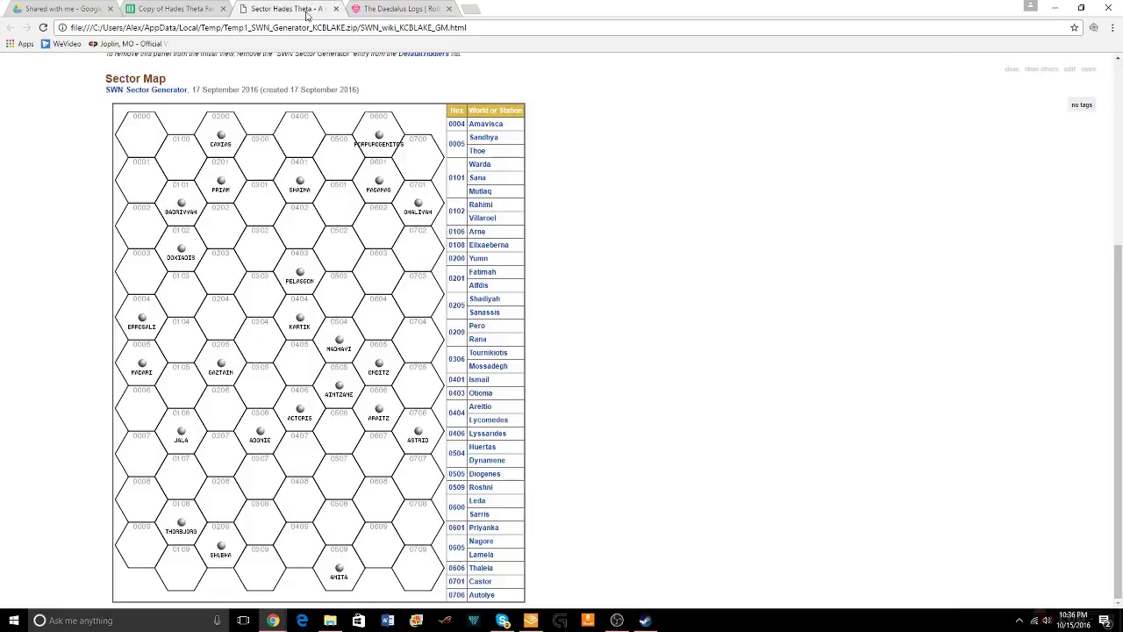
left_click(176, 9)
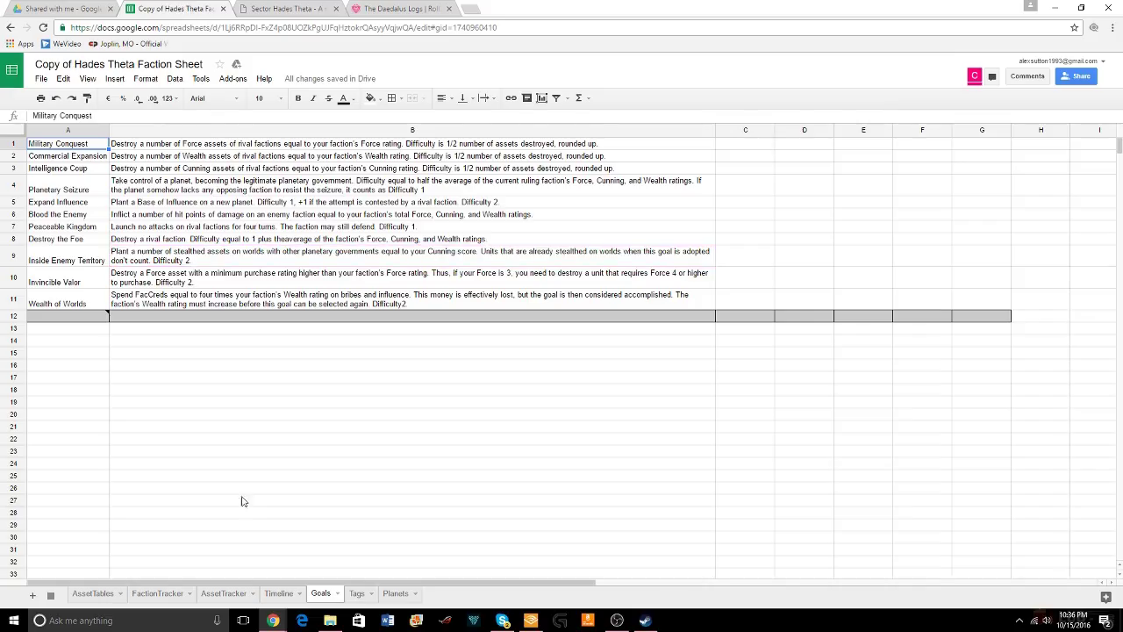
left_click(94, 593)
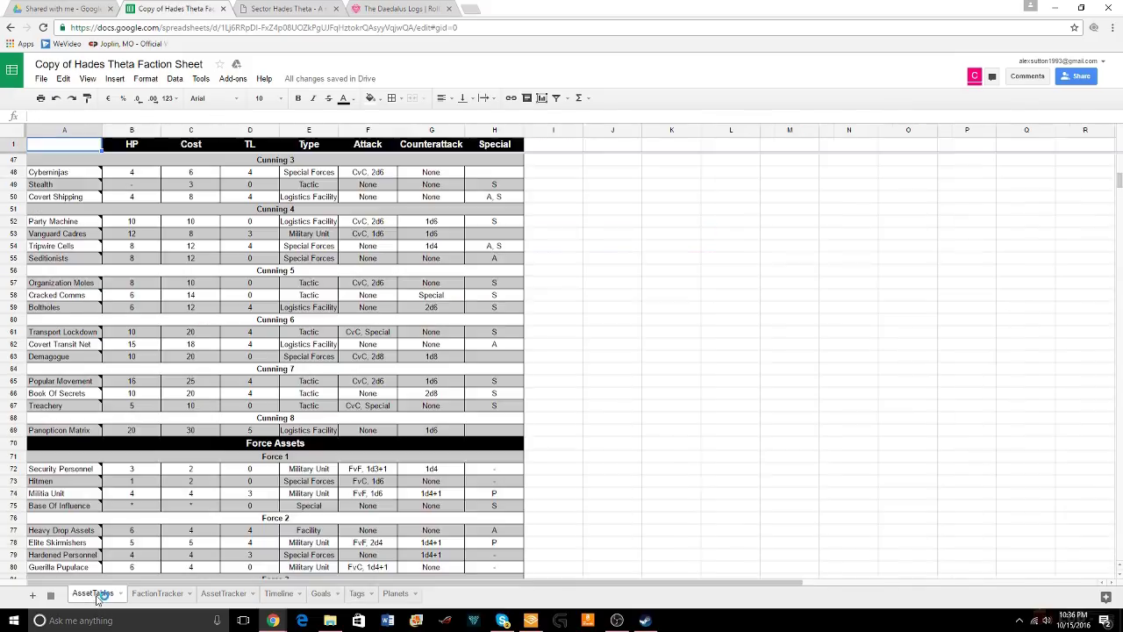
left_click(158, 593)
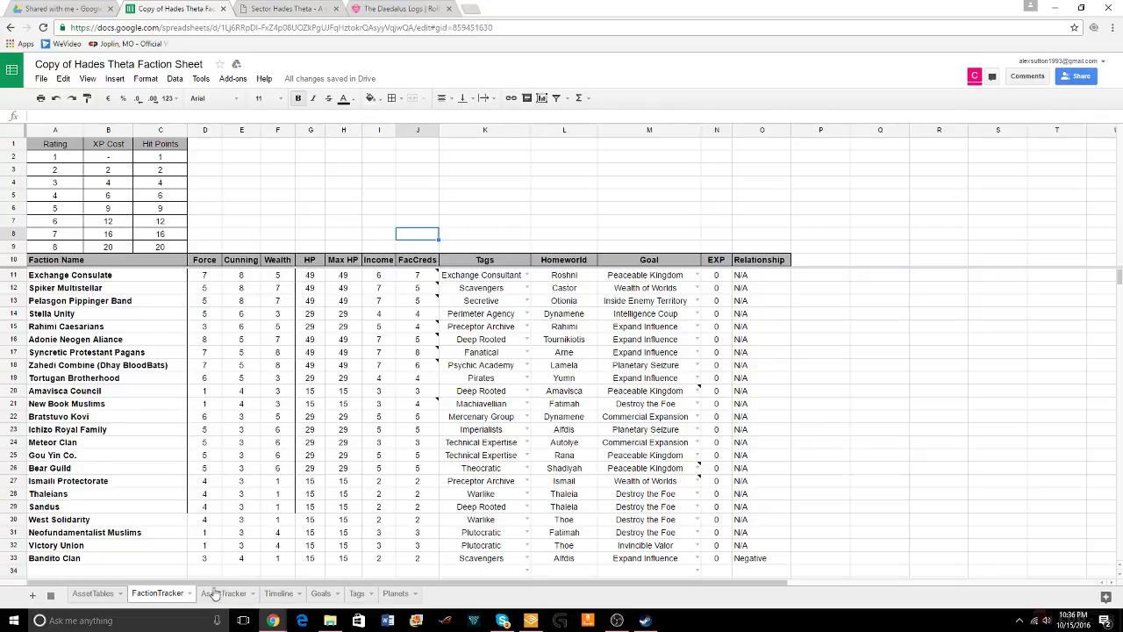
left_click(321, 594)
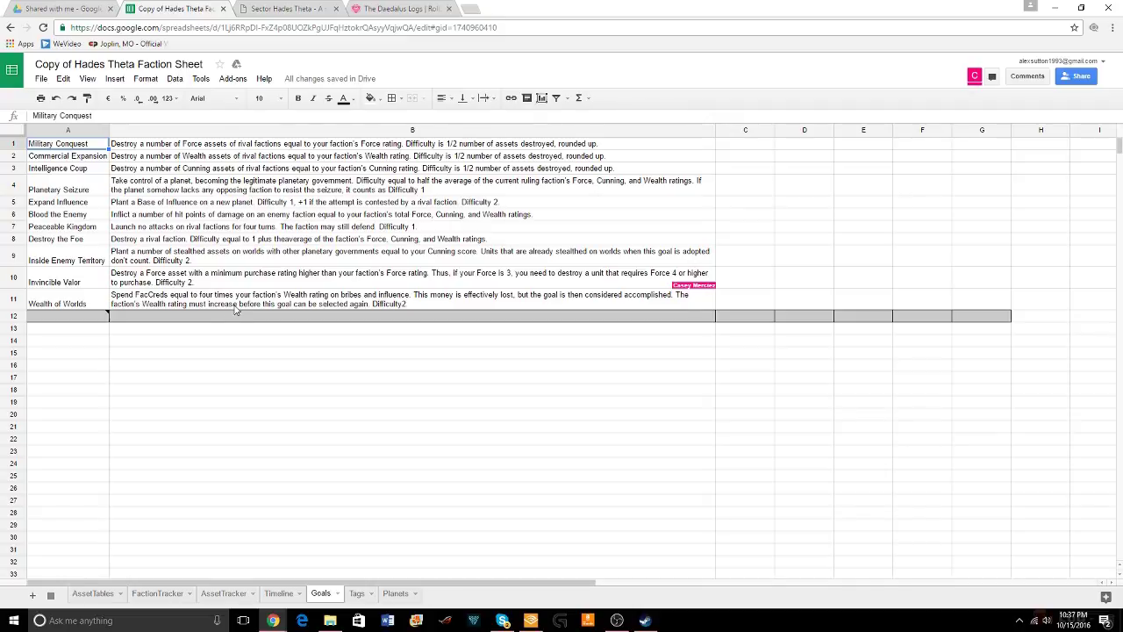
left_click(275, 11)
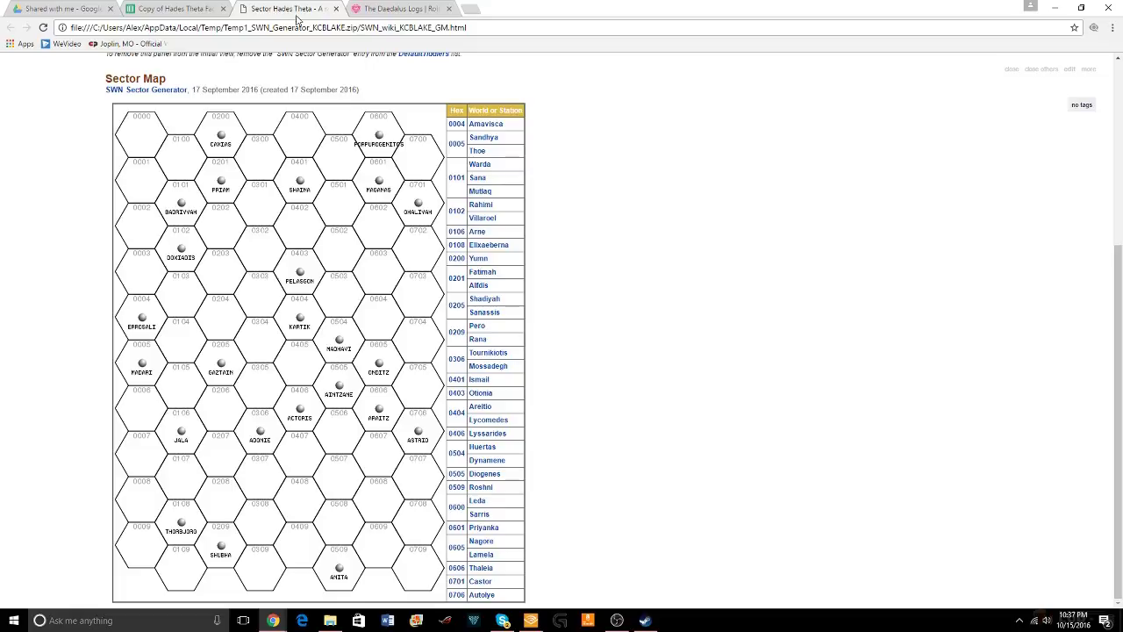
left_click(363, 16)
left_click(215, 12)
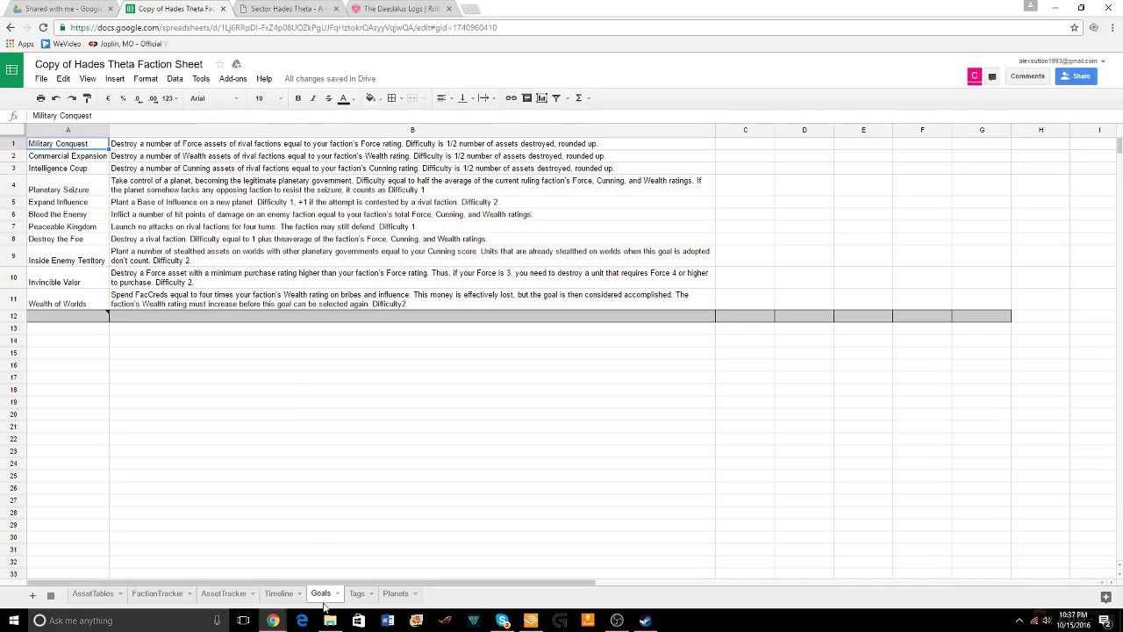
left_click(229, 593)
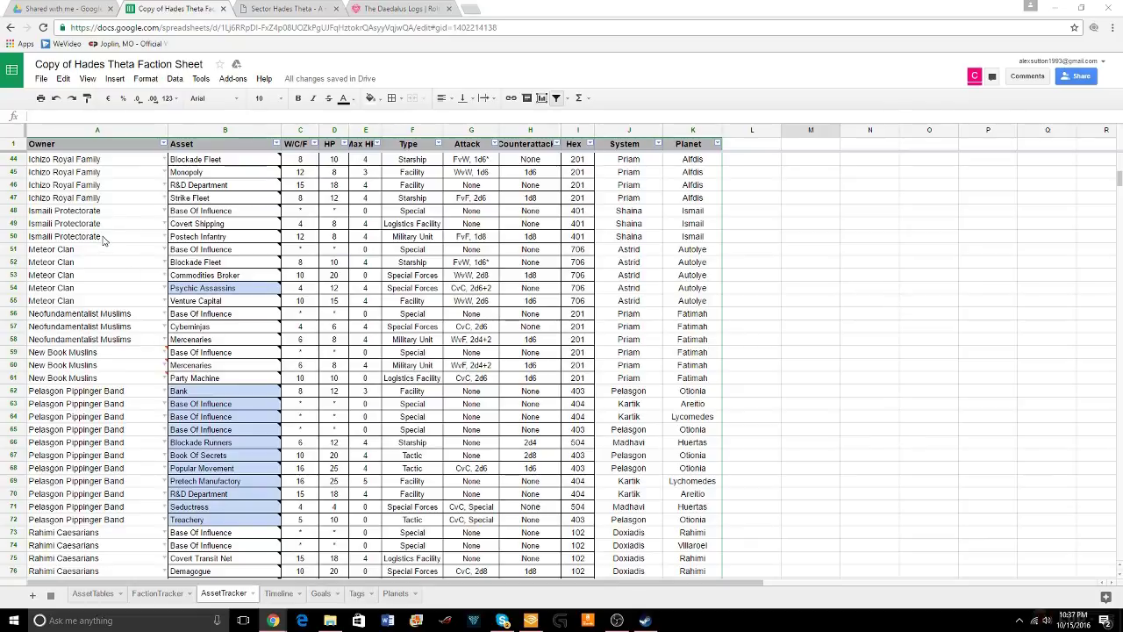
mouse_move(211, 227)
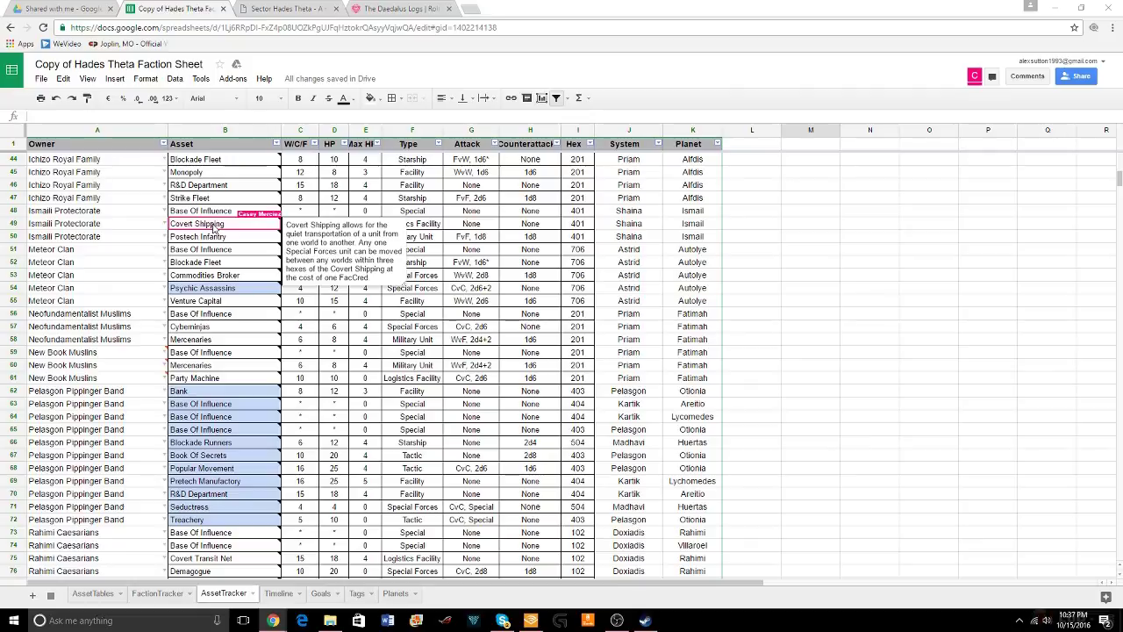
mouse_move(247, 240)
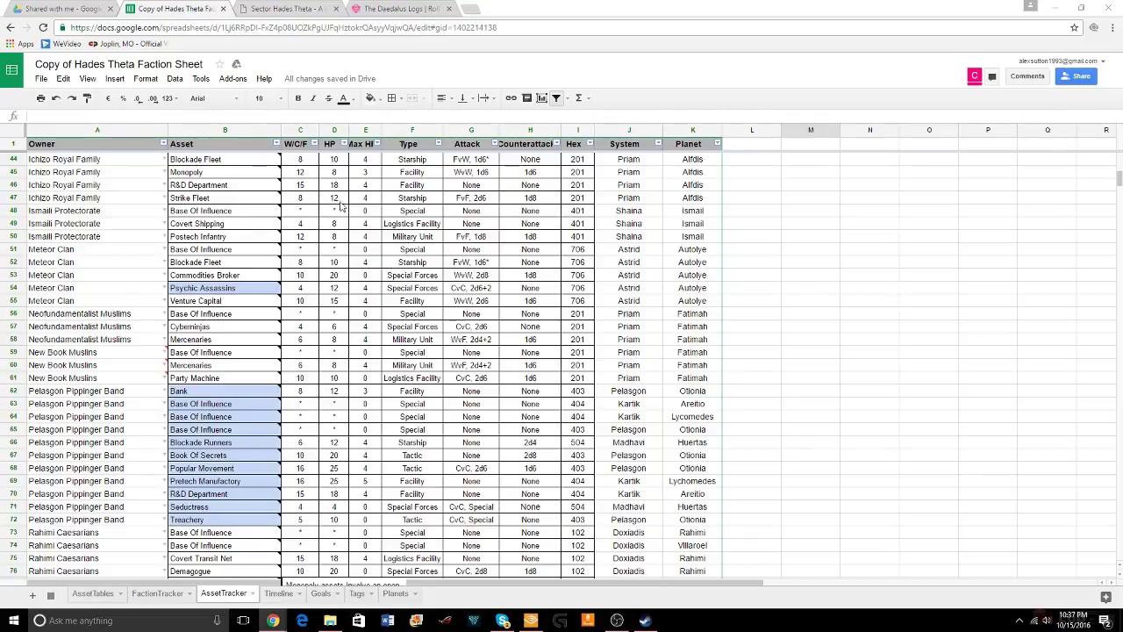
left_click(317, 9)
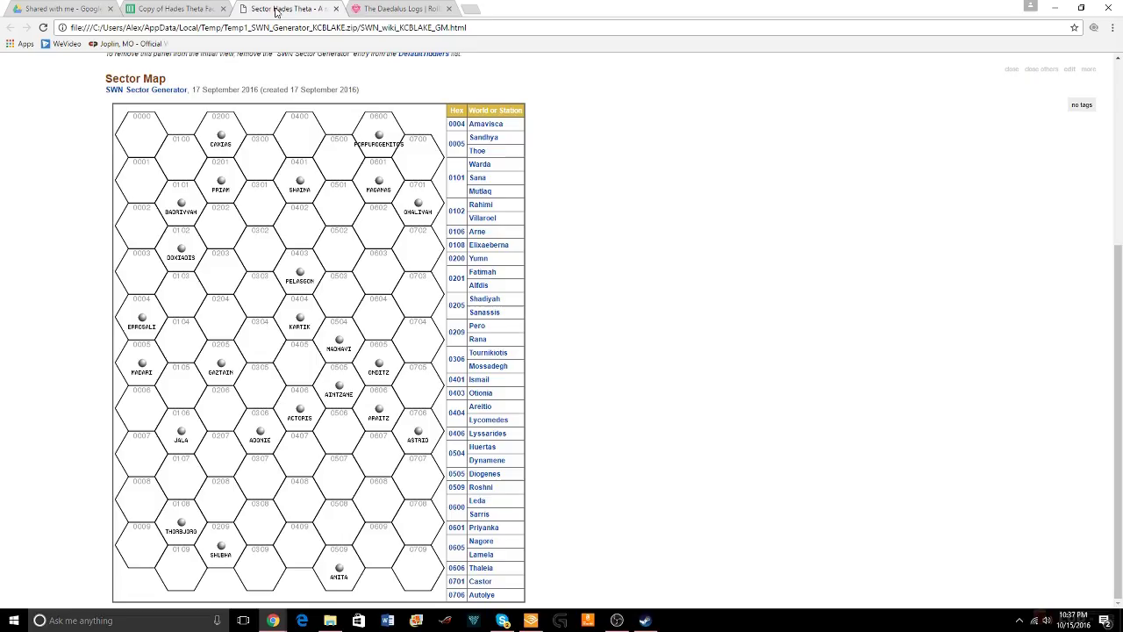
Inspect and close the AINTZANE and ACTORIS entries, then open SHAINA and scroll back to the map
left_click(339, 392)
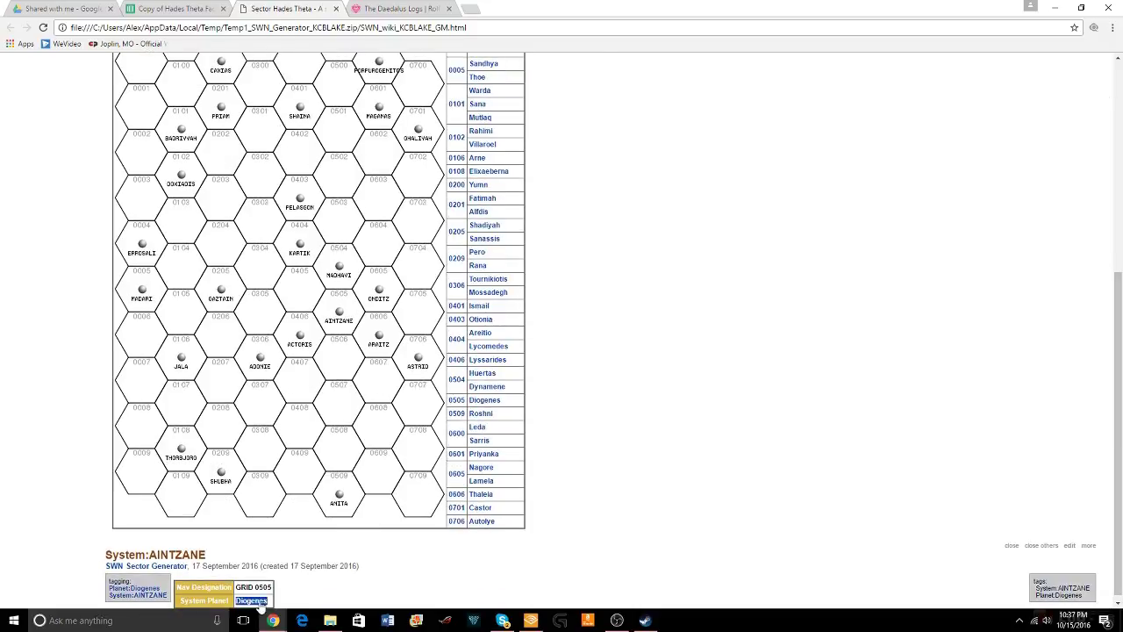
left_click(1010, 546)
left_click(308, 423)
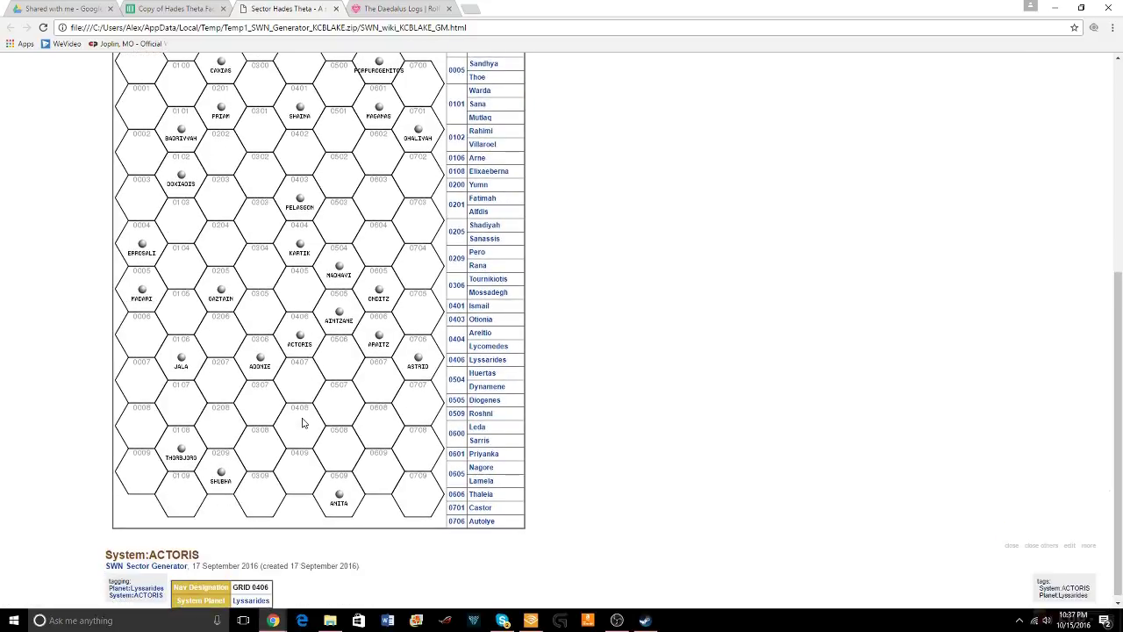
left_click(1010, 545)
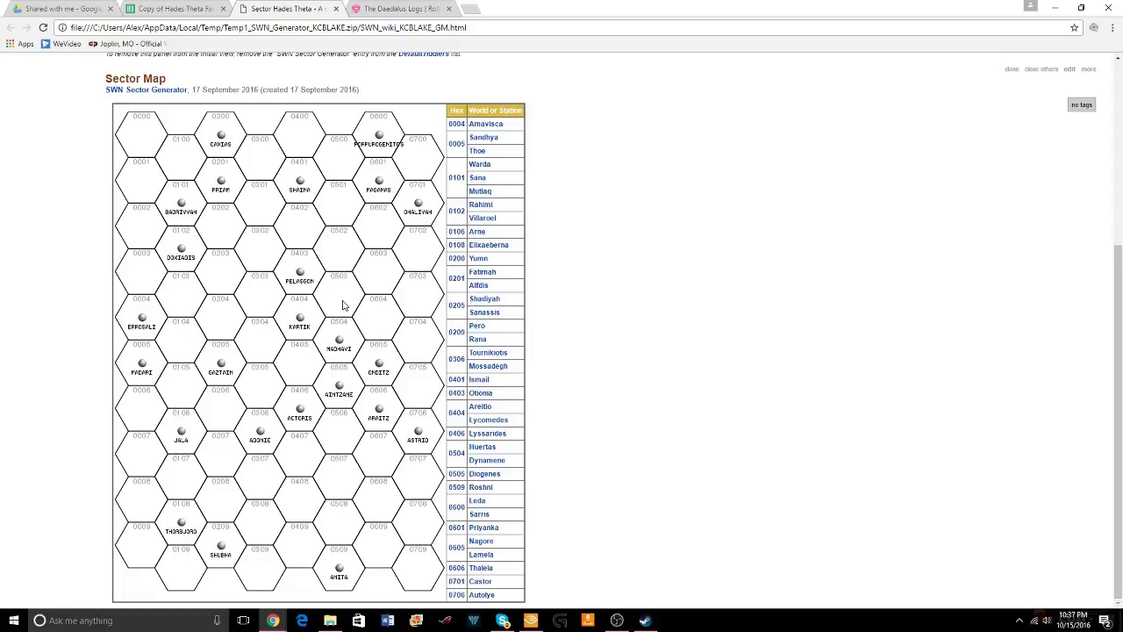
left_click(302, 188)
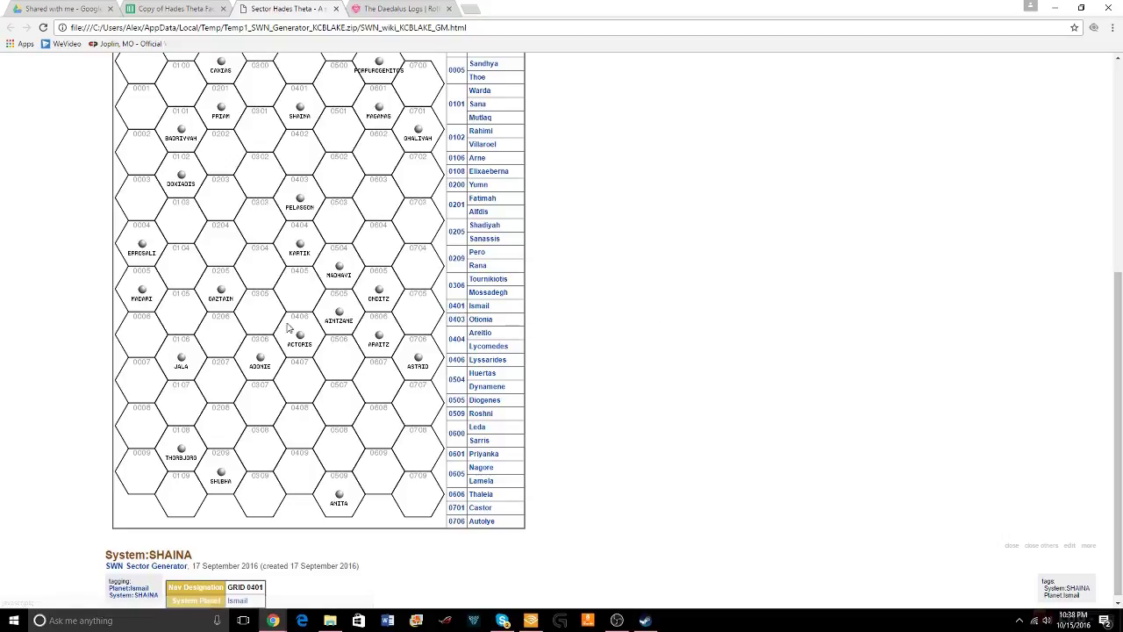
scroll(277, 282, "up", 1)
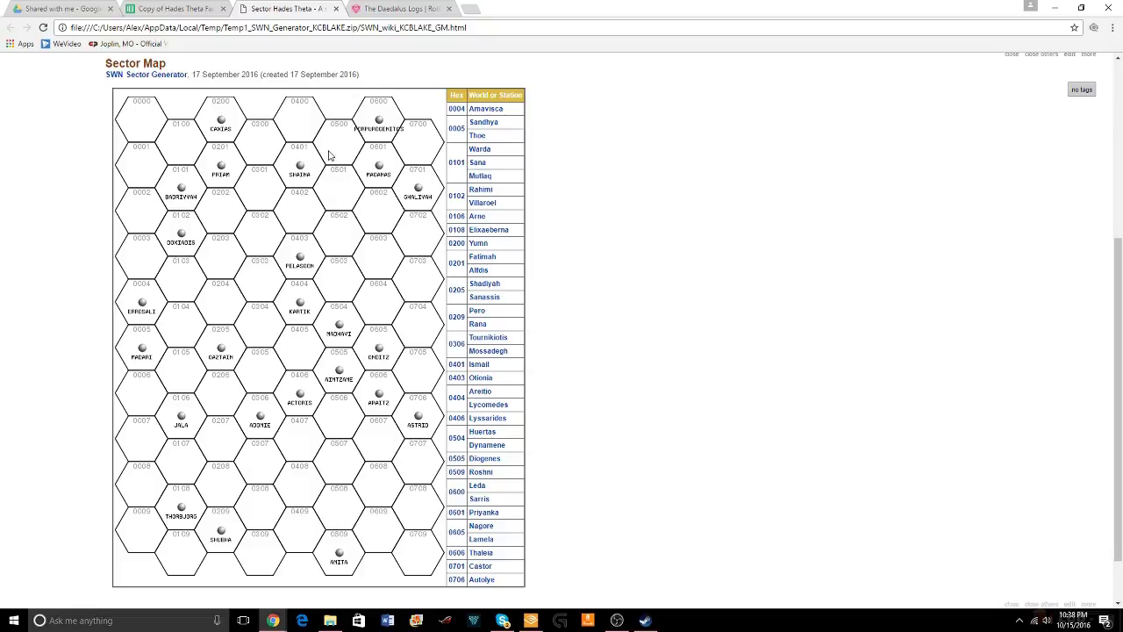
Return to the faction spreadsheet's FactionTracker sheet to review goals such as Bear Guild's Peaceable Kingdom
left_click(162, 9)
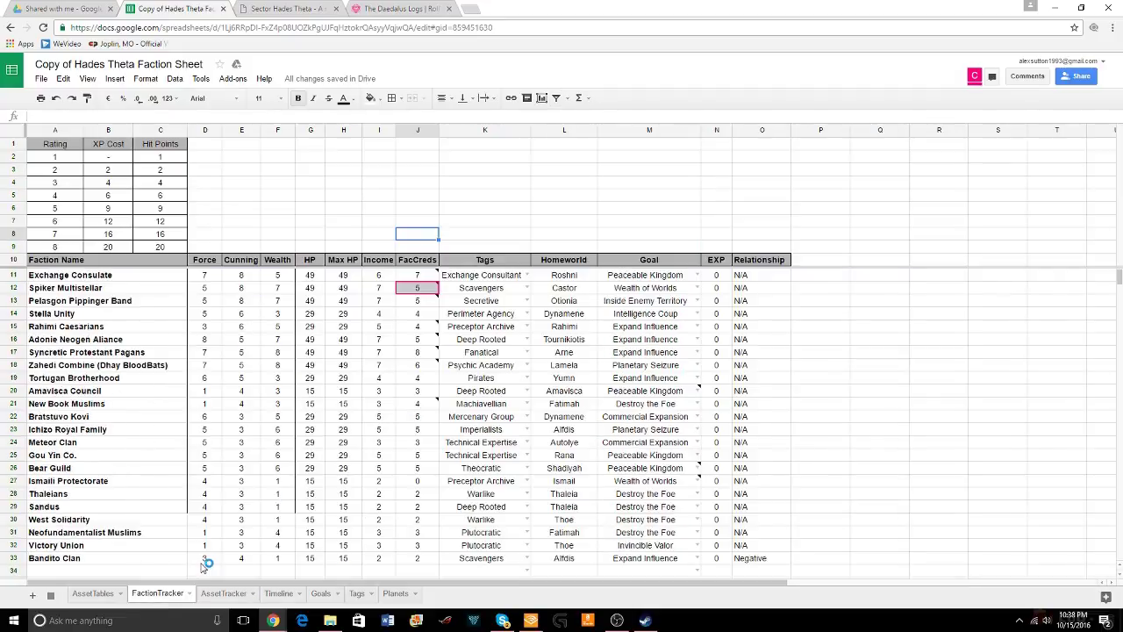
key("ctrl+shift+Page_Up")
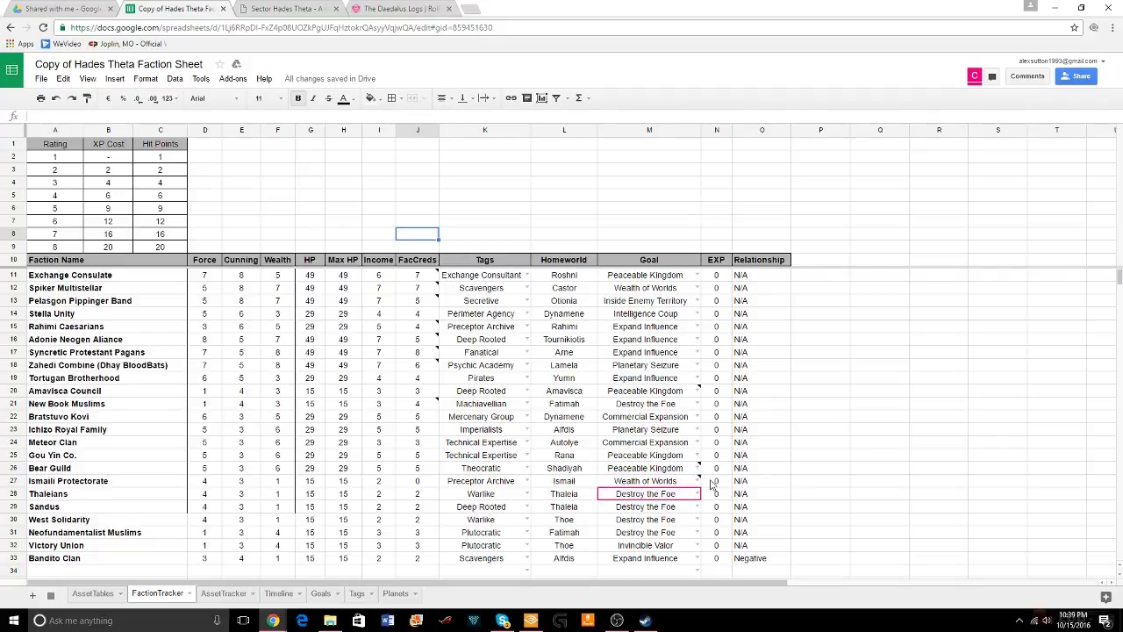
mouse_move(690, 482)
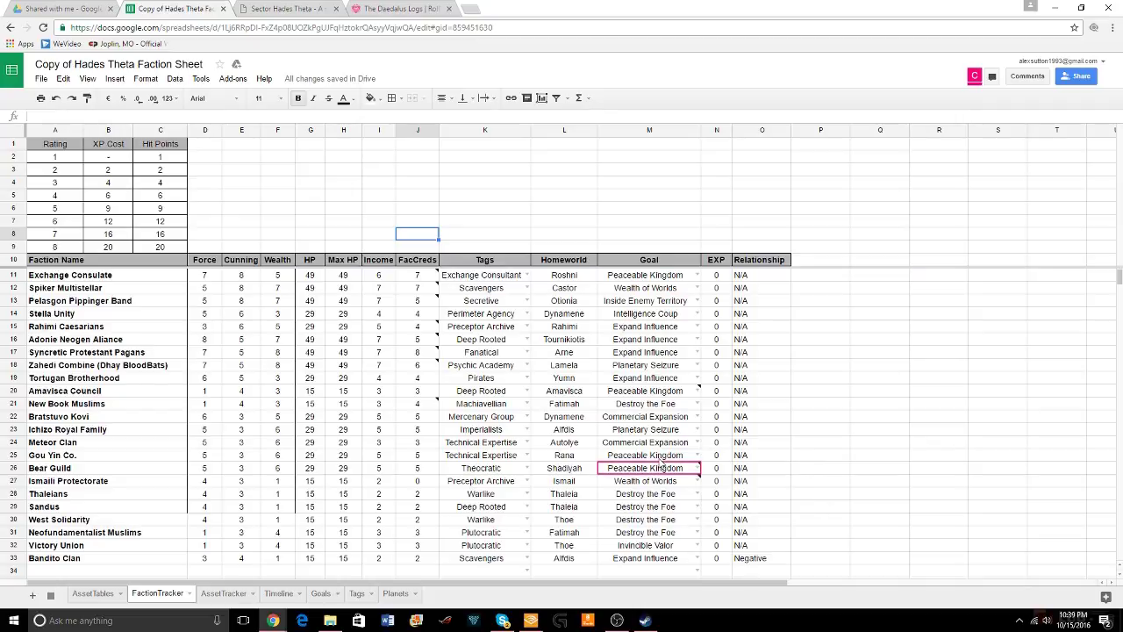
Add a '0/4' progress note to Gou Yin Co.'s goal cell, then show the Hades Theta sector map
right_click(661, 463)
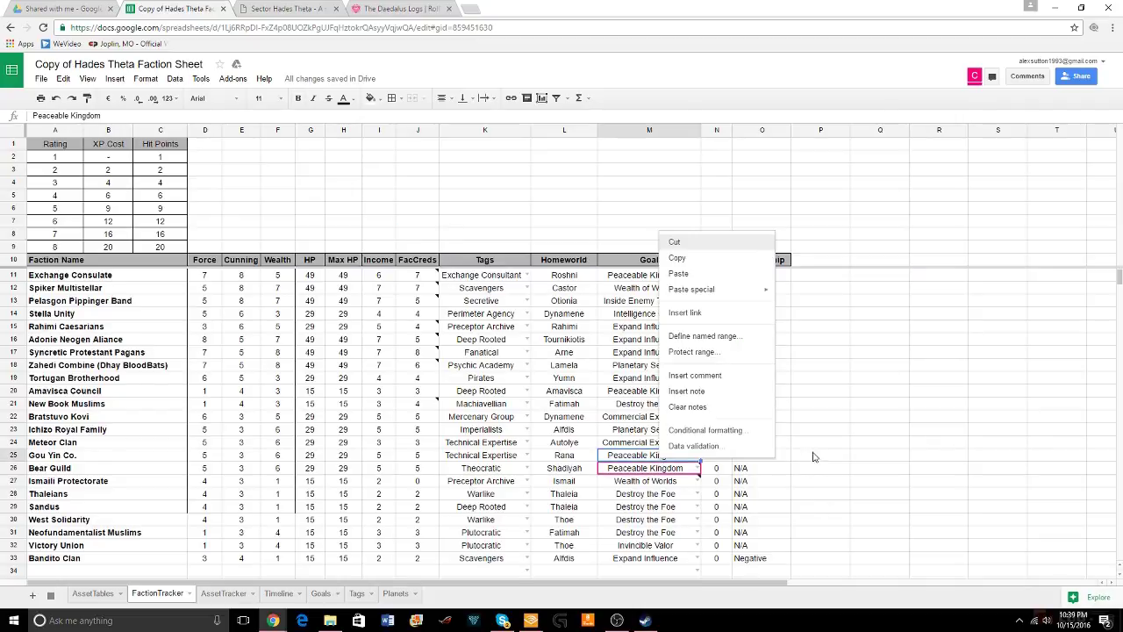
left_click(875, 438)
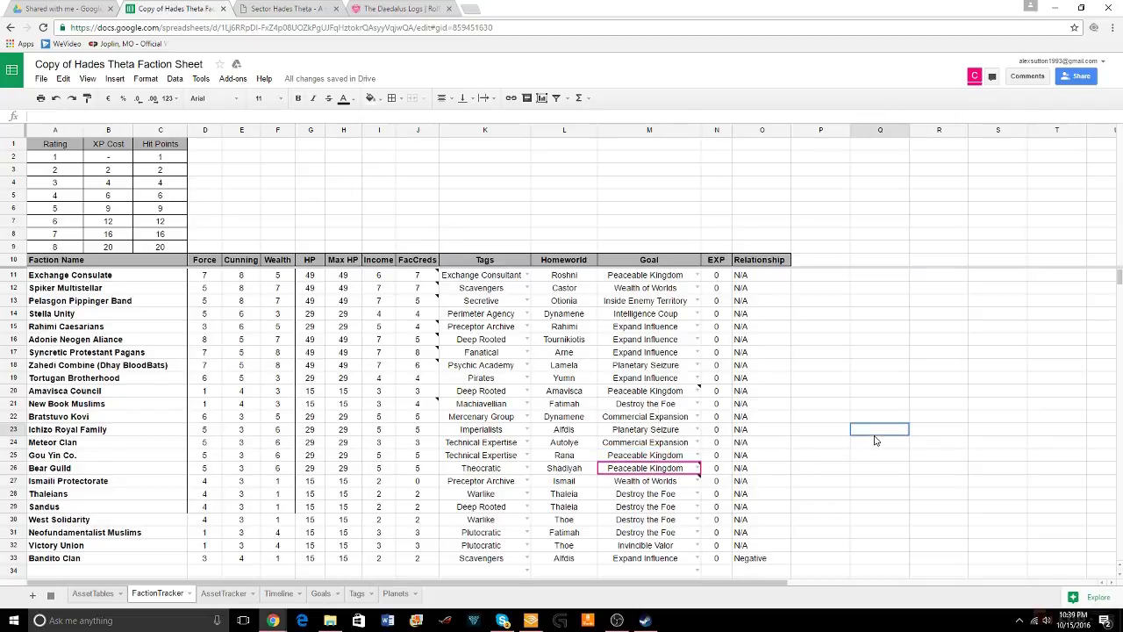
right_click(645, 457)
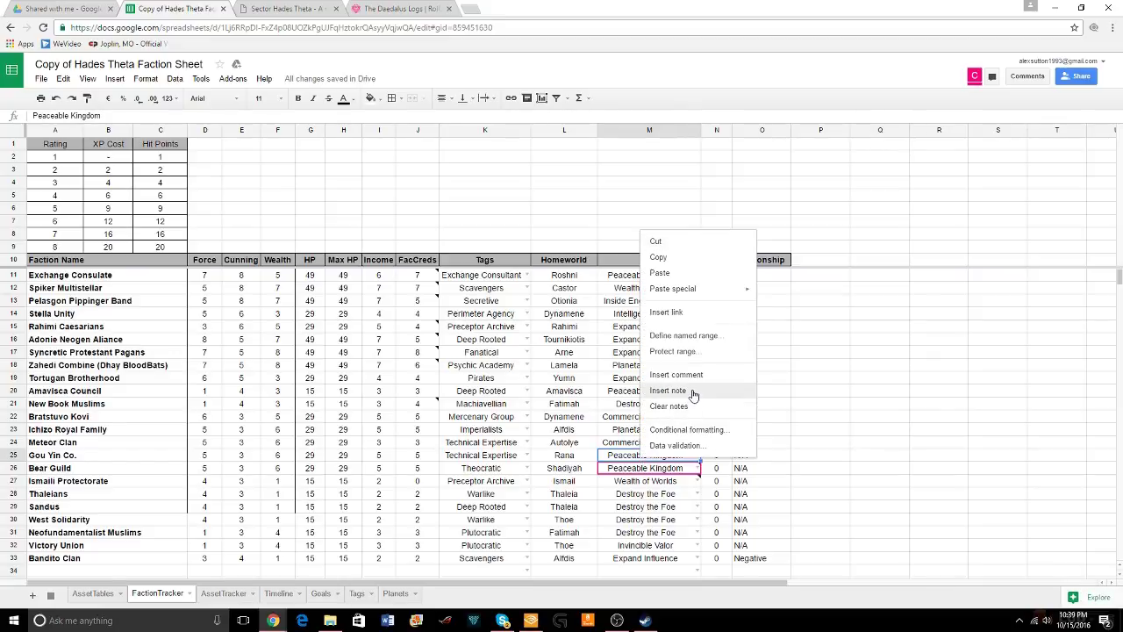
left_click(690, 394)
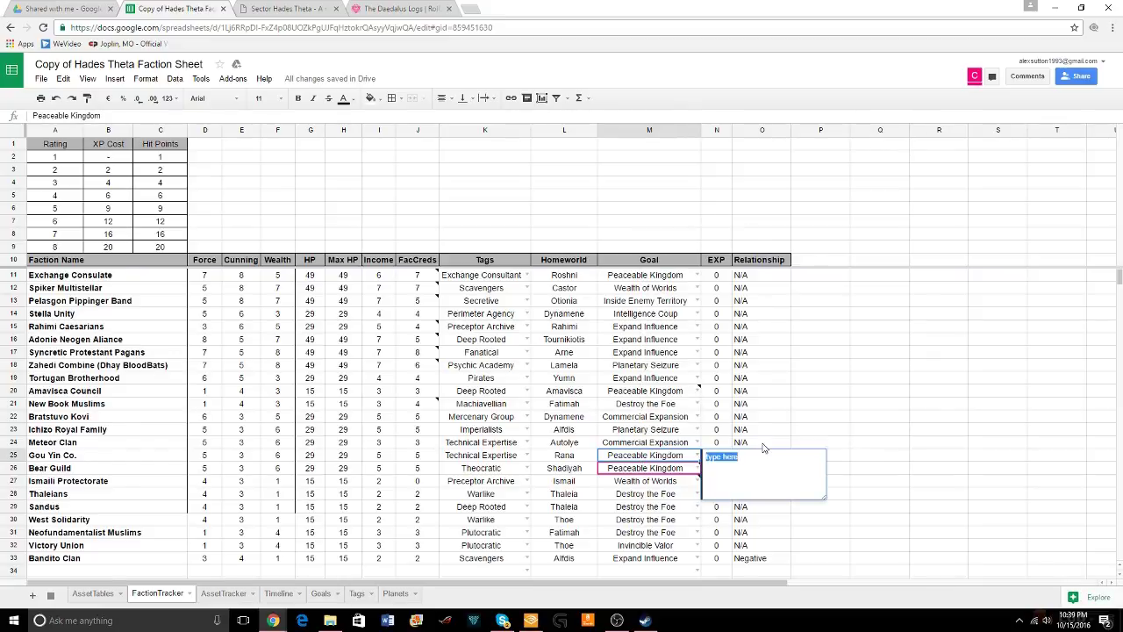
type("0/")
type("4")
left_click(831, 380)
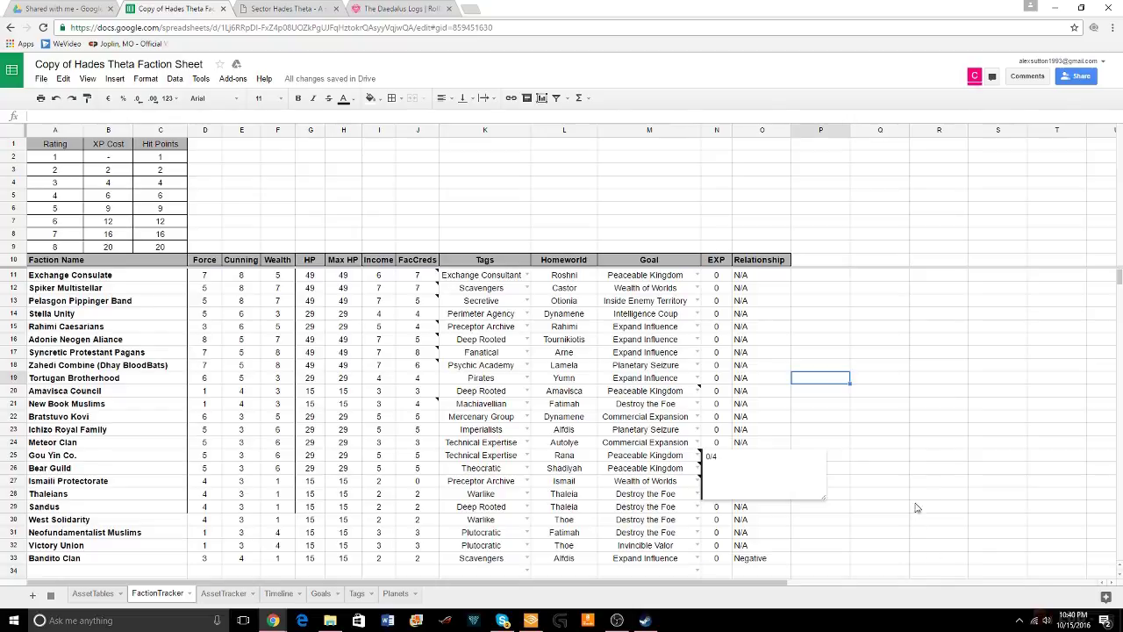
left_click(901, 446)
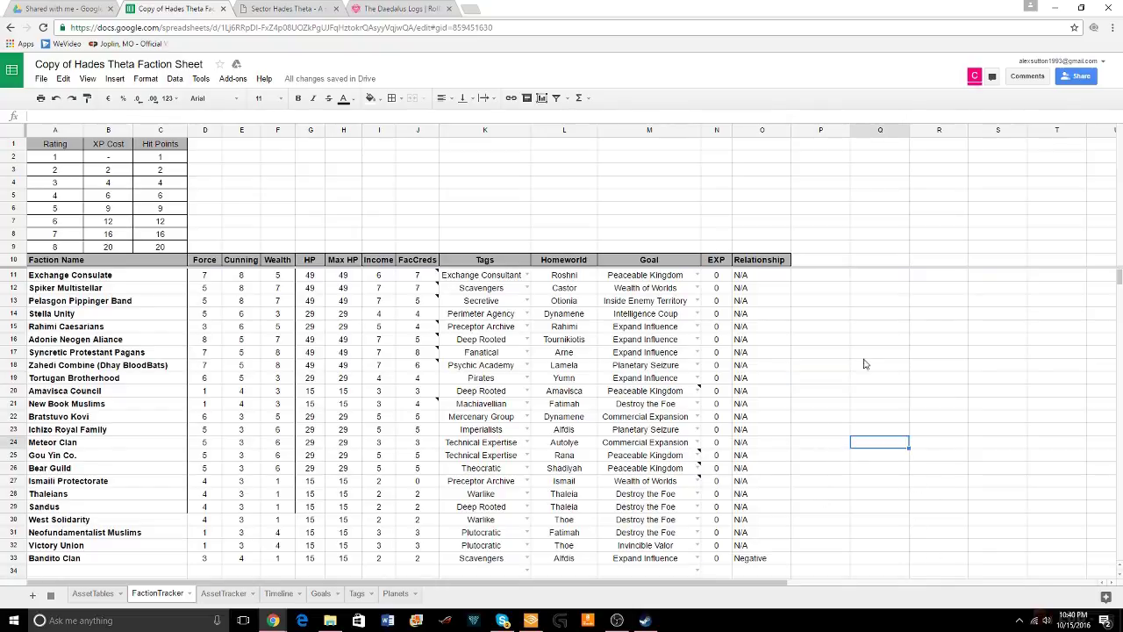
left_click(300, 13)
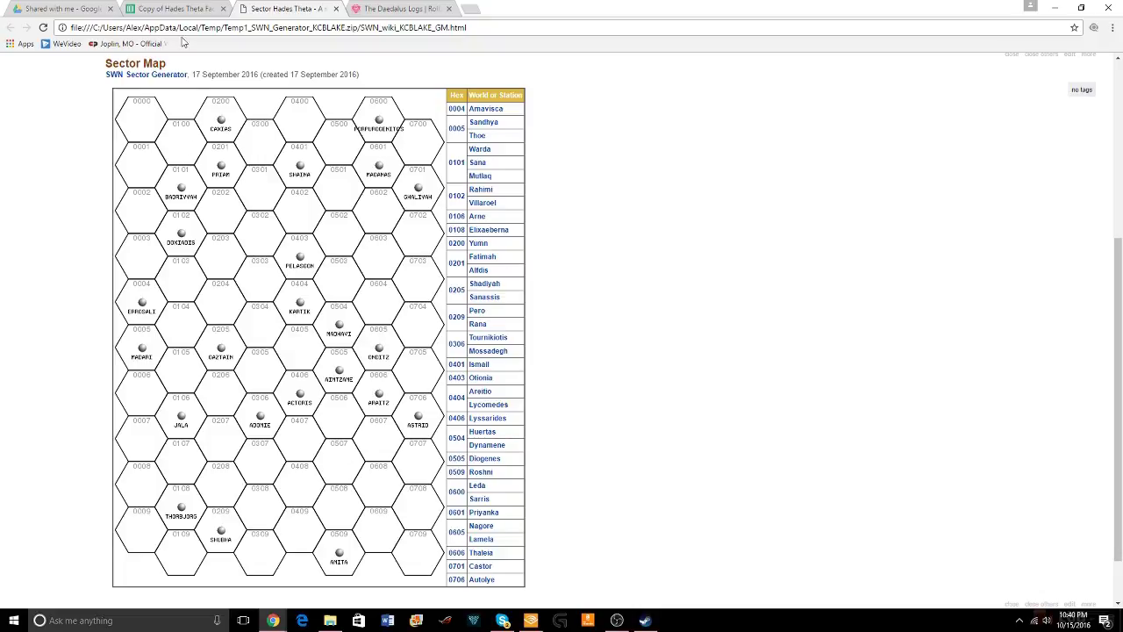
Return to the faction spreadsheet and open the January 3200 Timeline sheet
left_click(181, 10)
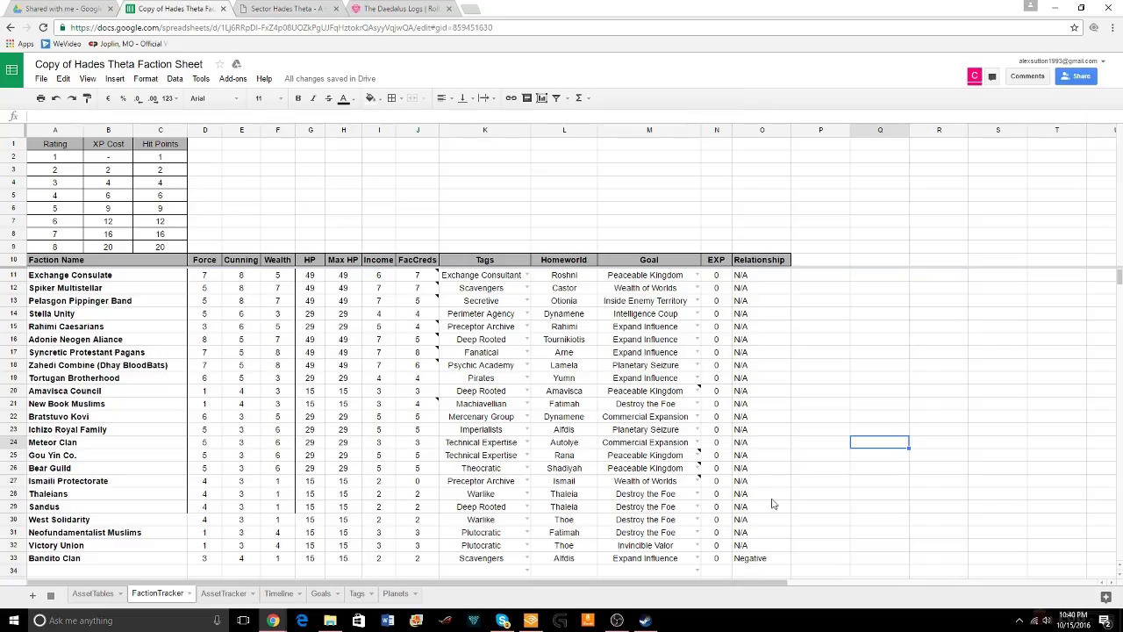
mouse_move(669, 465)
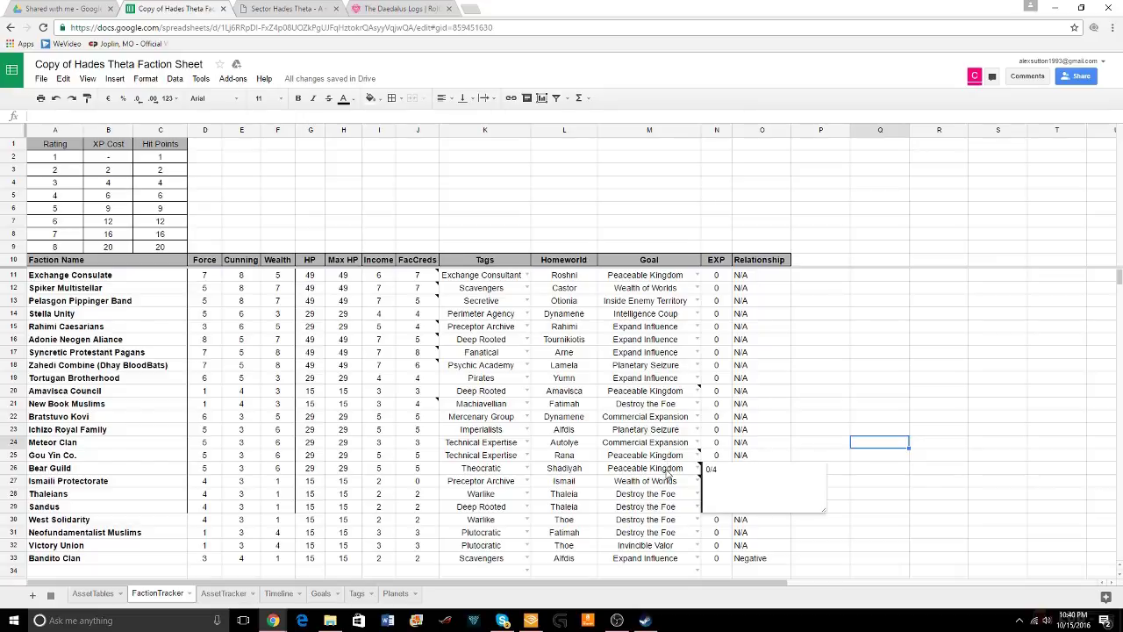
left_click(279, 595)
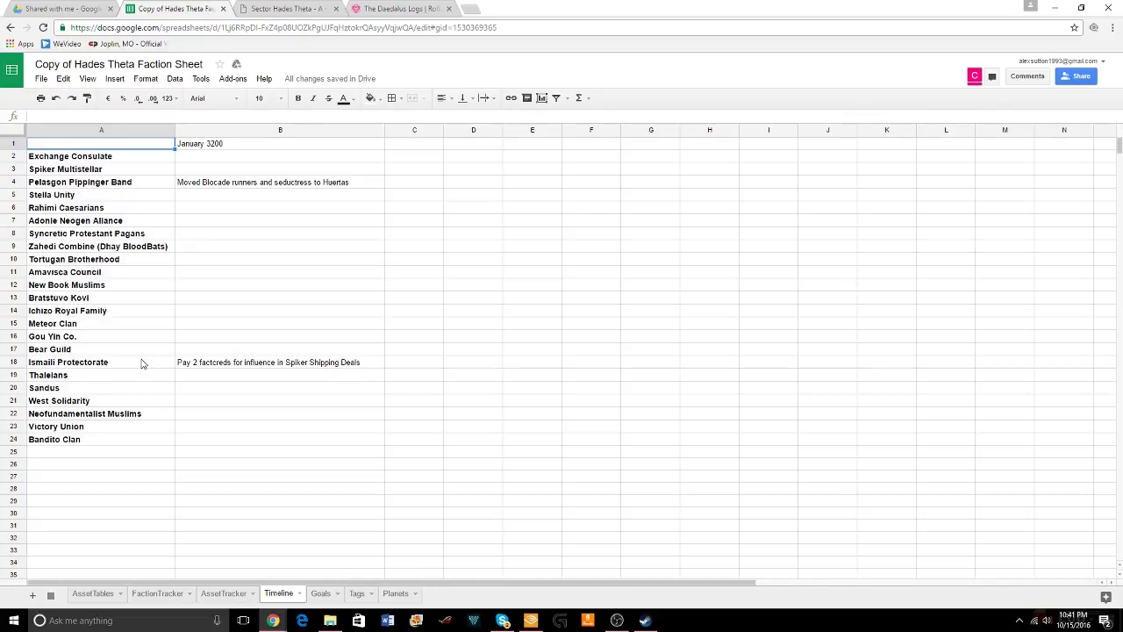
left_click(223, 593)
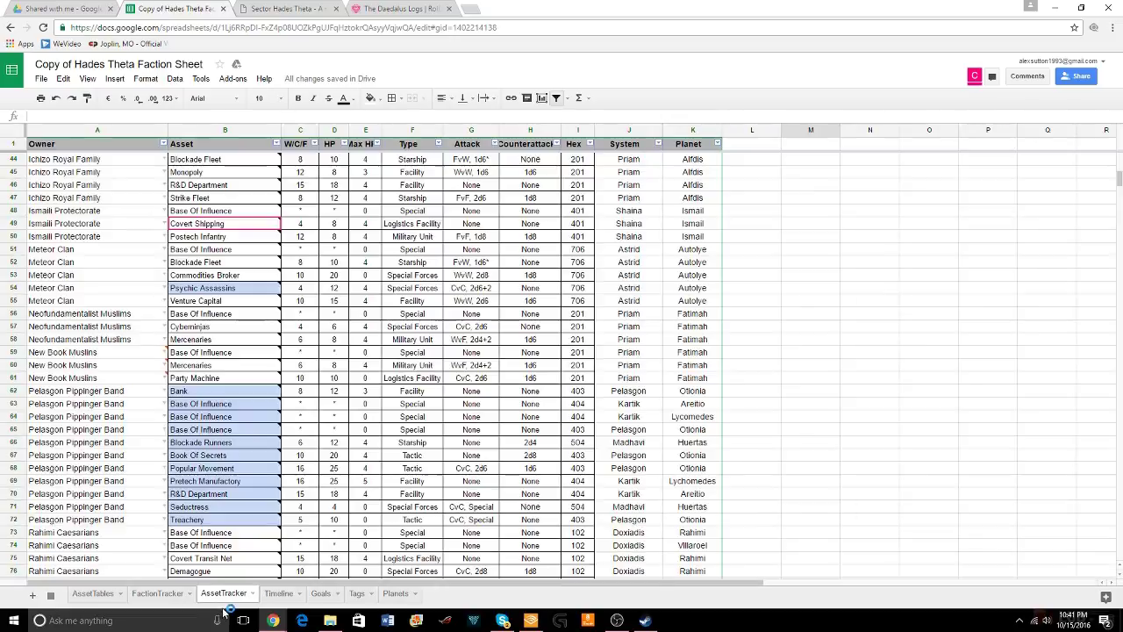
mouse_move(236, 342)
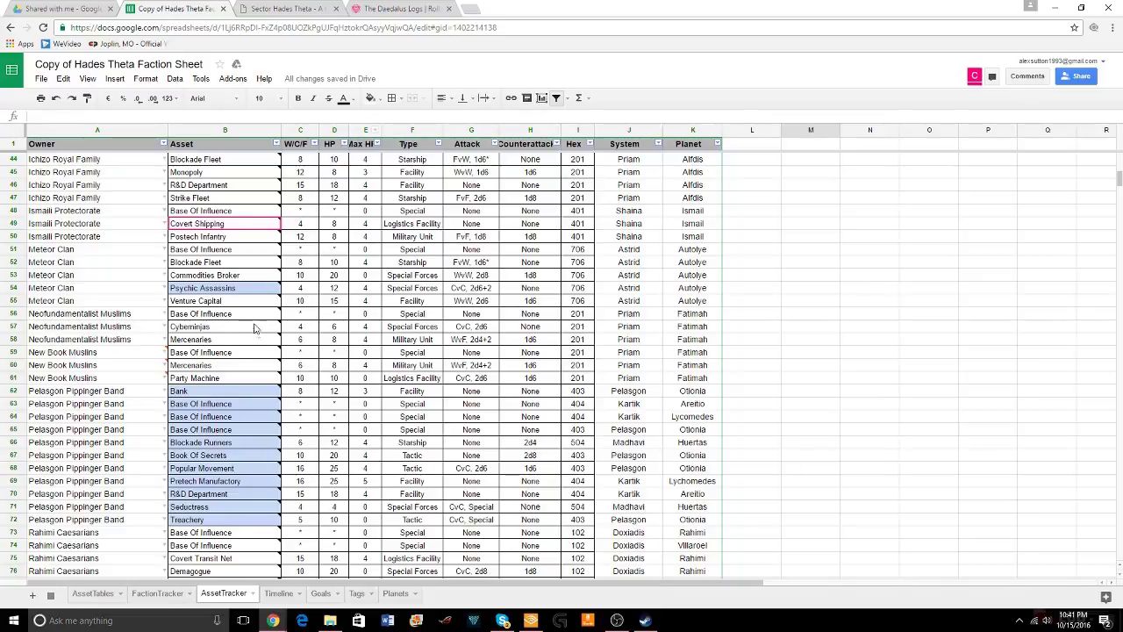
scroll(225, 309, "up", 5)
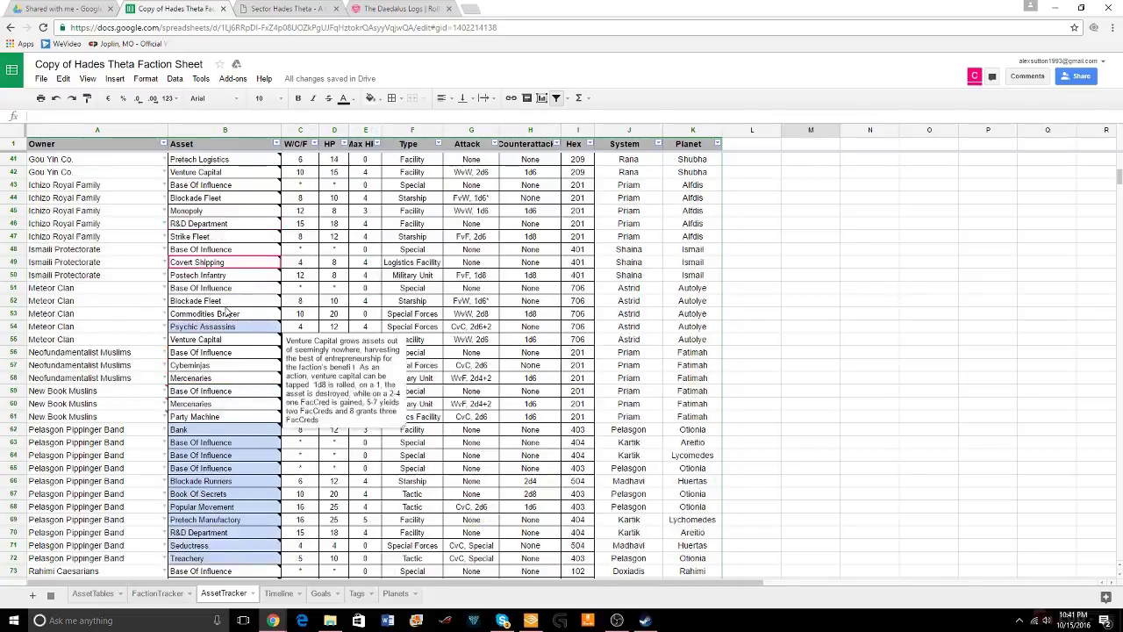
scroll(225, 309, "up", 7)
scroll(220, 307, "down", 7)
scroll(218, 303, "down", 10)
scroll(214, 299, "up", 9)
scroll(213, 299, "up", 11)
scroll(213, 300, "down", 20)
scroll(213, 299, "up", 18)
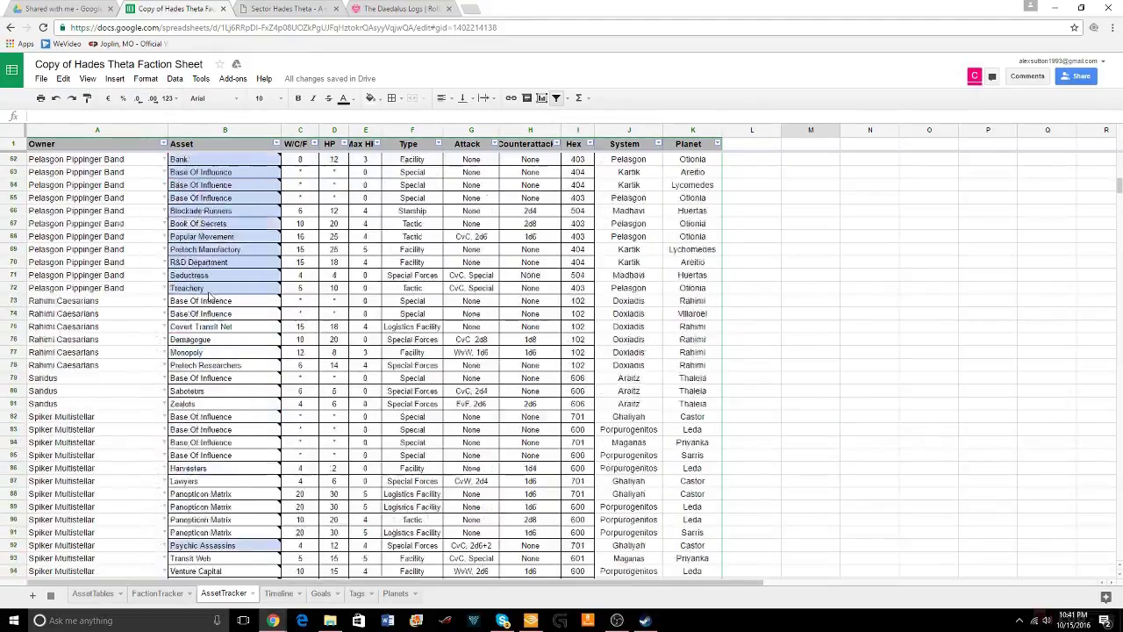
scroll(210, 298, "down", 5)
scroll(211, 298, "up", 15)
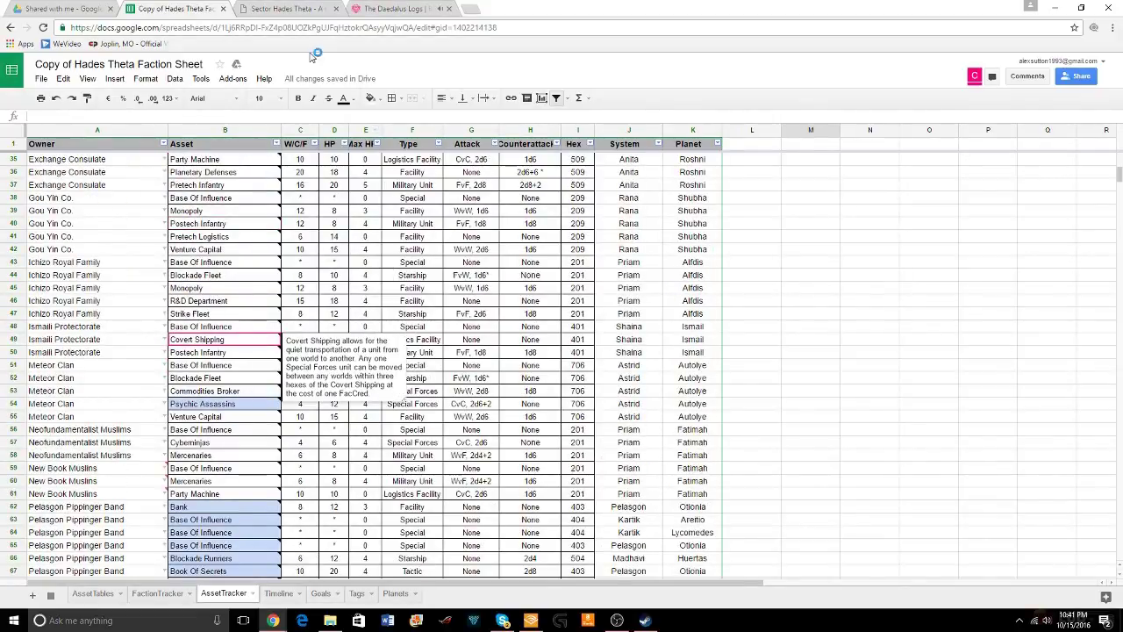
left_click(392, 11)
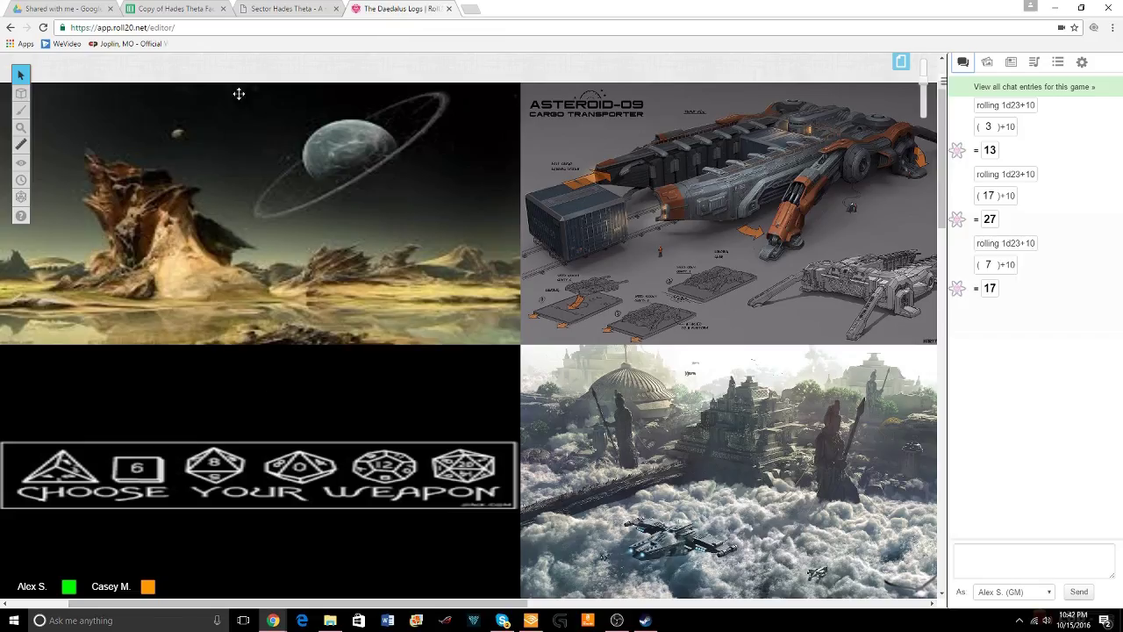
left_click(264, 10)
left_click(133, 9)
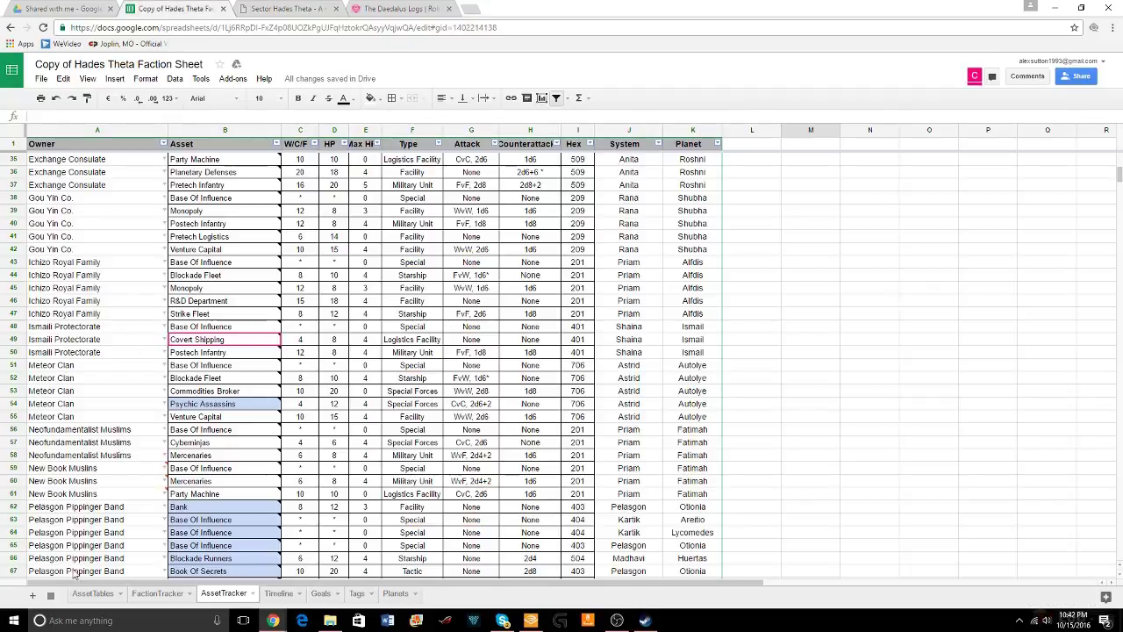
Review the FactionTracker and Goals sheets, then open the JALA system entry in the wiki
left_click(149, 594)
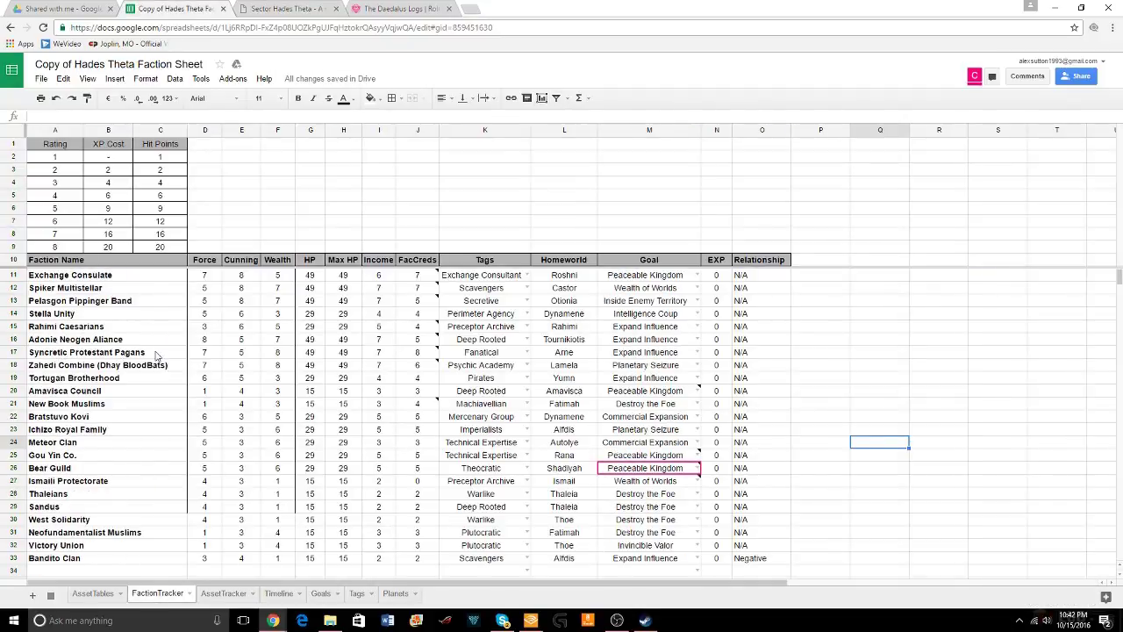
mouse_move(417, 360)
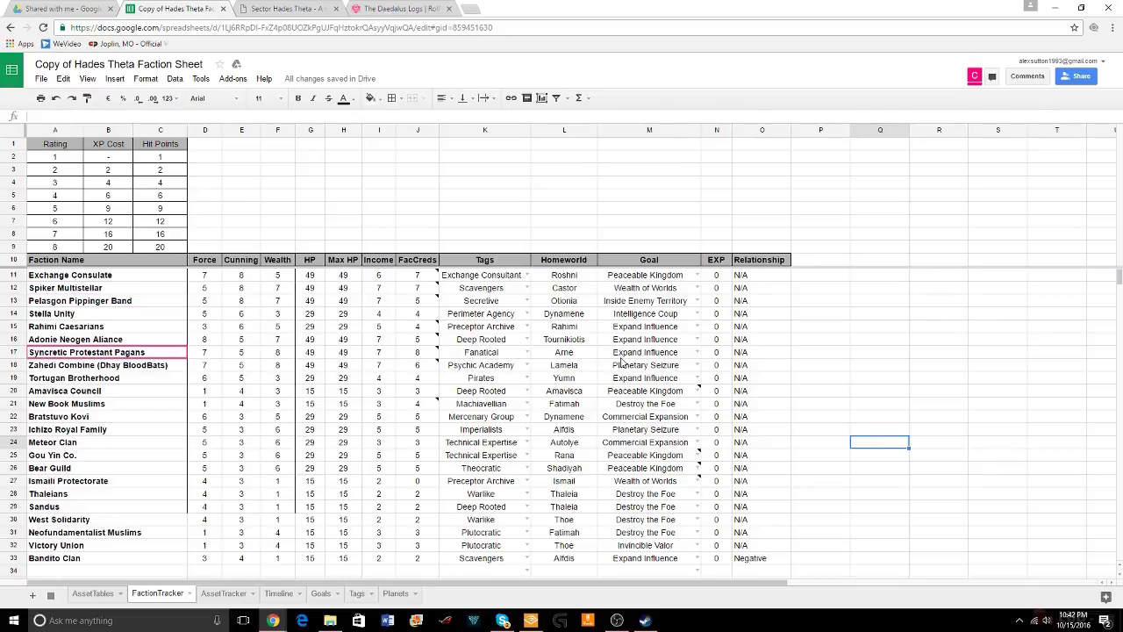
left_click(322, 594)
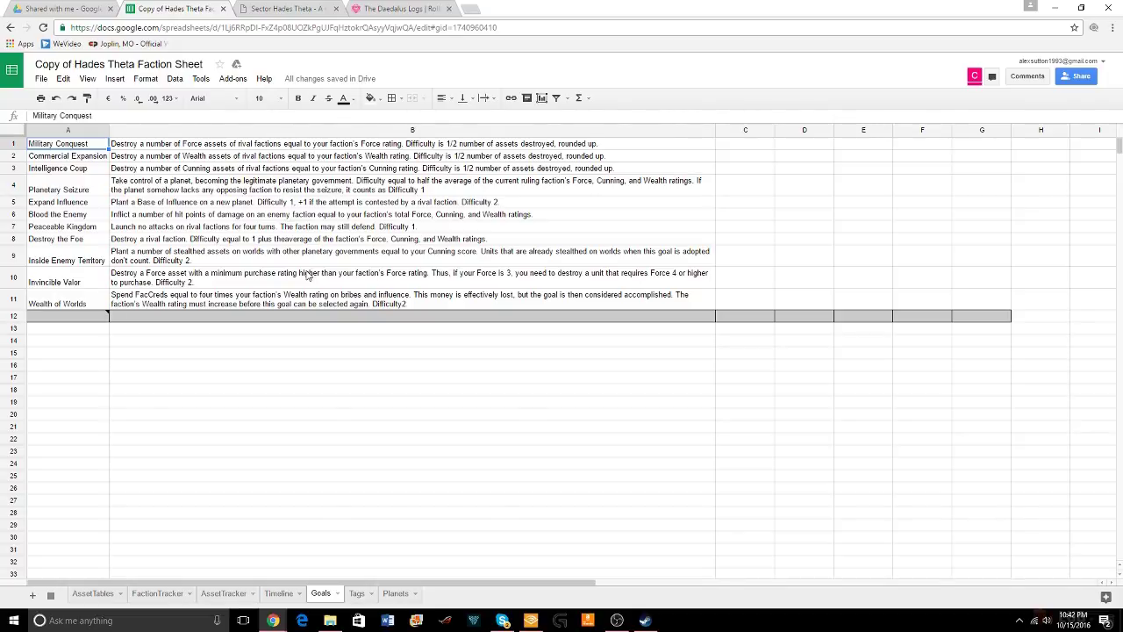
left_click(283, 8)
left_click(179, 419)
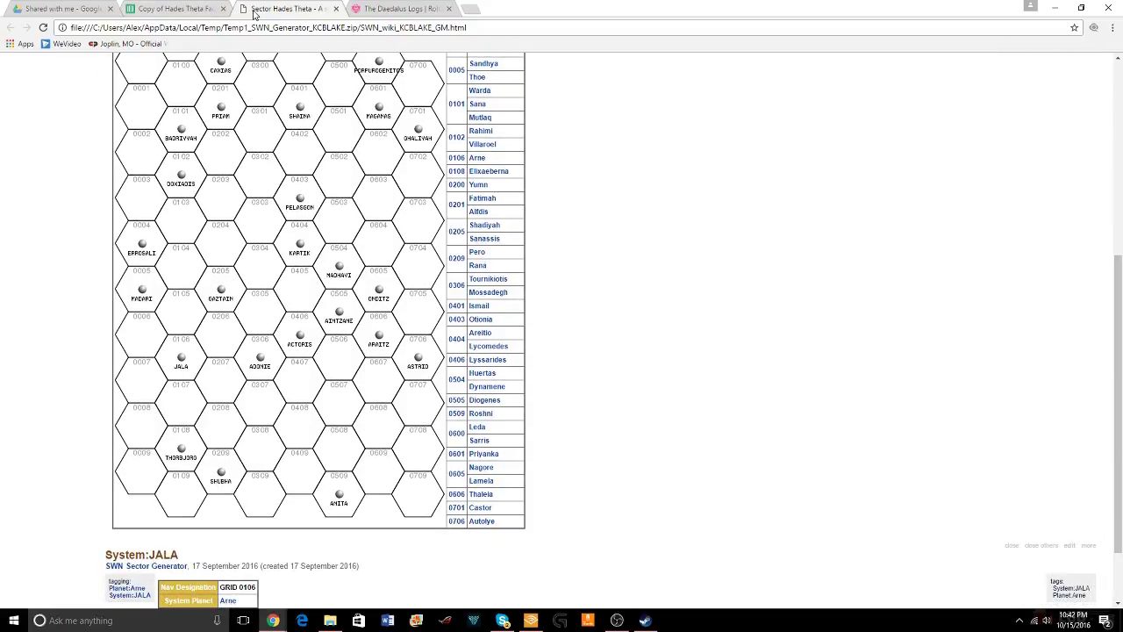
Browse the SHAINA, MADARI and GAZTAIN system entries, then close all three
left_click(1009, 545)
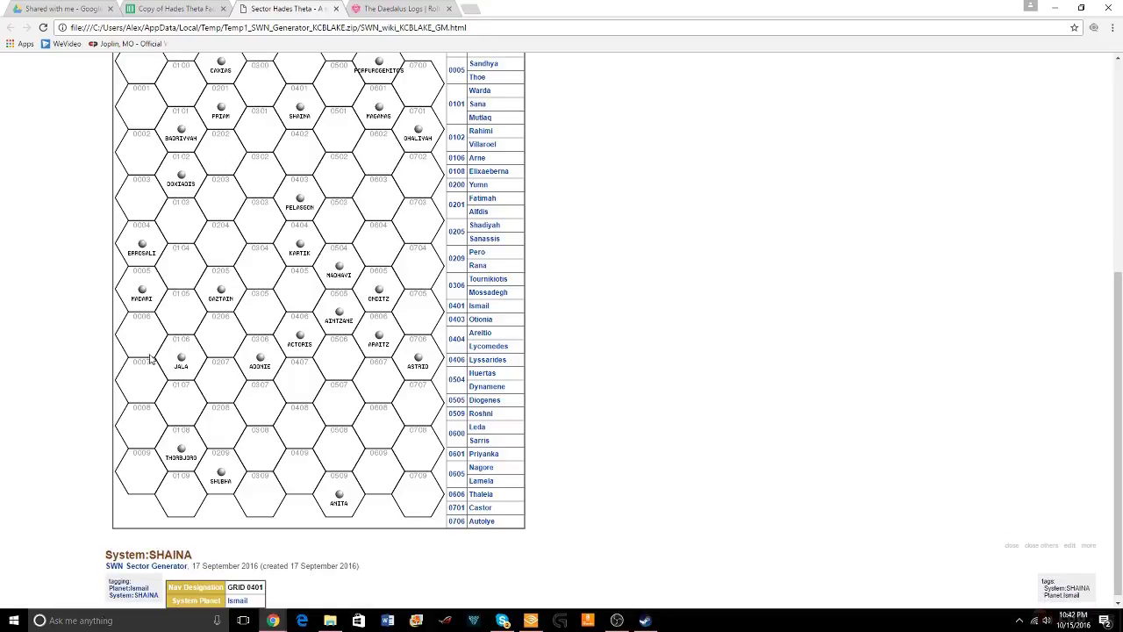
left_click(148, 296)
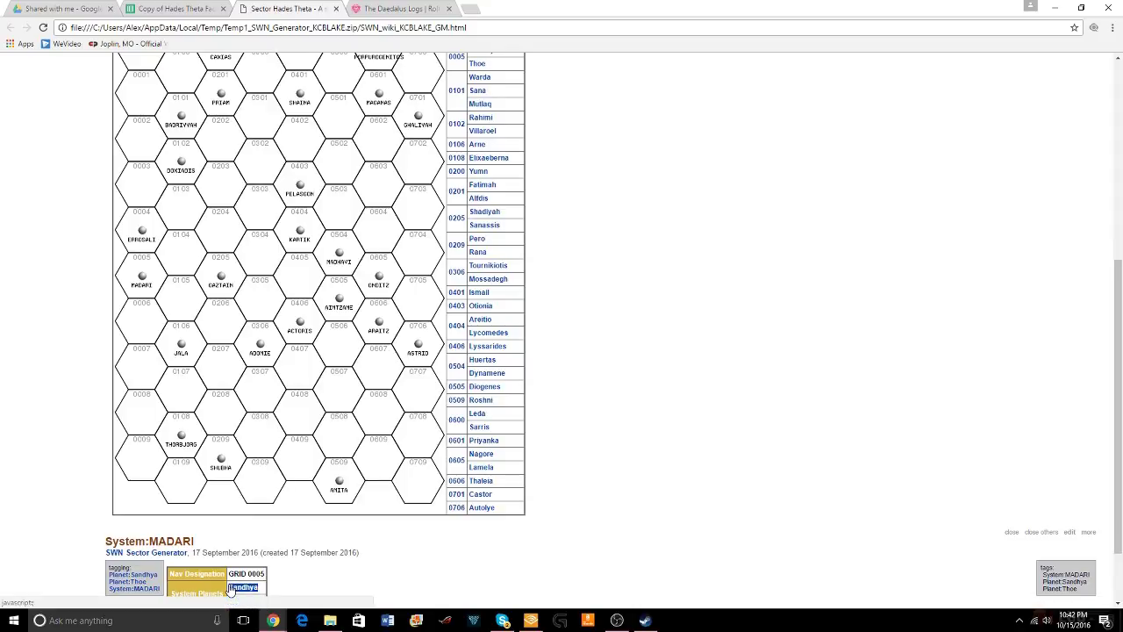
left_click(225, 283)
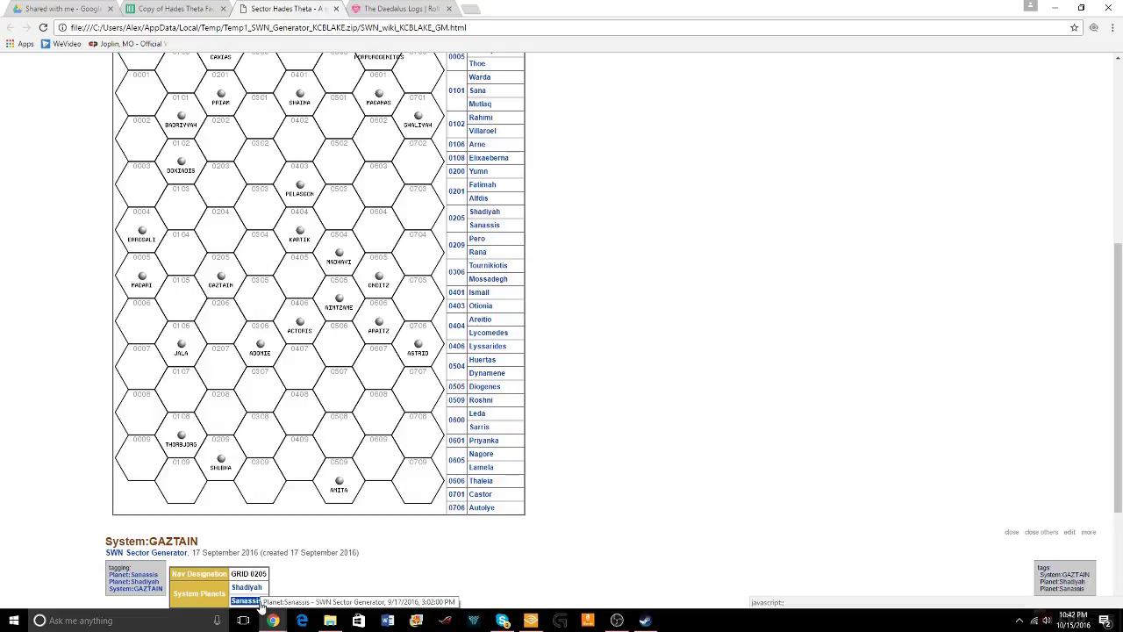
left_click(1011, 532)
left_click(1011, 532)
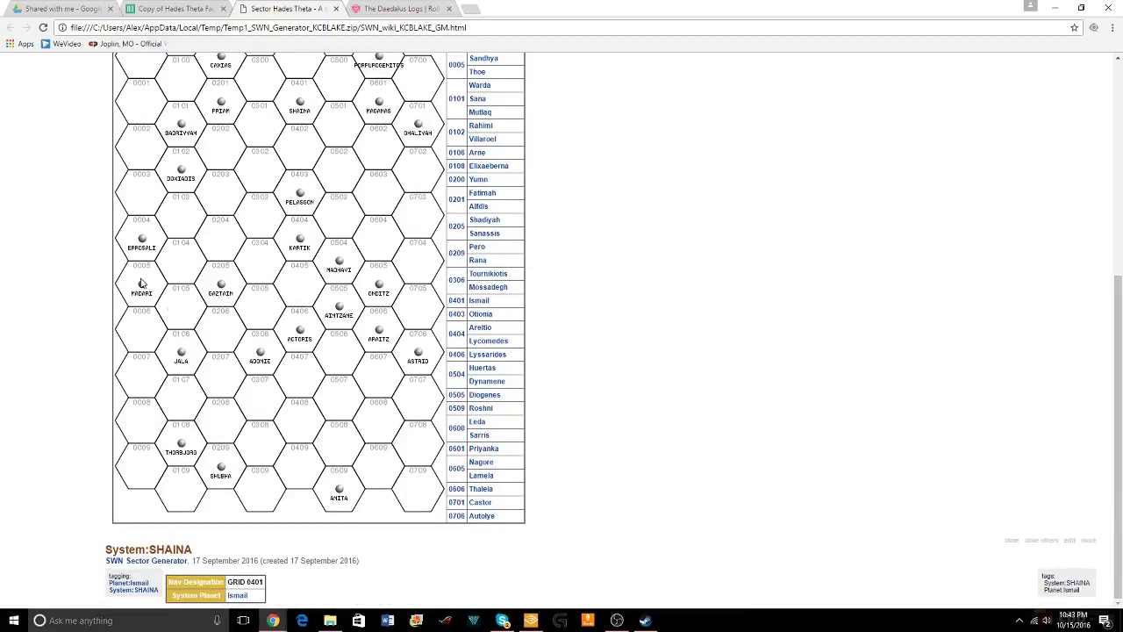
left_click(1012, 539)
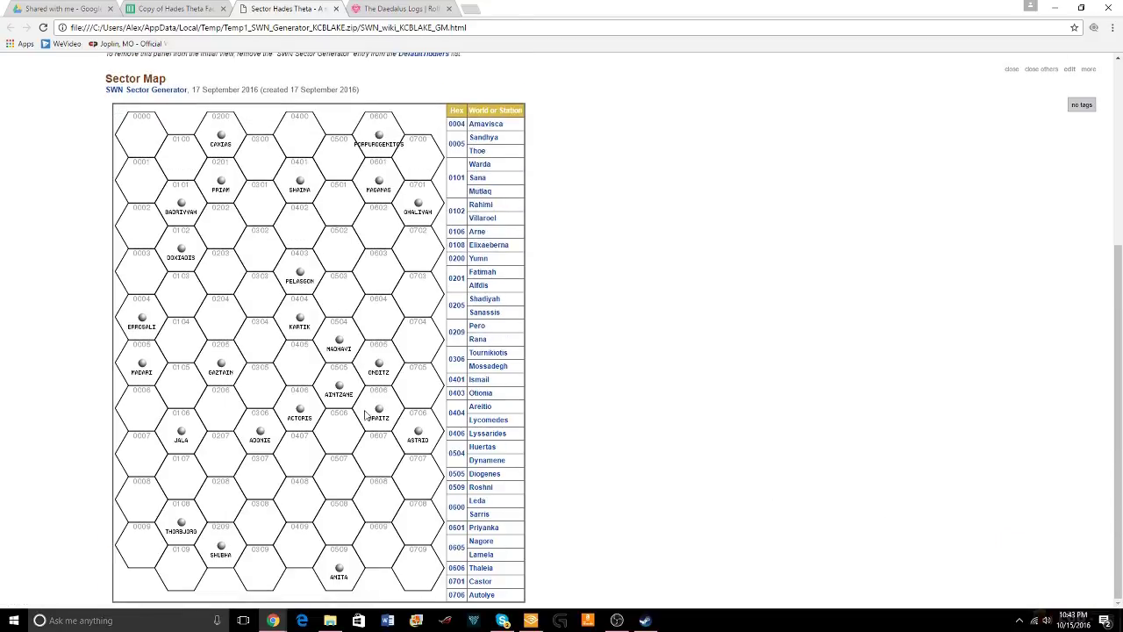
scroll(636, 418, "up", 1)
scroll(634, 417, "down", 1)
Look up MADARI's planets Thoe and Sandhya, leaving MADARI and Thoe open, then return to the spreadsheet
left_click(138, 372)
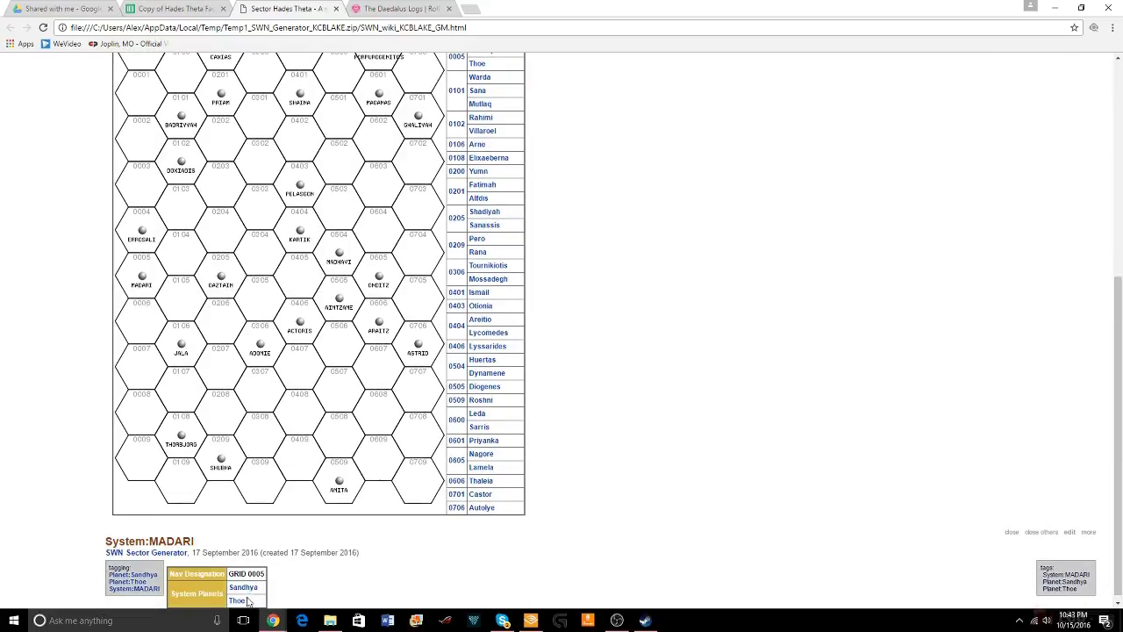
left_click(237, 600)
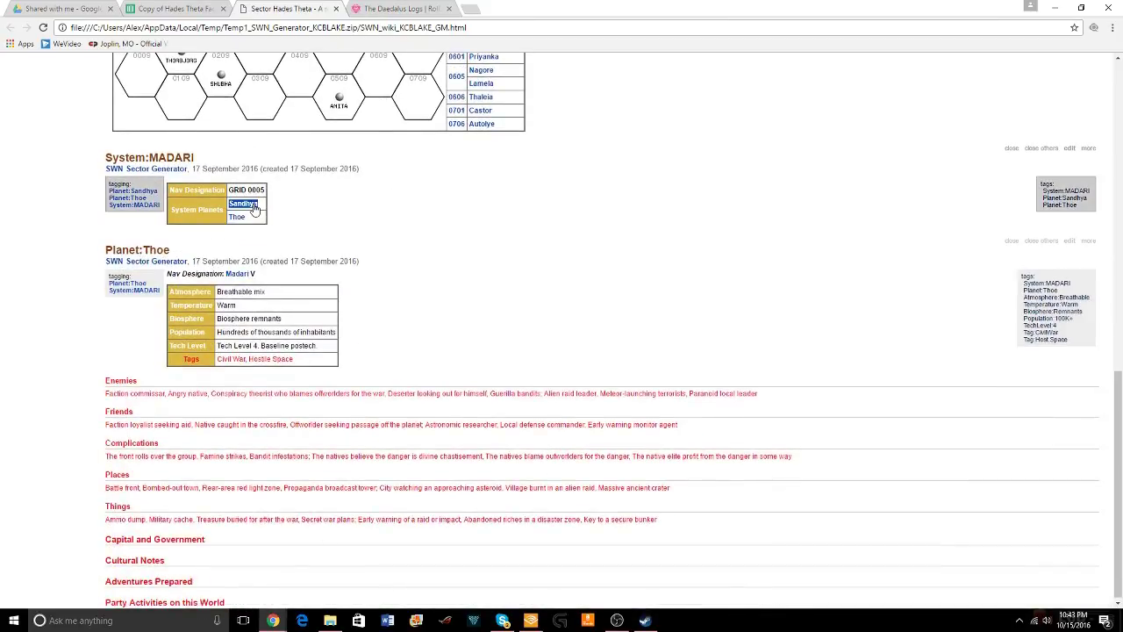
left_click(243, 202)
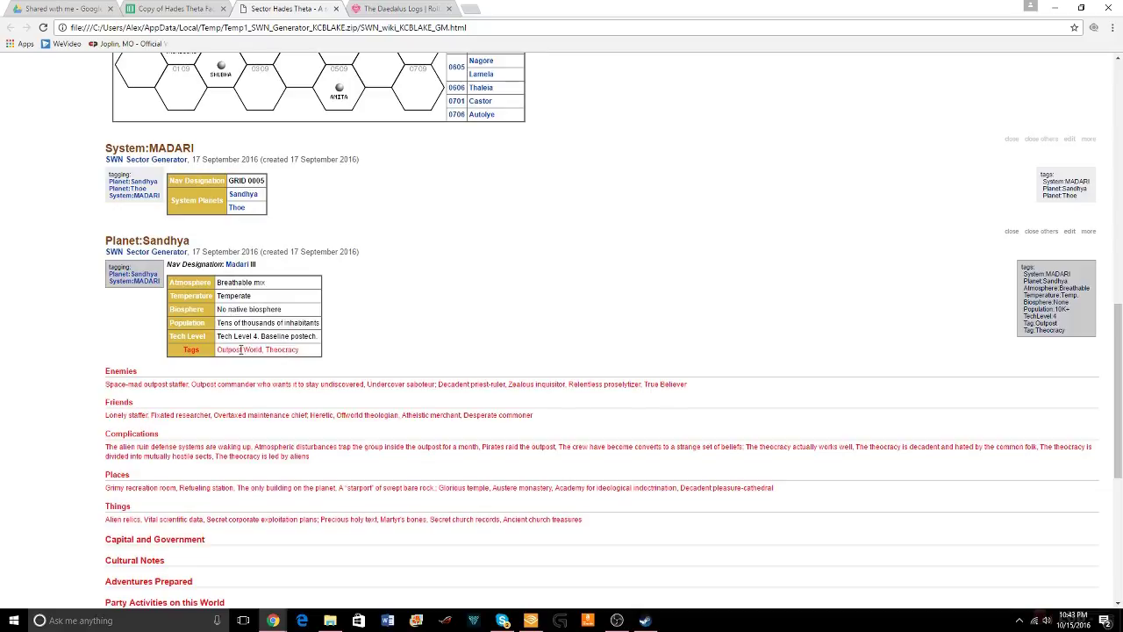
left_click(1011, 233)
left_click(1011, 232)
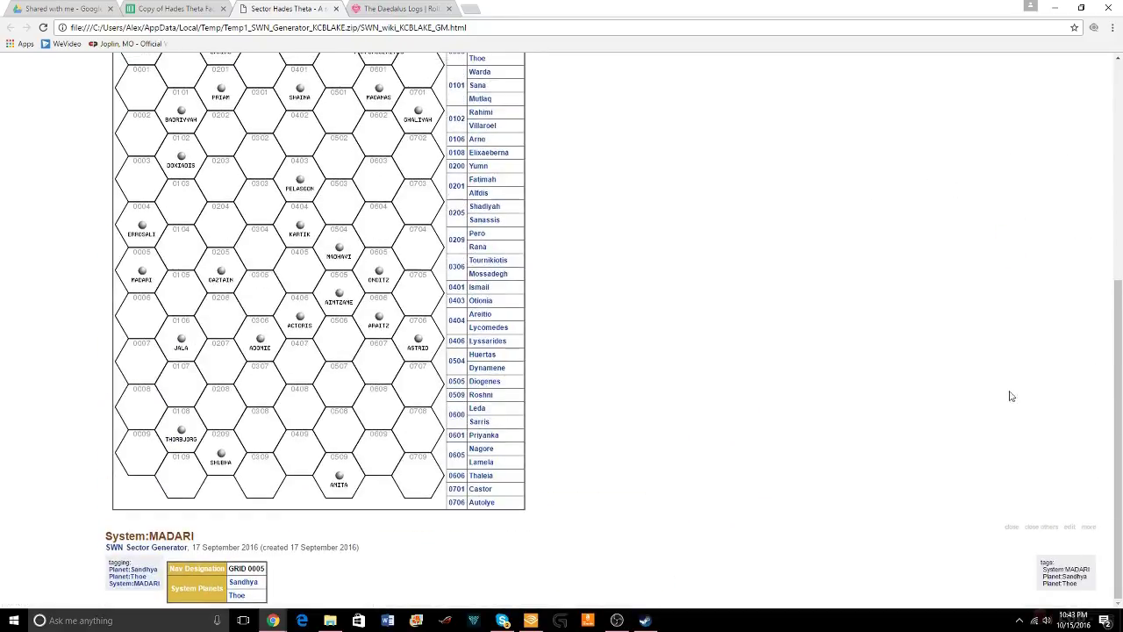
left_click(1010, 527)
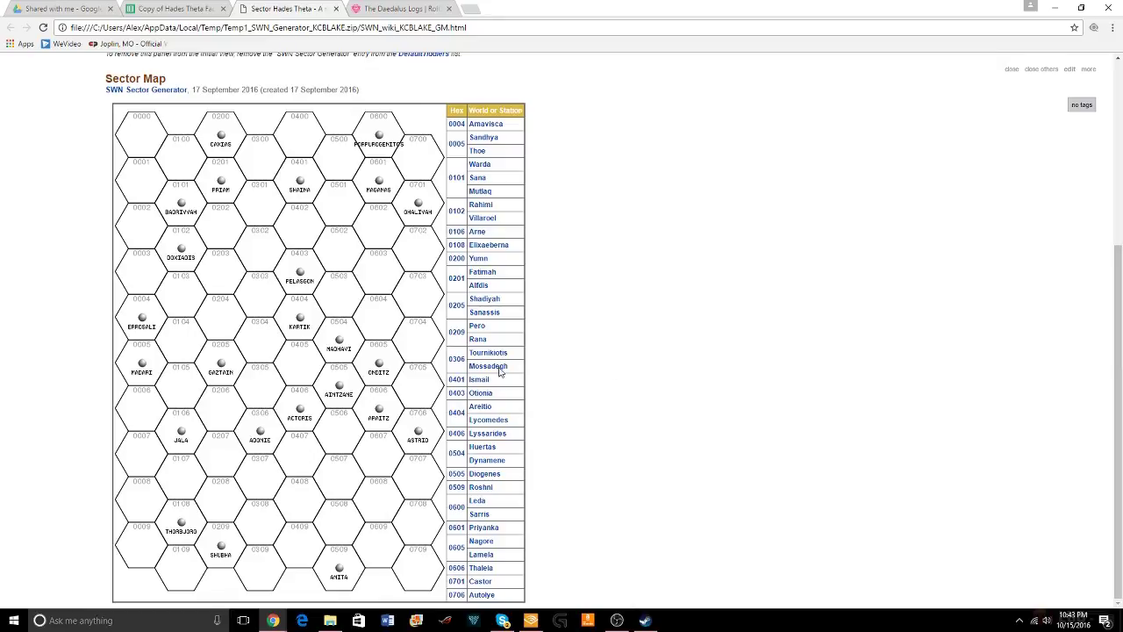
left_click(141, 370)
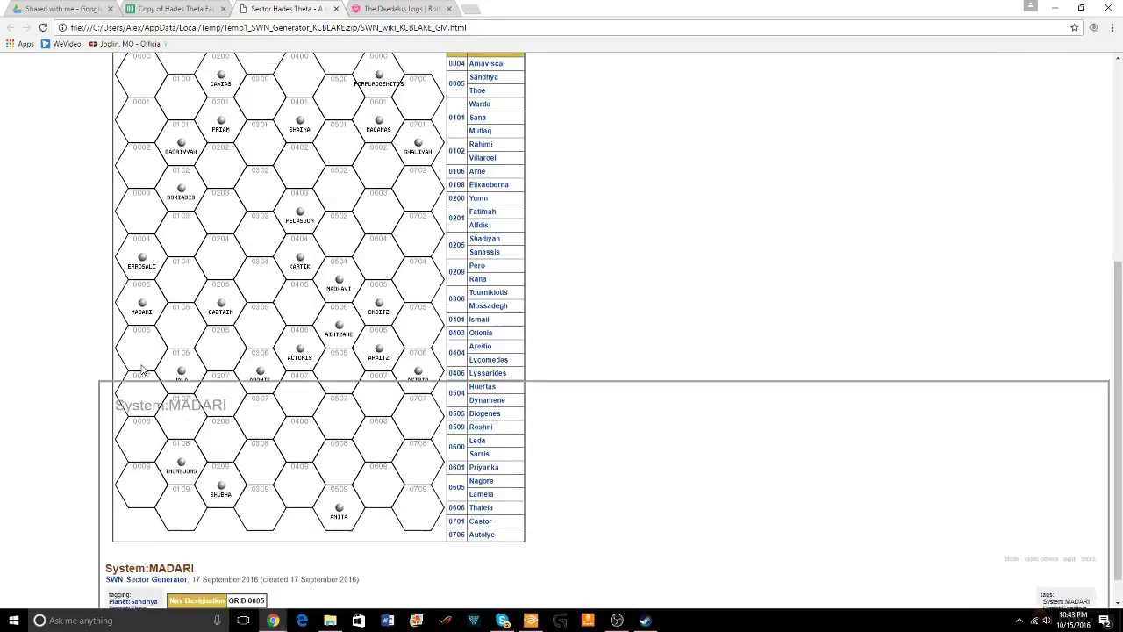
left_click(237, 601)
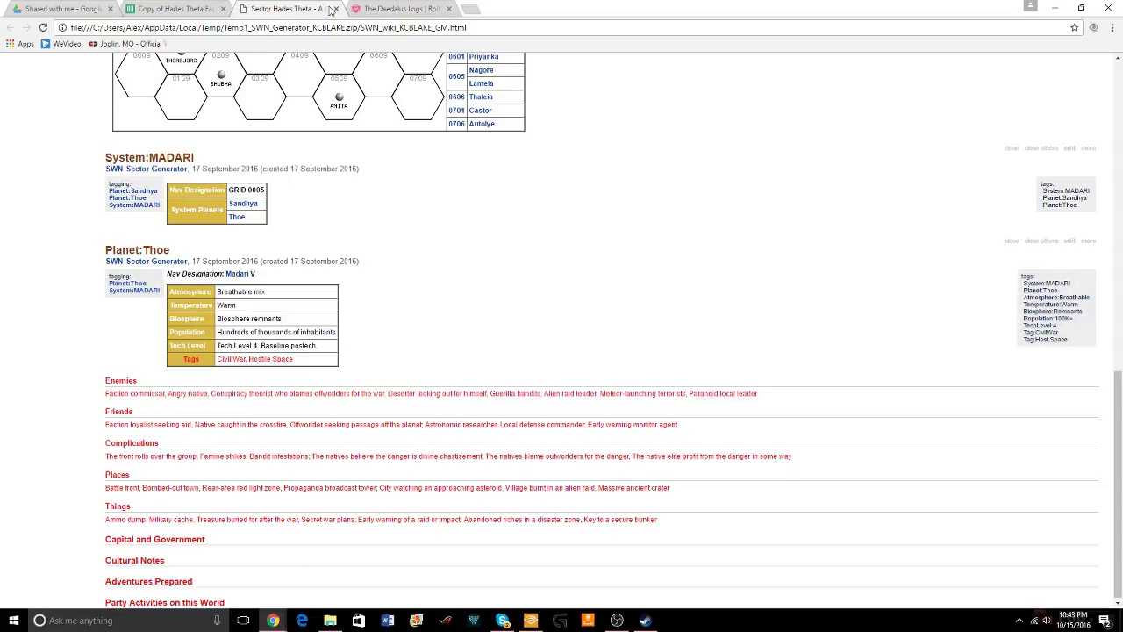
left_click(175, 9)
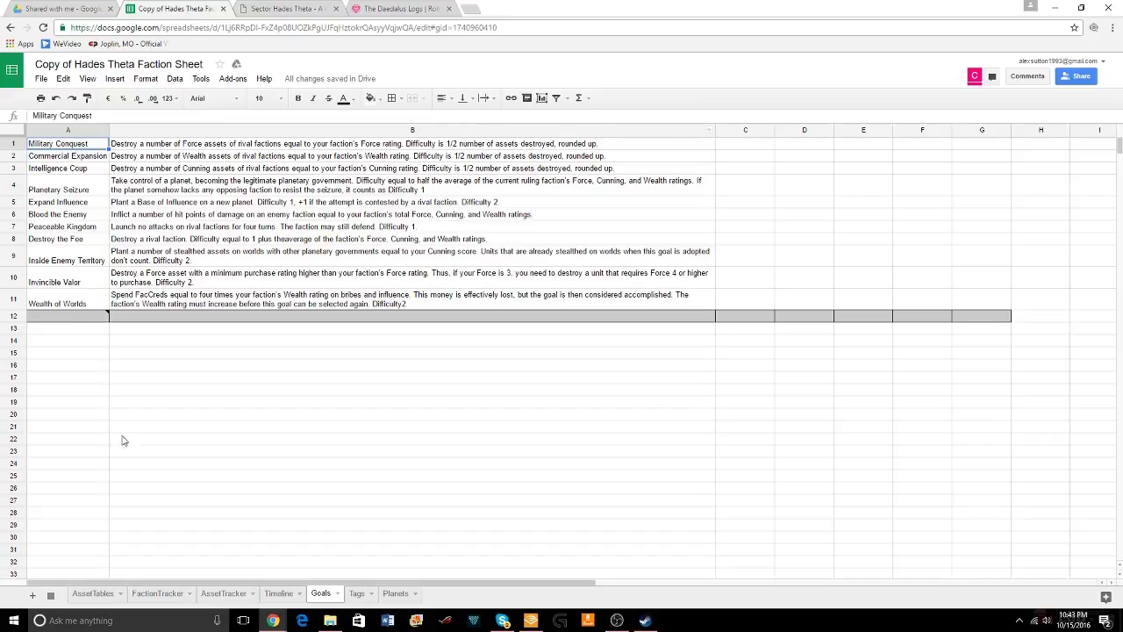
Check the FactionTracker faction table, then go back to the wiki's MADARI and Thoe entries
left_click(171, 593)
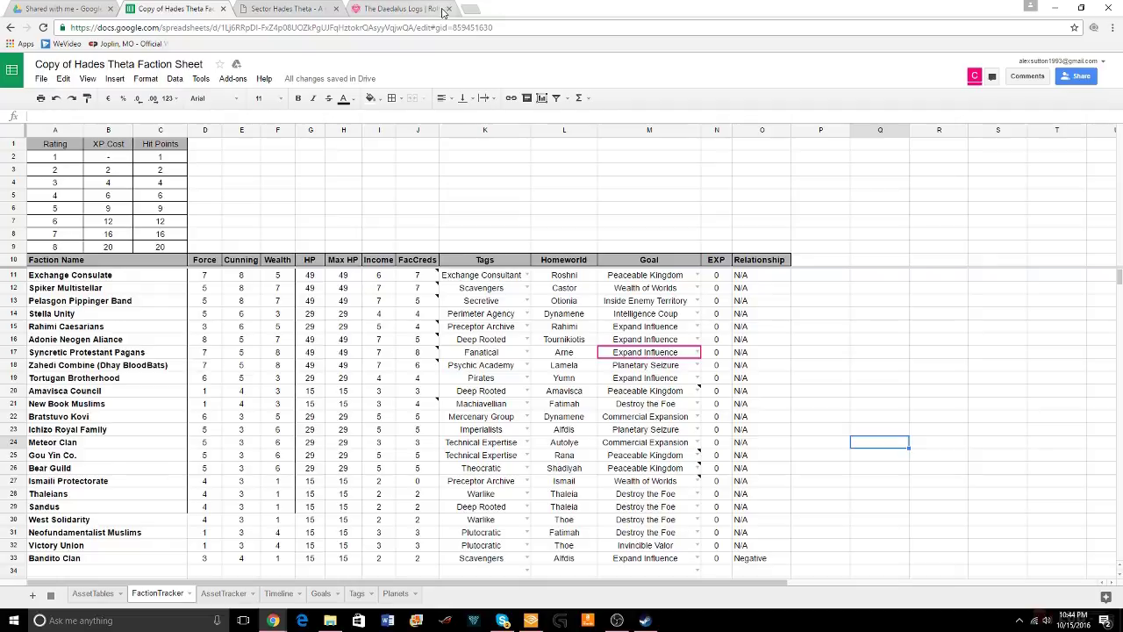
left_click(255, 9)
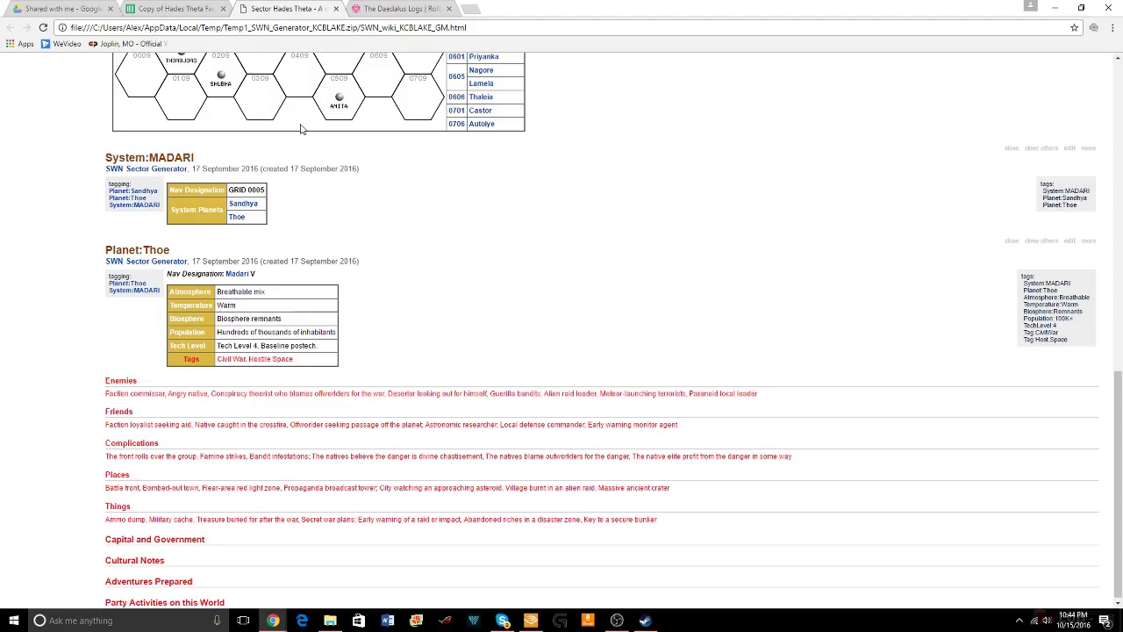
Check the ADONIE system entry, close it and MADARI, then return to the FactionTracker sheet
scroll(426, 286, "up", 1)
scroll(427, 287, "up", 2)
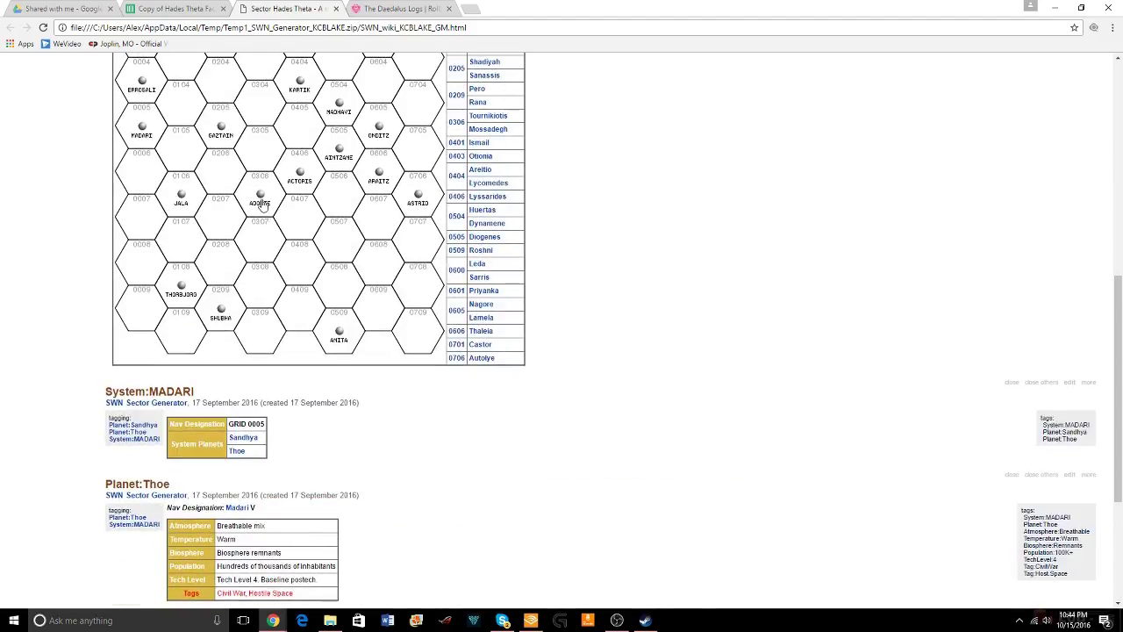
left_click(260, 203)
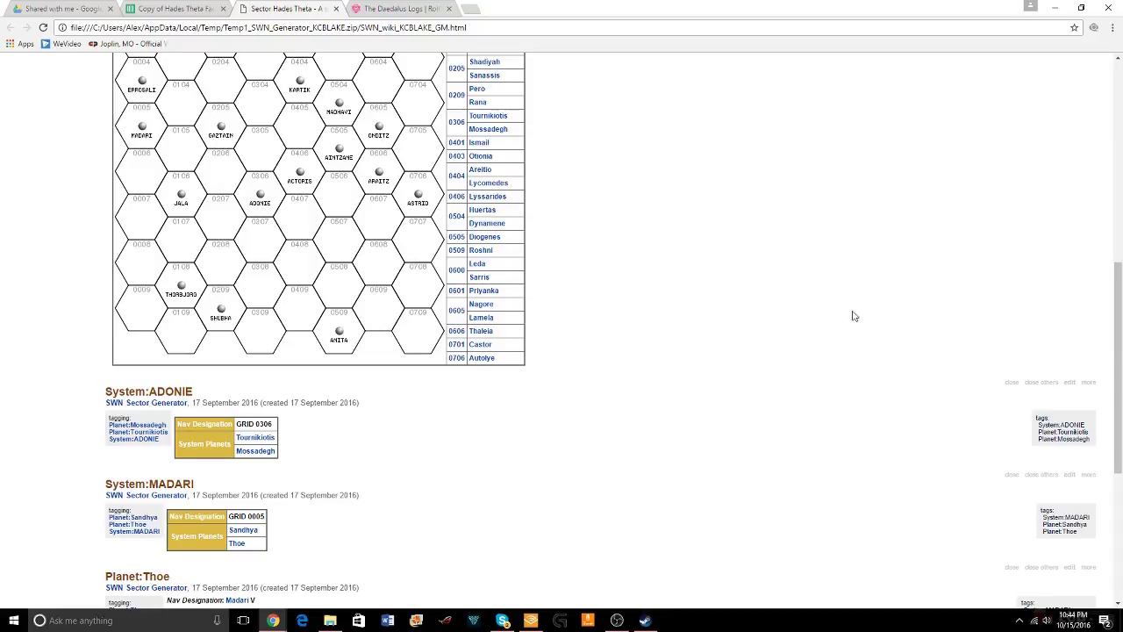
left_click(1011, 383)
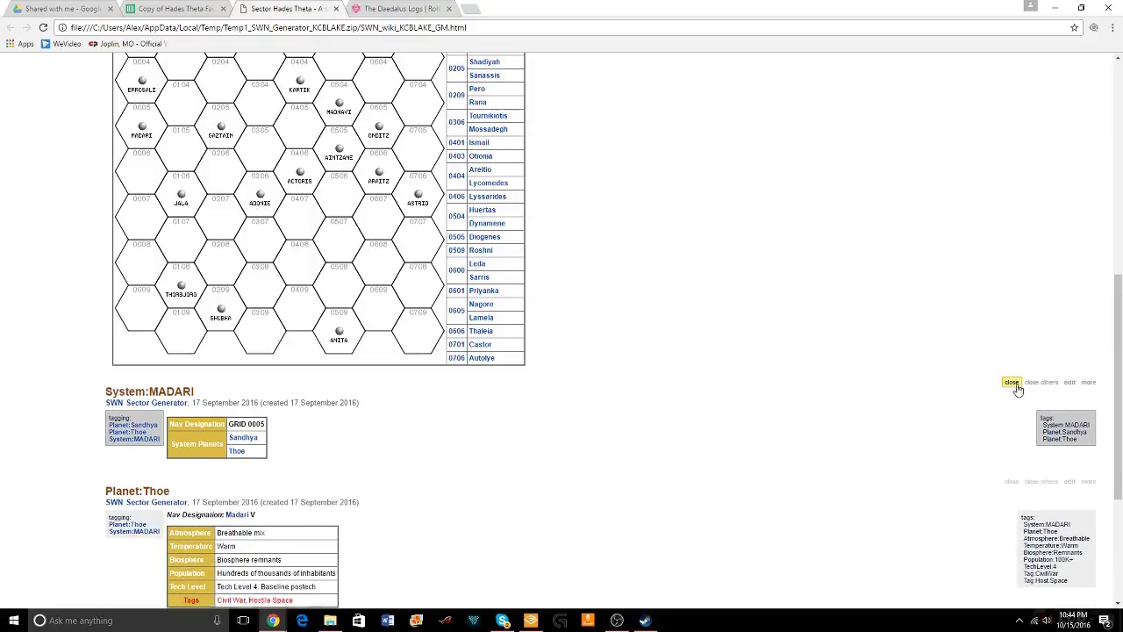
left_click(1011, 383)
left_click(176, 8)
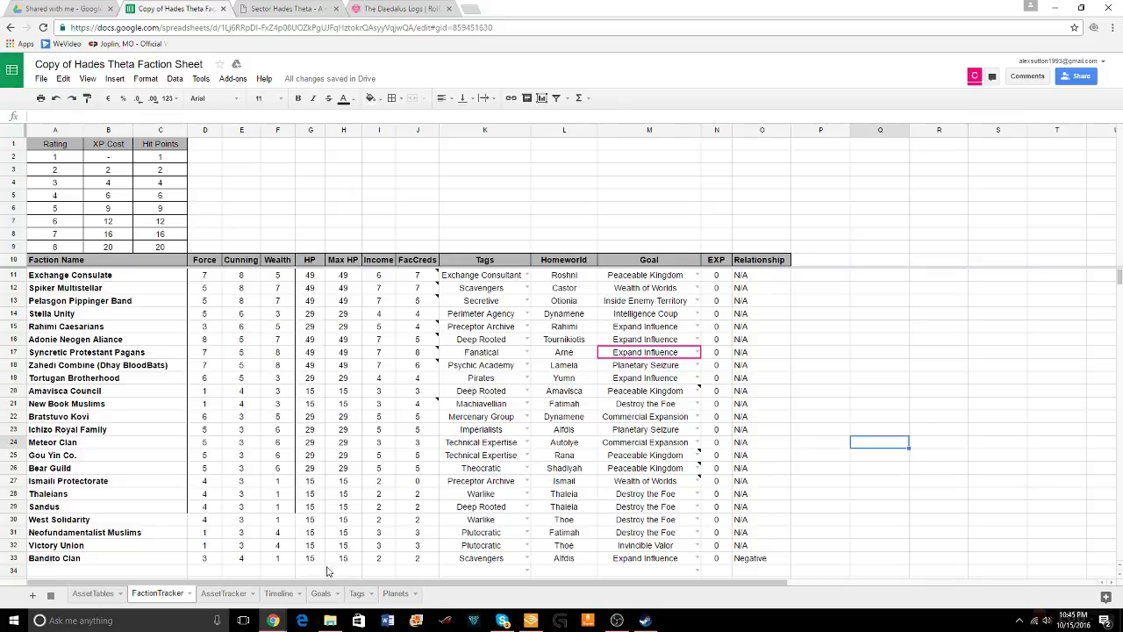
Scroll through the AssetTracker sheet reading asset notes, including Victory Union's three assets on Thoe
left_click(208, 593)
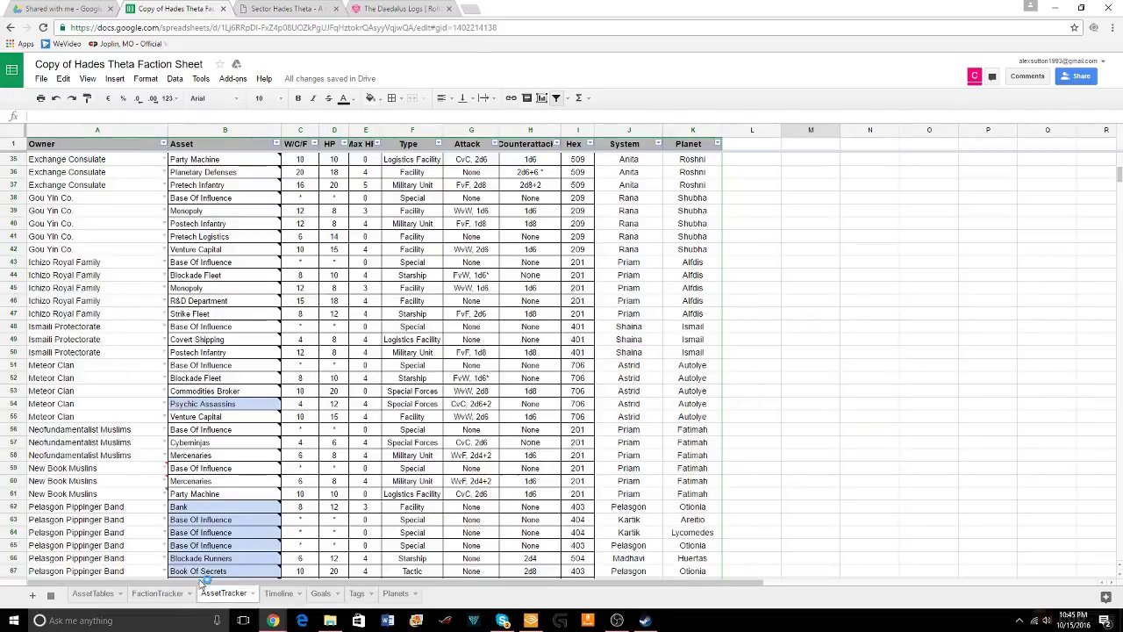
scroll(68, 455, "down", 3)
scroll(67, 454, "down", 8)
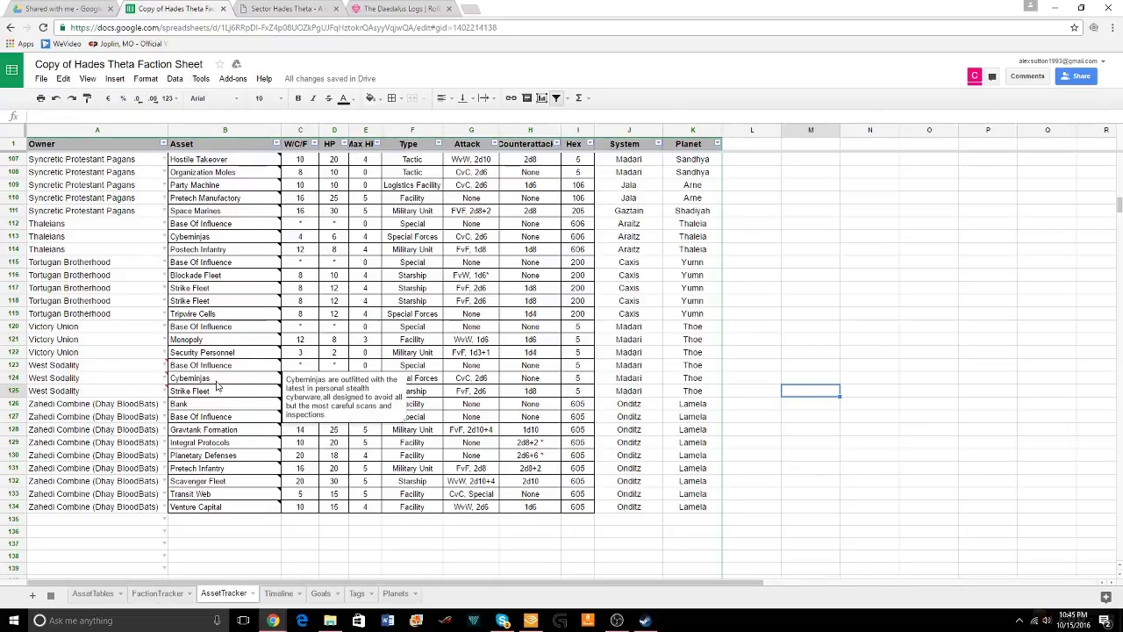
mouse_move(216, 399)
scroll(216, 399, "up", 7)
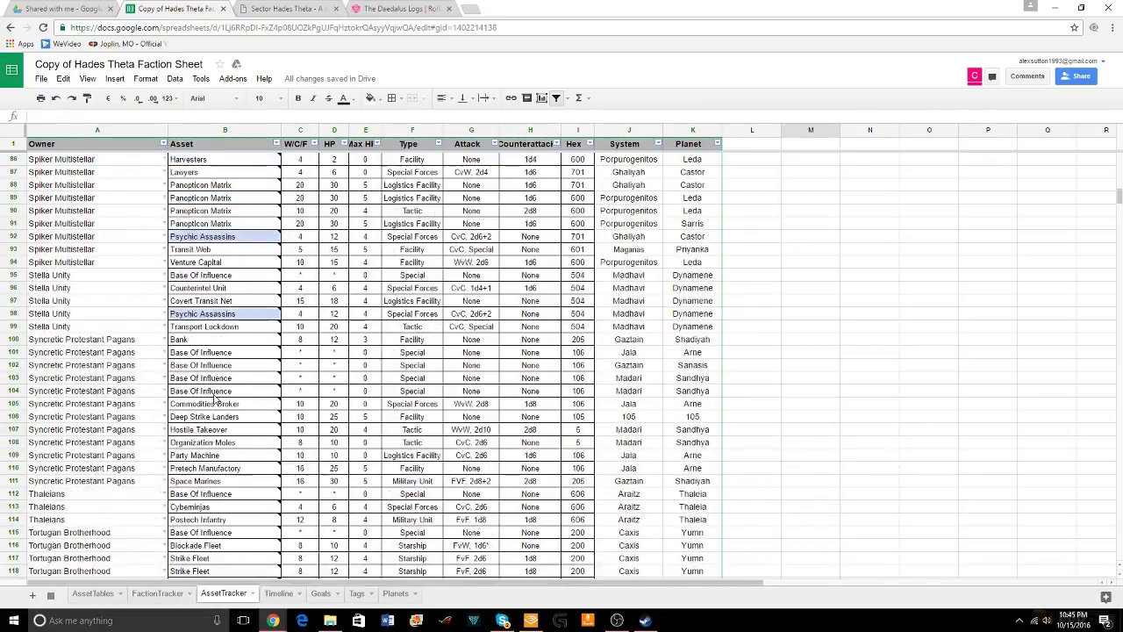
scroll(216, 400, "up", 1)
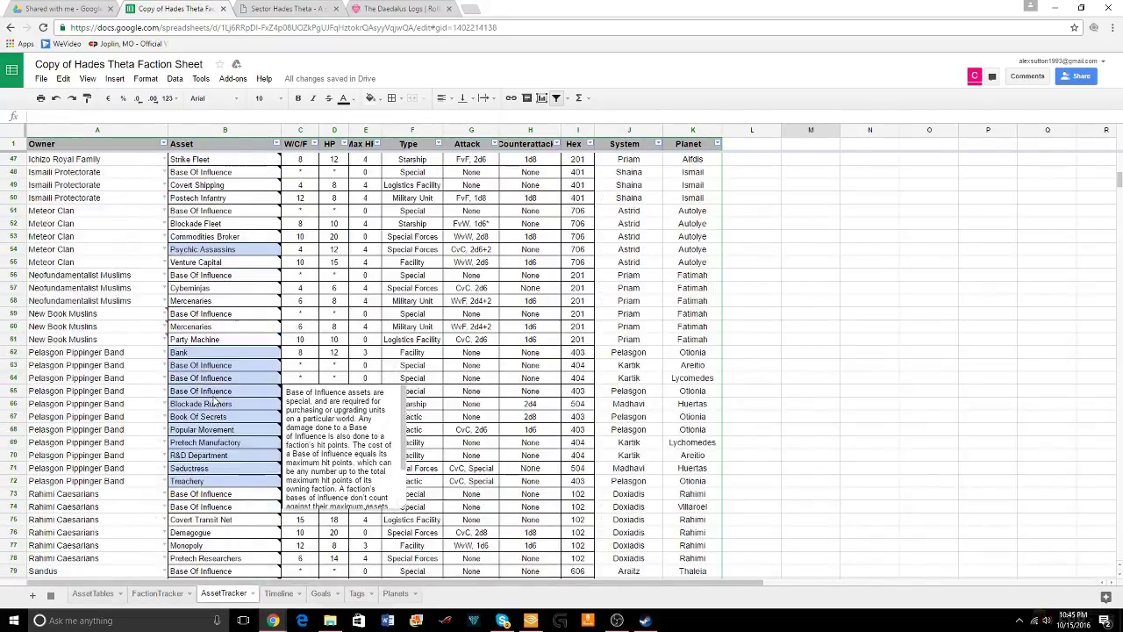
scroll(216, 399, "up", 1)
scroll(216, 400, "down", 2)
scroll(212, 402, "down", 7)
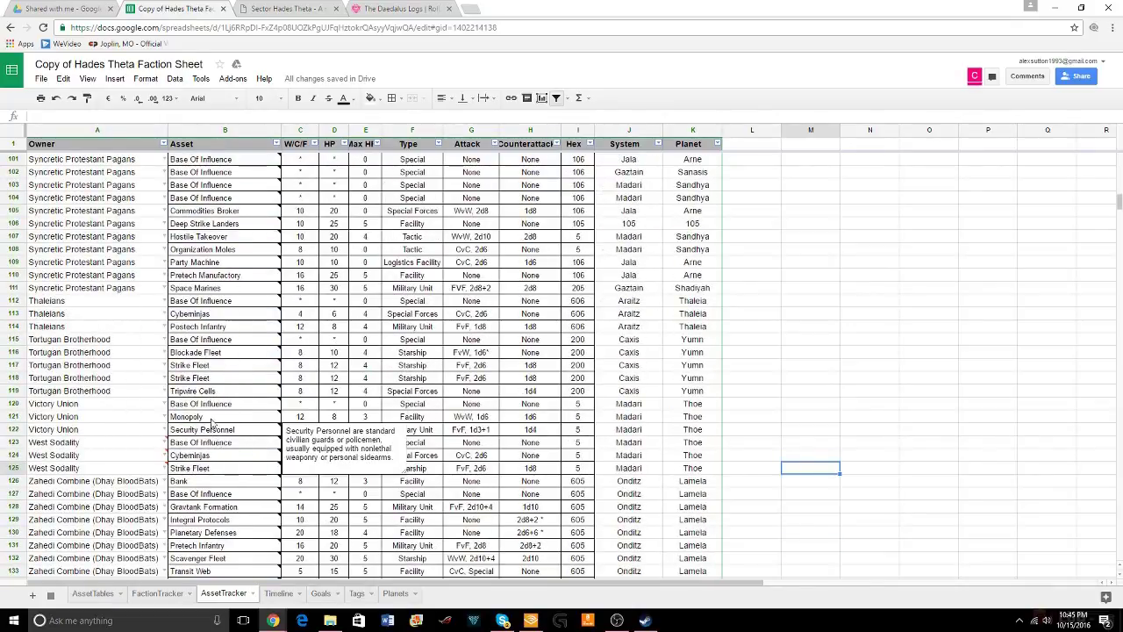
mouse_move(213, 422)
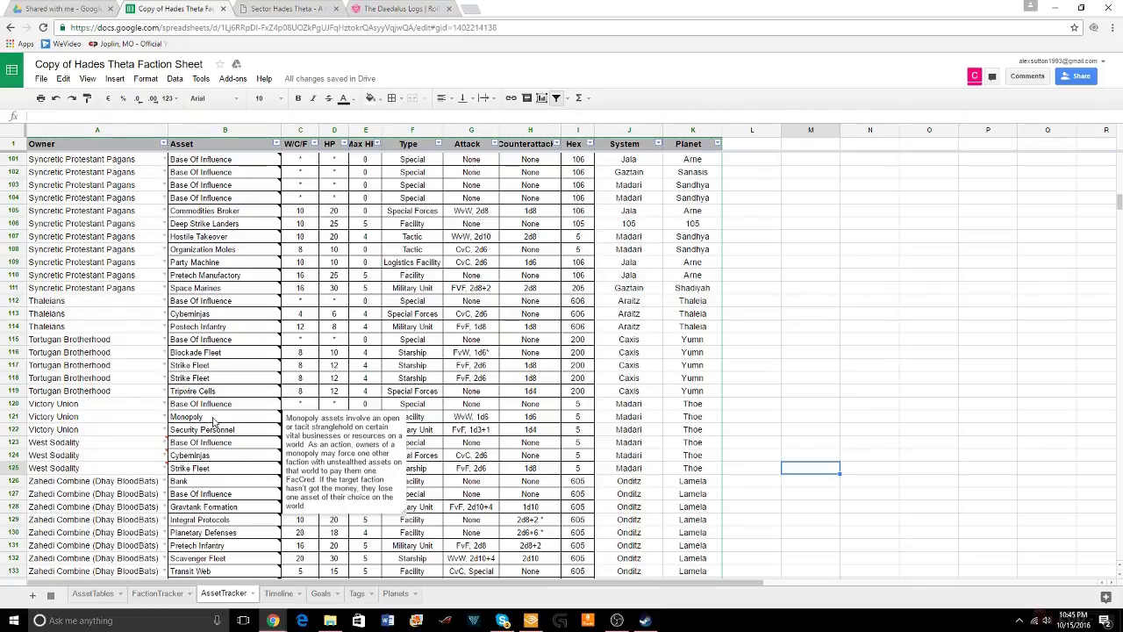
mouse_move(249, 436)
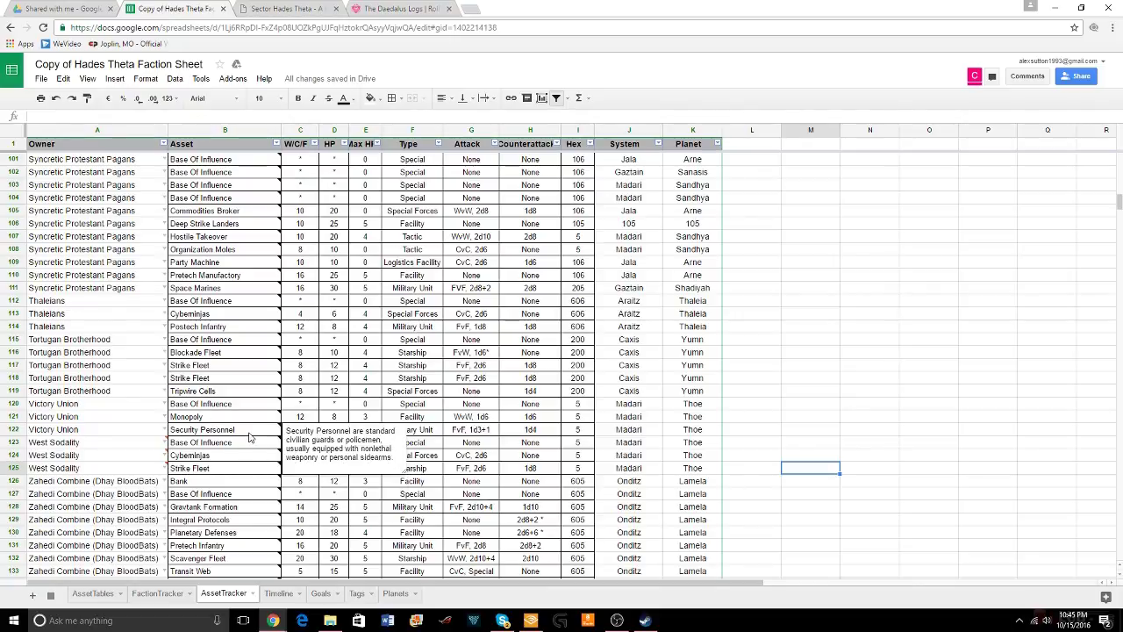
mouse_move(231, 474)
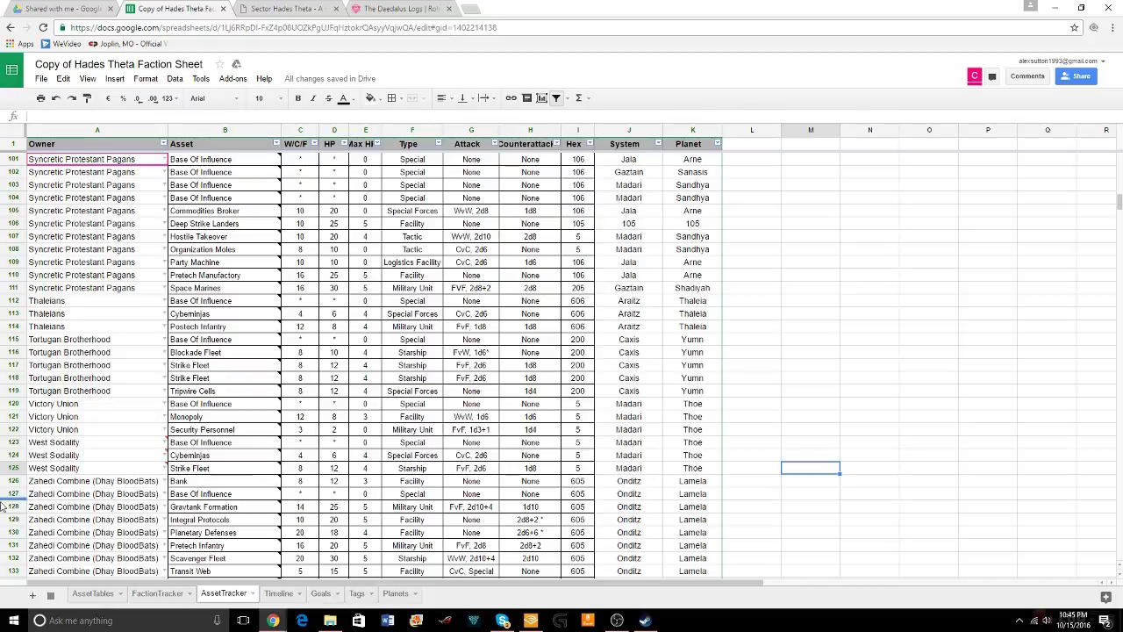
mouse_move(160, 447)
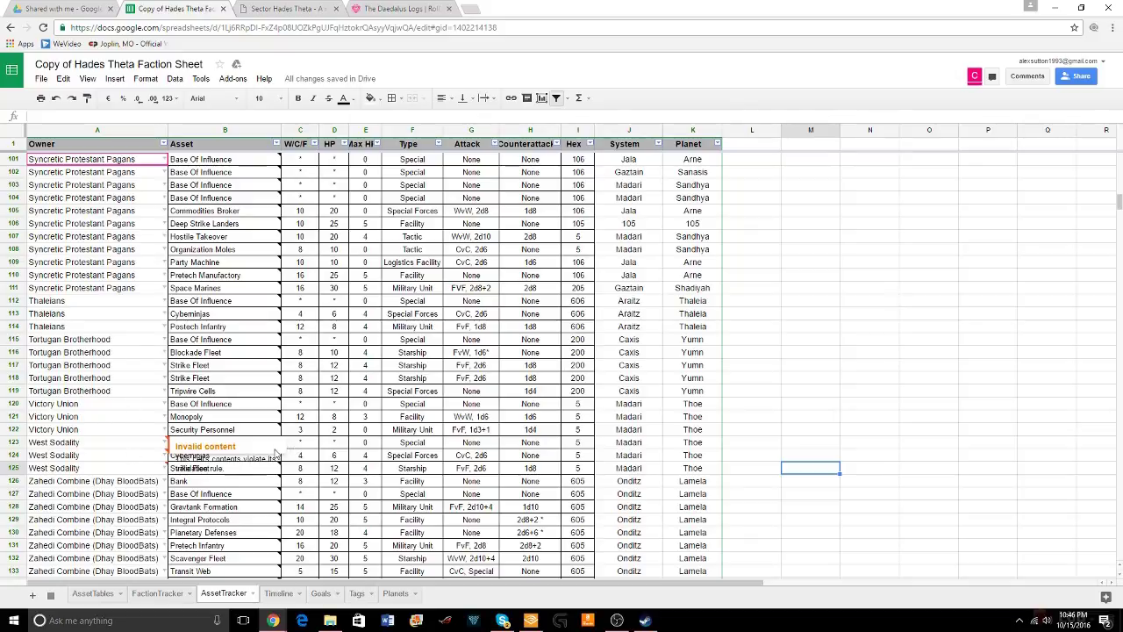
left_click(759, 393)
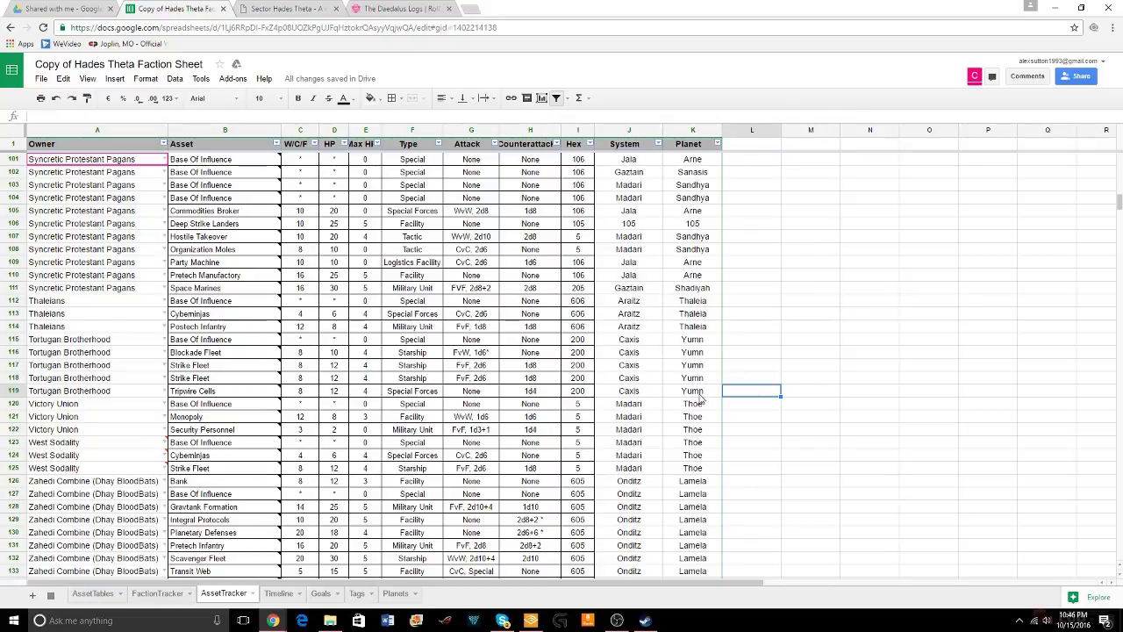
mouse_move(218, 378)
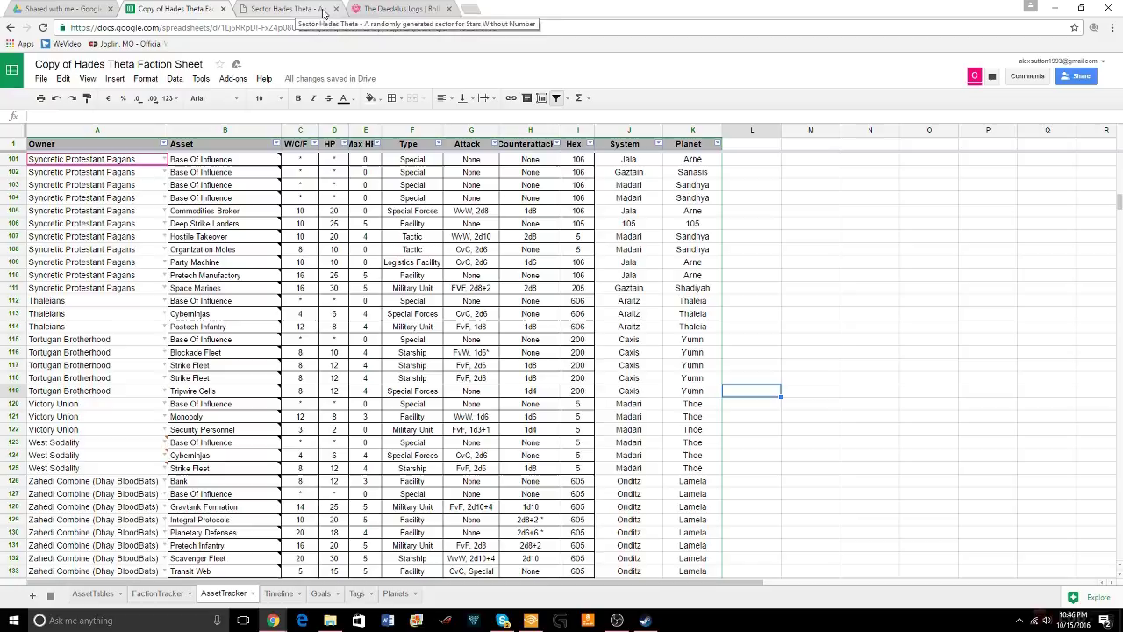
Back in the wiki, close Planet:Thoe and look up GAZTAIN's planet Shadiyah
left_click(292, 8)
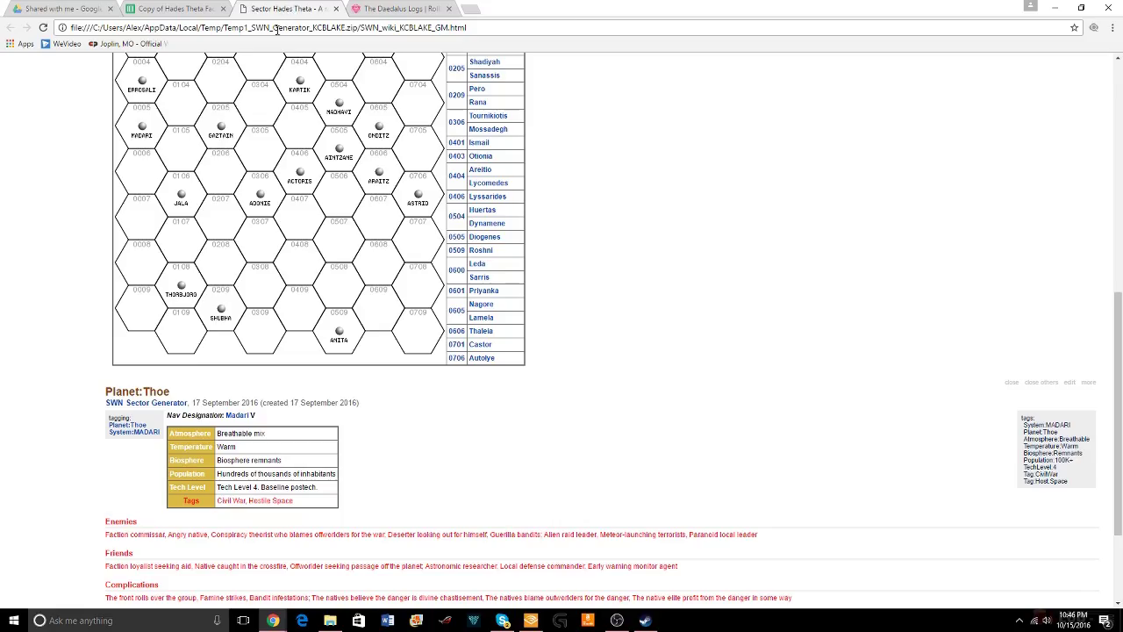
left_click(1012, 385)
left_click(229, 377)
left_click(250, 588)
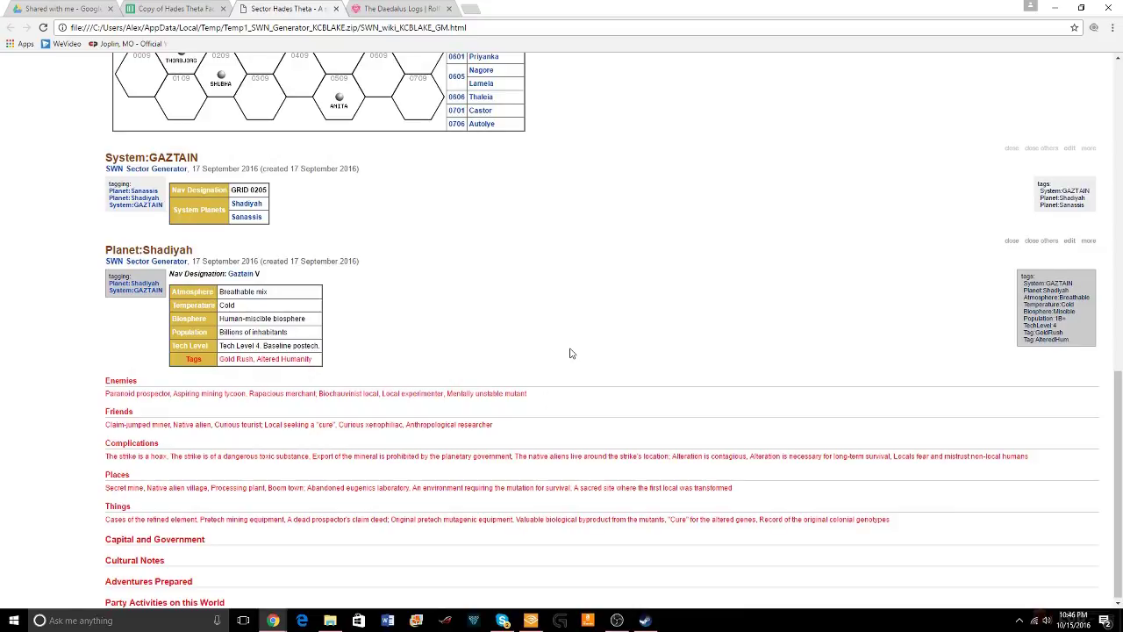
left_click(1011, 241)
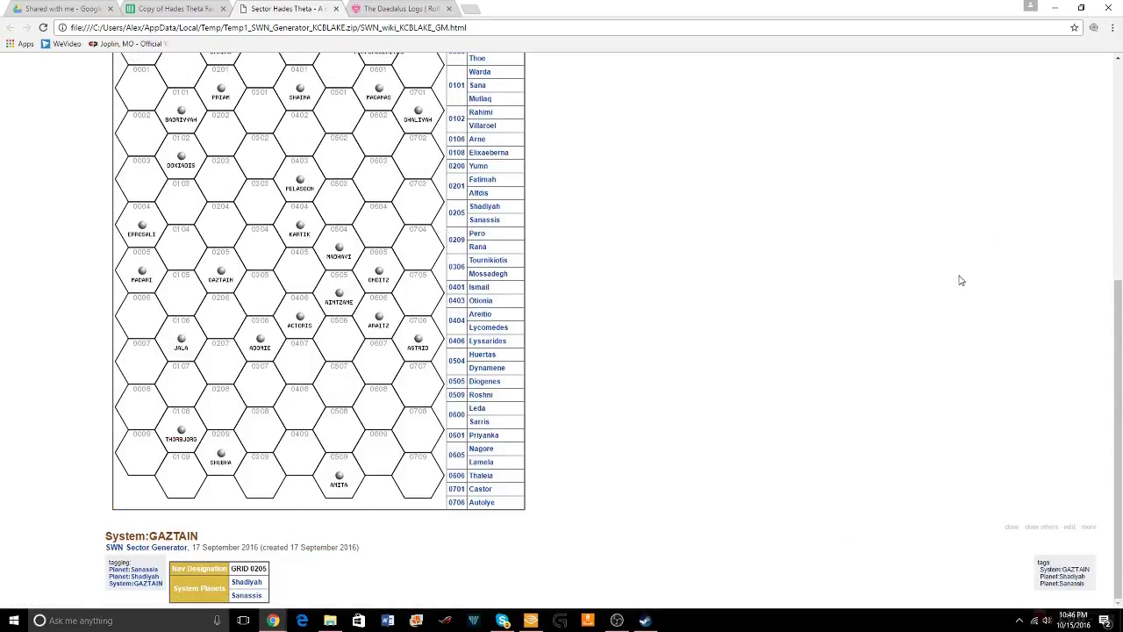
Look up the MADARI system and planet Sandhya, then close the MADARI, Sandhya and GAZTAIN entries
left_click(142, 276)
double_click(243, 582)
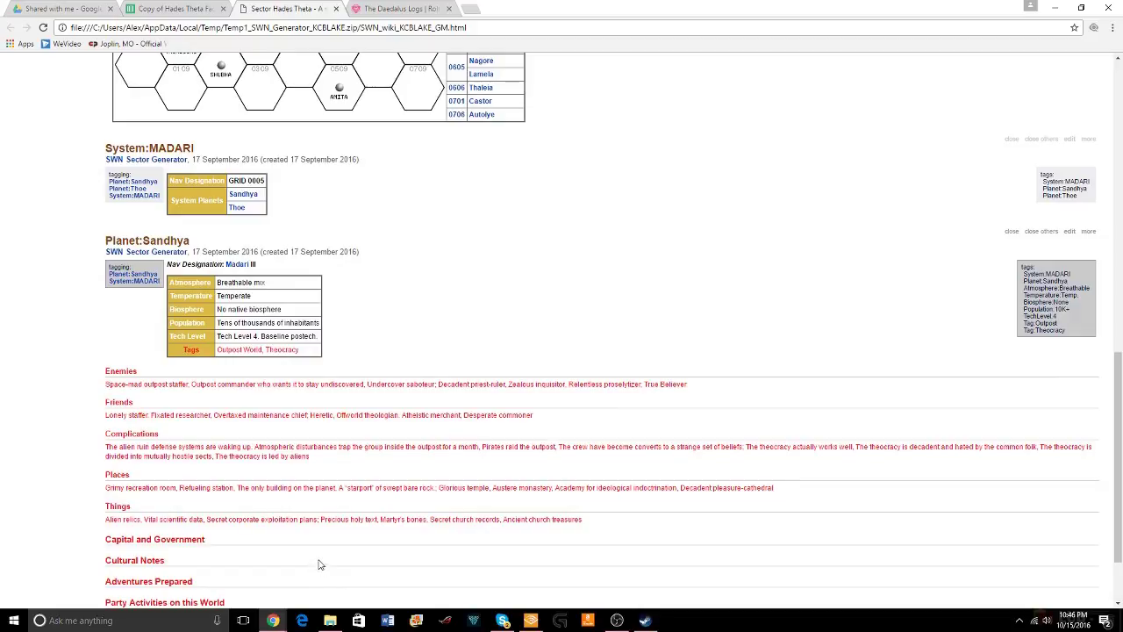
scroll(333, 350, "up", 3)
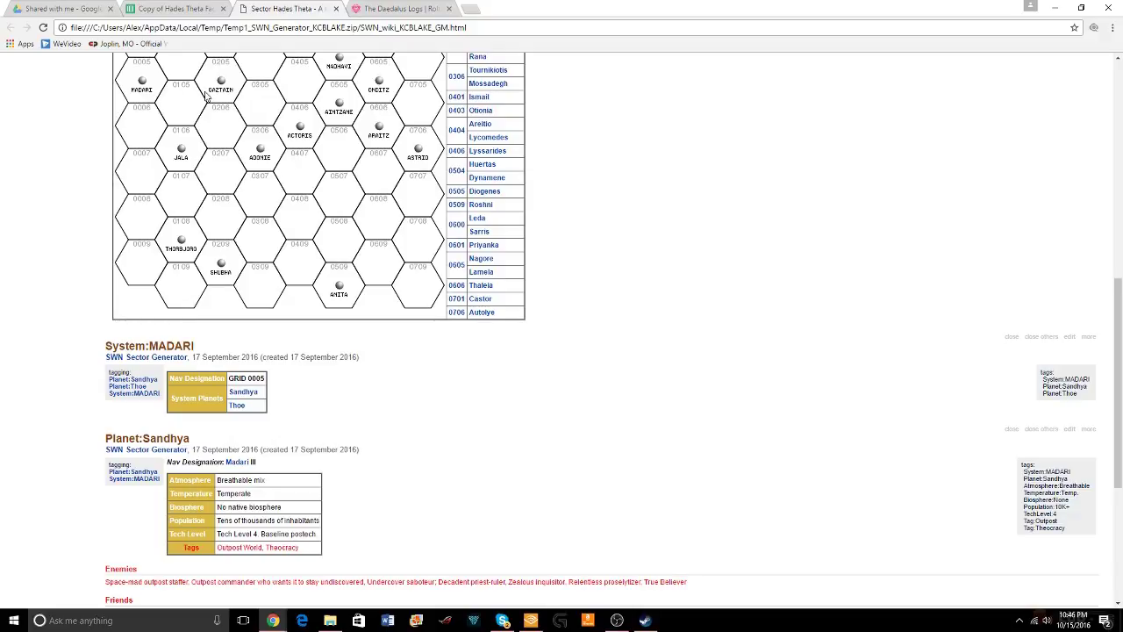
left_click(1011, 337)
left_click(1011, 338)
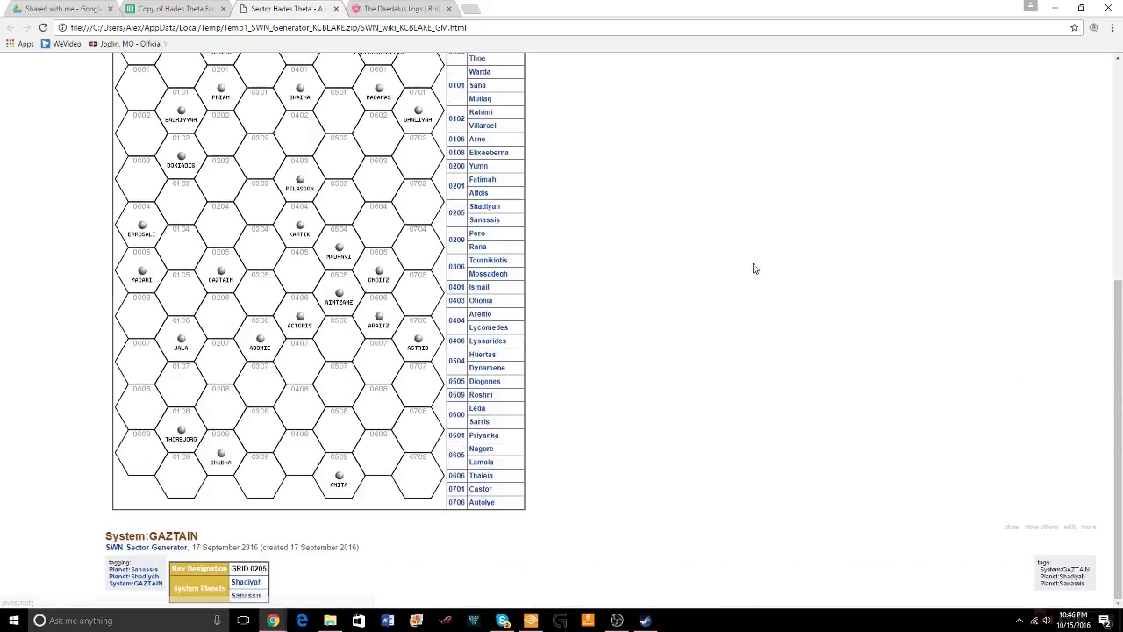
scroll(976, 580, "up", 1)
left_click(1012, 585)
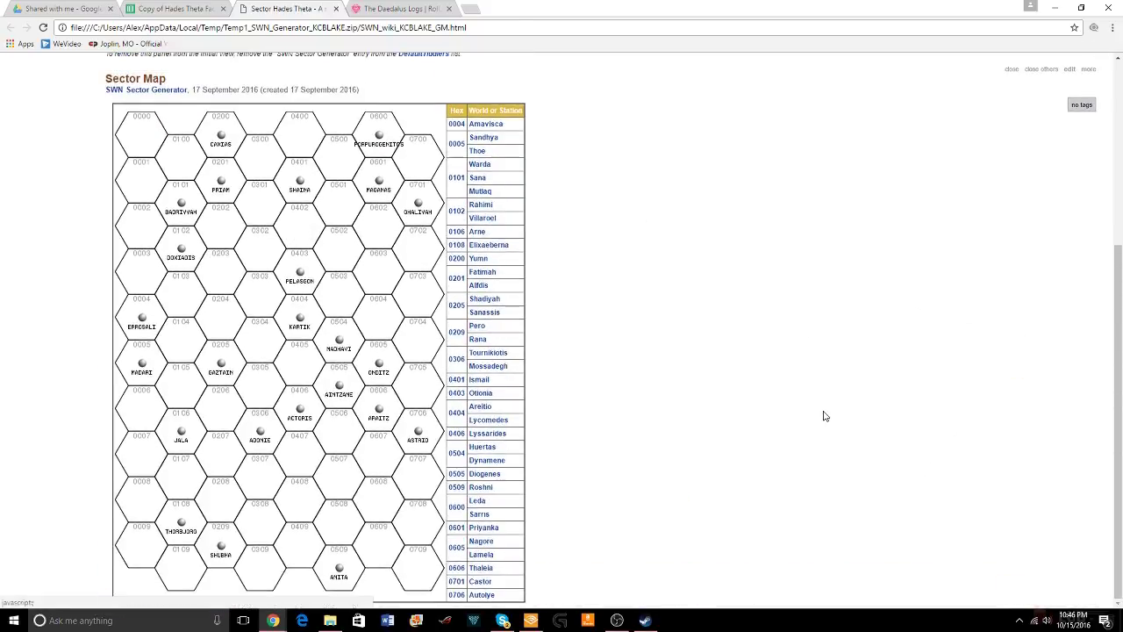
Bring up the Goals sheet (Military Conquest to Wealth of Worlds), briefly glancing at the Roll20 and wiki tabs
left_click(378, 15)
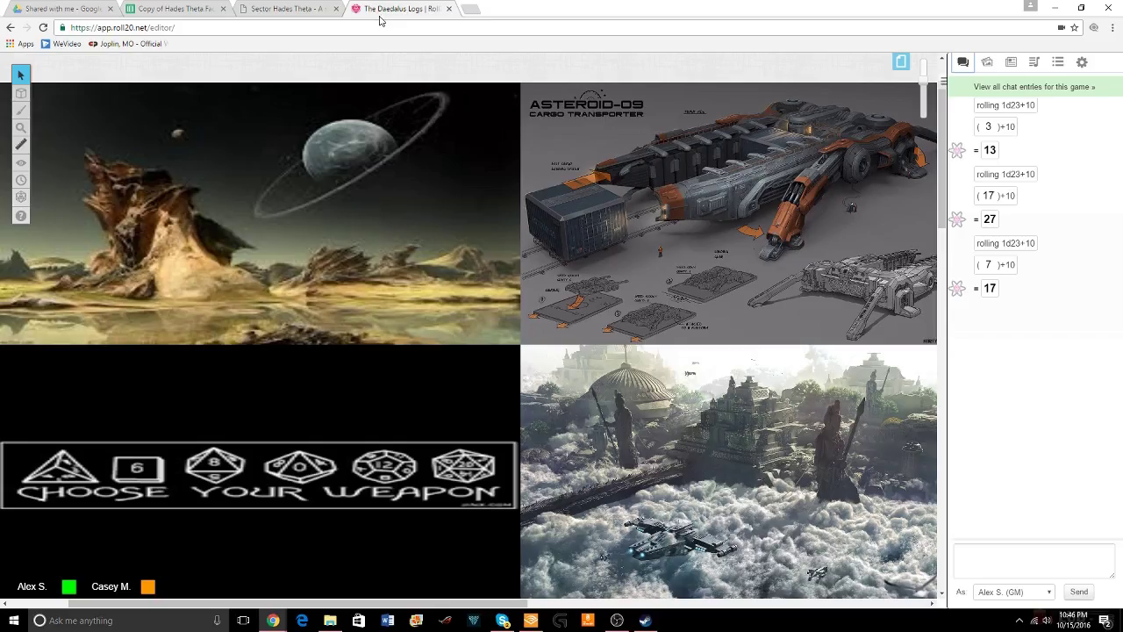
left_click(205, 7)
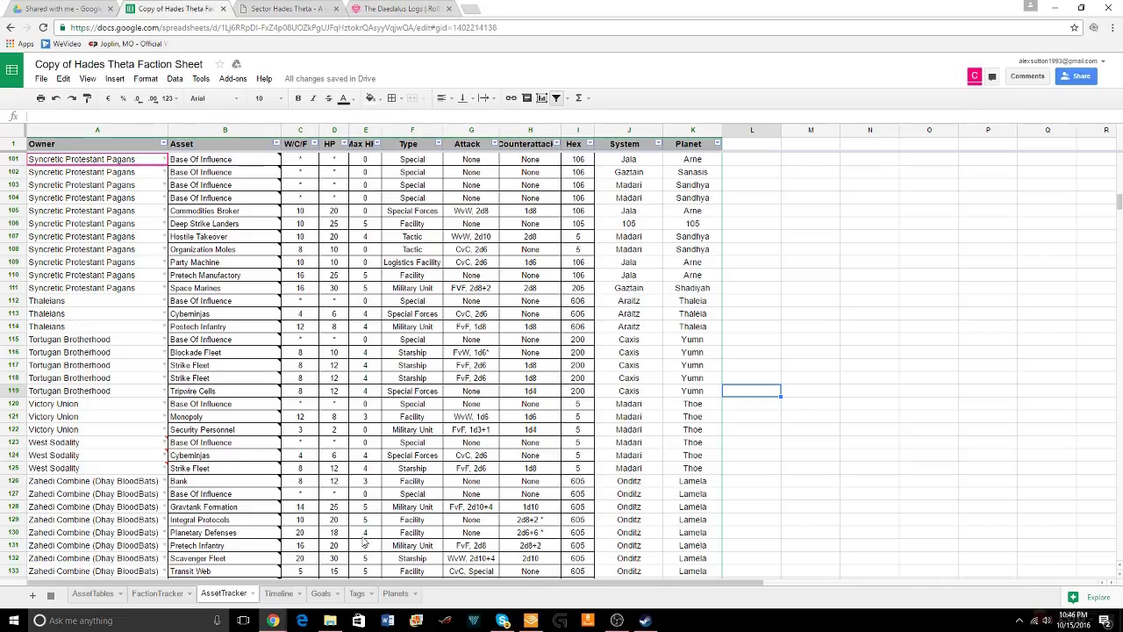
left_click(327, 595)
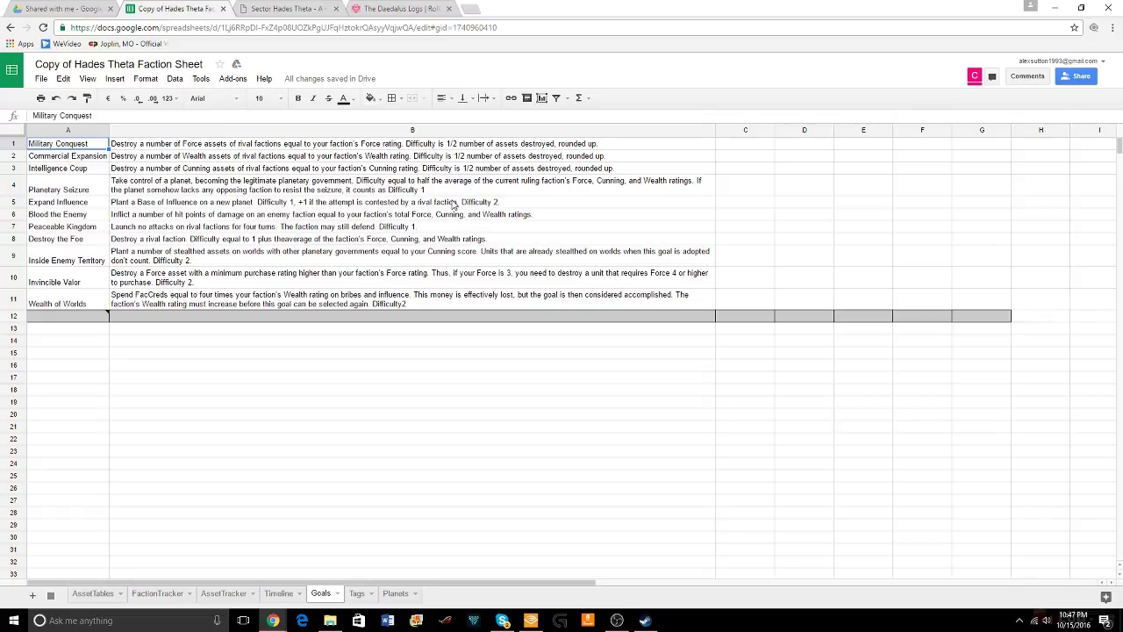
left_click(369, 13)
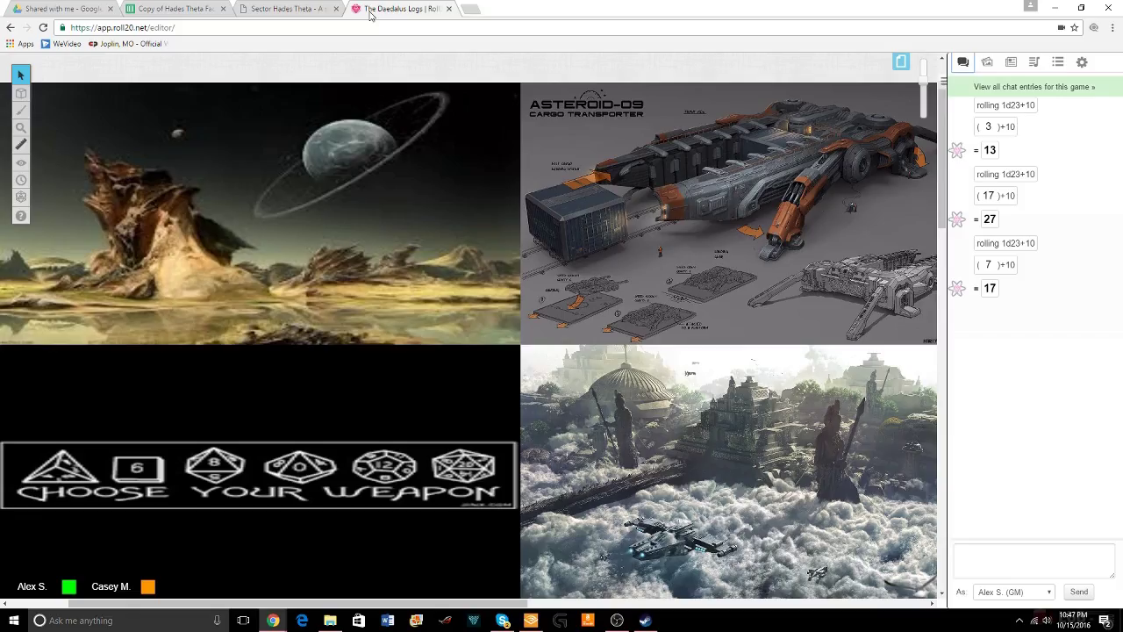
left_click(285, 9)
left_click(186, 9)
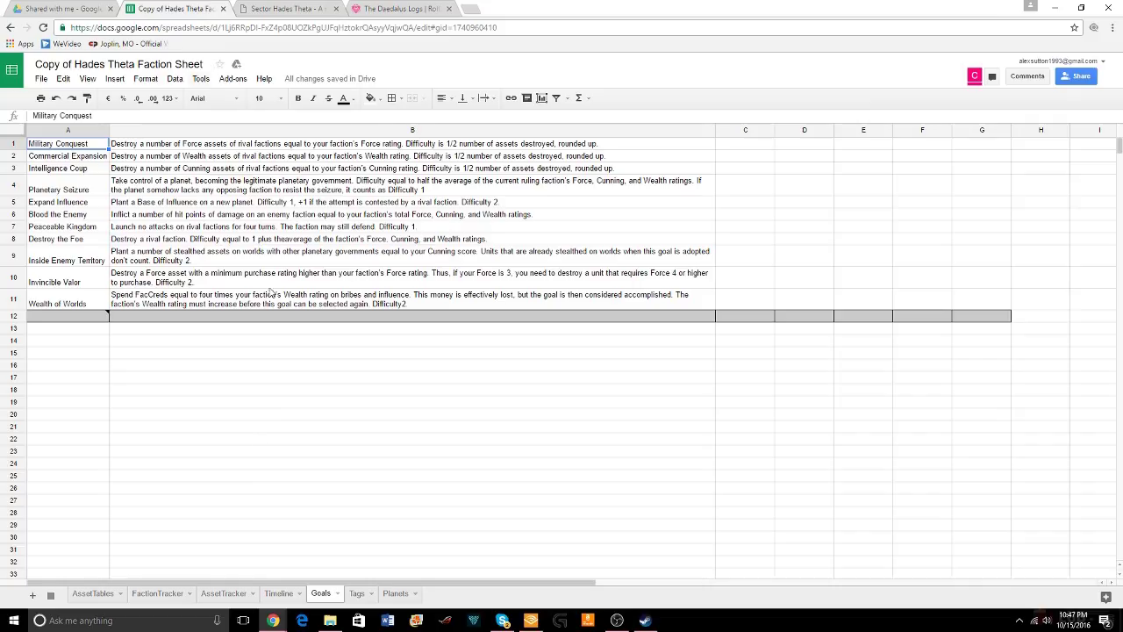
Review the January 3200 Timeline log, then go back to the Goals sheet
left_click(283, 597)
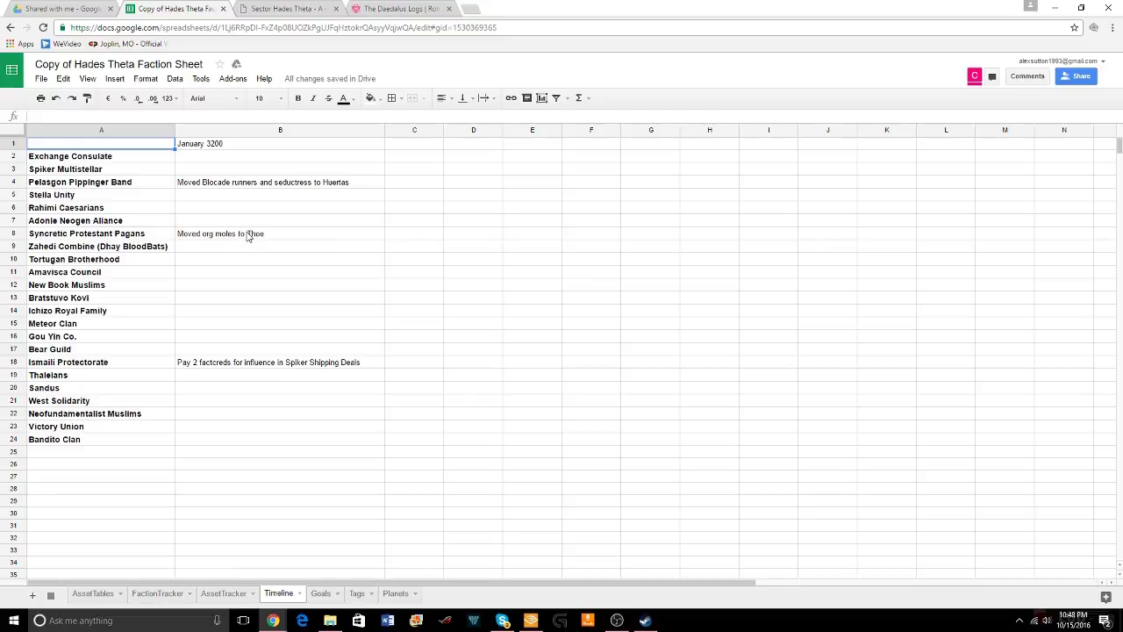
left_click(321, 594)
Look through the AssetTracker and AssetTables sheets, then return to FactionTracker
left_click(156, 595)
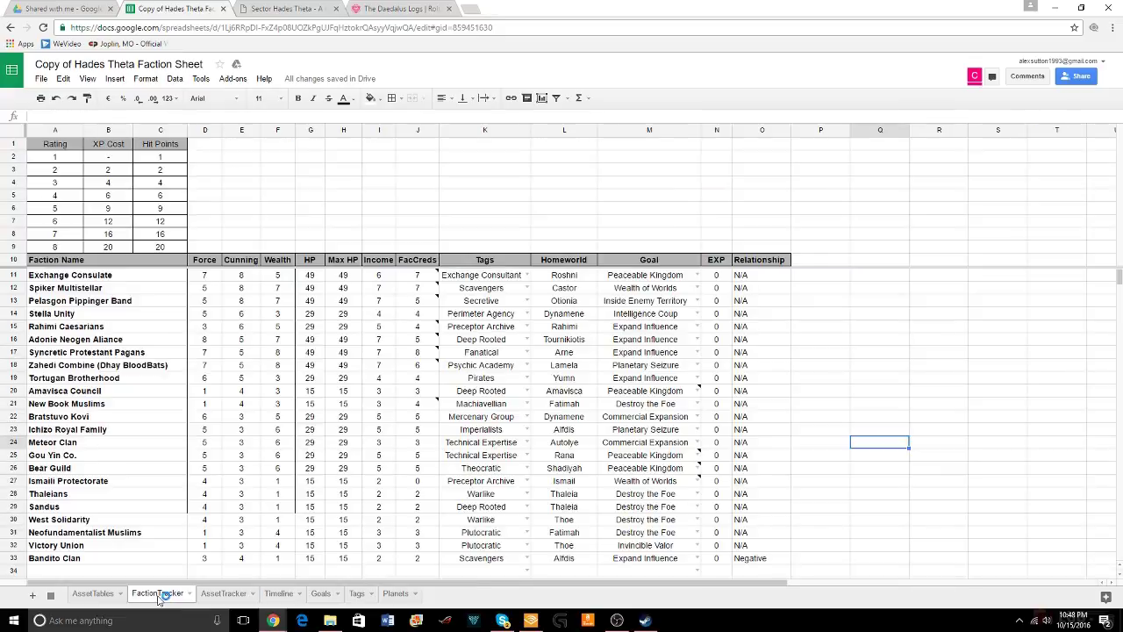
left_click(221, 594)
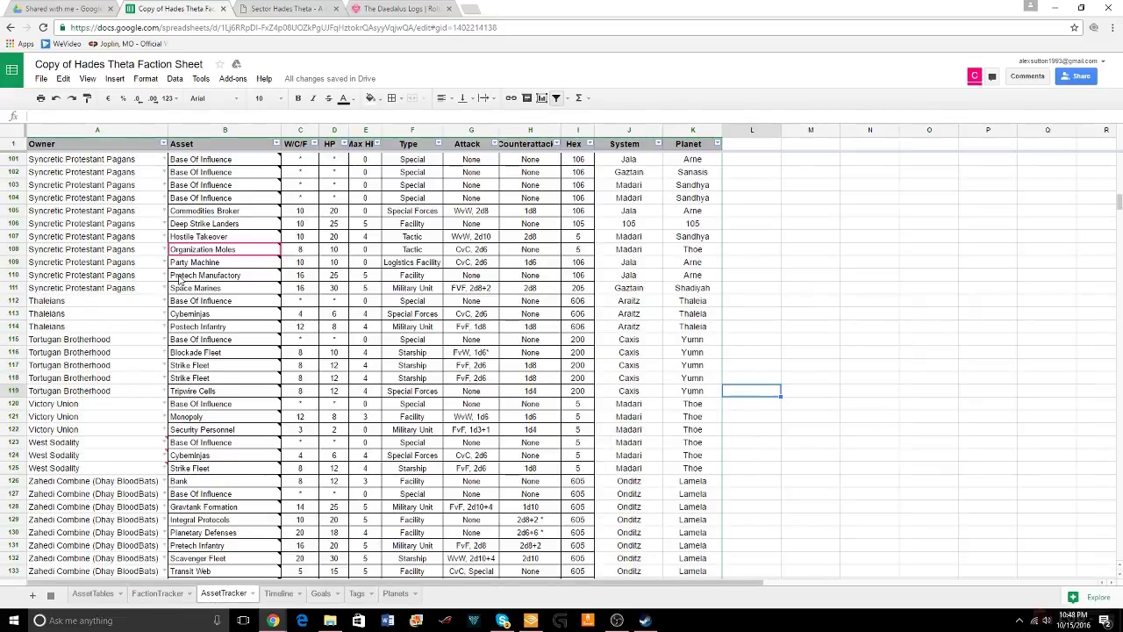
mouse_move(187, 295)
left_click(105, 594)
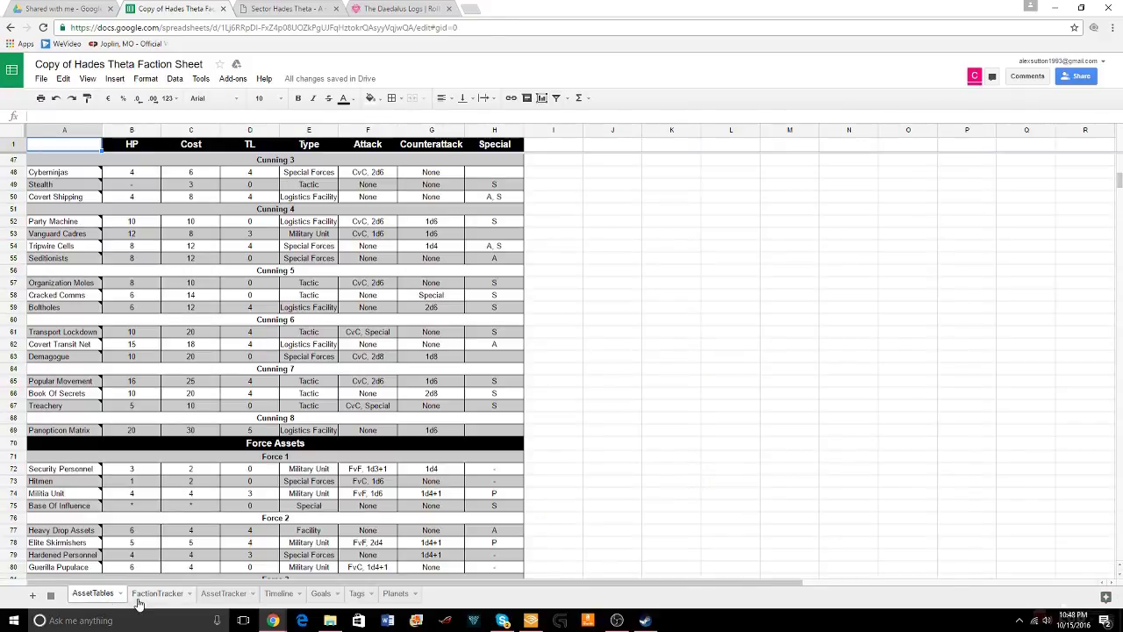
left_click(139, 597)
Start editing Pelasgon Pippinger Band's FacCreds, then cancel the edit with Escape
mouse_move(424, 338)
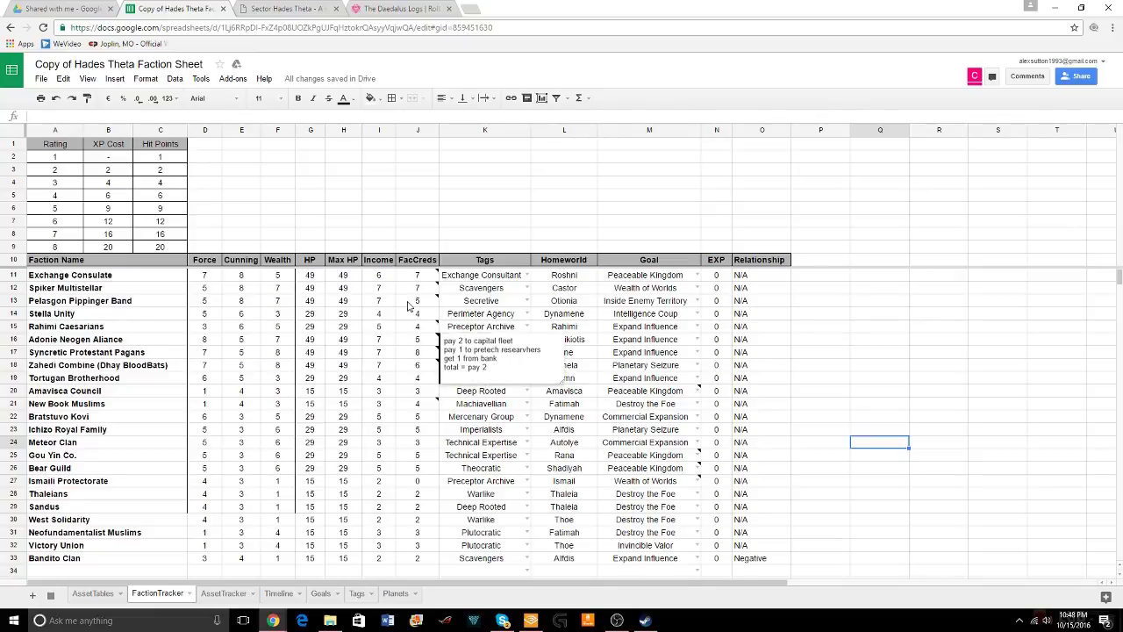
left_click(418, 302)
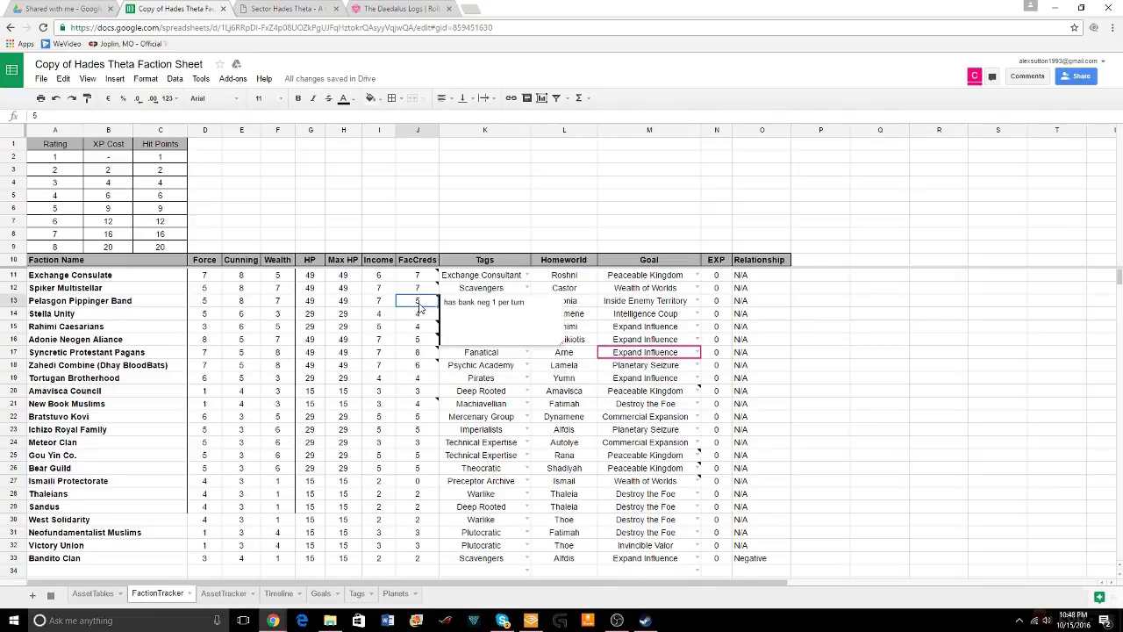
type("4")
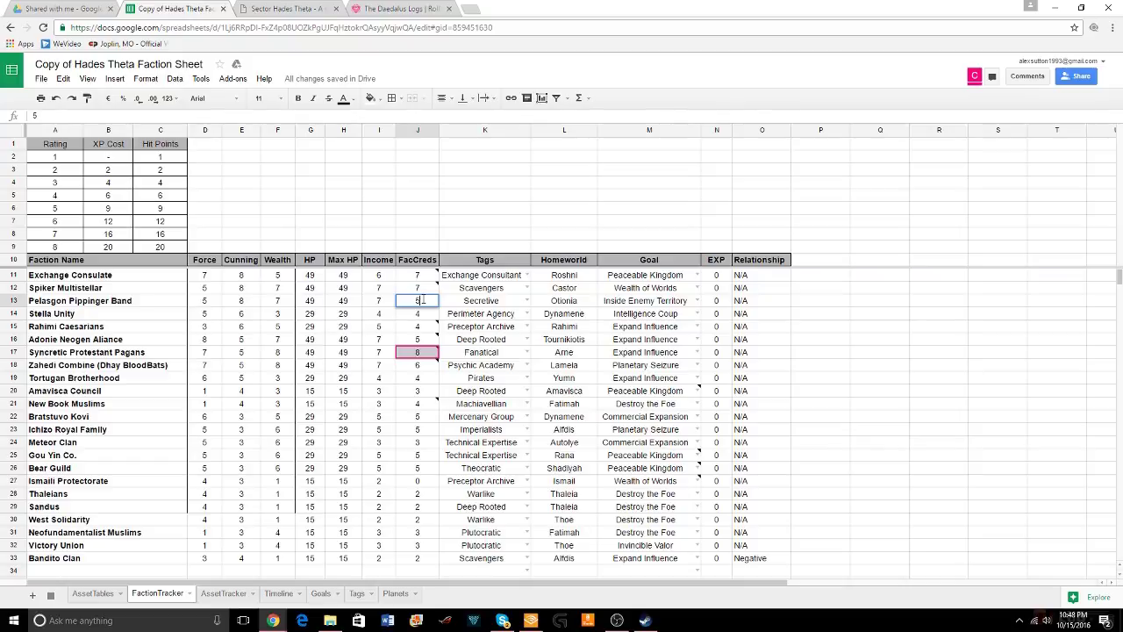
key("Escape")
key("Right")
Select Syncretic Protestant Pagans' FacCreds cell and read its bank and party machine note
left_click(419, 353)
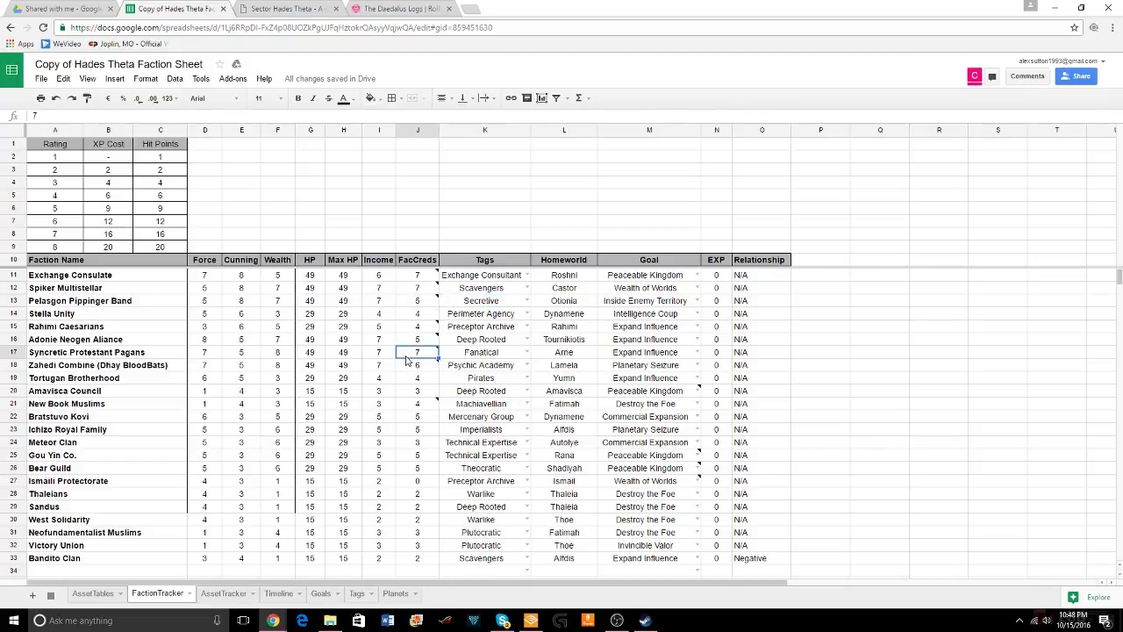
mouse_move(407, 361)
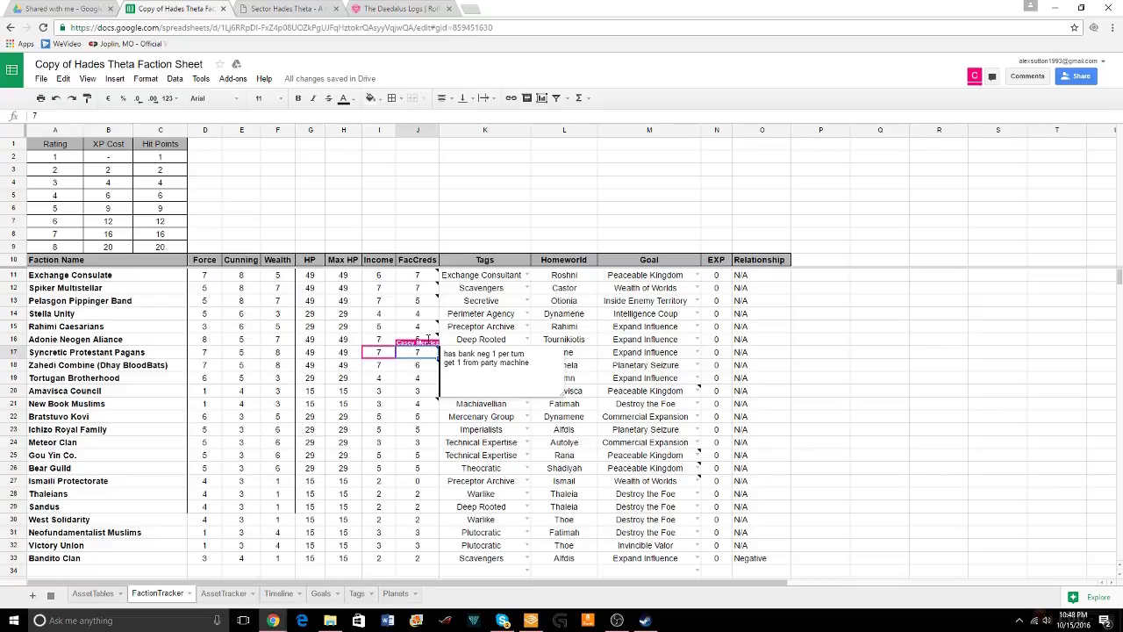
left_click(603, 237)
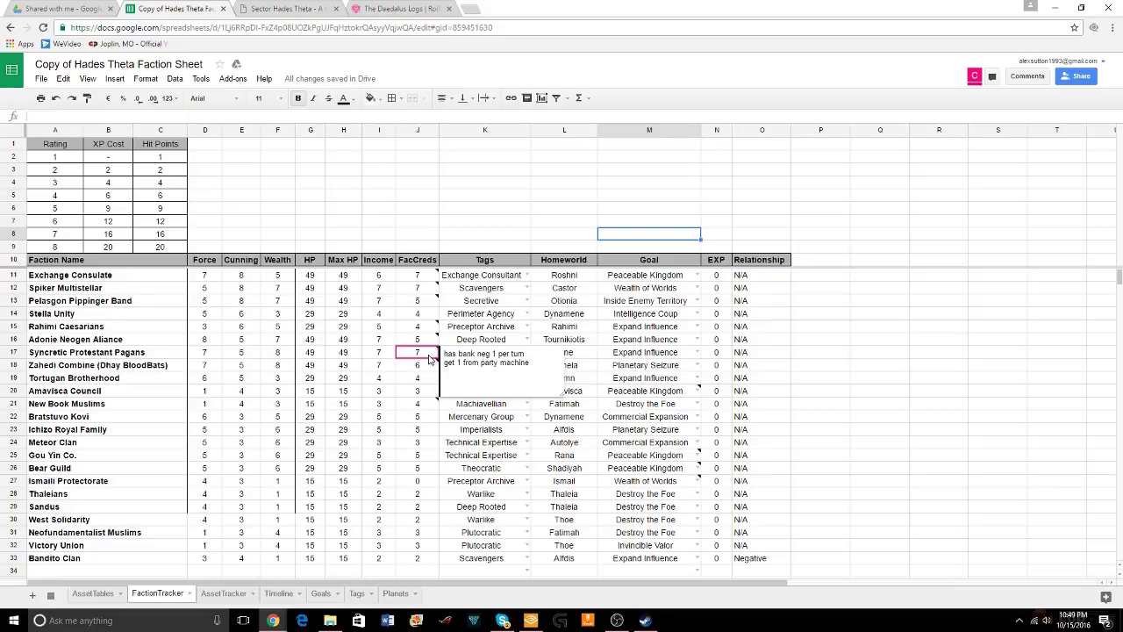
Close the FacCreds note, then mark O17 Friendly in green and O33 as Enemy
left_click(813, 380)
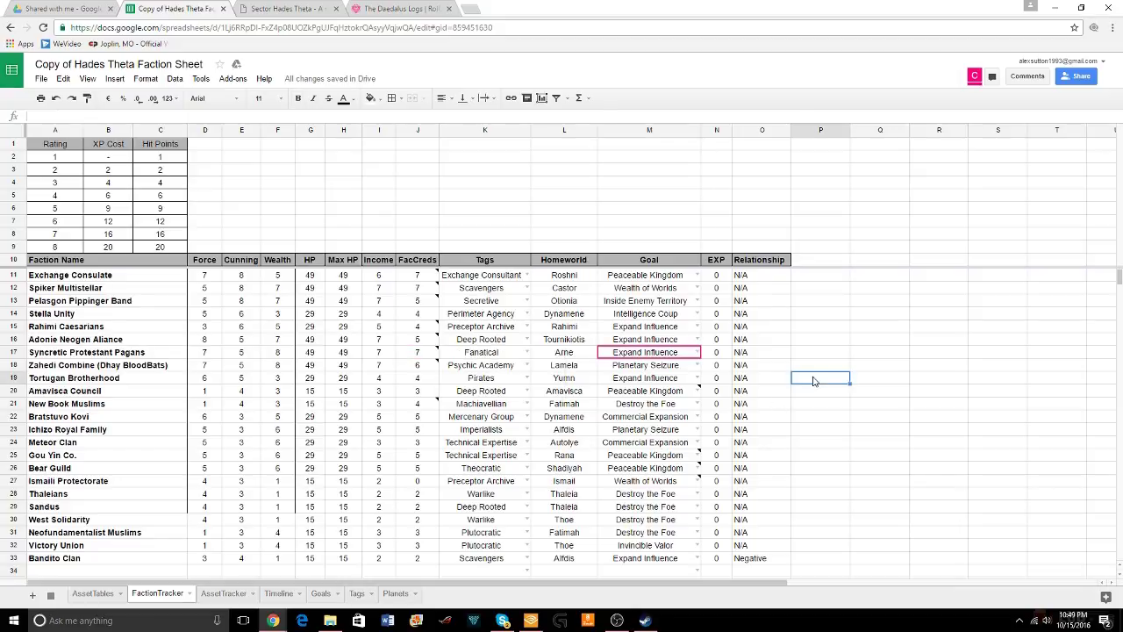
left_click(809, 367)
type("Friendly")
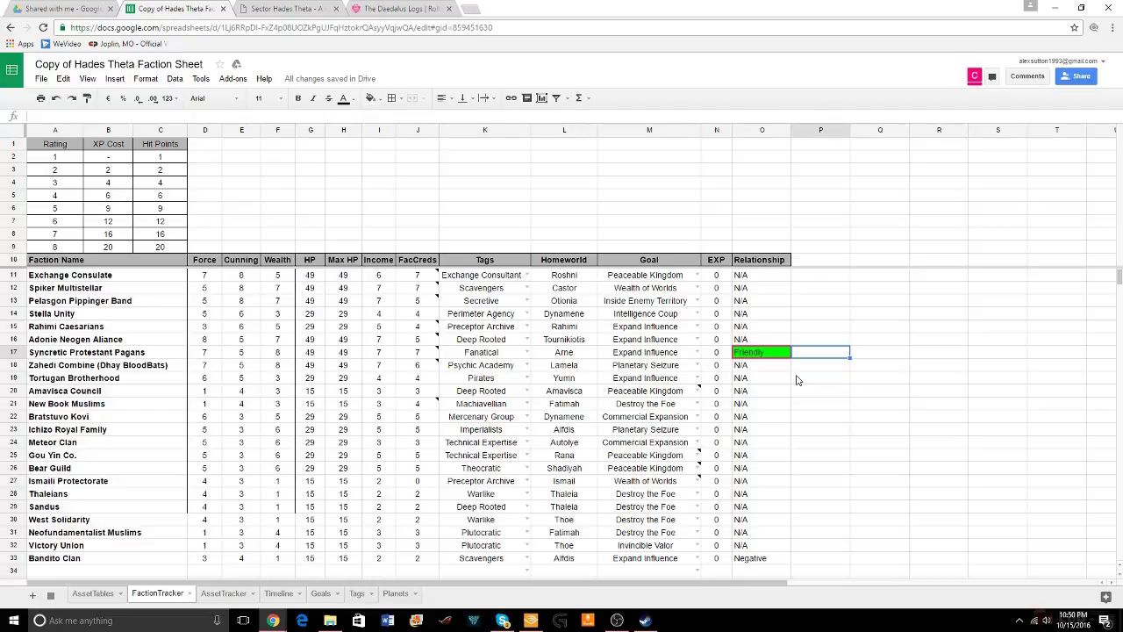
left_click(783, 369)
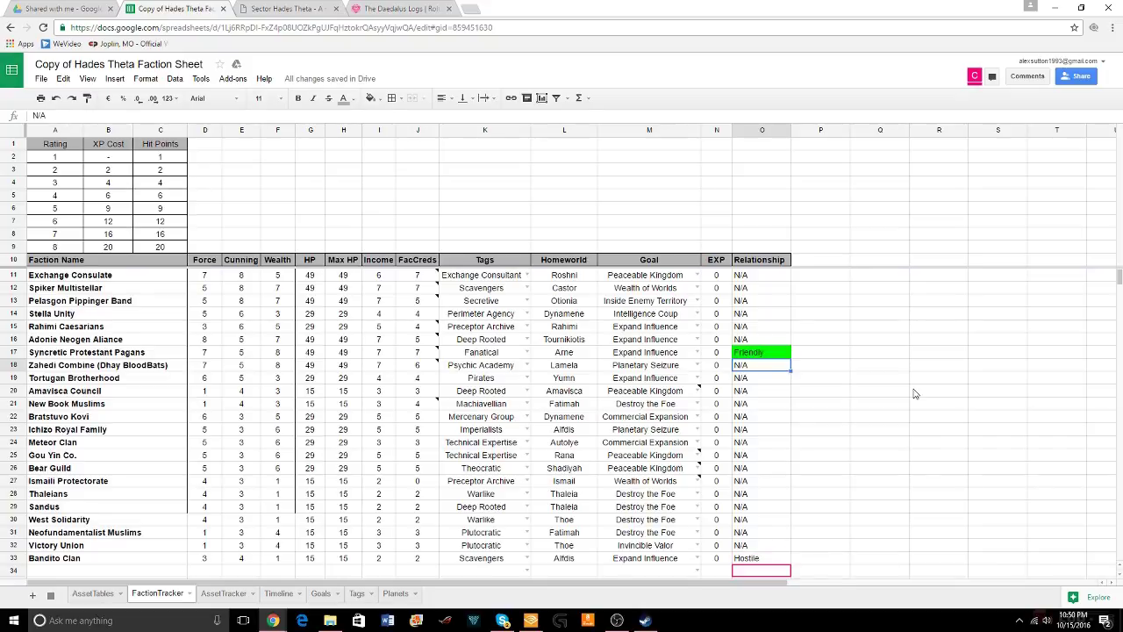
left_click(756, 356)
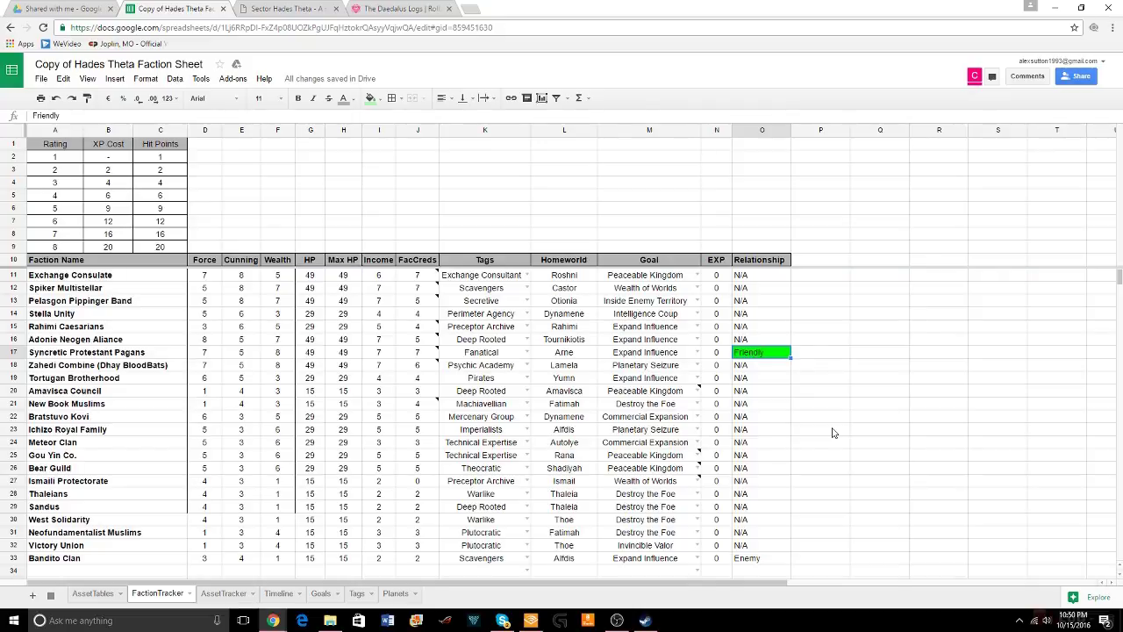
left_click(421, 16)
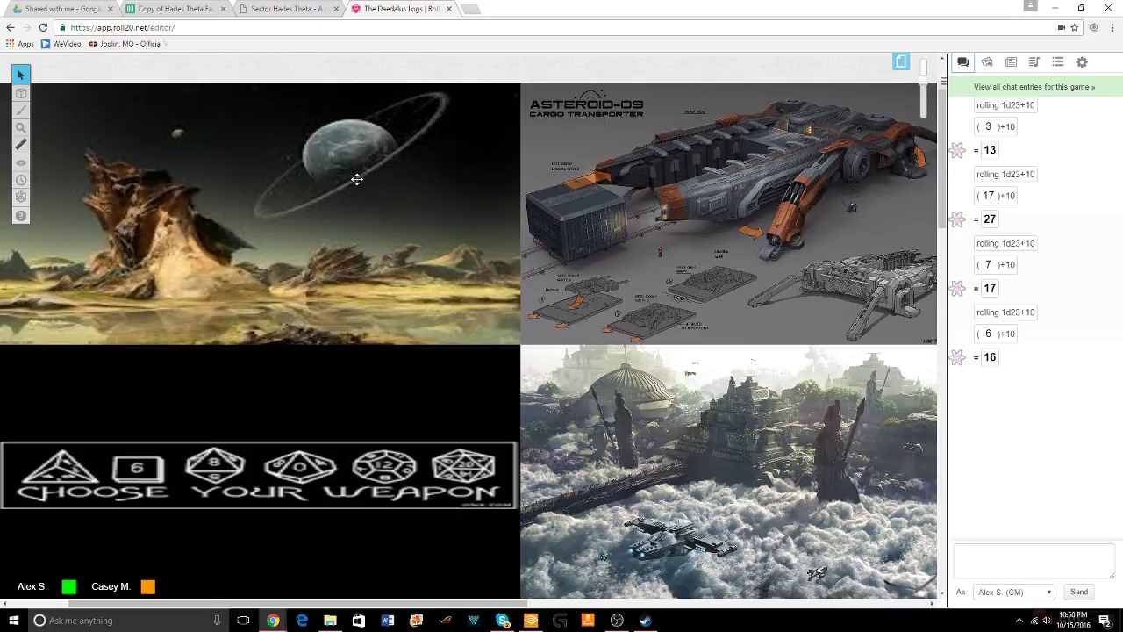
left_click(279, 12)
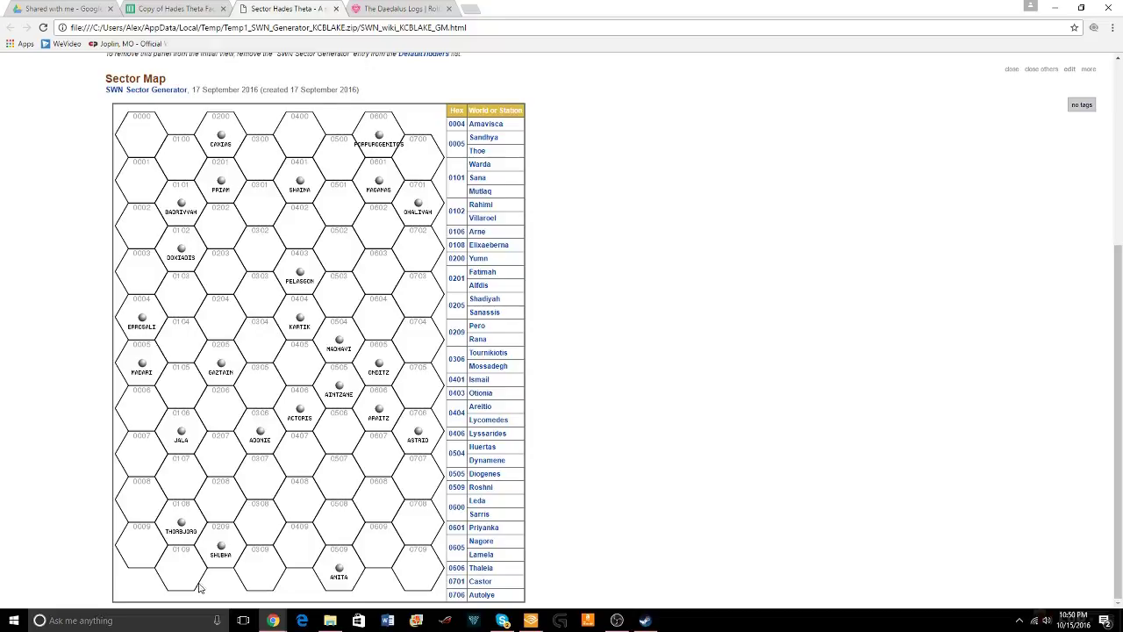
left_click(169, 11)
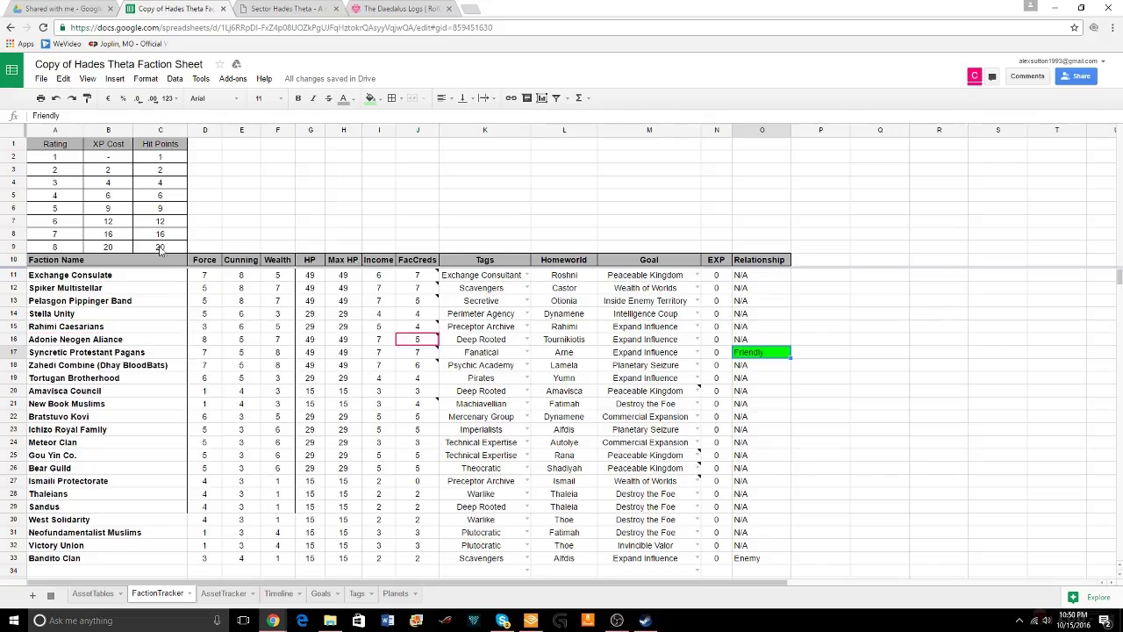
mouse_move(430, 344)
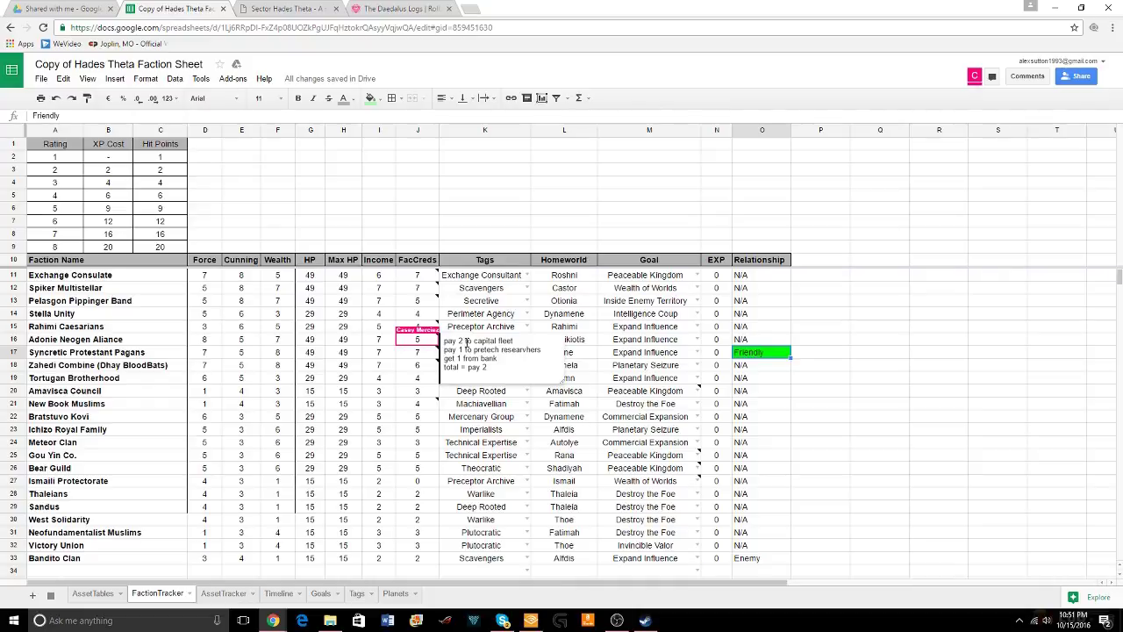
left_click(525, 355)
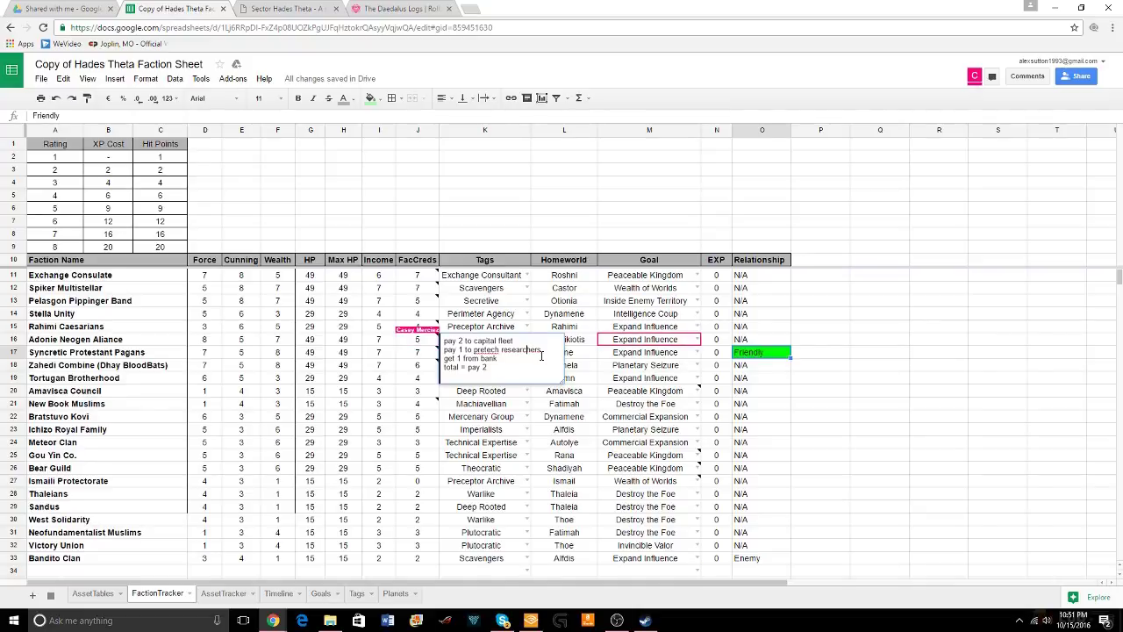
left_click(417, 350)
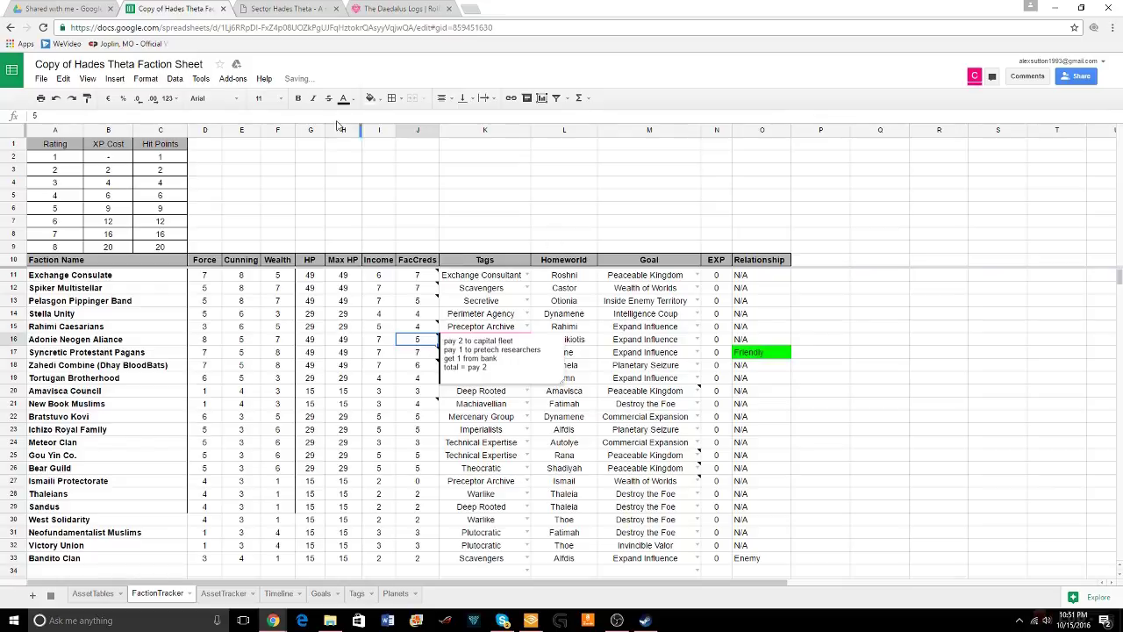
left_click(281, 8)
left_click(390, 8)
left_click(314, 8)
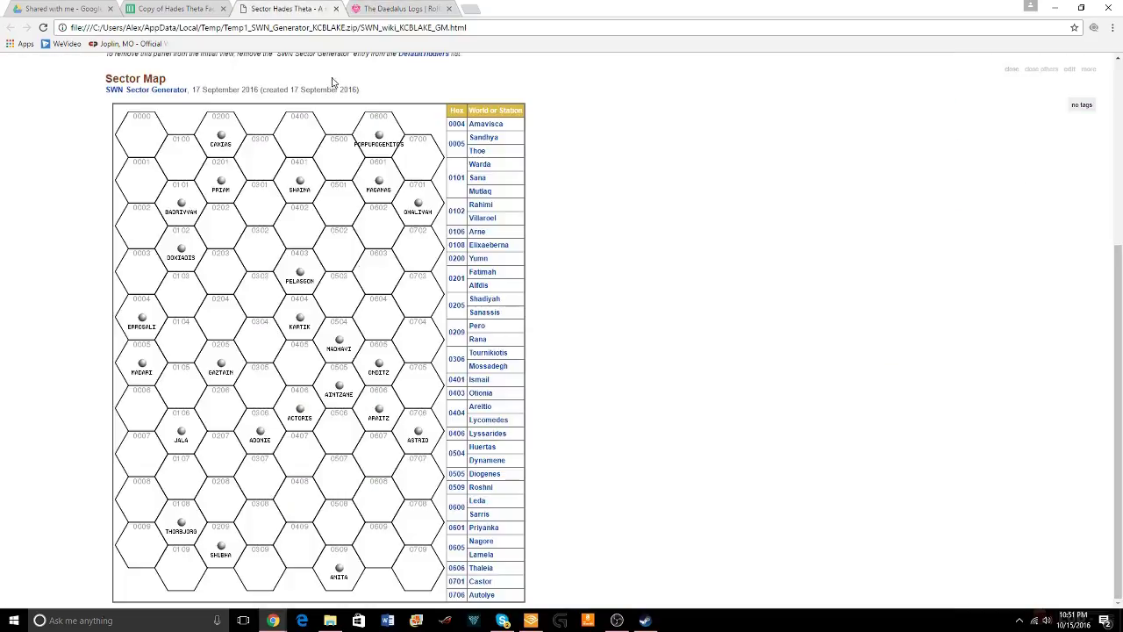
left_click(301, 416)
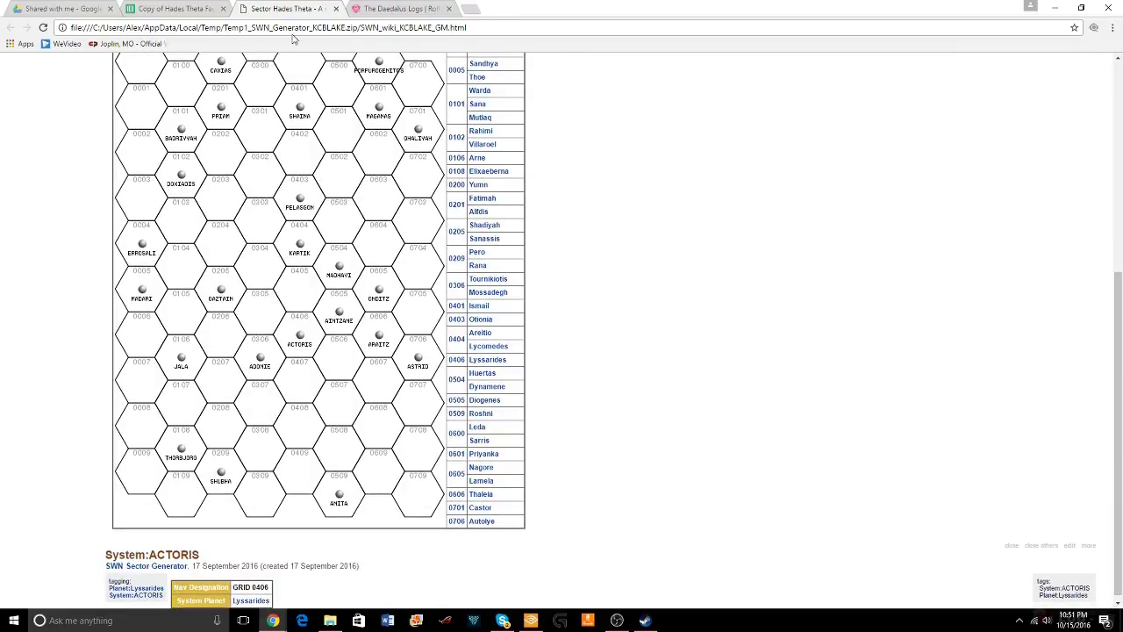
left_click(369, 10)
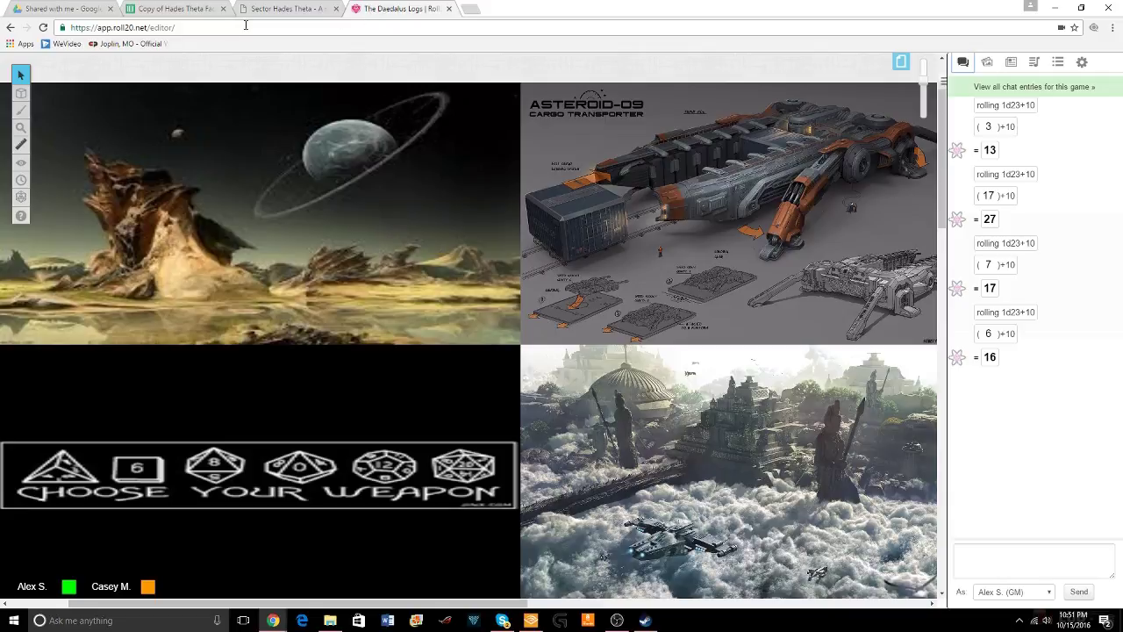
left_click(263, 9)
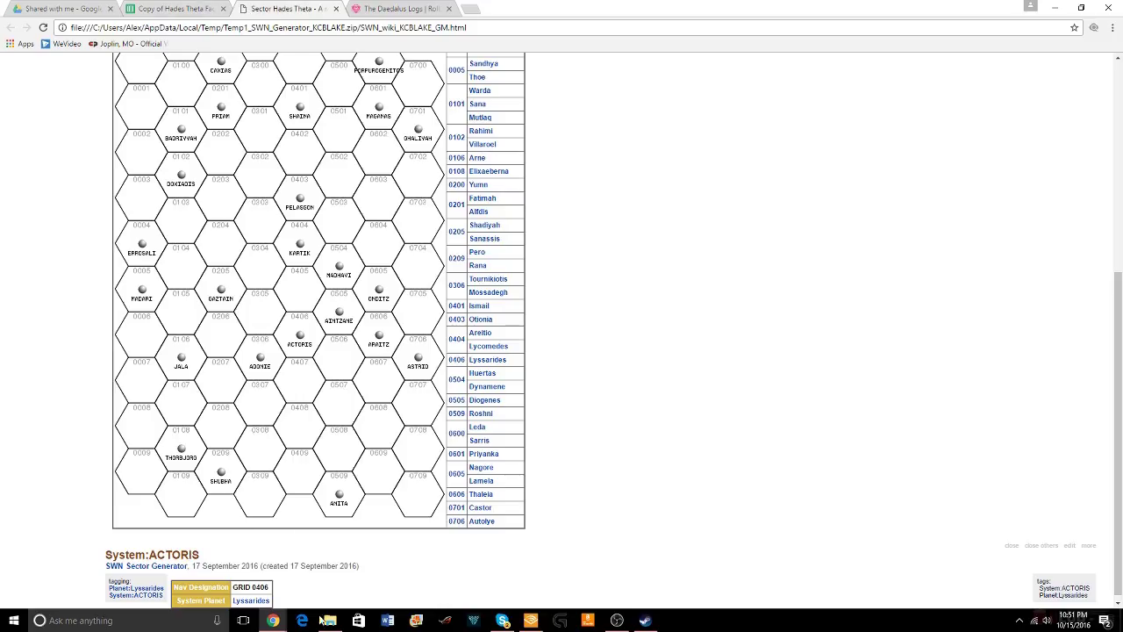
key("ctrl+shift+Tab")
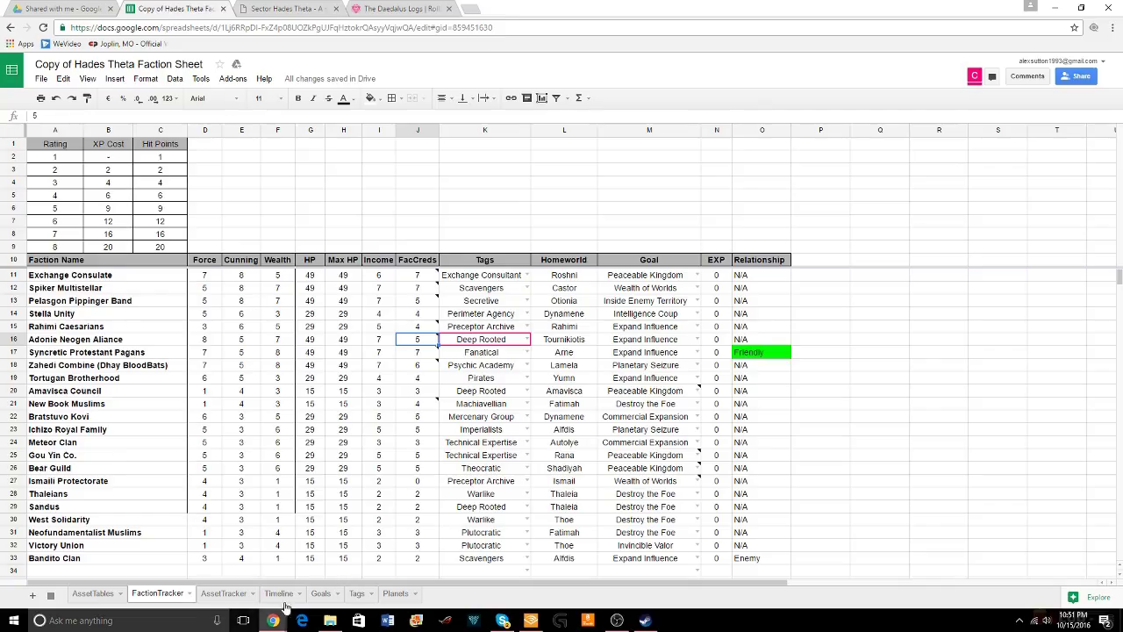
Show the top of the AssetTracker sheet, glancing at the Roll20 and sector map tabs
left_click(230, 594)
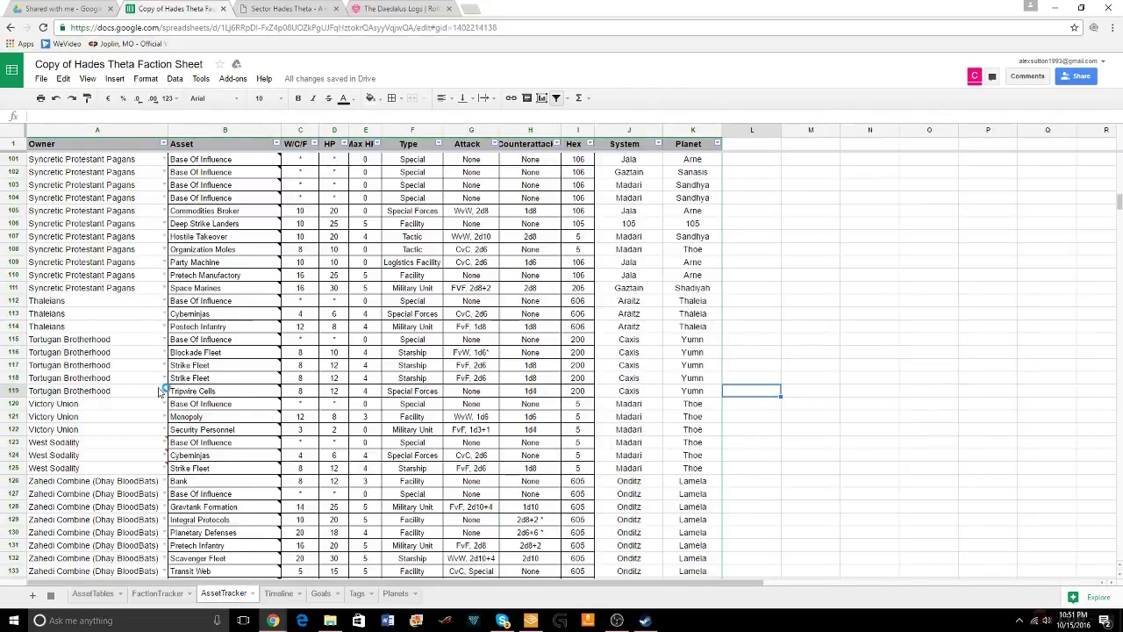
scroll(163, 394, "up", 20)
scroll(163, 394, "up", 10)
mouse_move(224, 202)
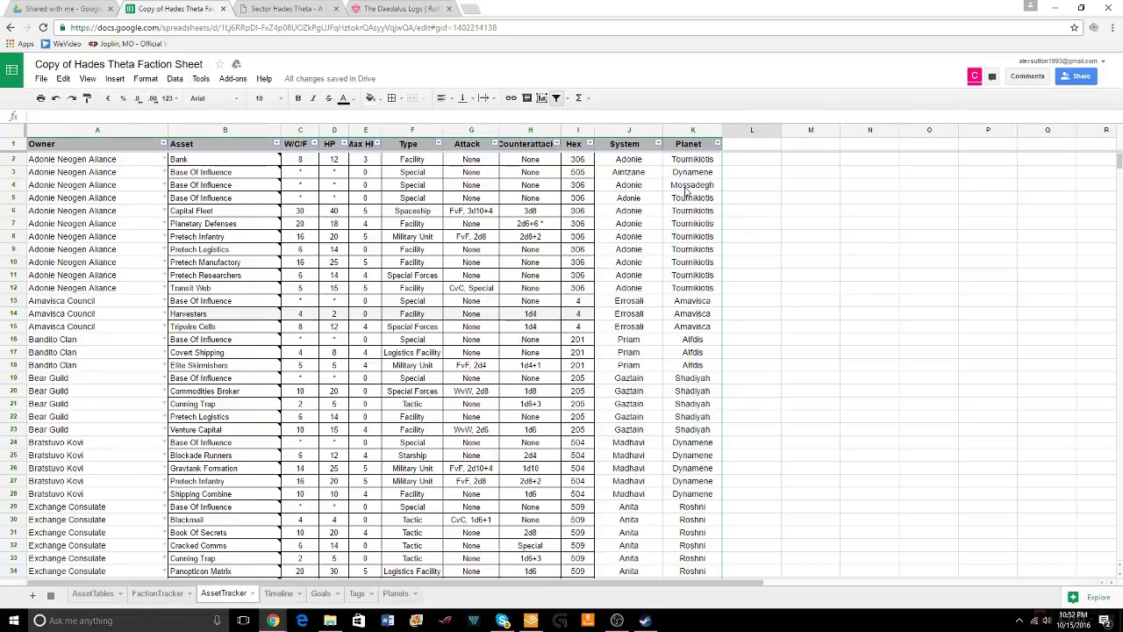
left_click(380, 10)
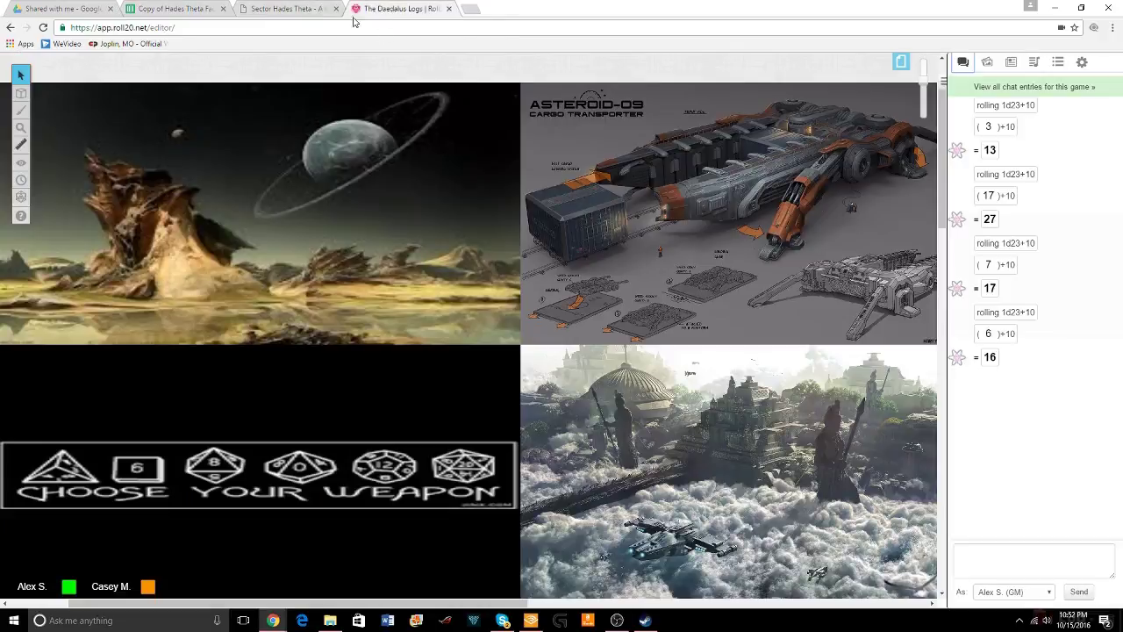
left_click(296, 9)
left_click(165, 8)
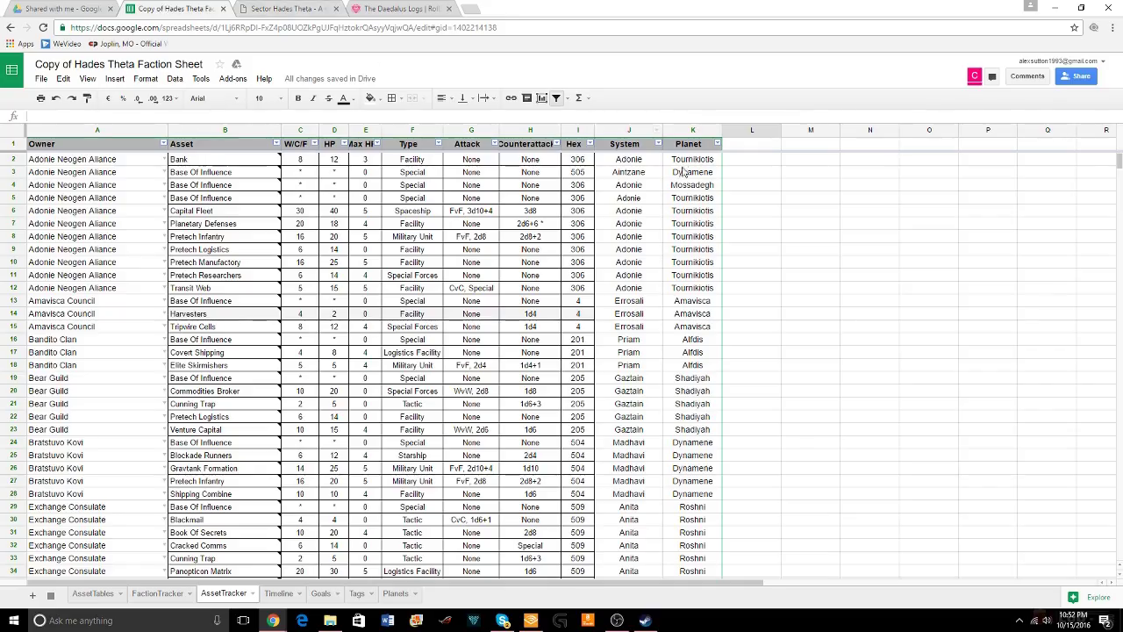
left_click(405, 11)
left_click(149, 10)
Change the Aintzane Base Of Influence planet in K3 to 'Diogenes'
left_click(715, 175)
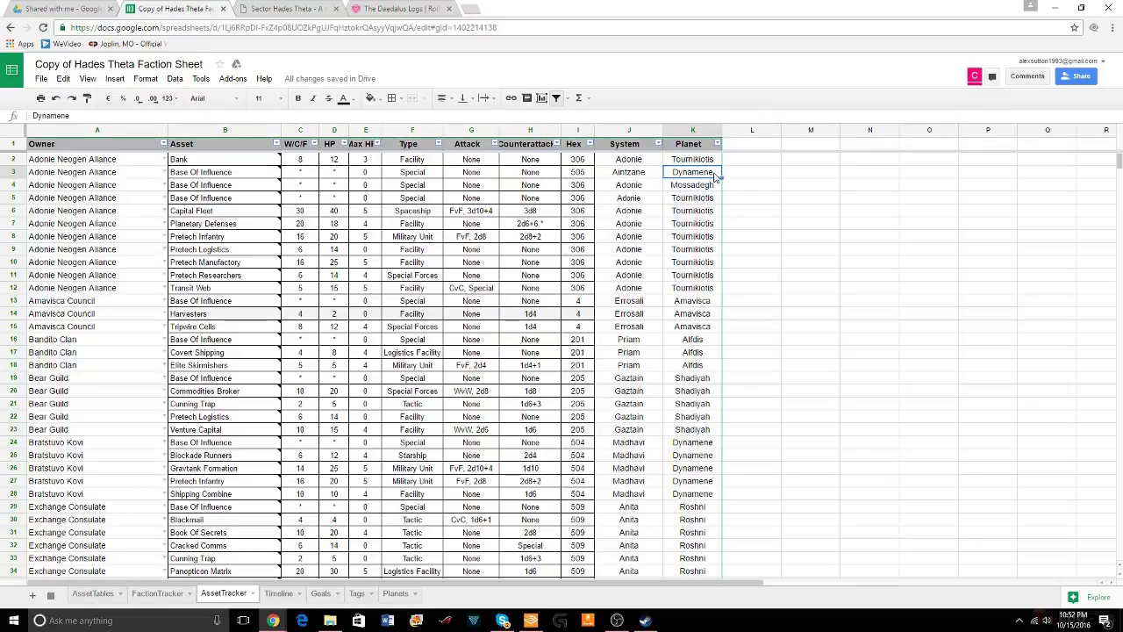
type("diog")
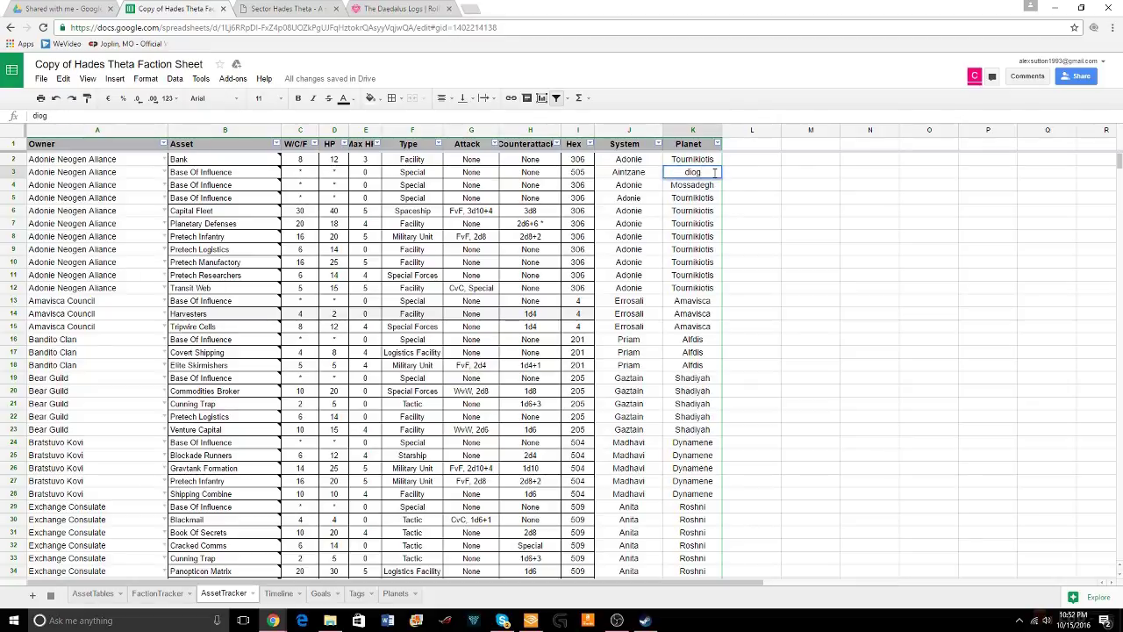
type("enes")
key("Delete")
type("D")
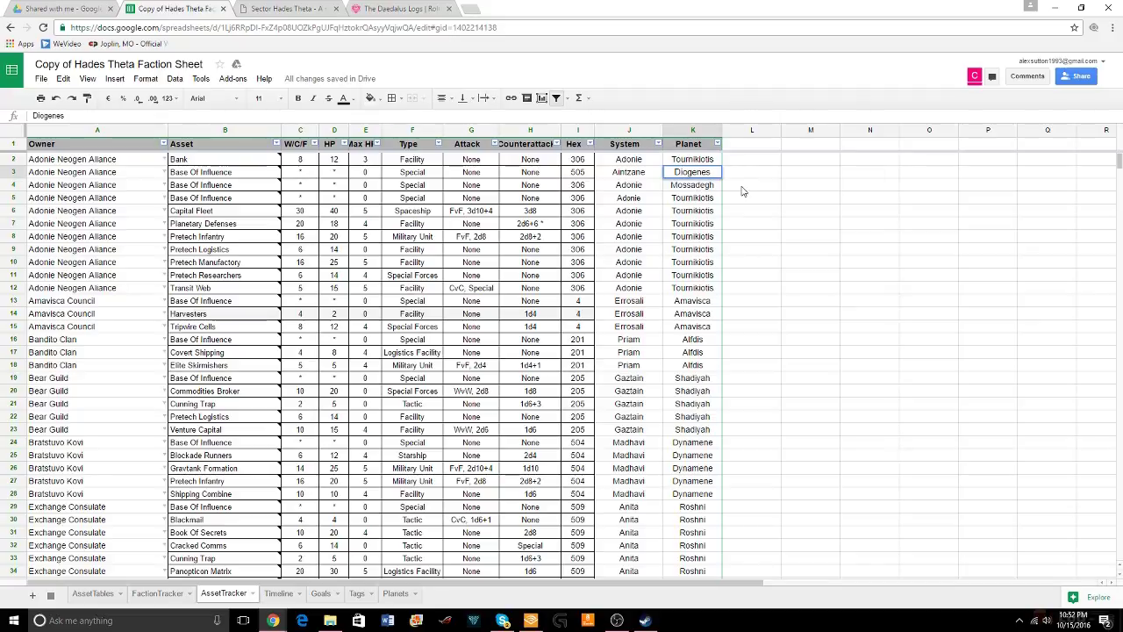
left_click(734, 188)
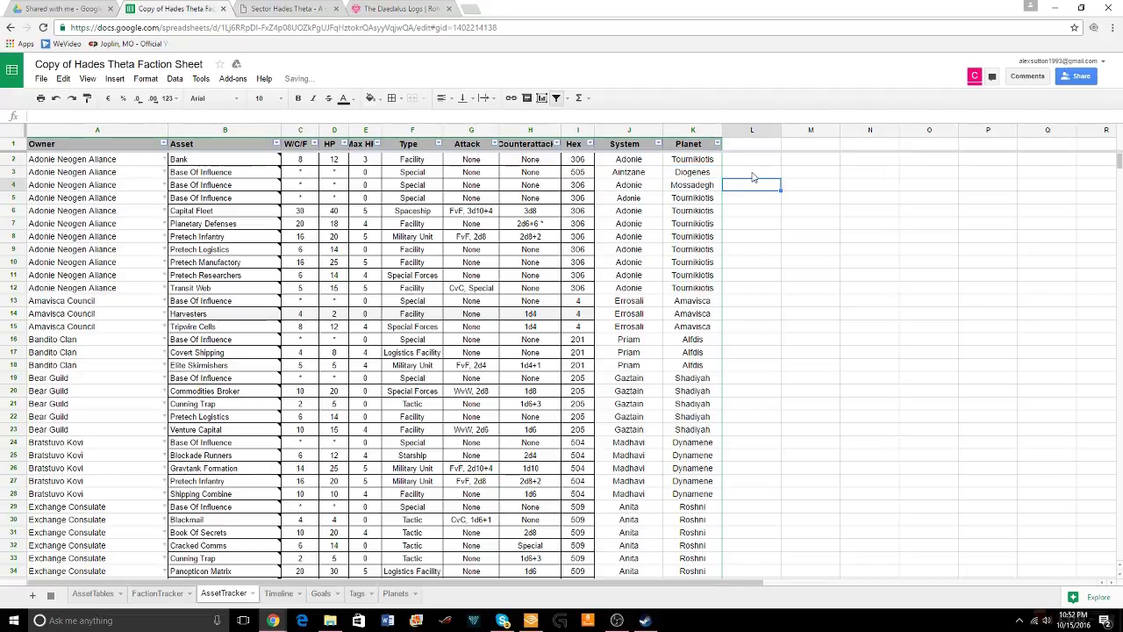
Check the Roll20 dice log and the faction spreadsheet, then return to the sector map wiki
left_click(377, 10)
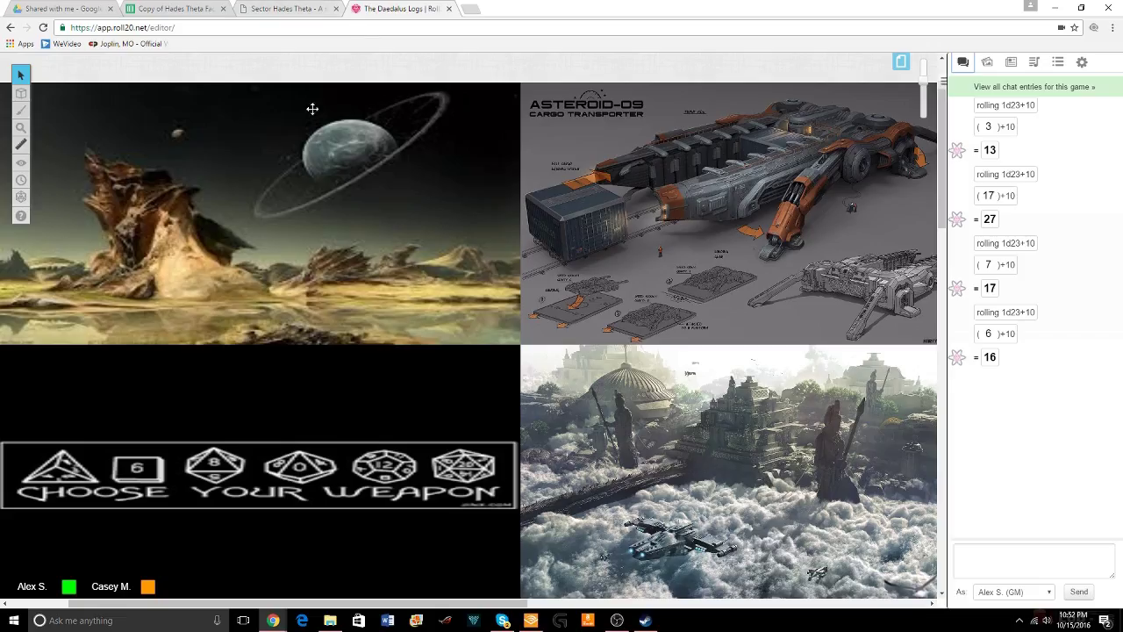
left_click(263, 16)
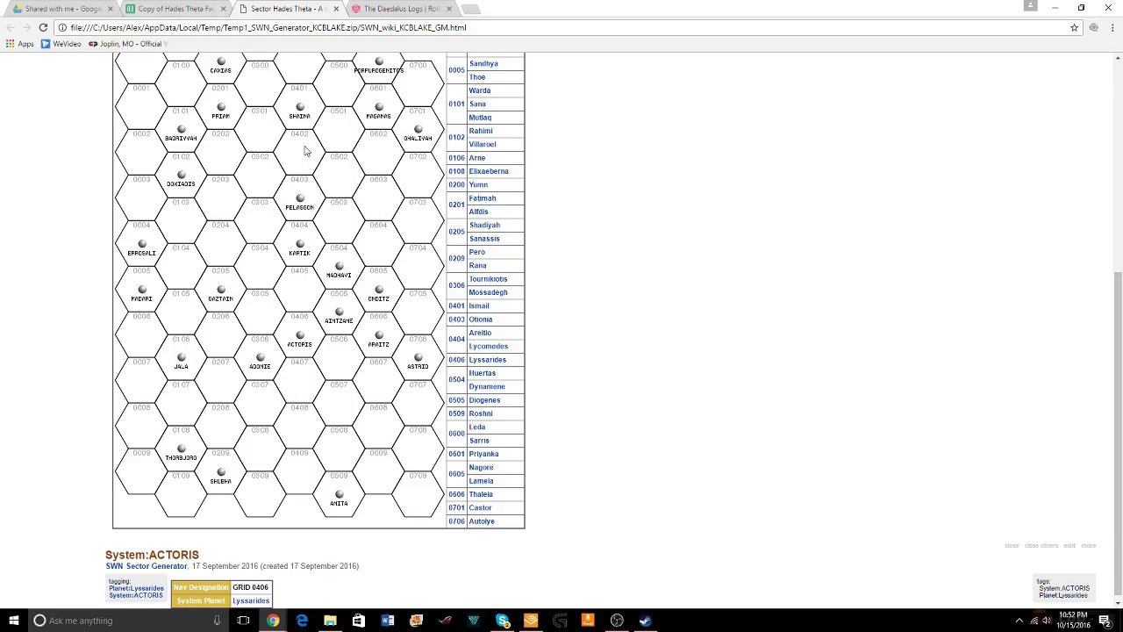
scroll(307, 151, "up", 1)
scroll(306, 151, "down", 1)
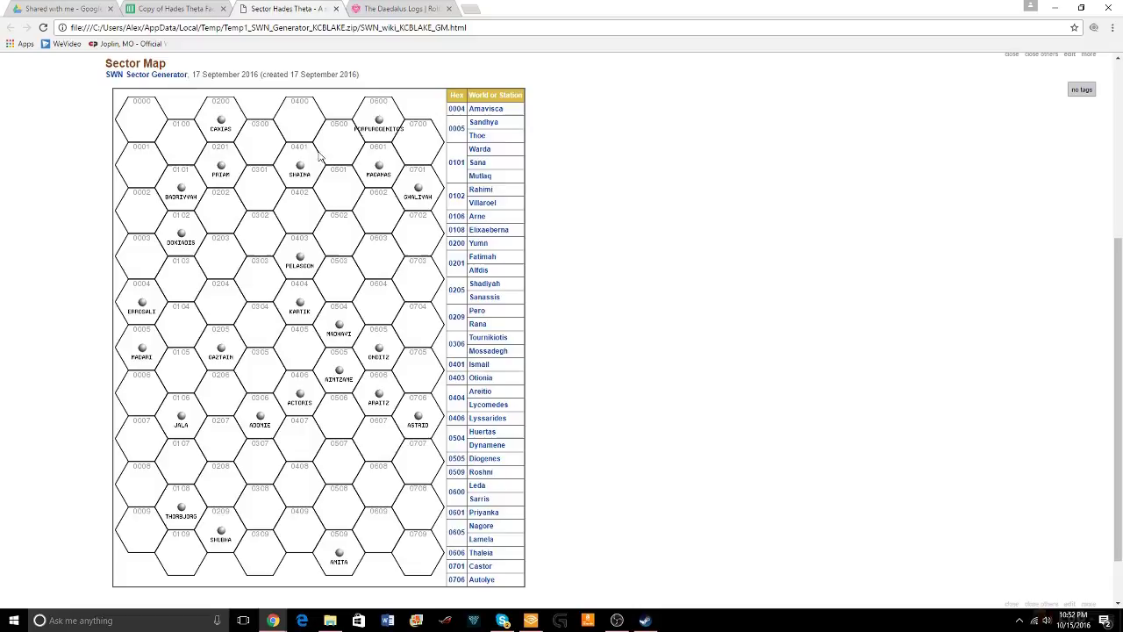
left_click(375, 11)
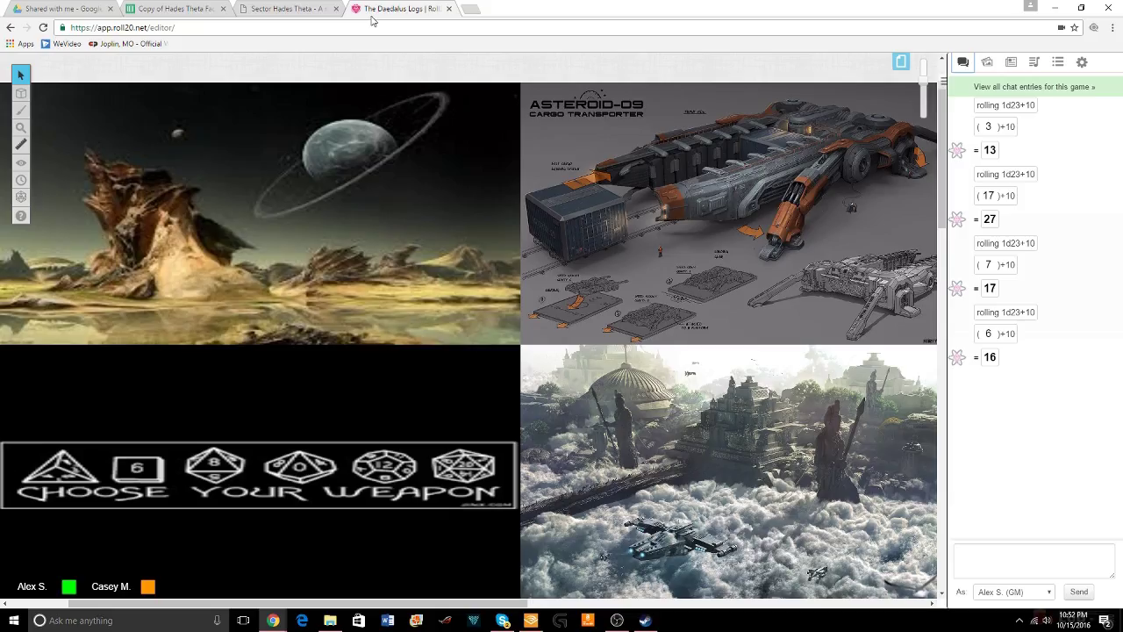
left_click(200, 10)
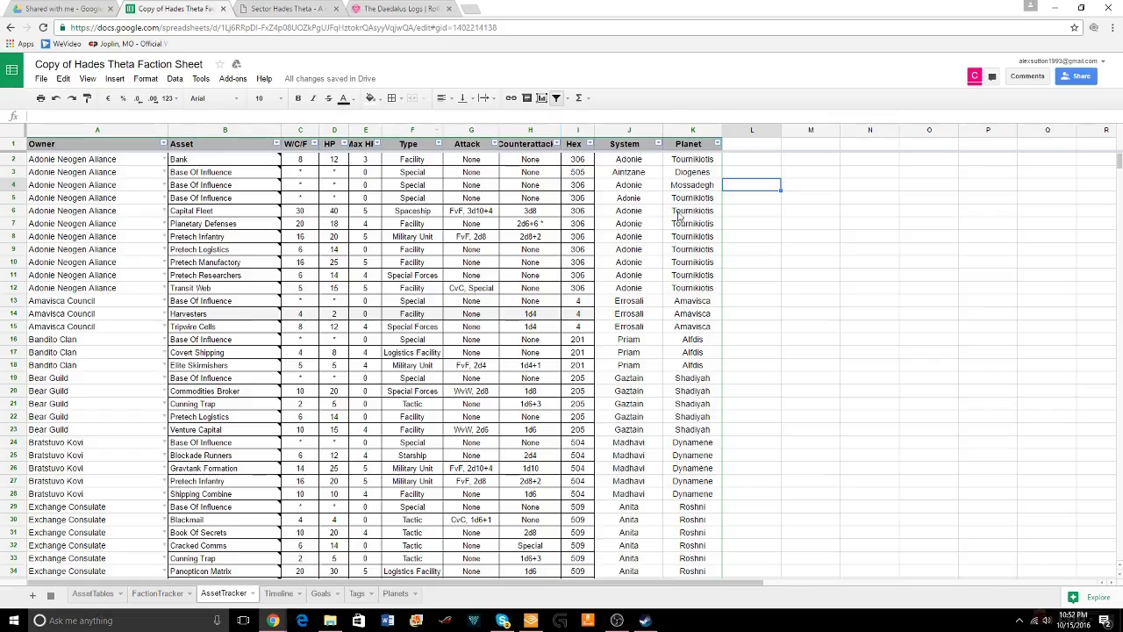
left_click(375, 10)
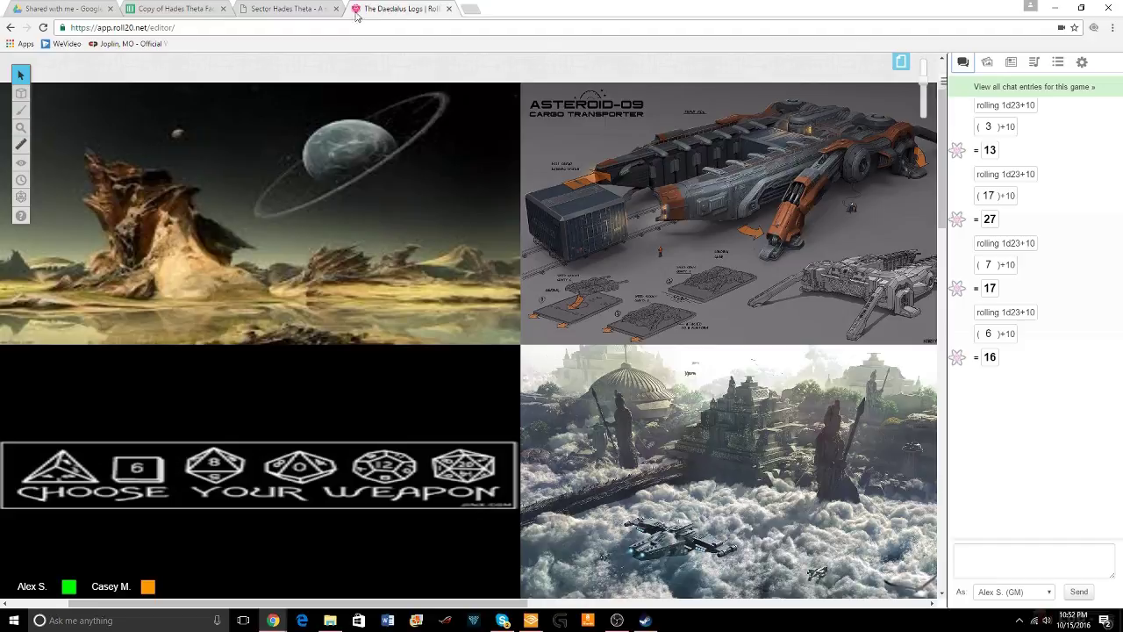
left_click(197, 13)
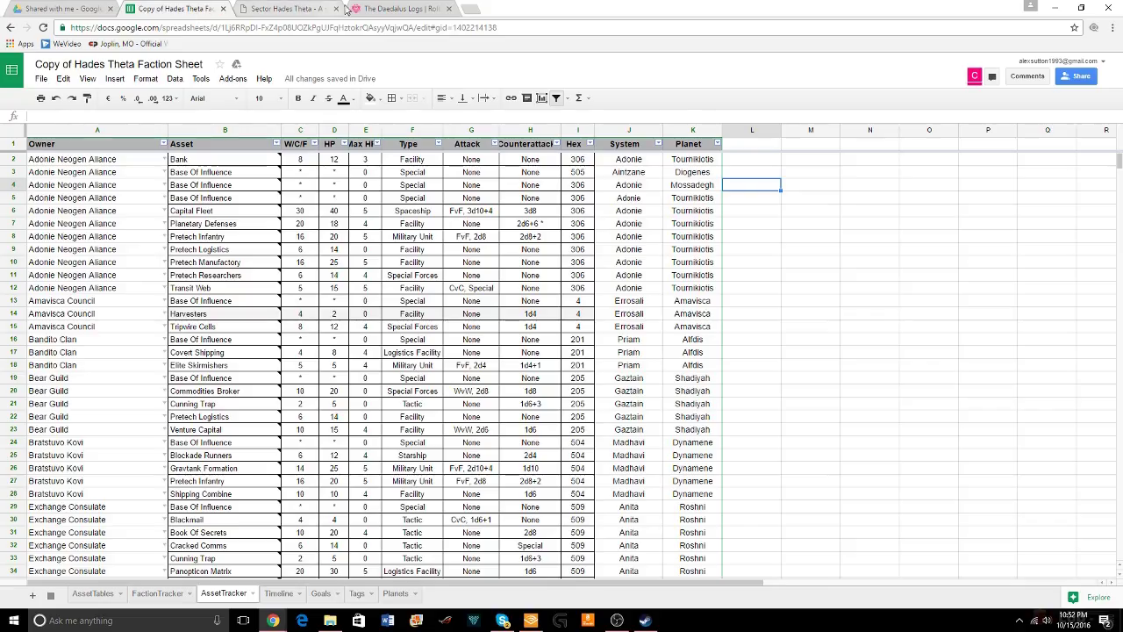
left_click(386, 10)
left_click(298, 9)
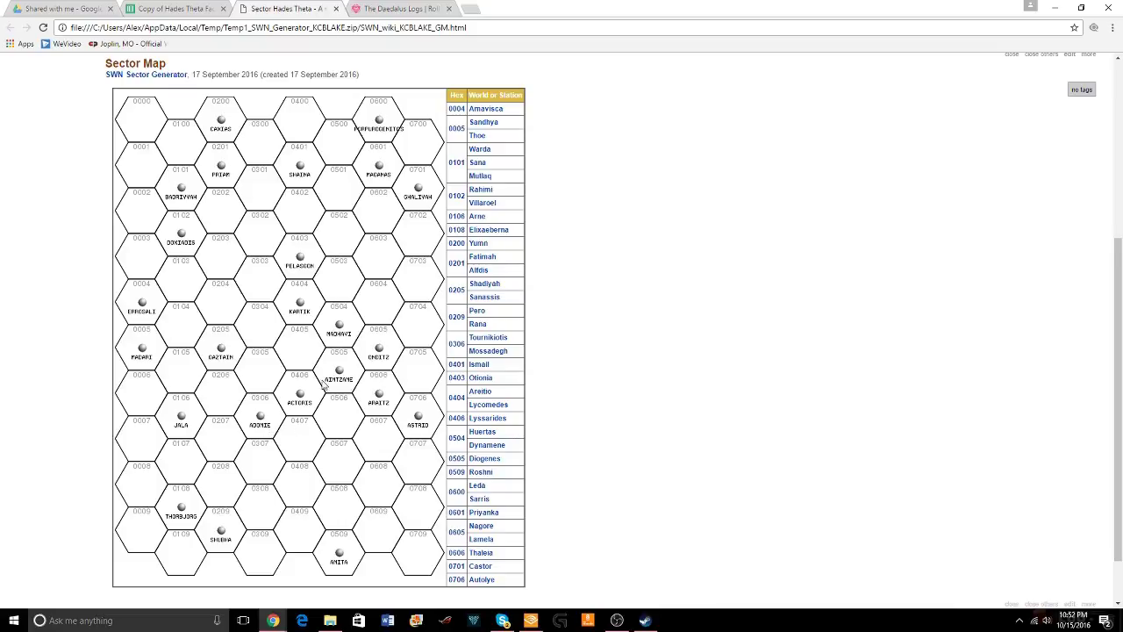
Open the ACTORIS system entry from the sector map and its Lyssarides planet details
left_click(305, 397)
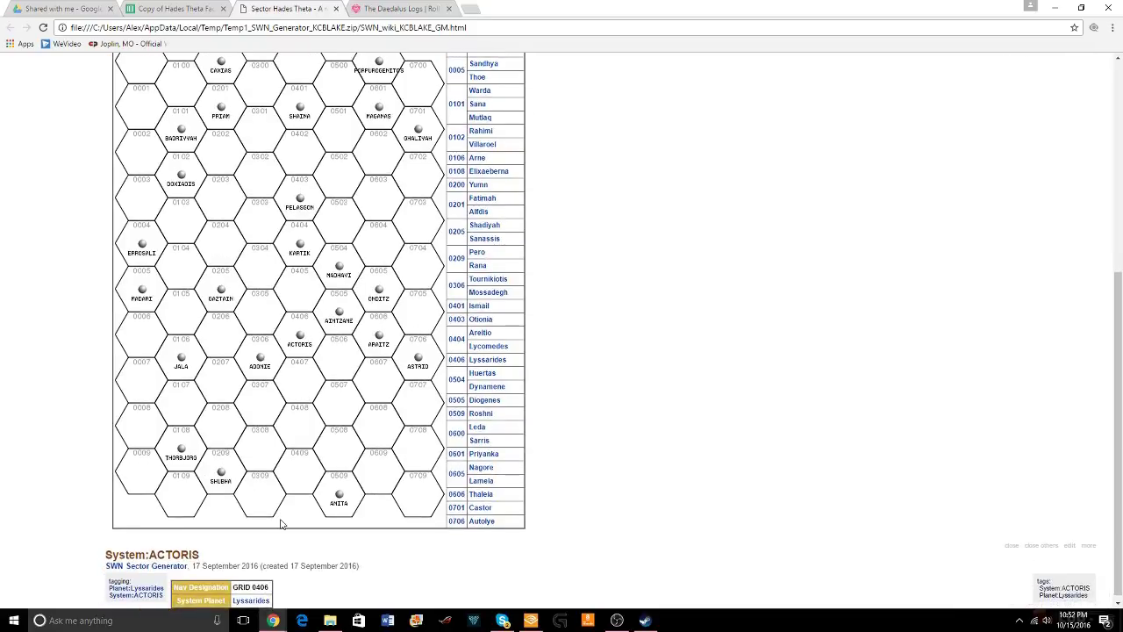
left_click(243, 603)
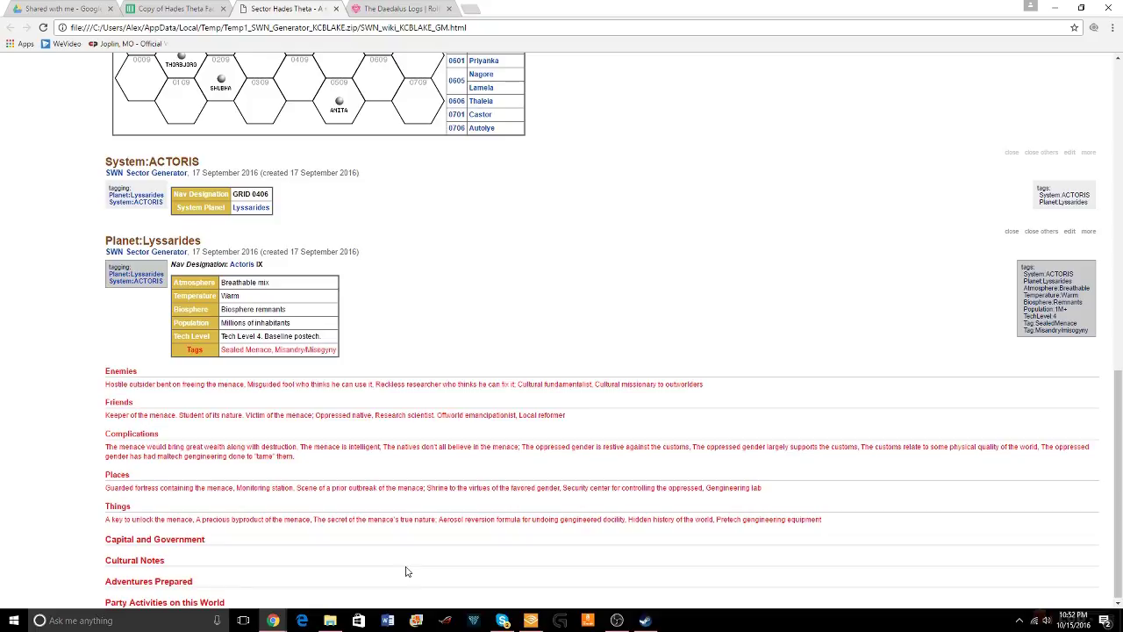
scroll(402, 544, "up", 4)
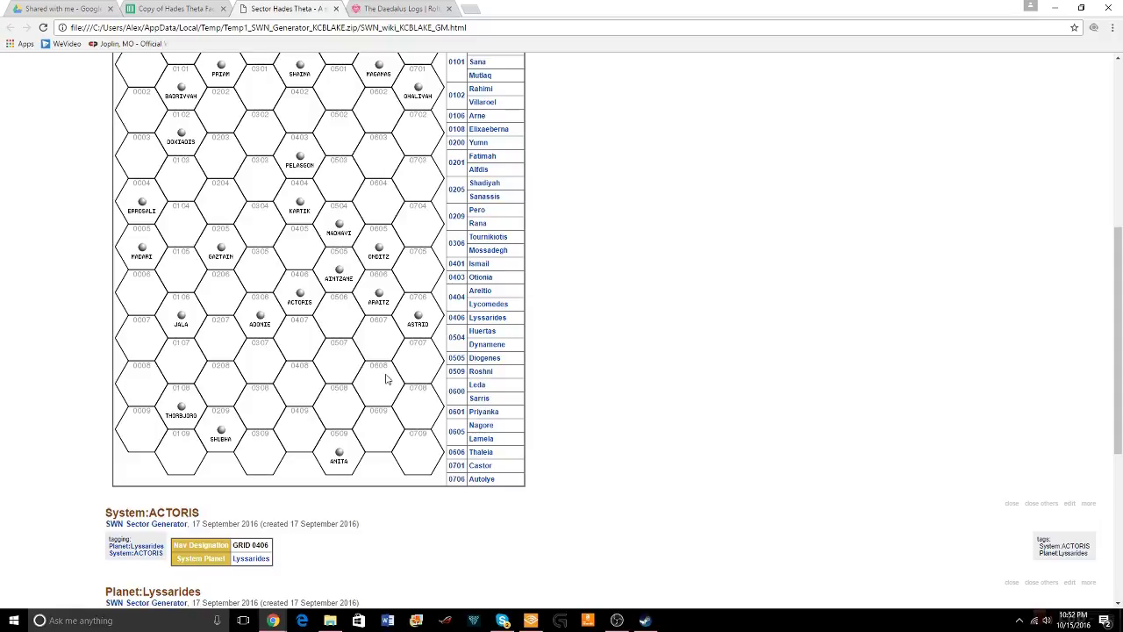
scroll(386, 379, "down", 2)
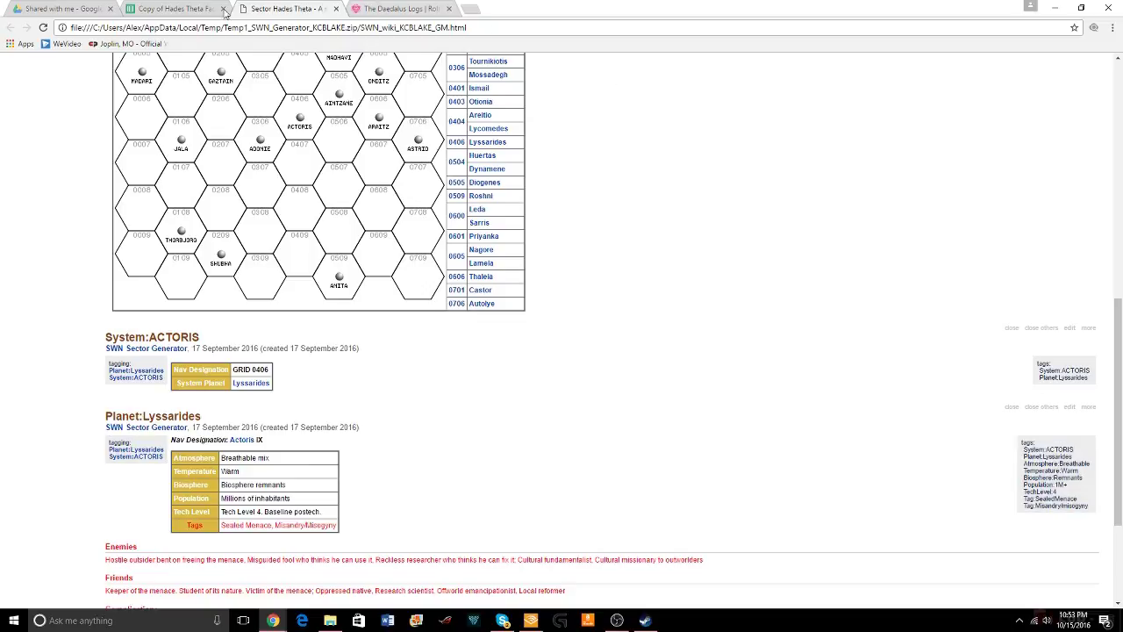
Return to the AssetTracker and read the notes on Adonie Neogen Alliance's asset cells
left_click(189, 9)
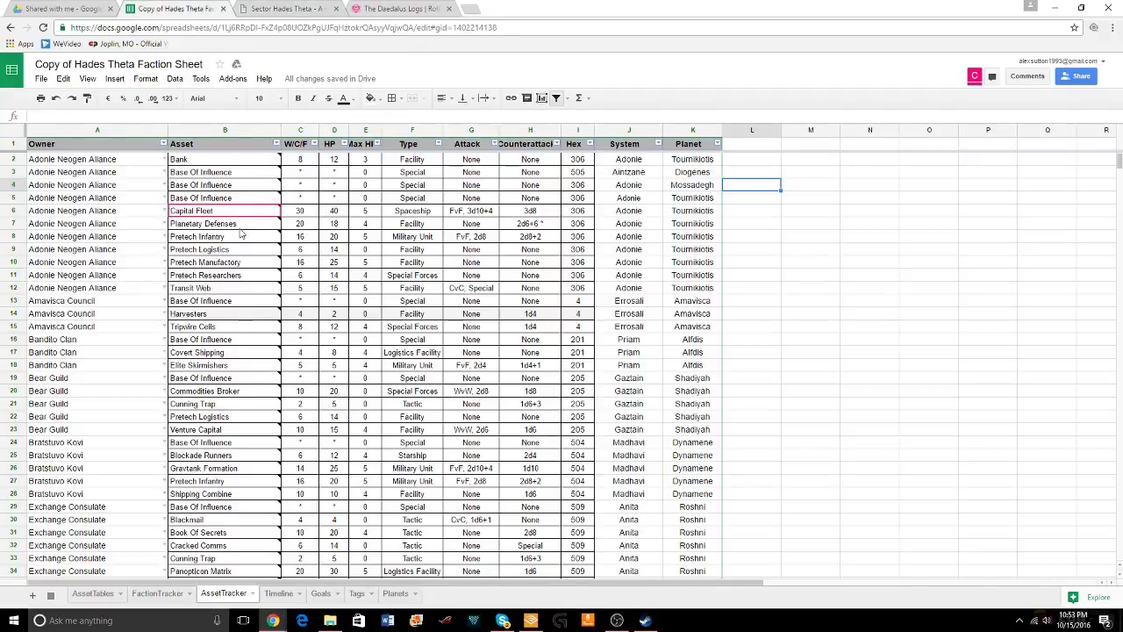
mouse_move(234, 216)
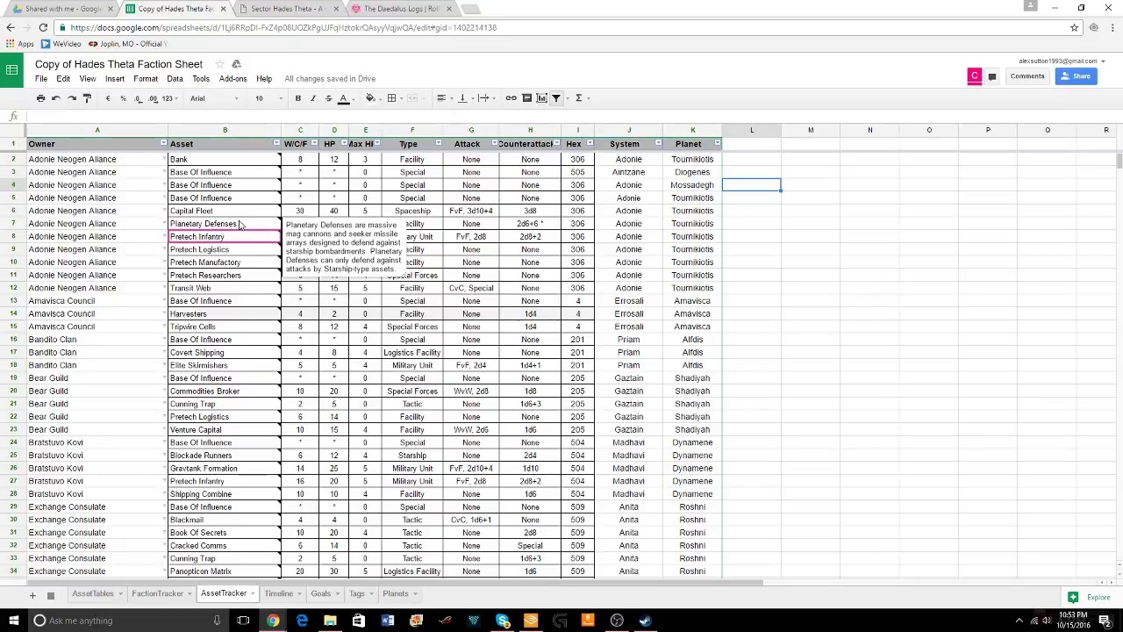
mouse_move(234, 252)
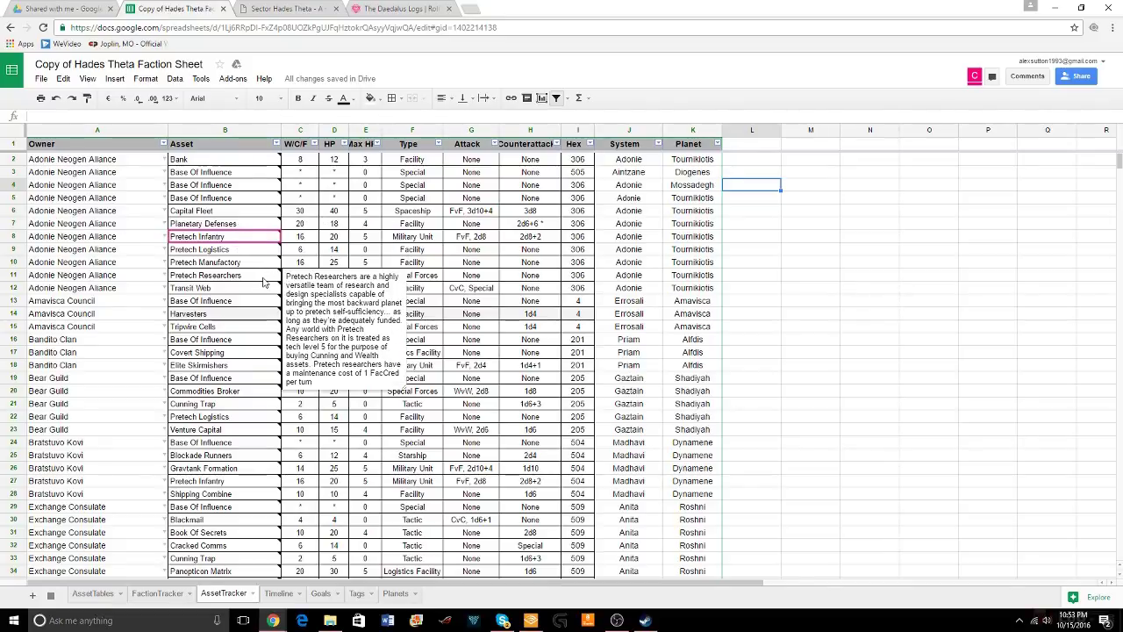
mouse_move(266, 293)
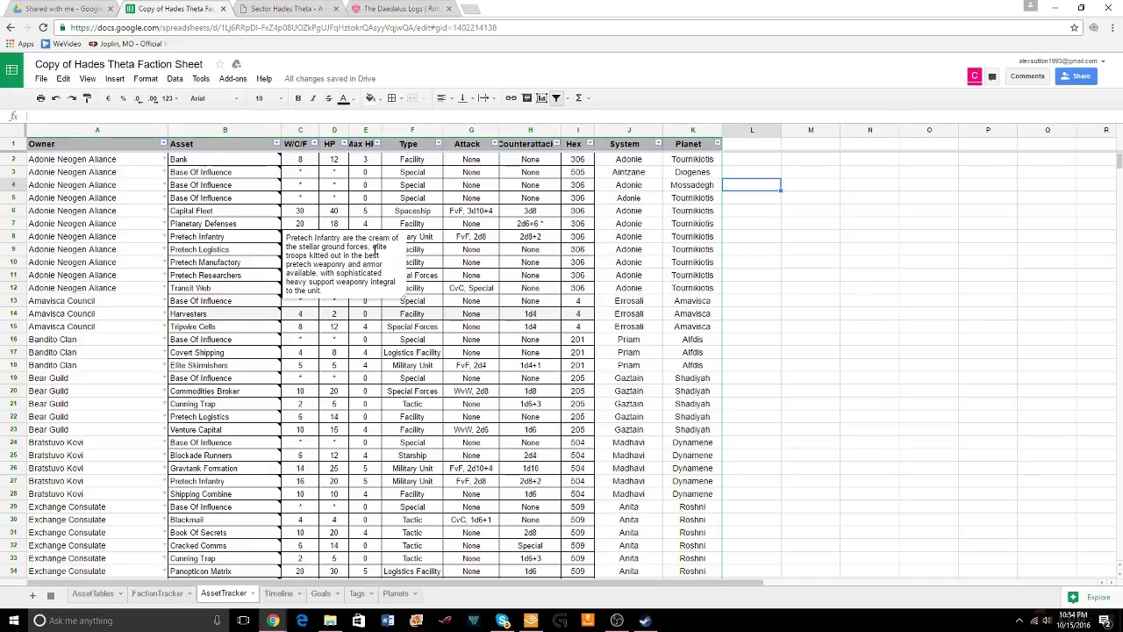
mouse_move(230, 288)
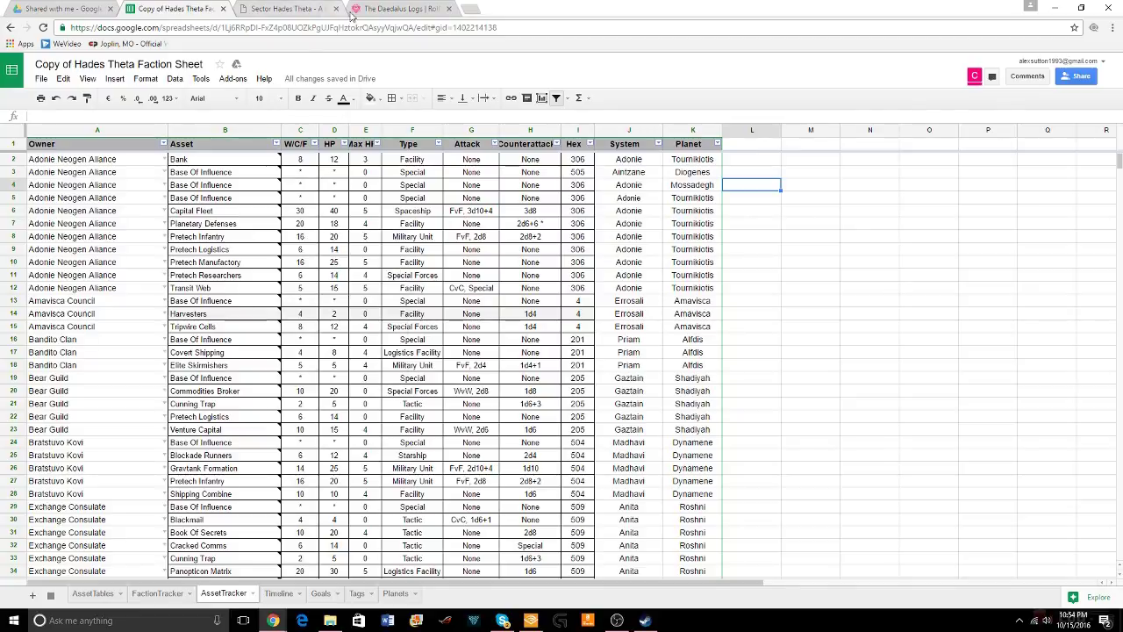
Compare with the Roll20 game and sector wiki, then reread the Pretech Researchers and Transit Web notes
left_click(406, 13)
left_click(309, 16)
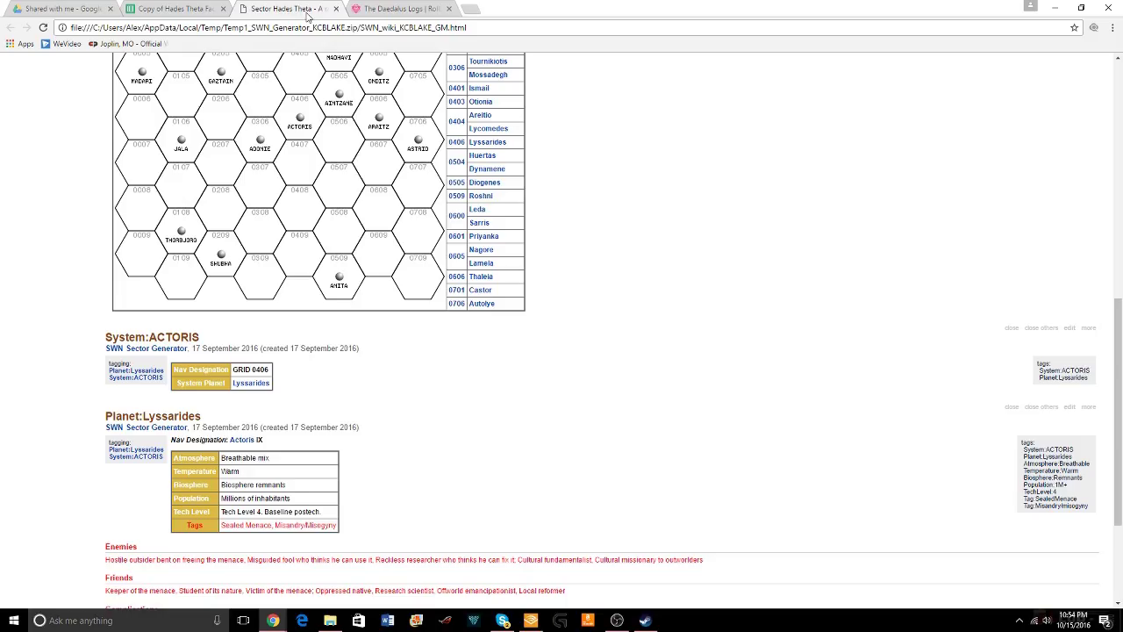
left_click(154, 8)
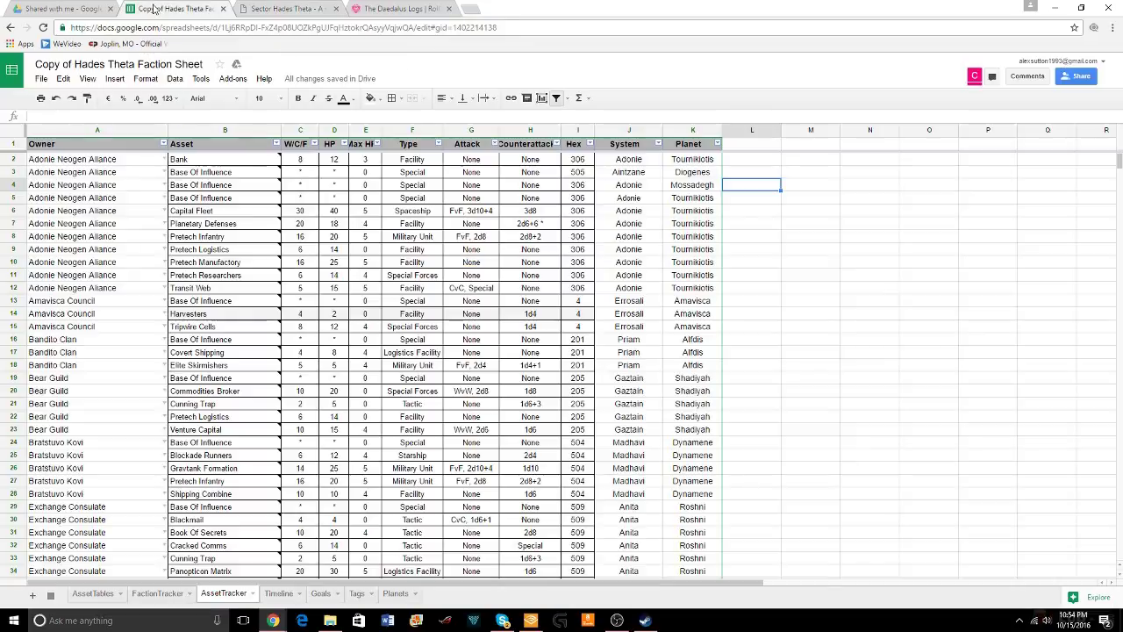
left_click(265, 13)
left_click(198, 10)
mouse_move(211, 288)
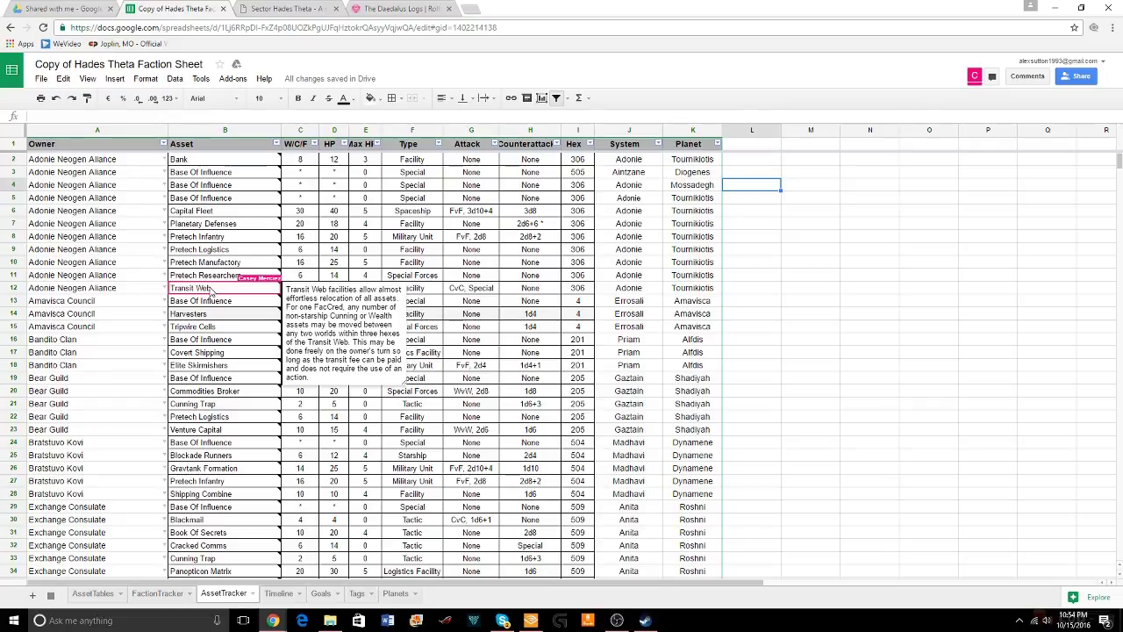
mouse_move(190, 244)
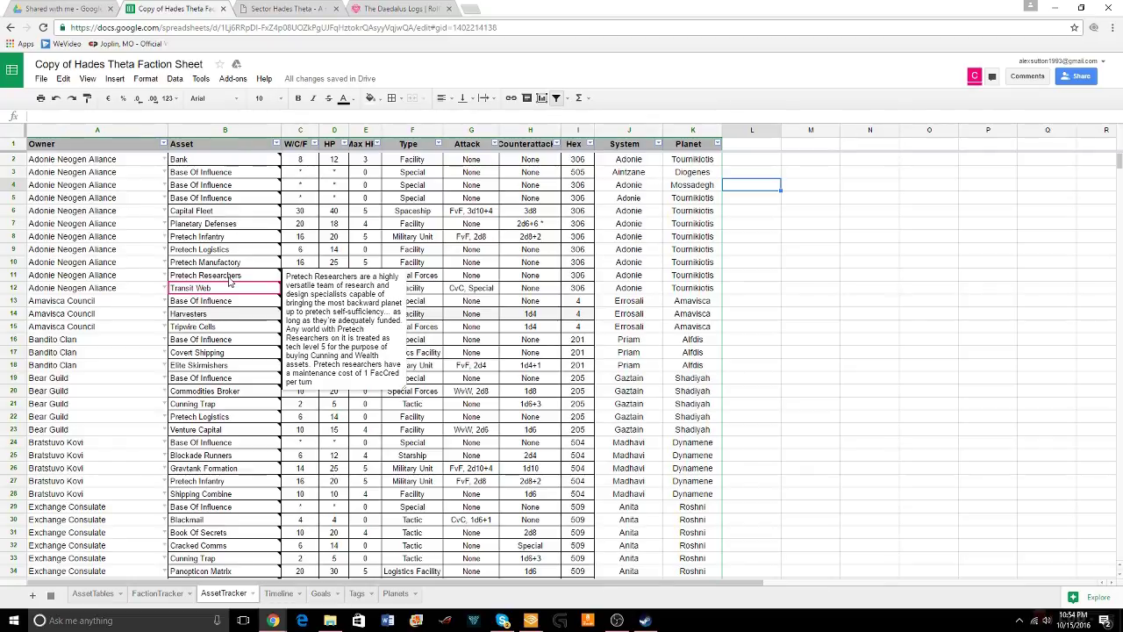
left_click(144, 594)
left_click(117, 597)
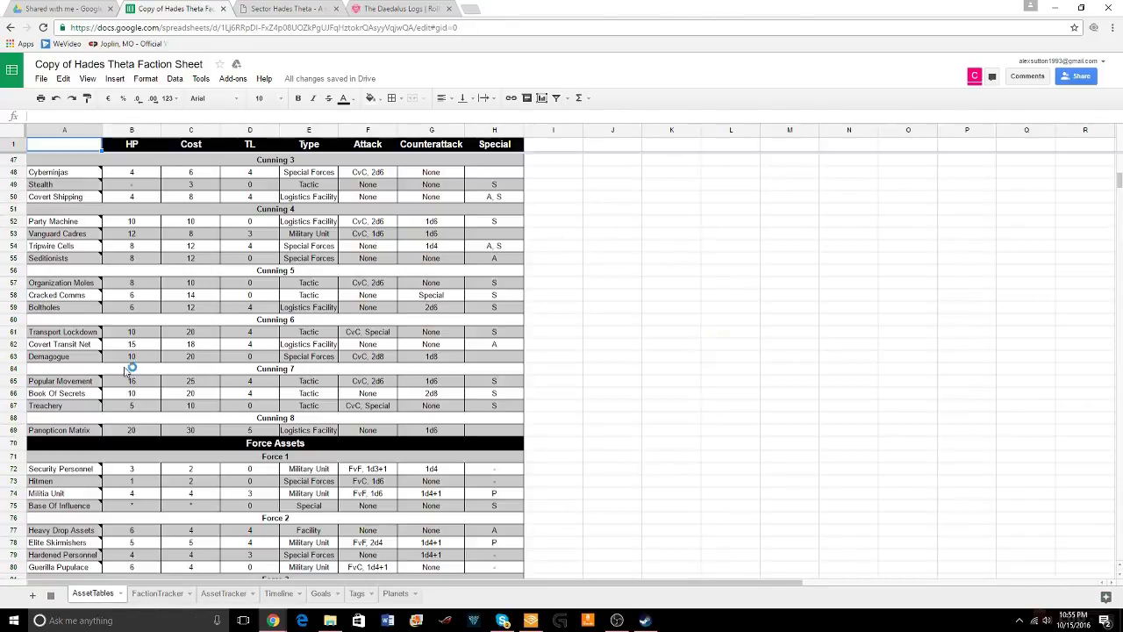
scroll(189, 336, "down", 10)
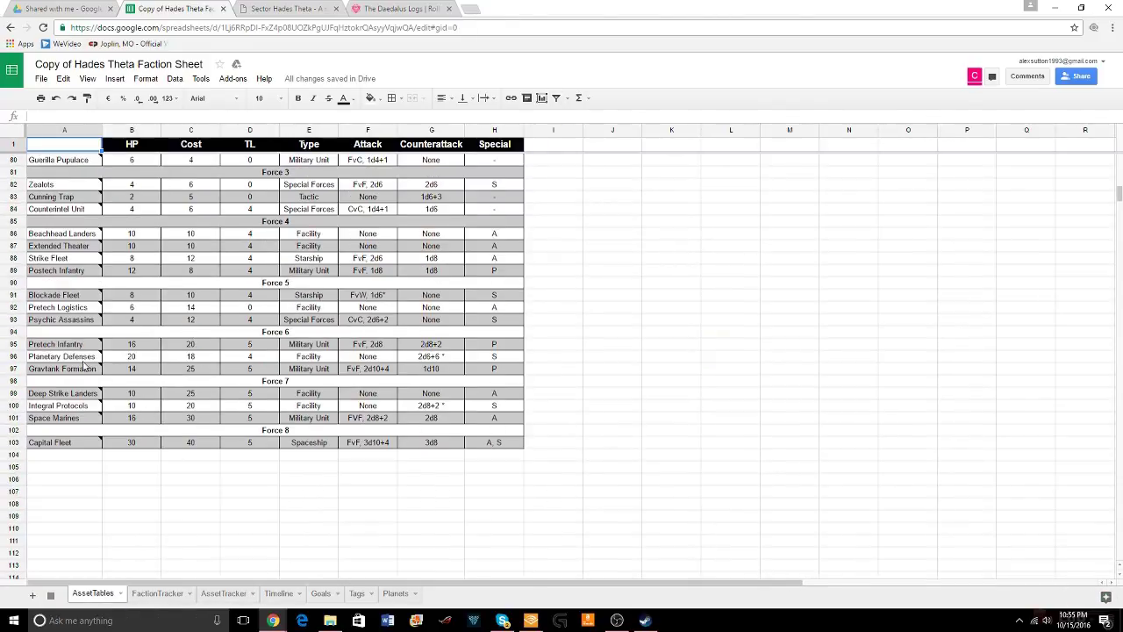
mouse_move(88, 349)
scroll(87, 349, "up", 13)
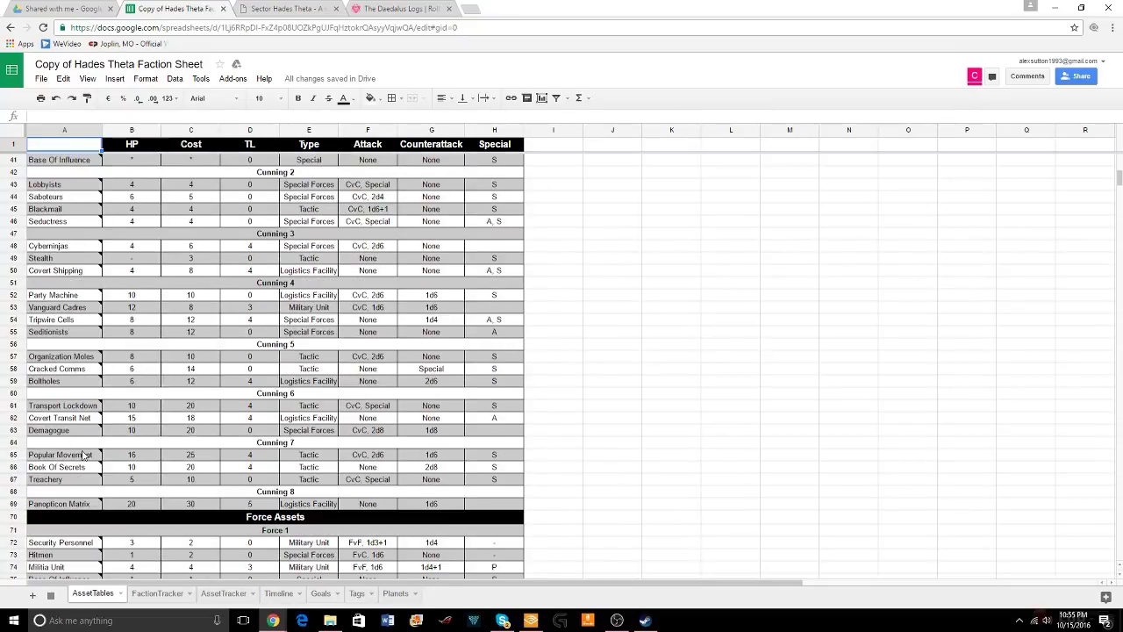
mouse_move(79, 459)
scroll(88, 330, "down", 10)
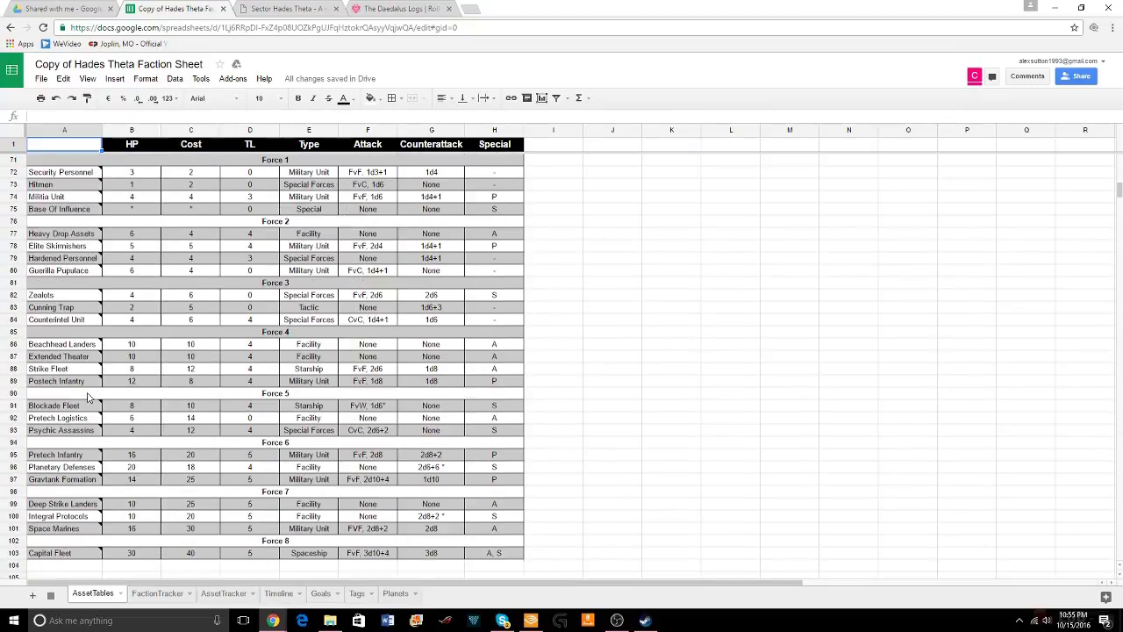
scroll(87, 397, "up", 20)
mouse_move(102, 396)
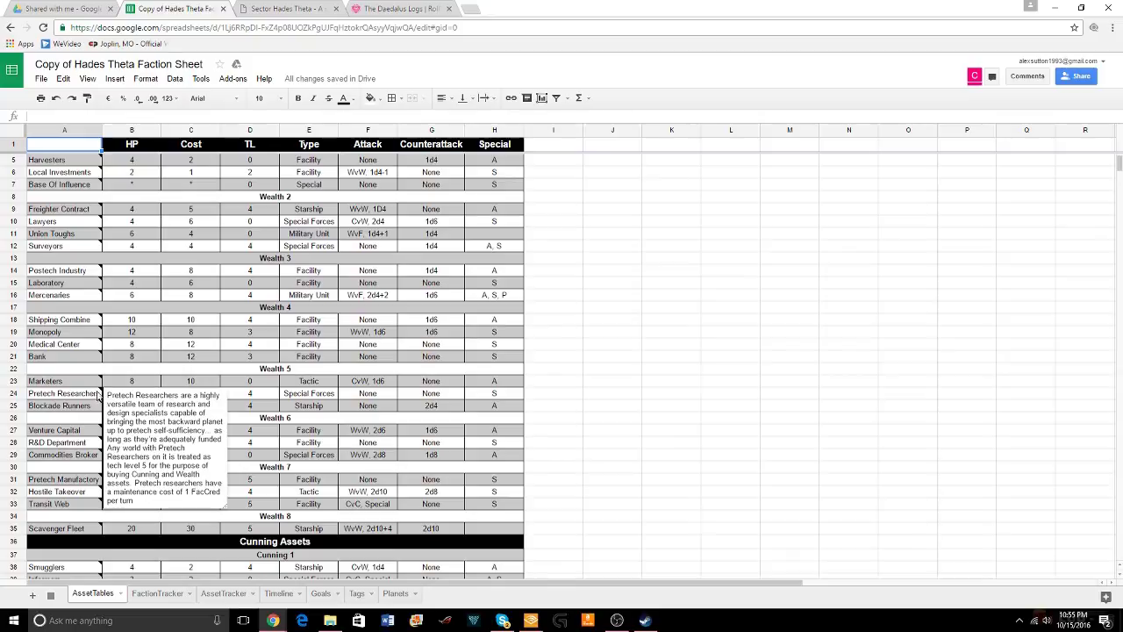
left_click(289, 8)
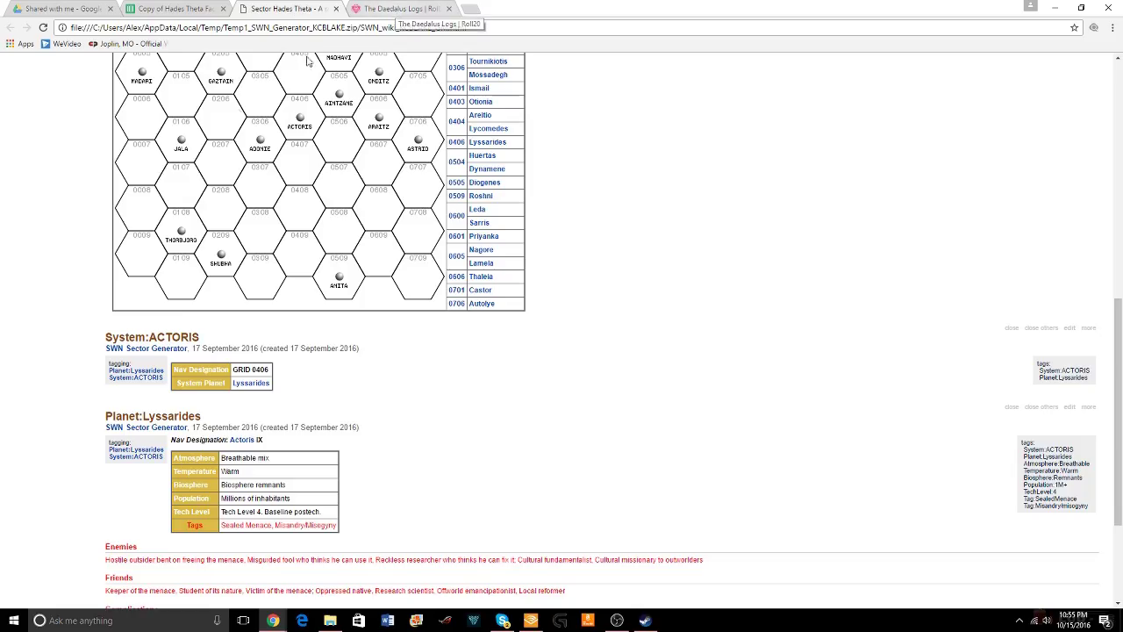
left_click(170, 11)
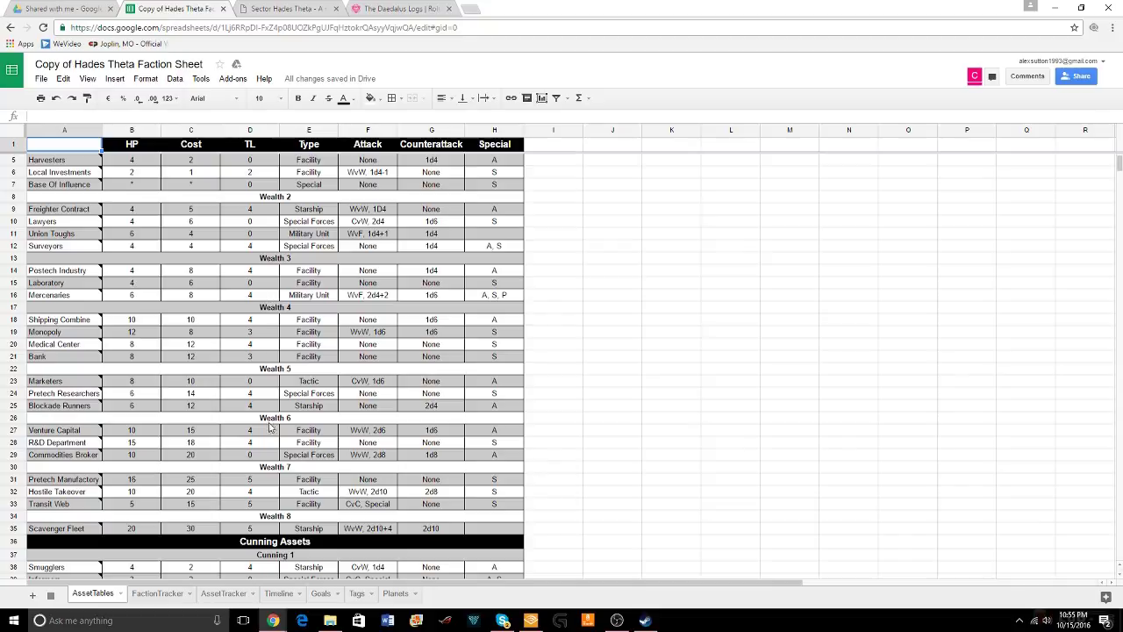
left_click(223, 593)
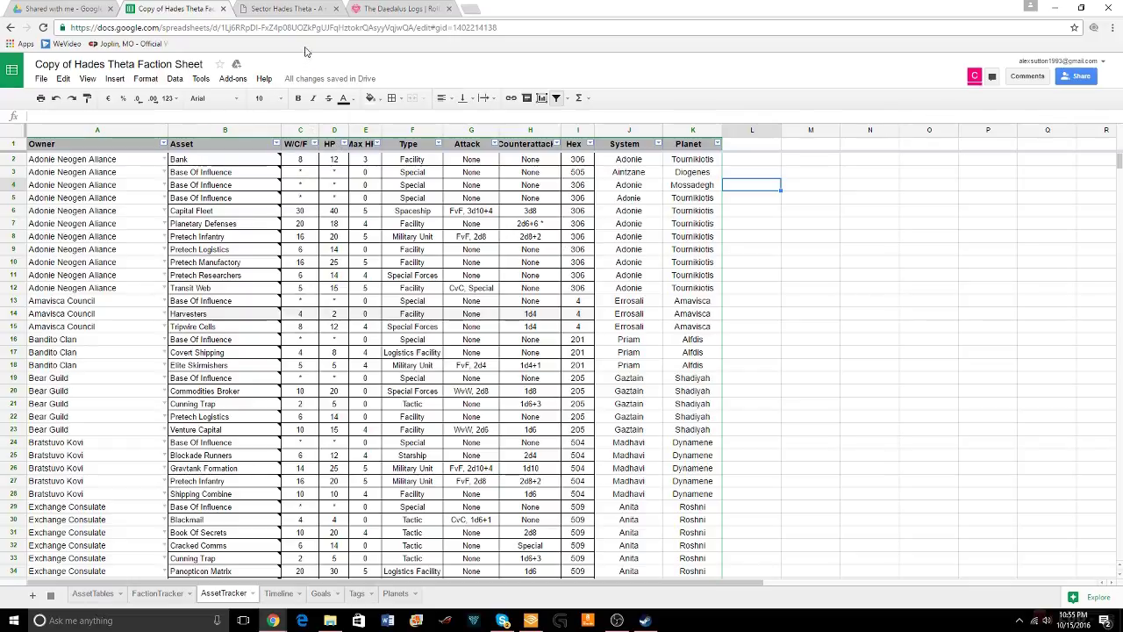
Open the Timeline sheet and cross-check the Lyssarides entry in the sector wiki
left_click(278, 593)
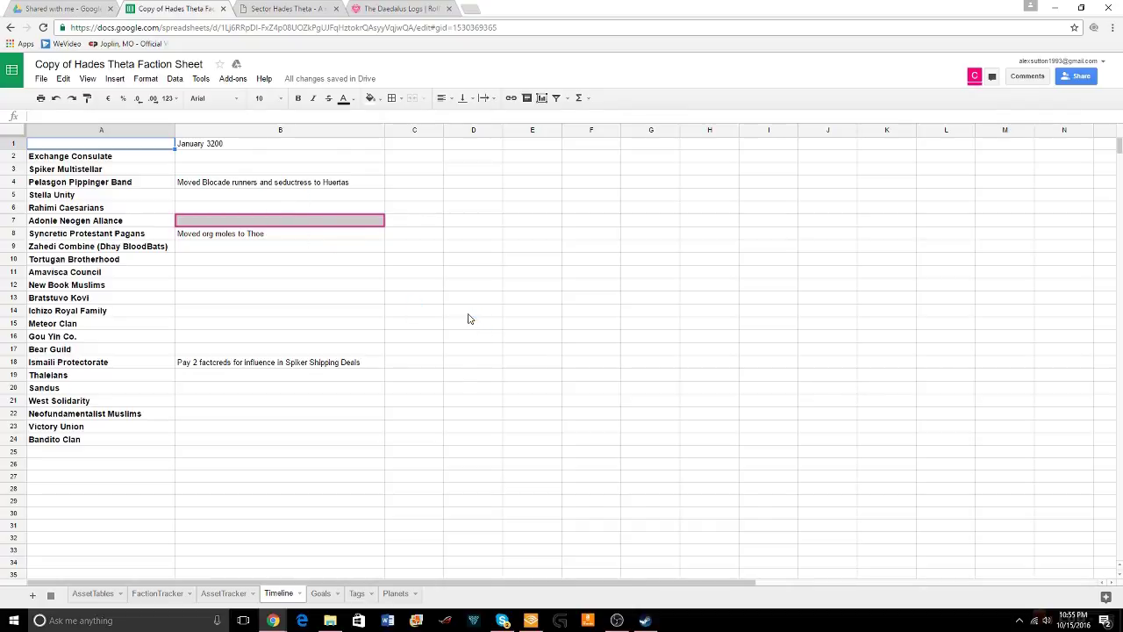
left_click(276, 9)
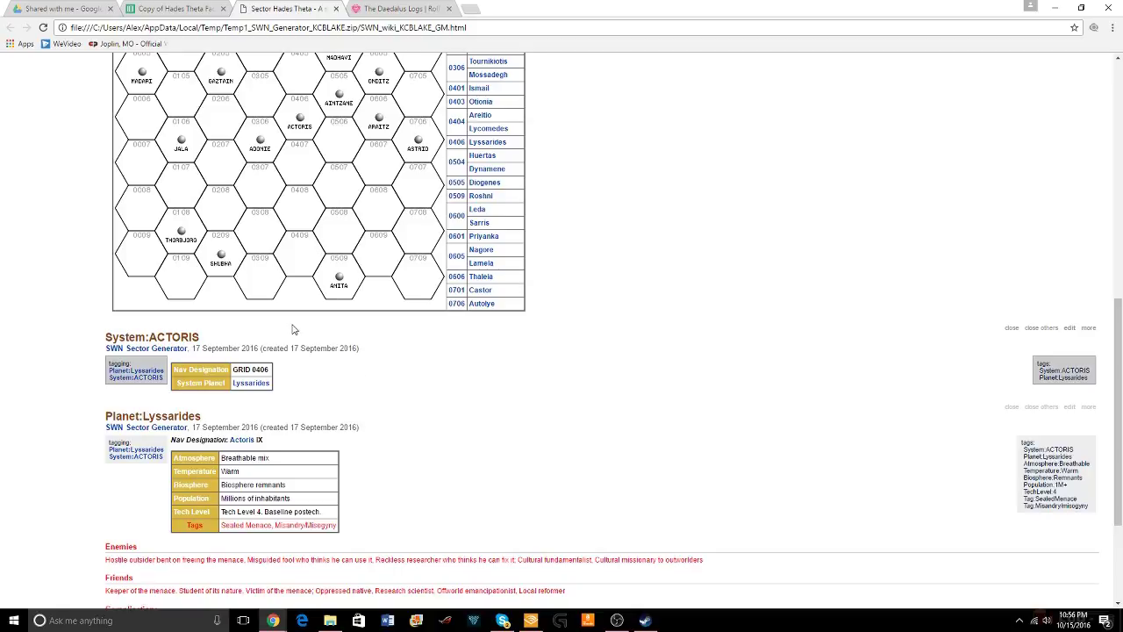
left_click(404, 8)
left_click(175, 11)
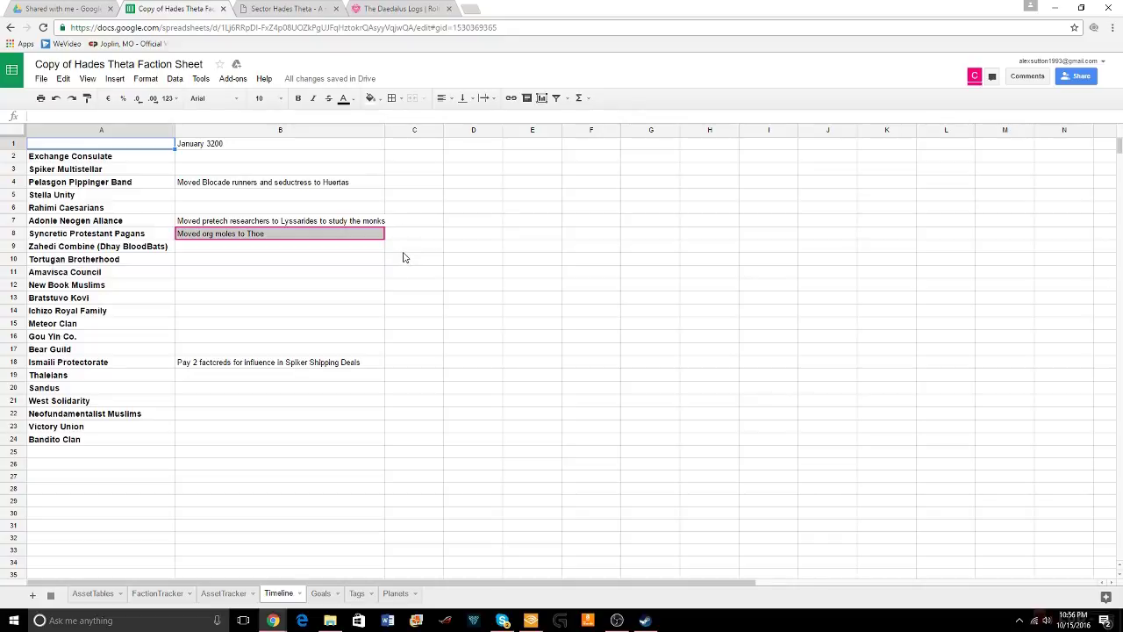
Close the System:ACTORIS entry in the sector wiki and return to the spreadsheet
left_click(280, 9)
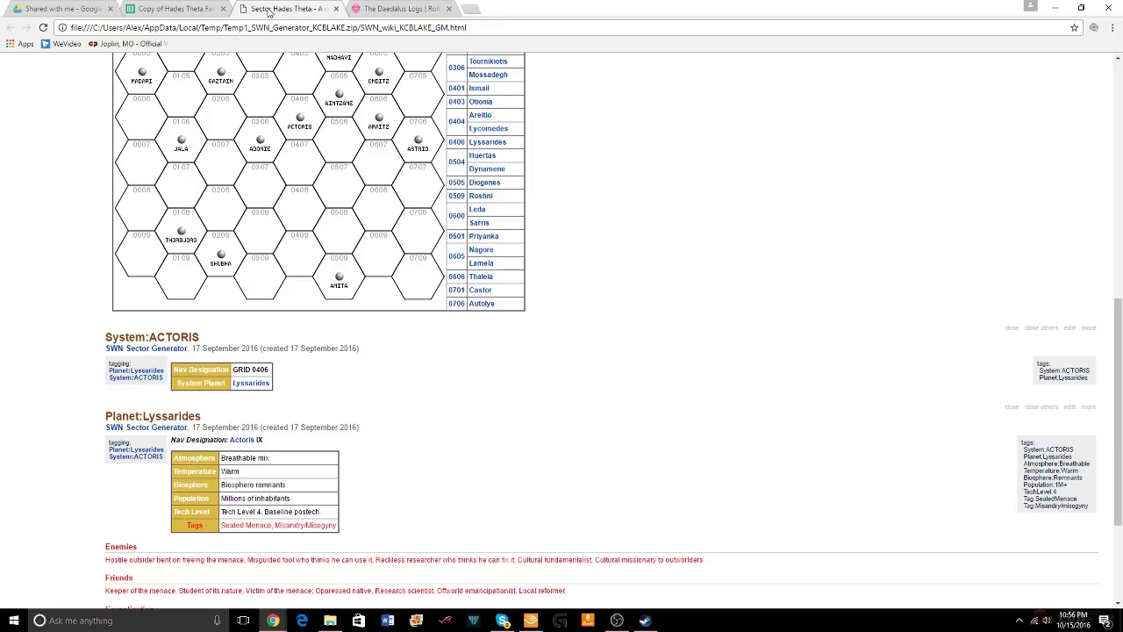
left_click(1012, 327)
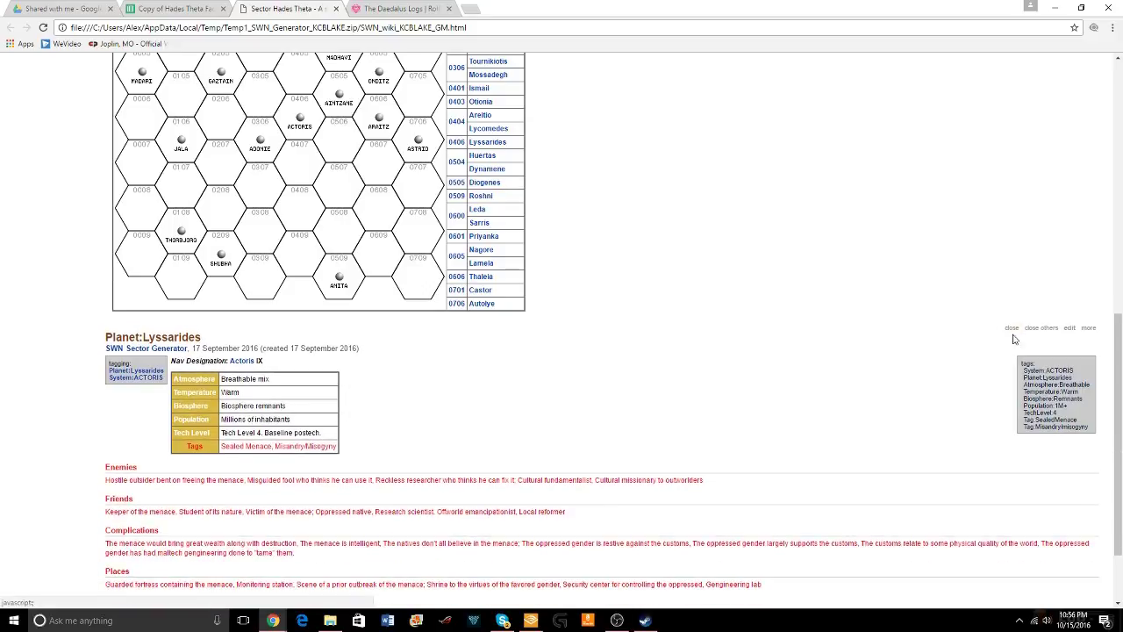
left_click(394, 9)
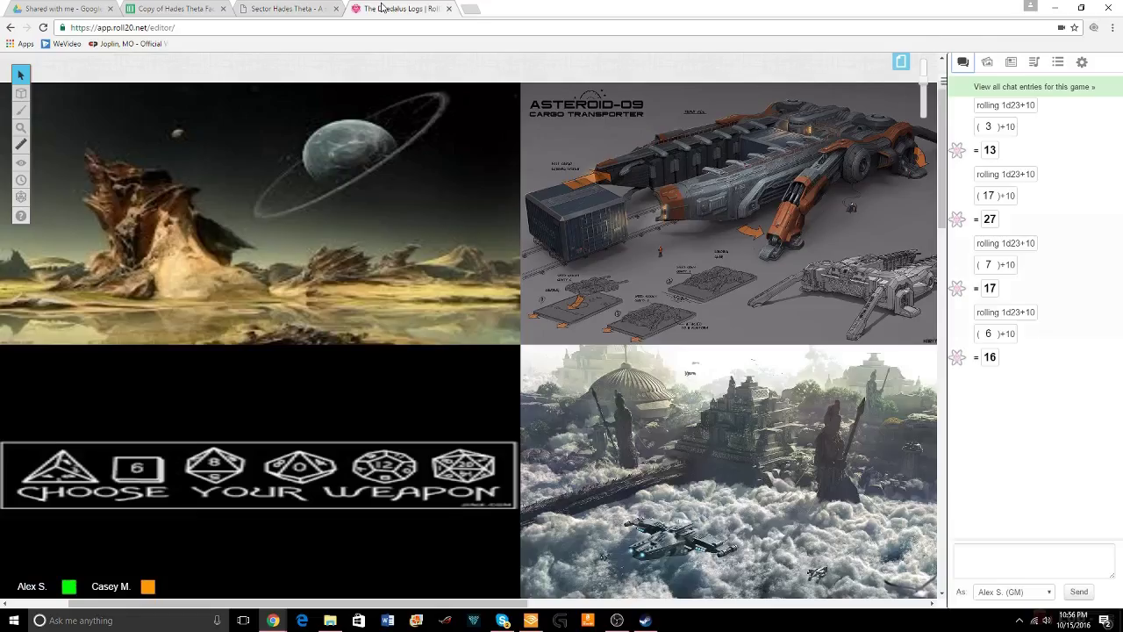
left_click(171, 9)
Open the AssetTracker sheet and read the Pretech Manufactory note about rolling 1d8 FacCreds
left_click(237, 593)
mouse_move(207, 262)
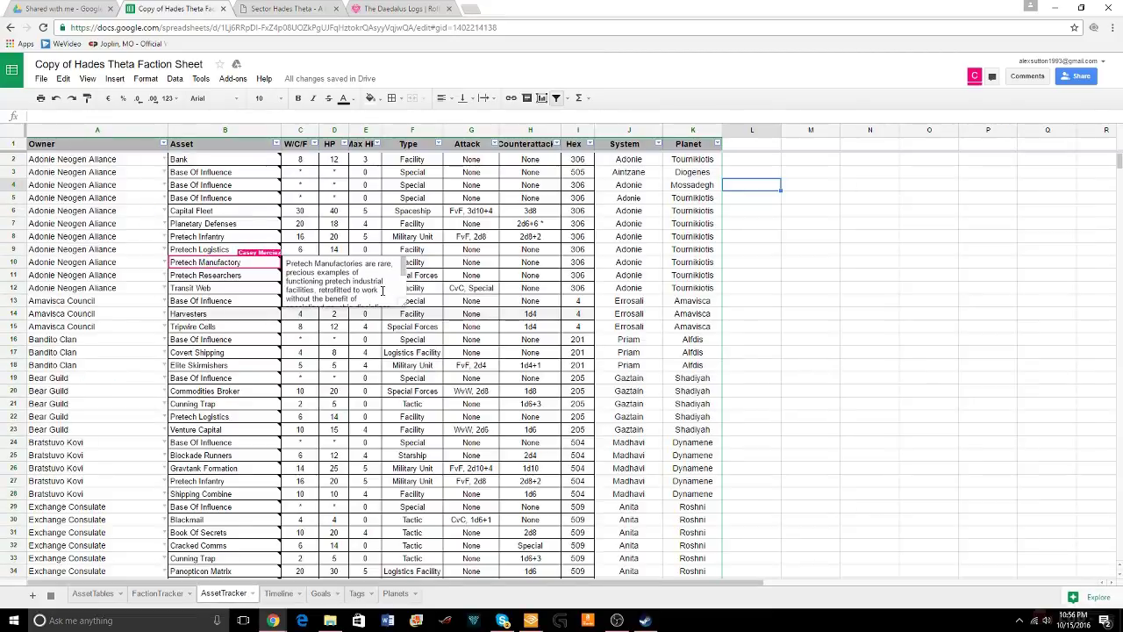
scroll(382, 291, "down", 2)
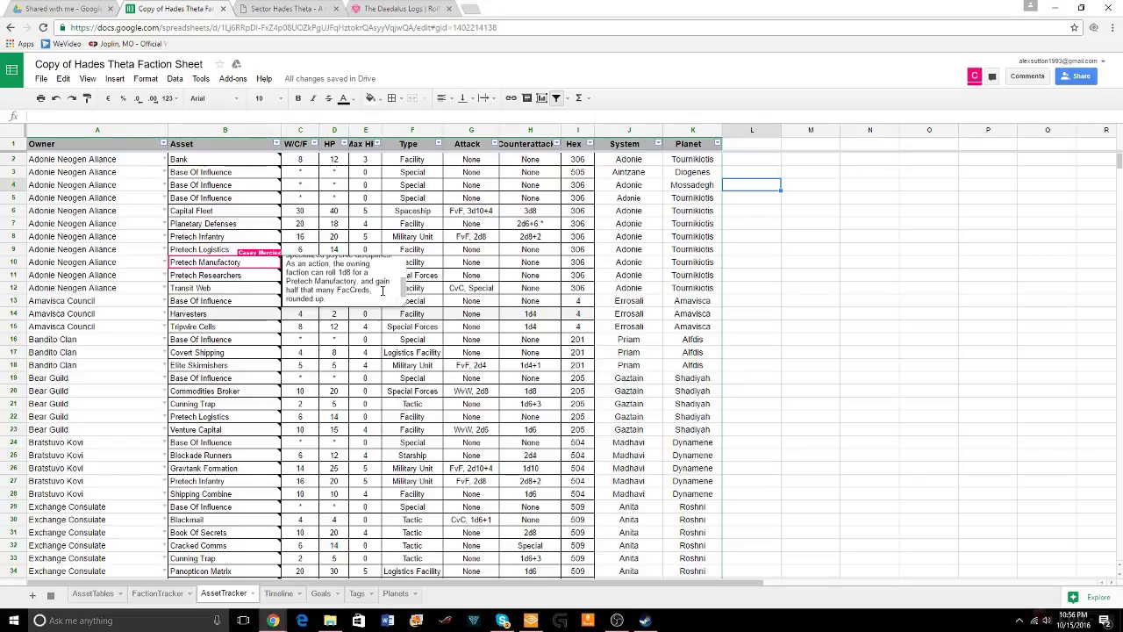
Switch to Roll20 to roll 1d8 for the Pretech Manufactory, getting 8
left_click(399, 9)
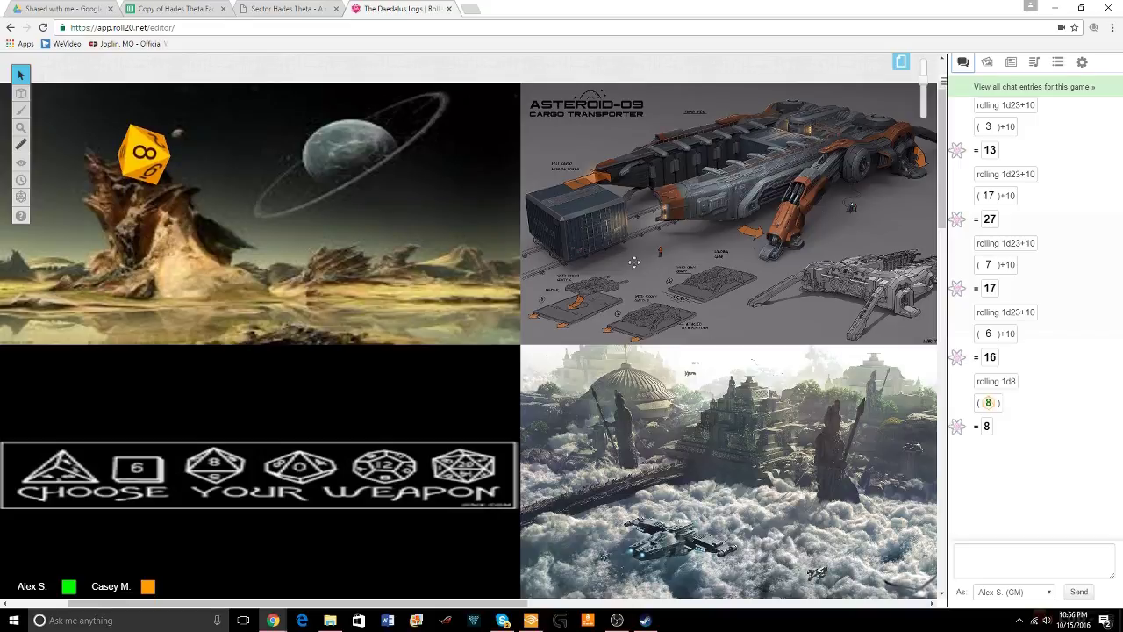
Change Adonie Neogen Alliance's FacCreds in J16 from 5 to 9
left_click(143, 12)
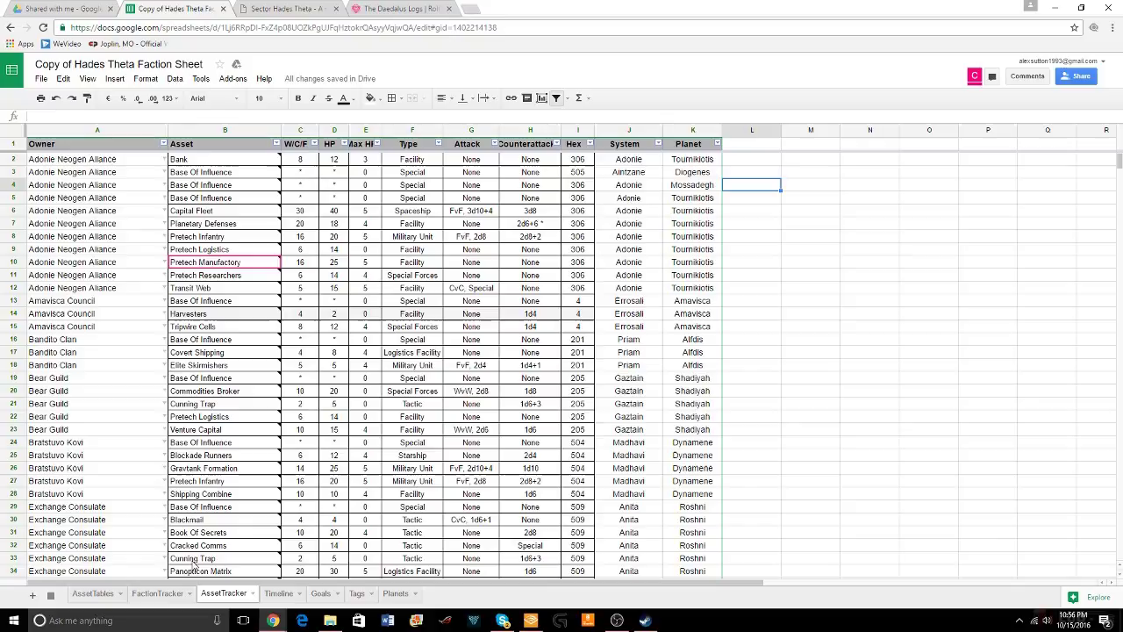
left_click(93, 594)
left_click(157, 593)
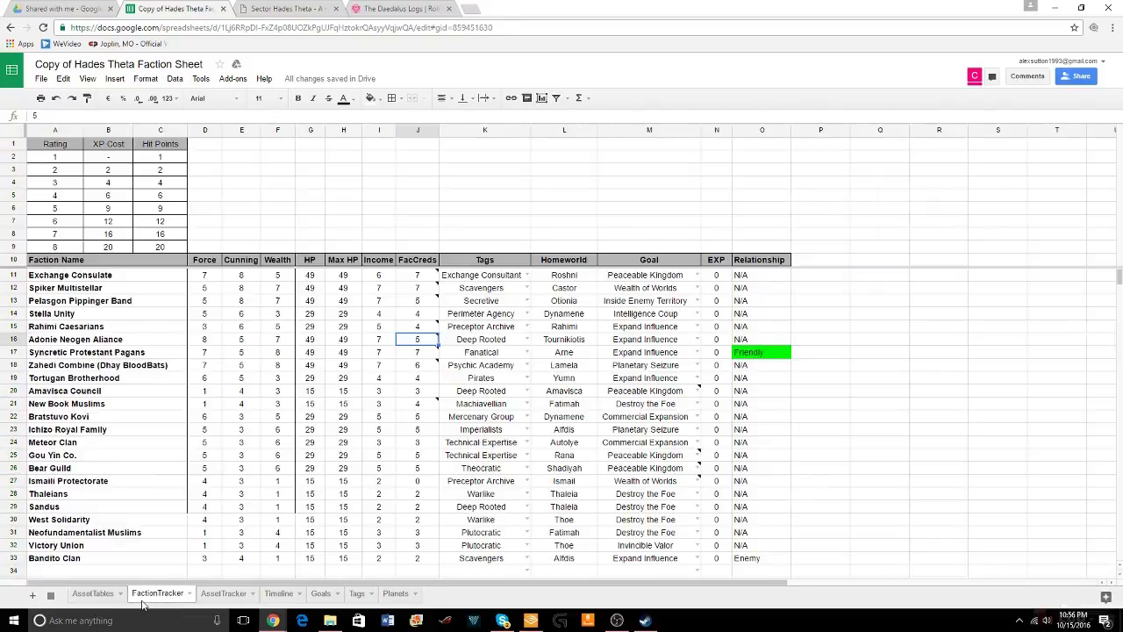
mouse_move(420, 344)
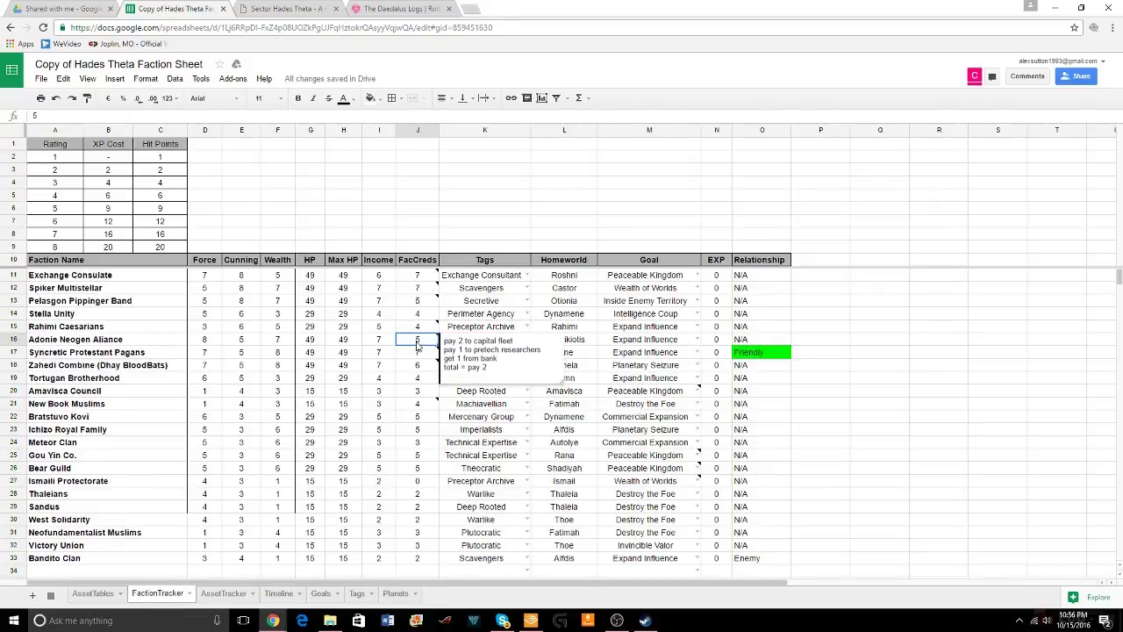
double_click(418, 340)
type("3")
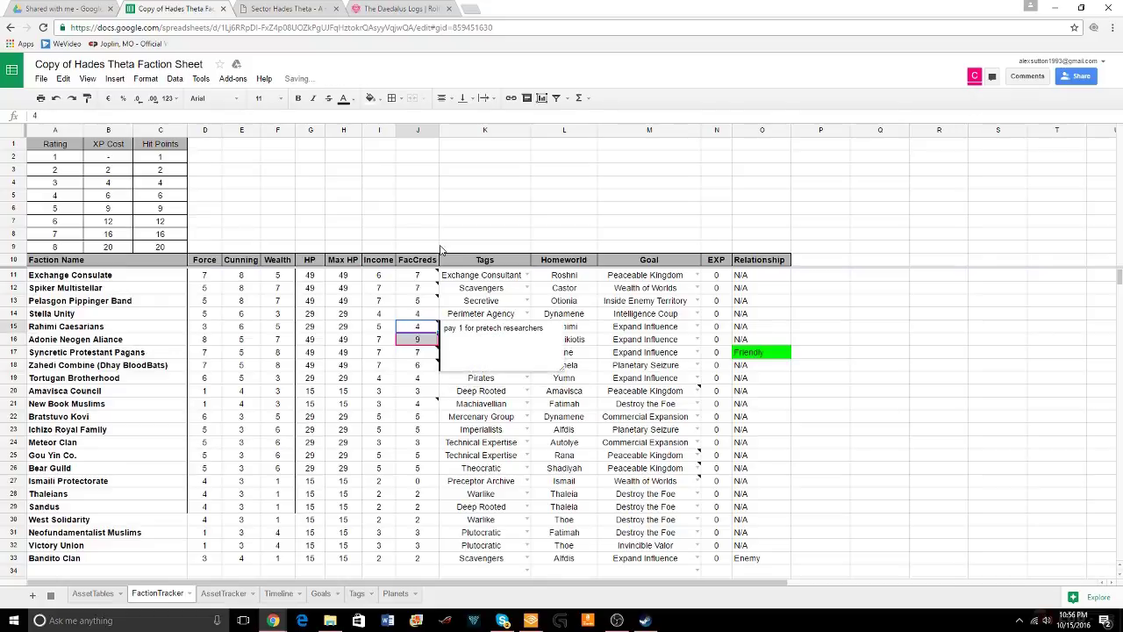
left_click(478, 237)
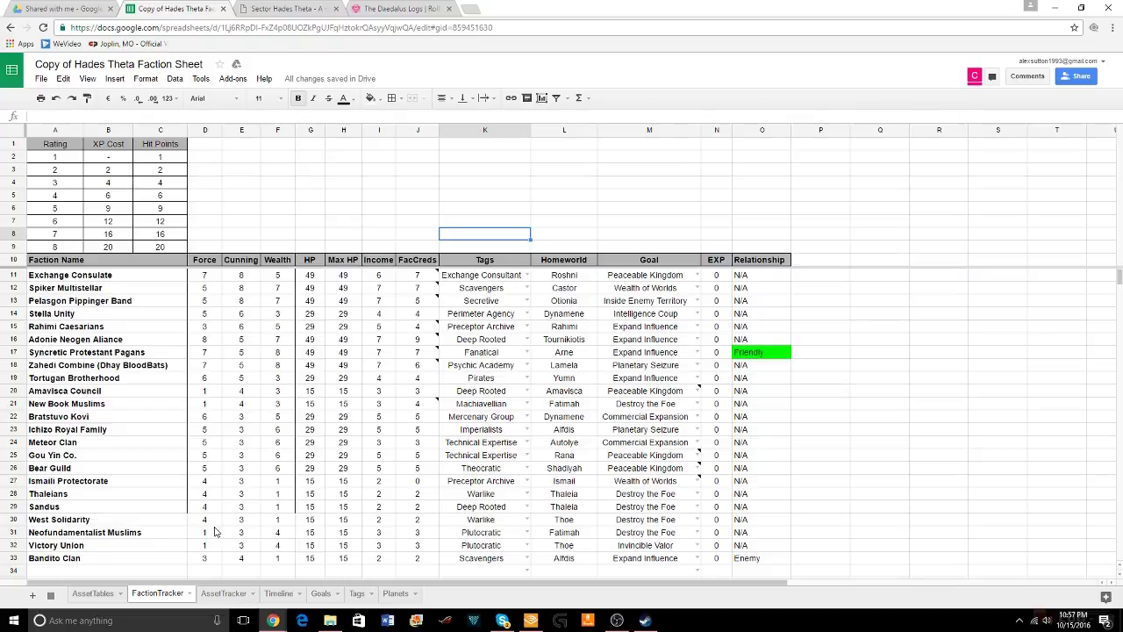
Make a series of clicks across the FactionTracker sheet area
left_click(182, 533)
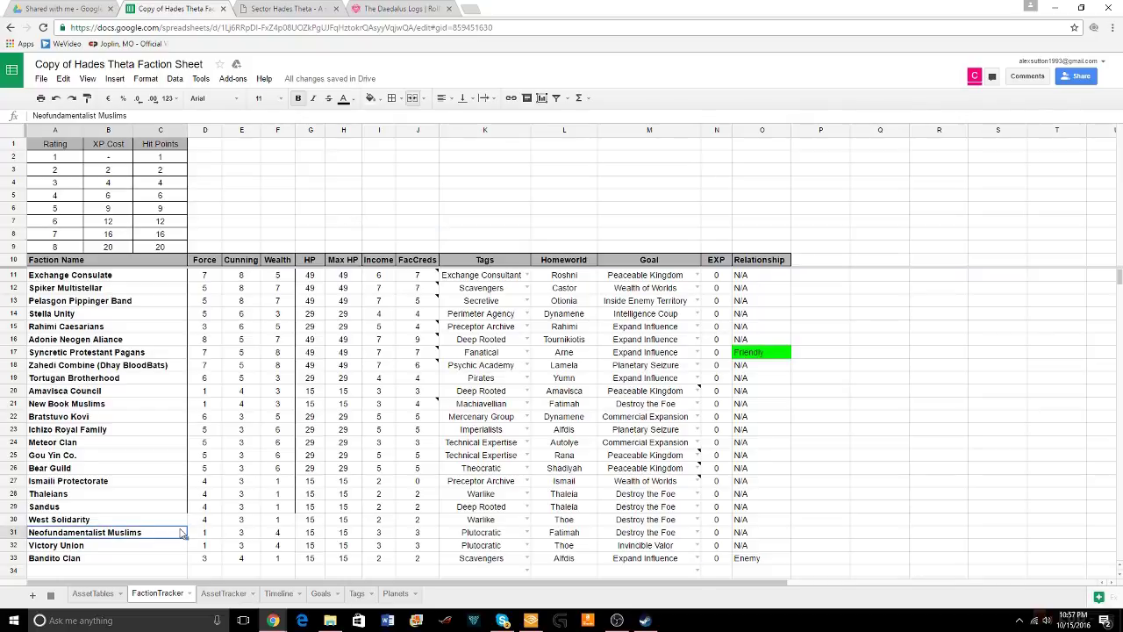
left_click(180, 523)
left_click(343, 232)
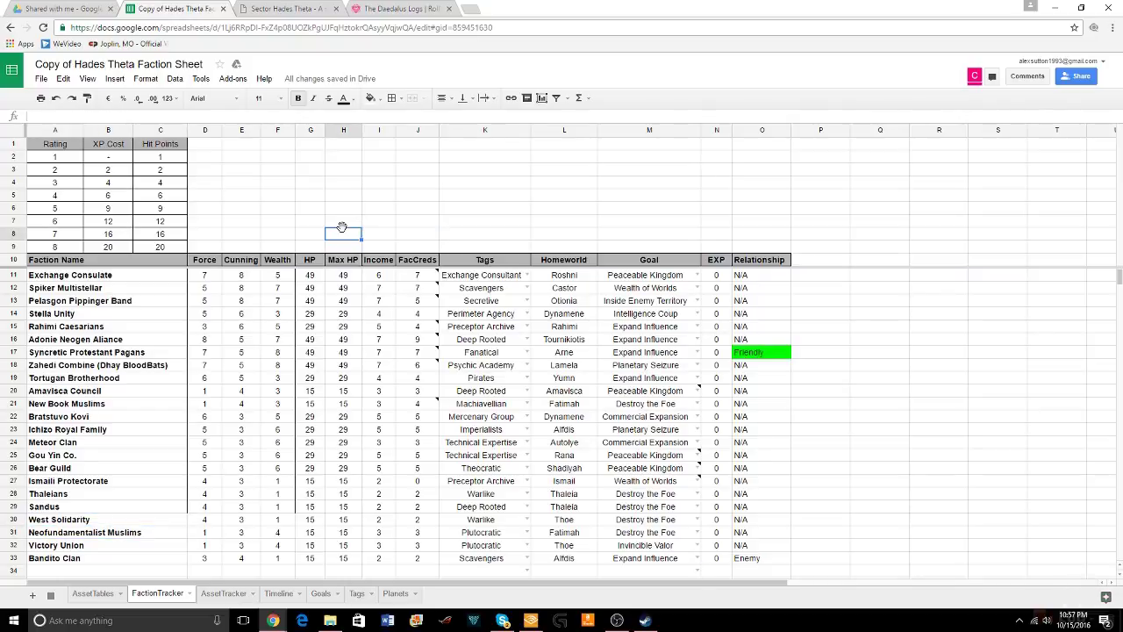
left_click(350, 221)
left_click(355, 208)
left_click(387, 194)
left_click(355, 174)
left_click(384, 174)
left_click(404, 184)
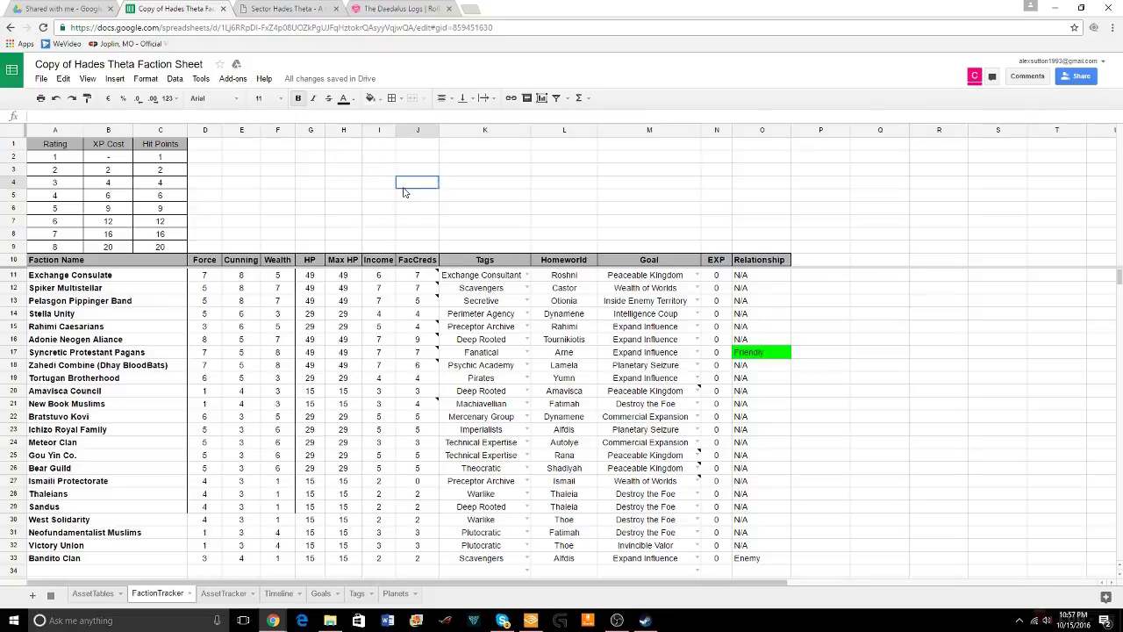
left_click(411, 209)
left_click(452, 209)
left_click(466, 198)
left_click(469, 184)
left_click(475, 169)
left_click(482, 201)
left_click(480, 210)
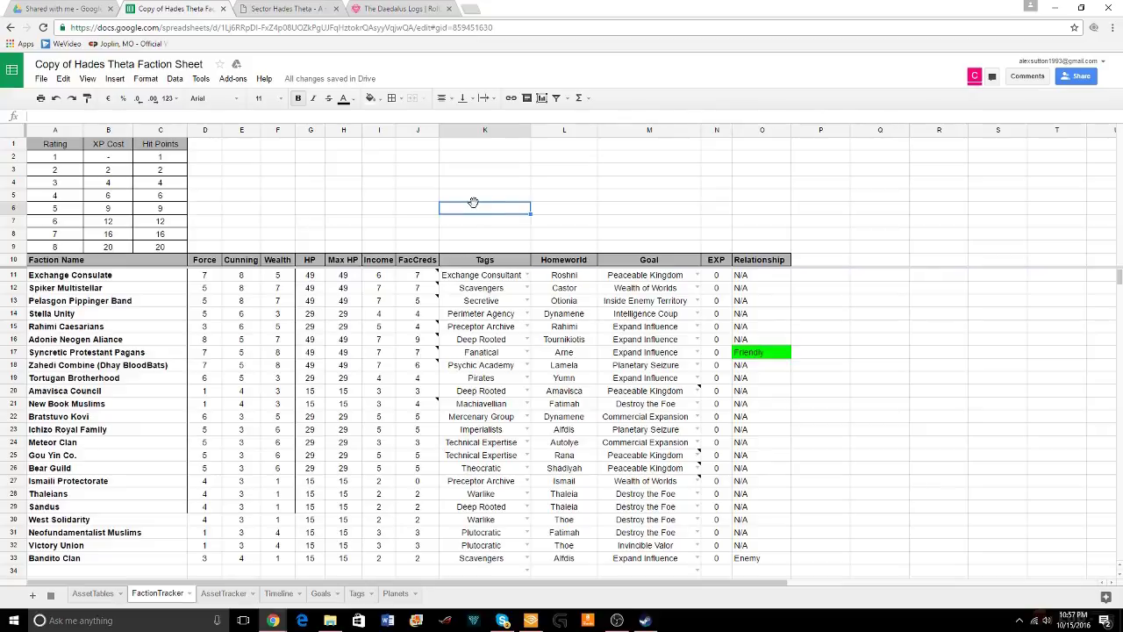
left_click(243, 598)
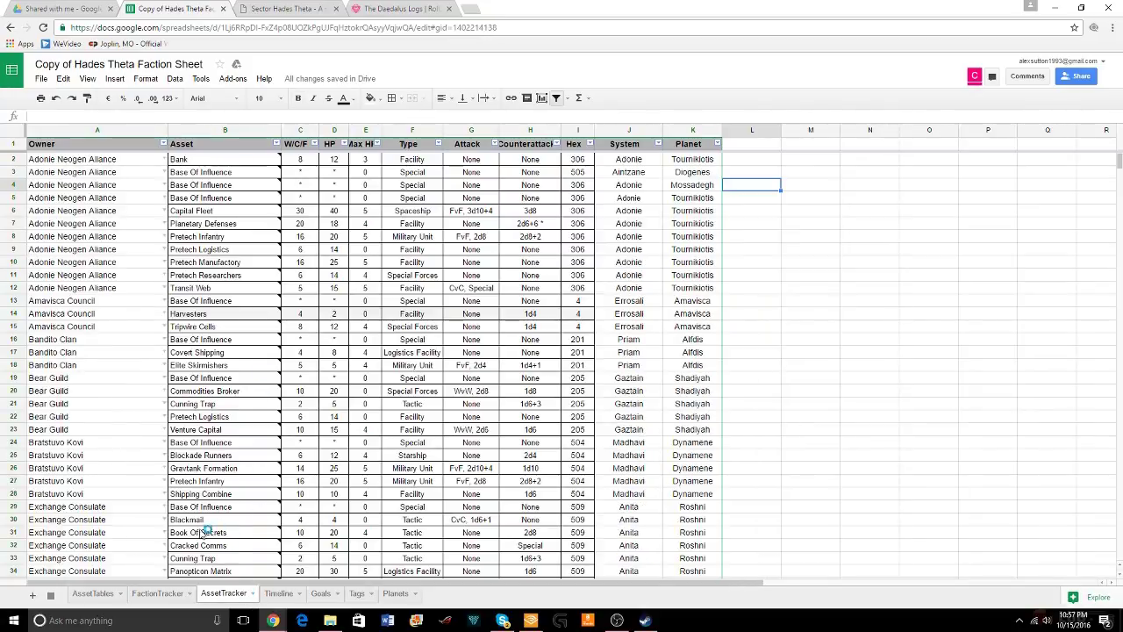
mouse_move(241, 268)
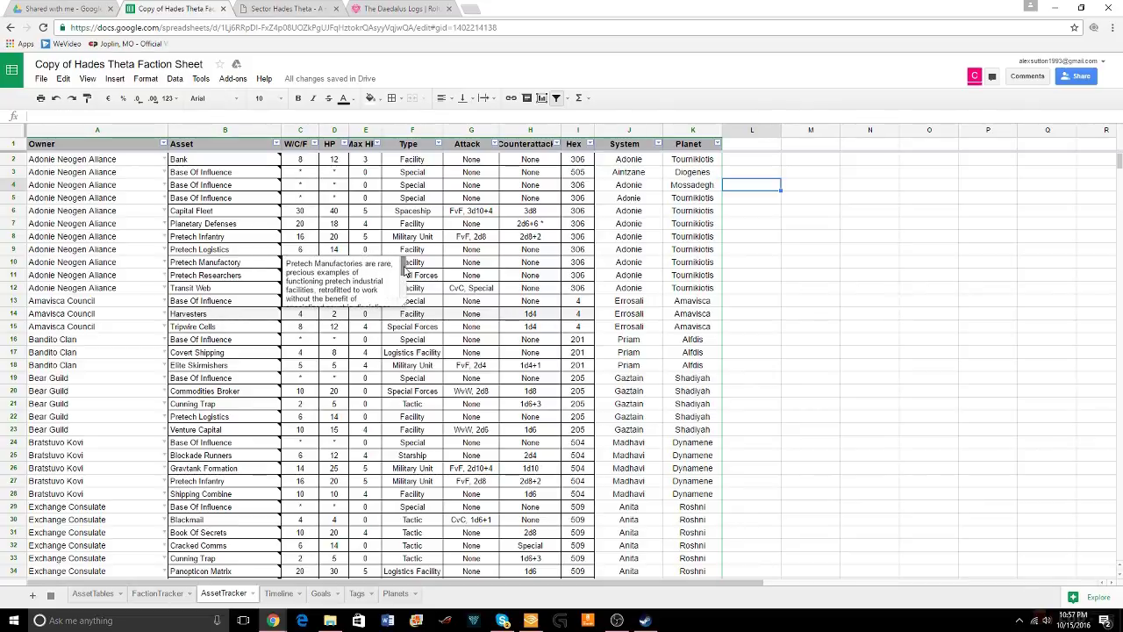
mouse_move(404, 266)
left_mouse_down()
mouse_move(406, 281)
mouse_move(403, 266)
left_mouse_up()
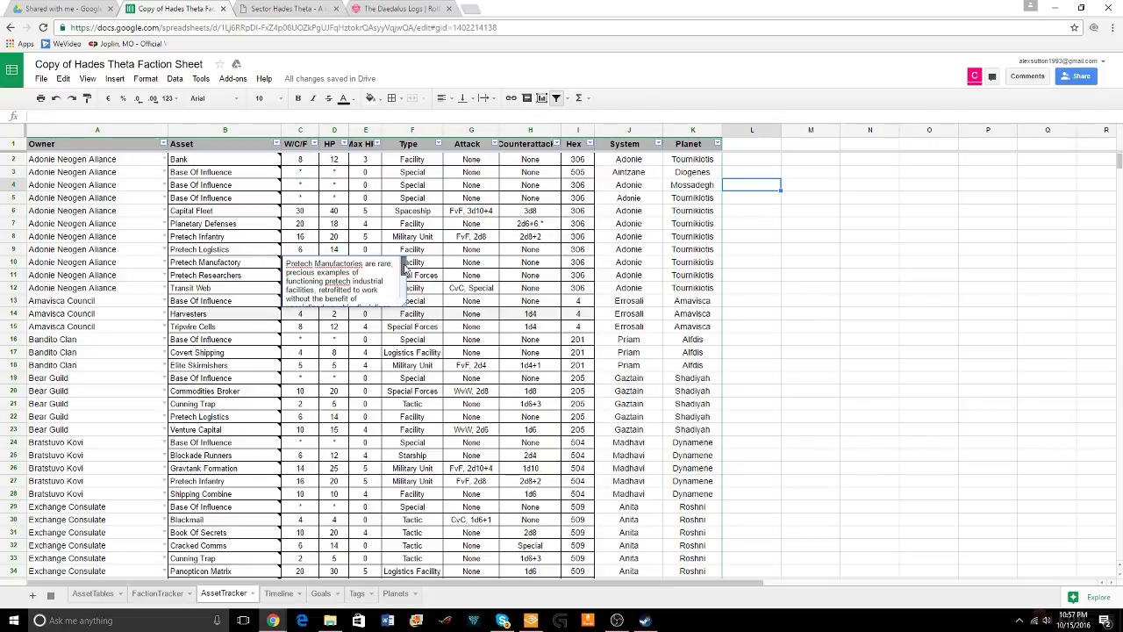
left_click_drag(406, 268, 408, 286)
scroll(384, 289, "down", 1)
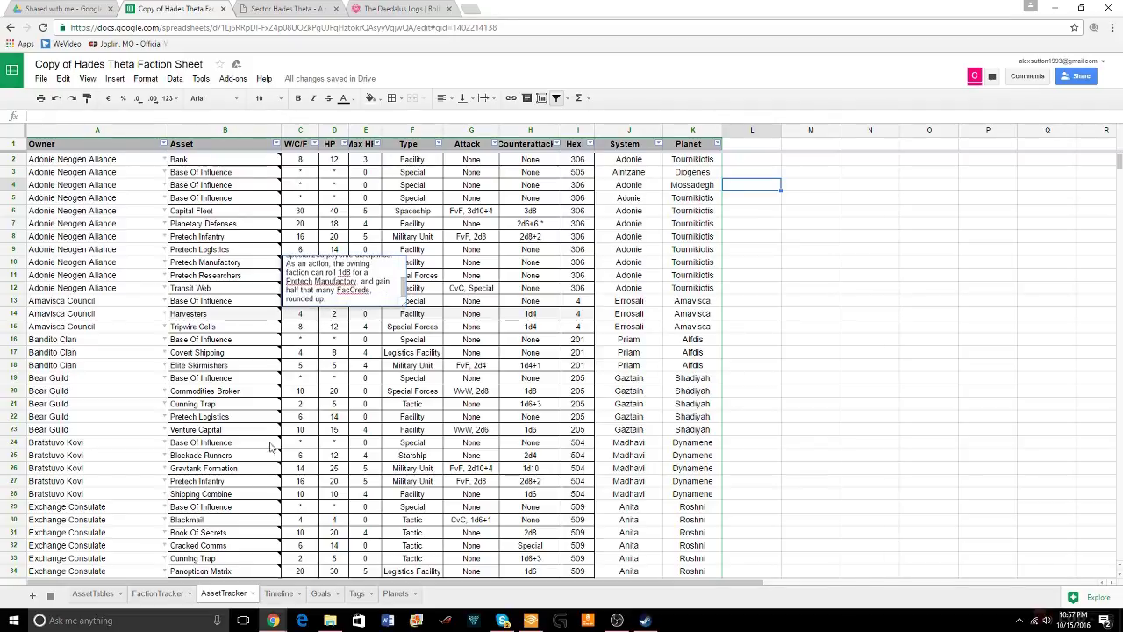
left_click(145, 596)
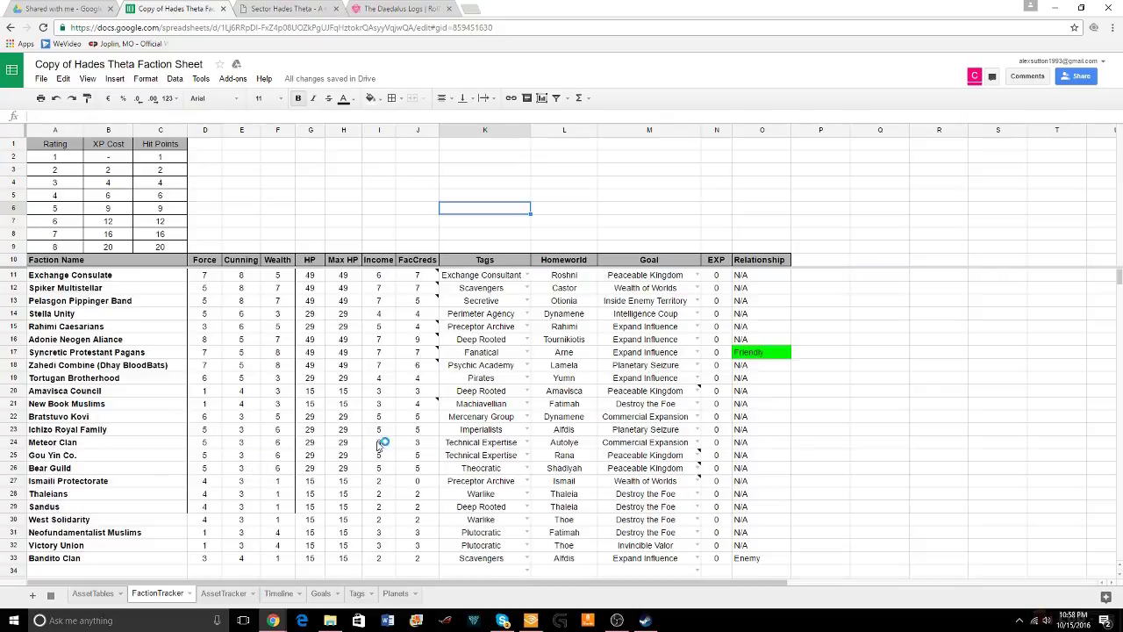
mouse_move(431, 409)
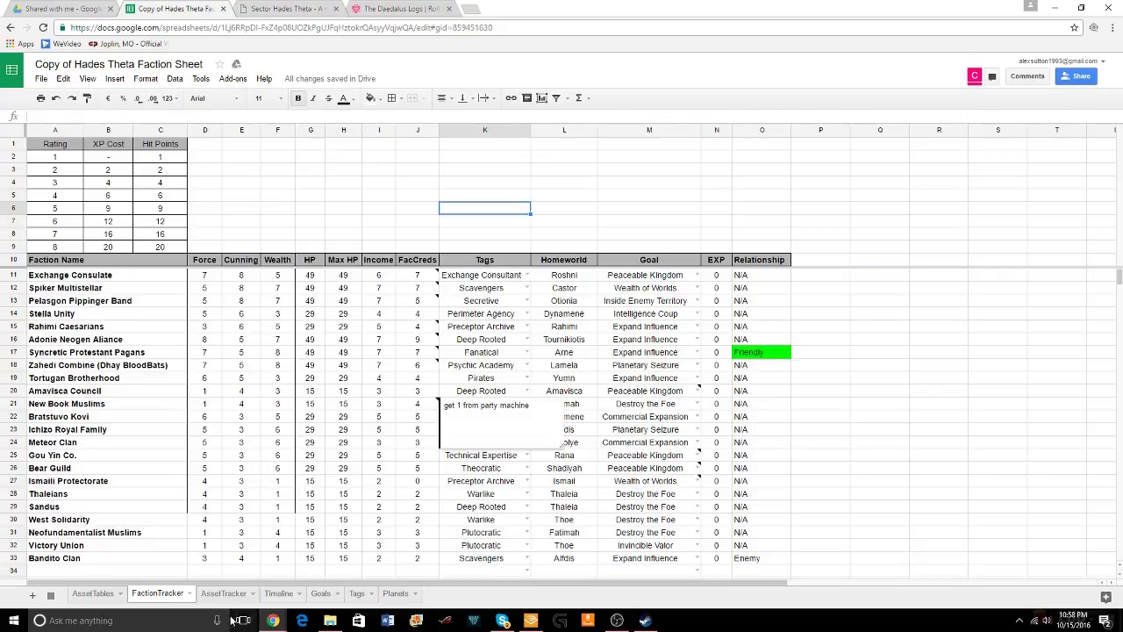
Open the Timeline sheet and bring up Adonie Neogen Alliance's B7 entry for editing
left_click(179, 595)
left_click(273, 596)
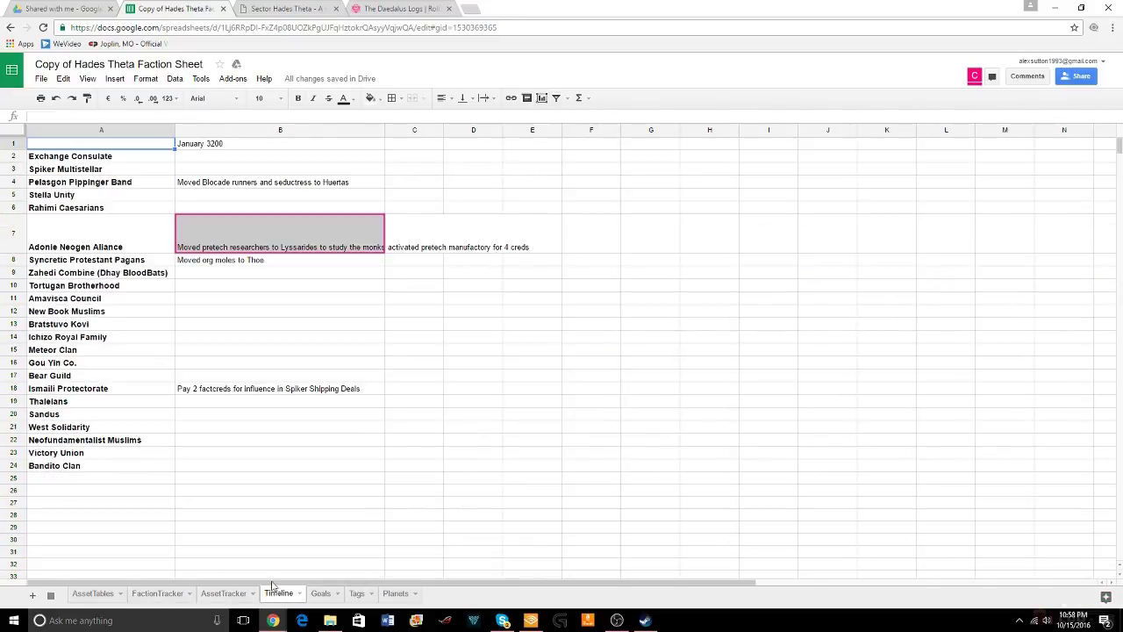
left_click(374, 243)
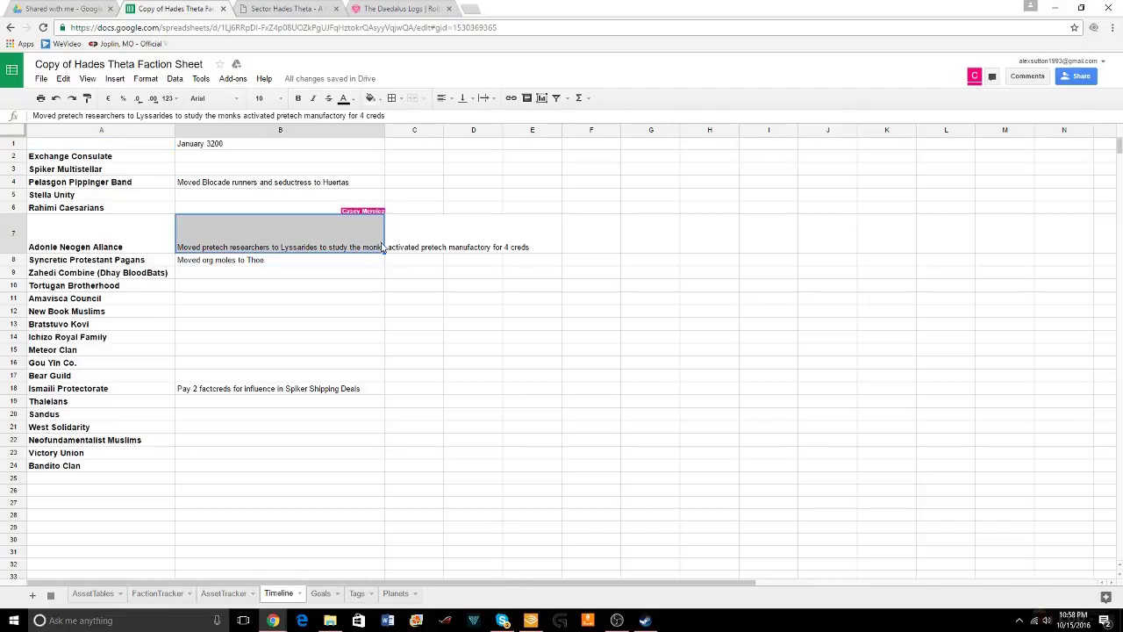
double_click(382, 250)
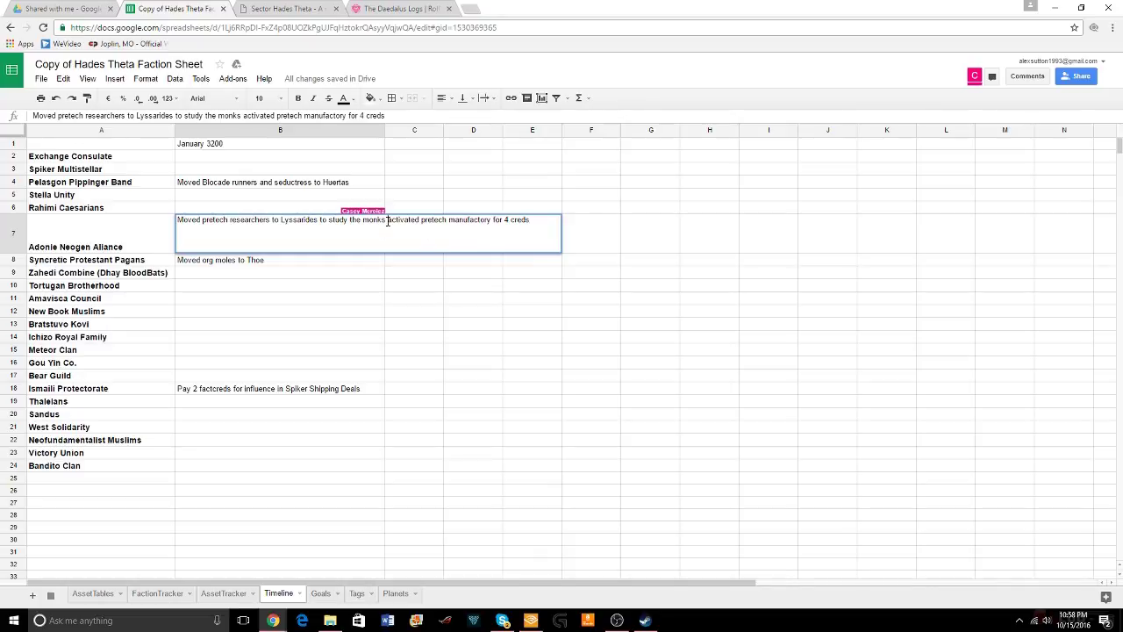
key("Return")
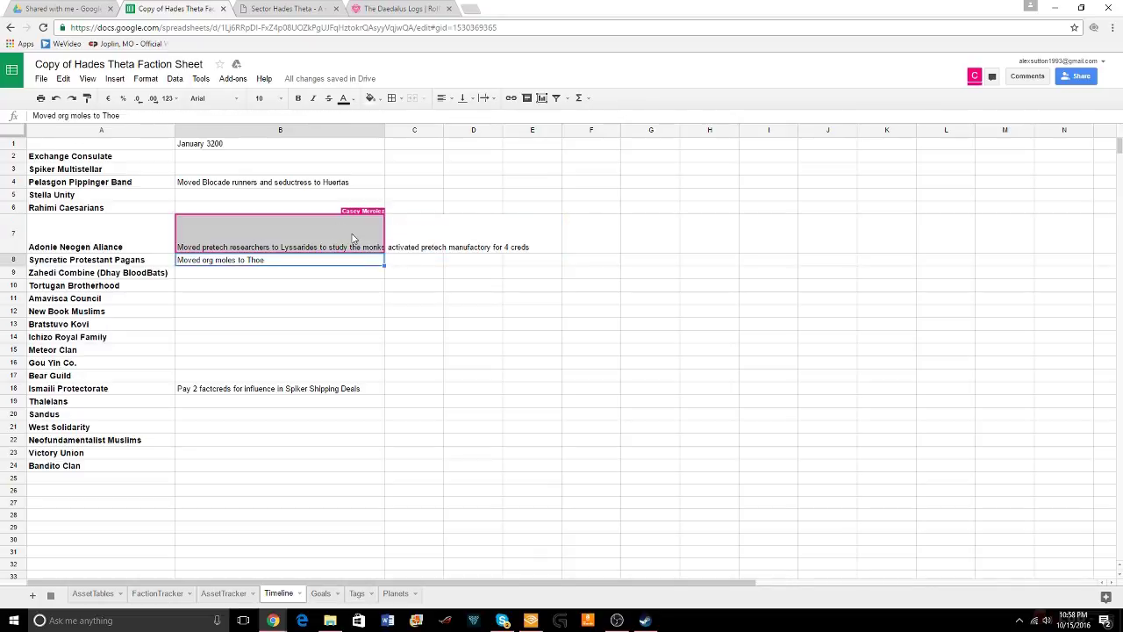
Put the pretech manufactory activation in B7 on its own second line
double_click(376, 245)
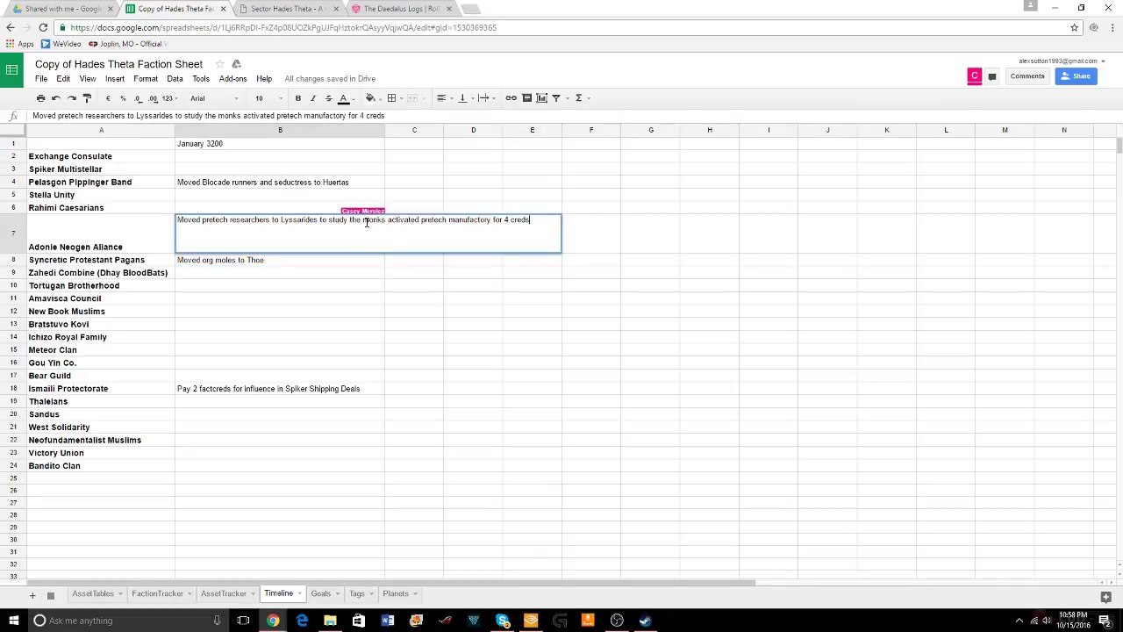
left_click(388, 220)
key("ctrl+f")
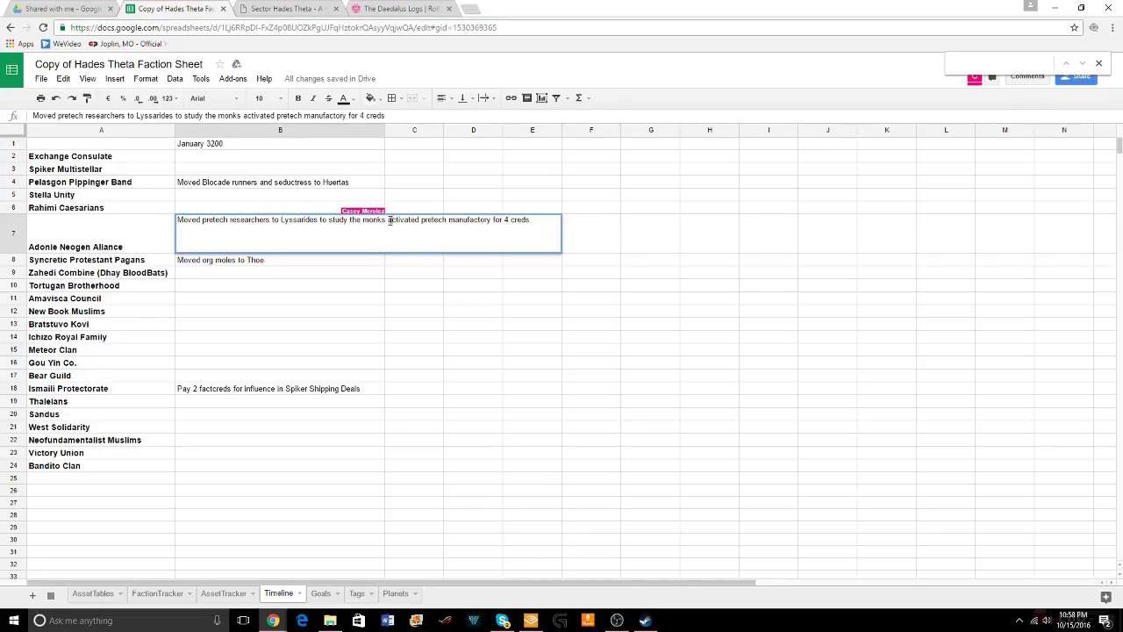
key("shift+Home")
key("End")
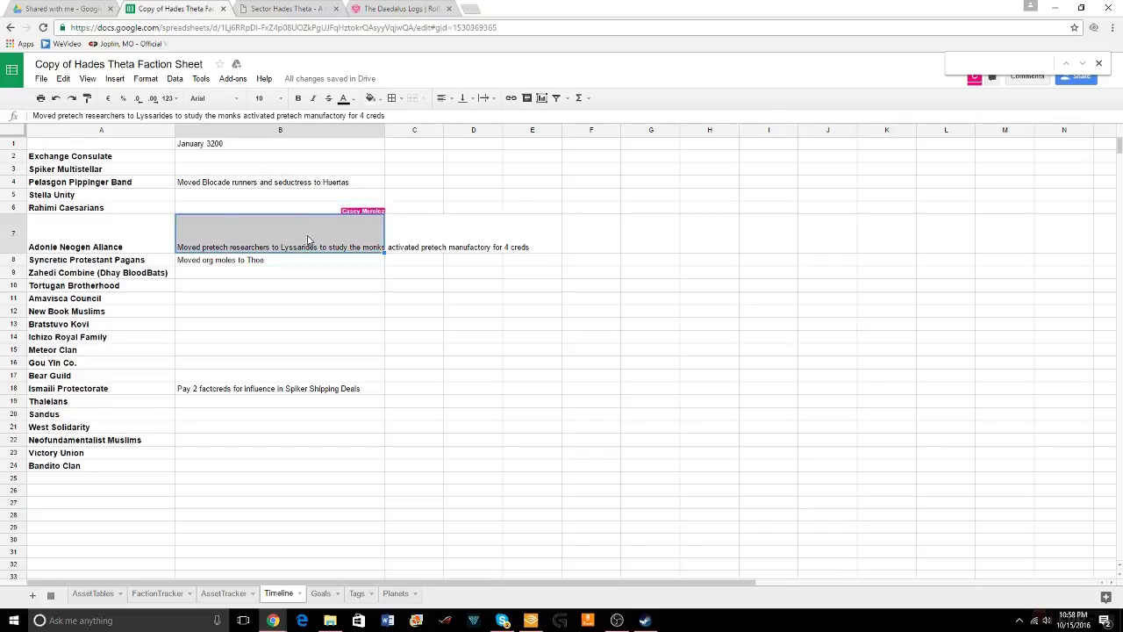
key("ctrl+Return")
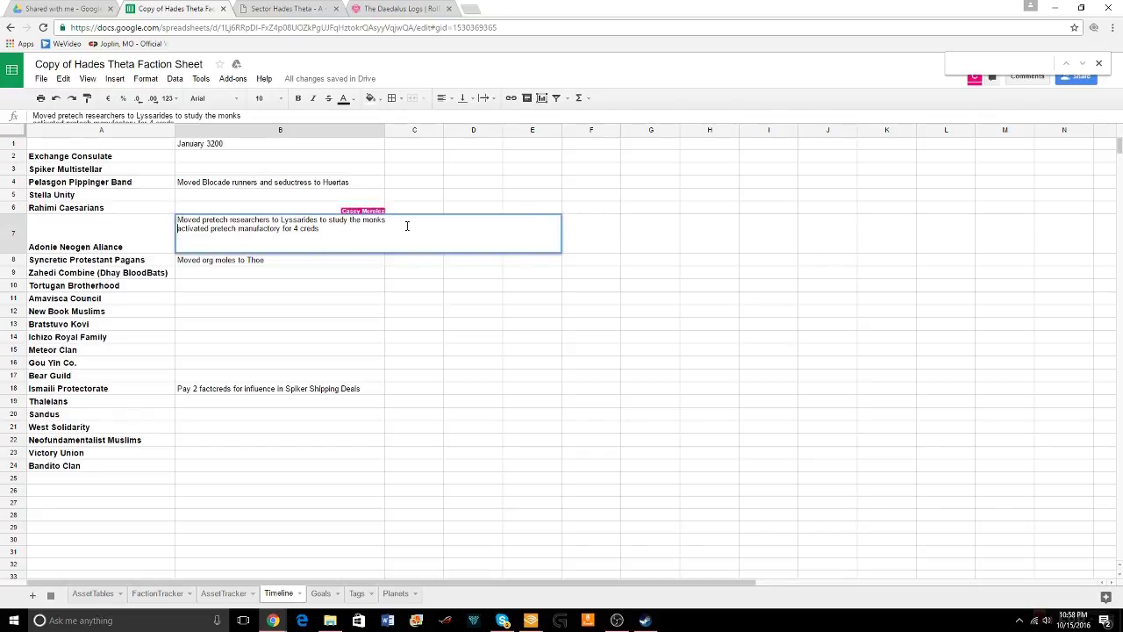
left_click(418, 209)
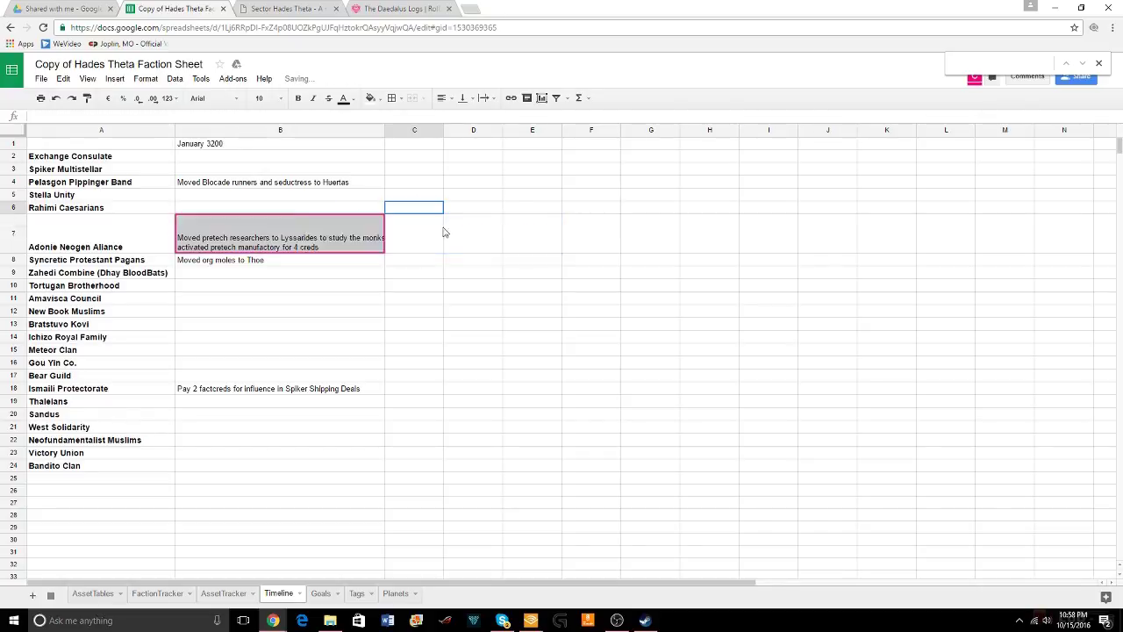
left_click(430, 269)
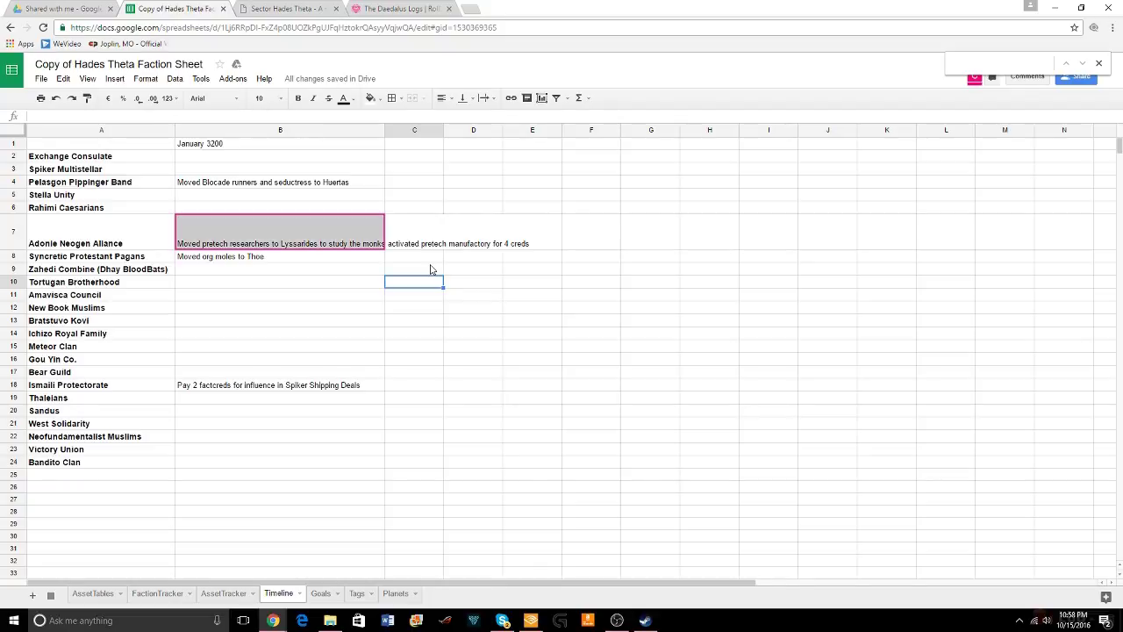
double_click(368, 232)
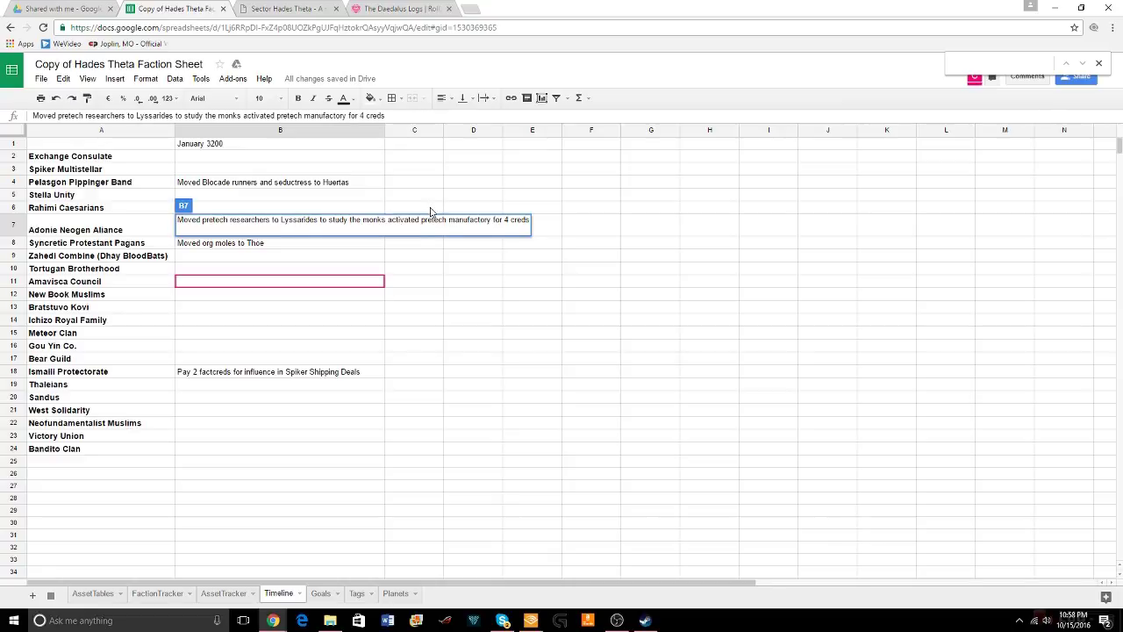
left_click(431, 211)
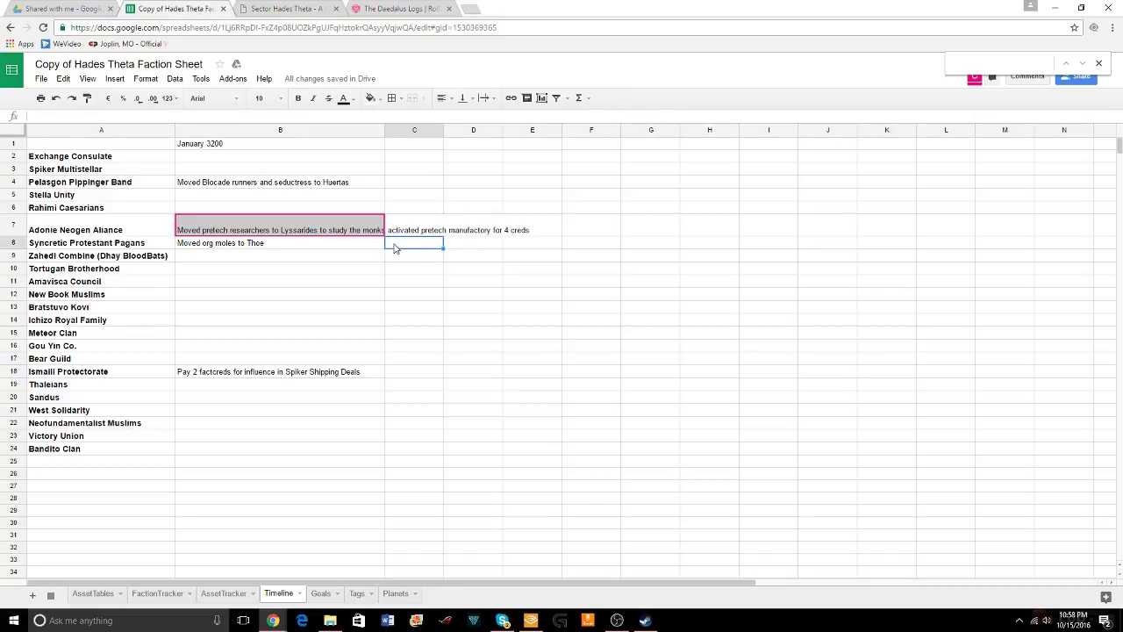
Capitalise 'Activated' at the start of B7's second line
left_click(379, 246)
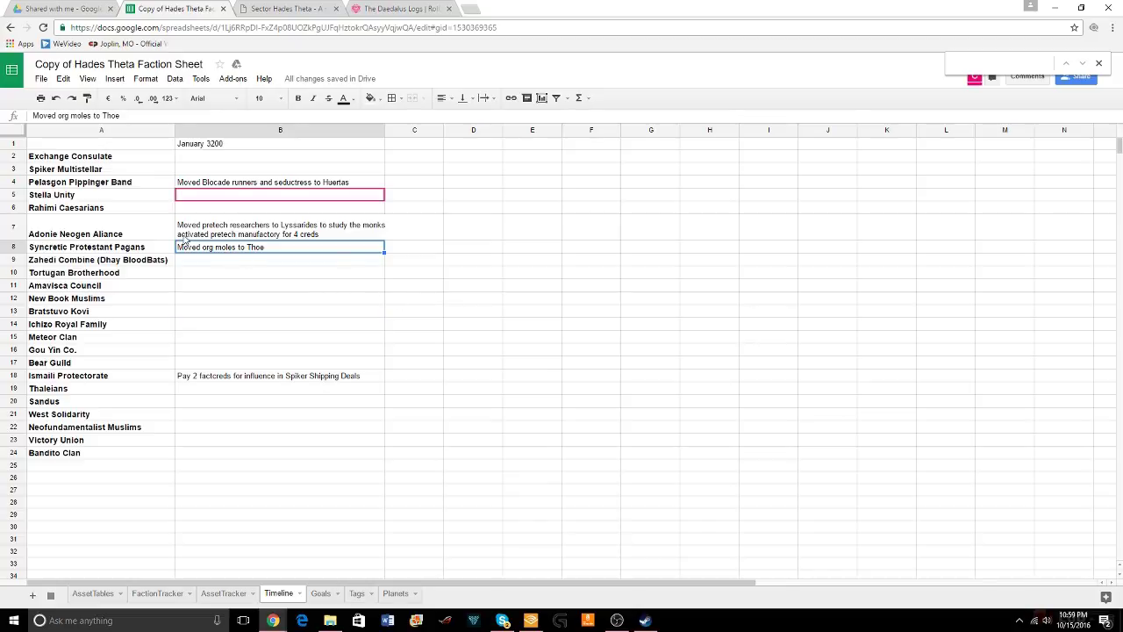
double_click(185, 237)
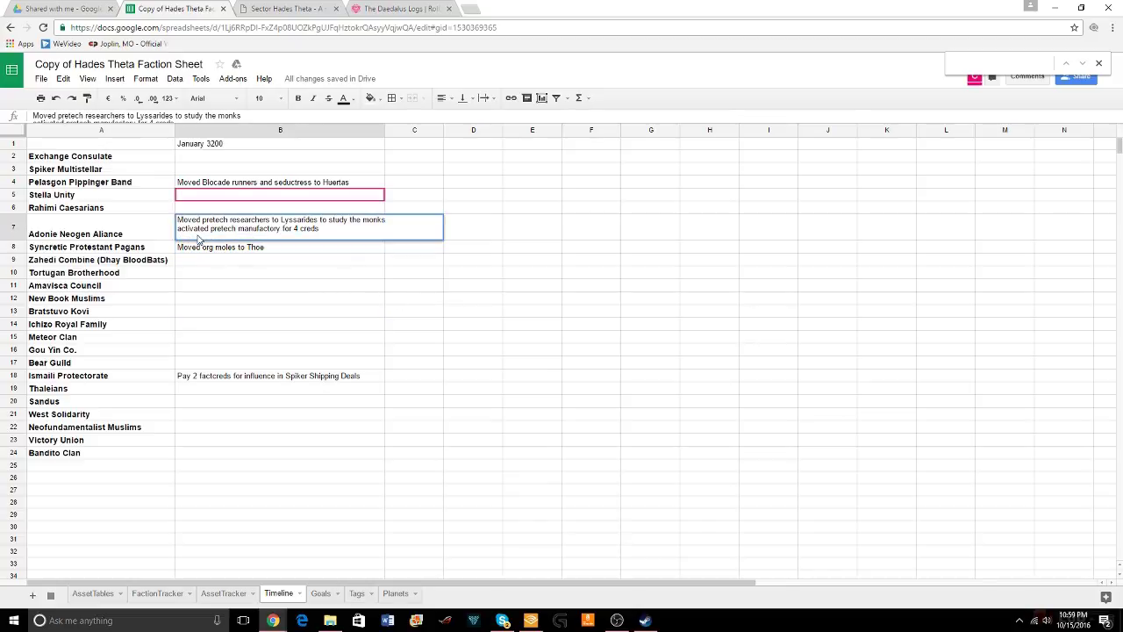
key("Home")
key("Delete")
left_click(382, 276)
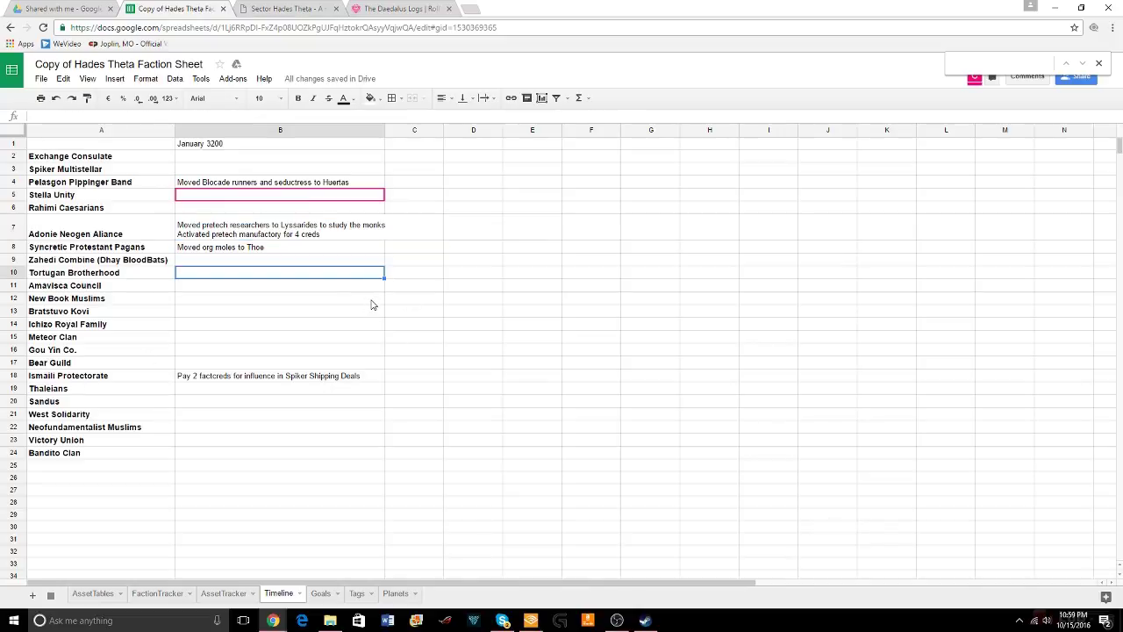
End the B7, B4 and B8 timeline entries with periods
left_click(360, 233)
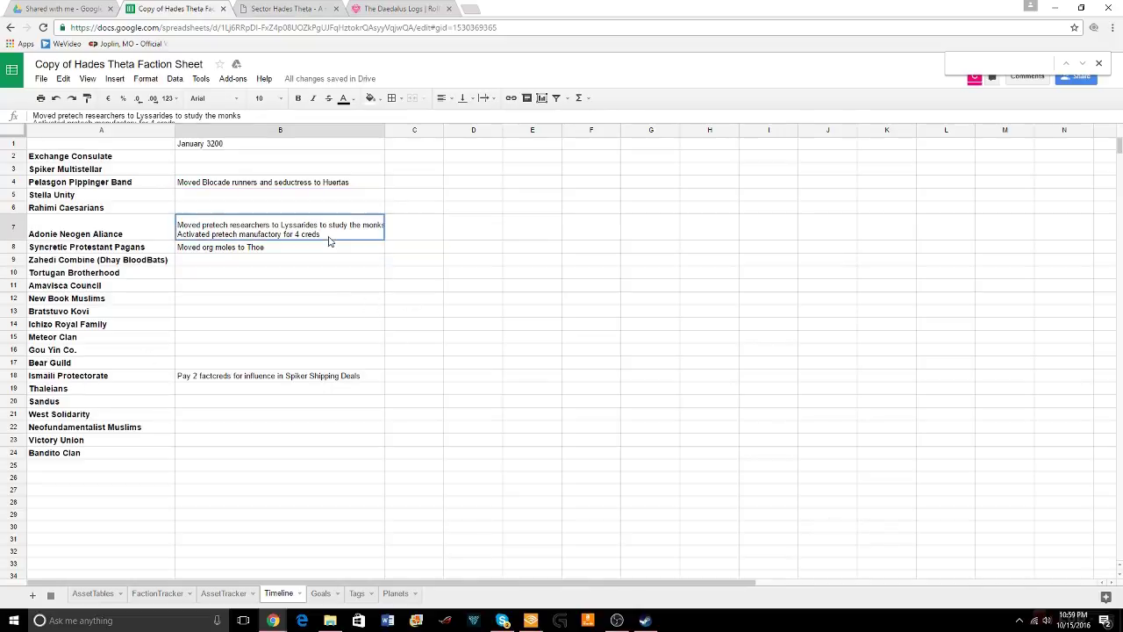
double_click(368, 229)
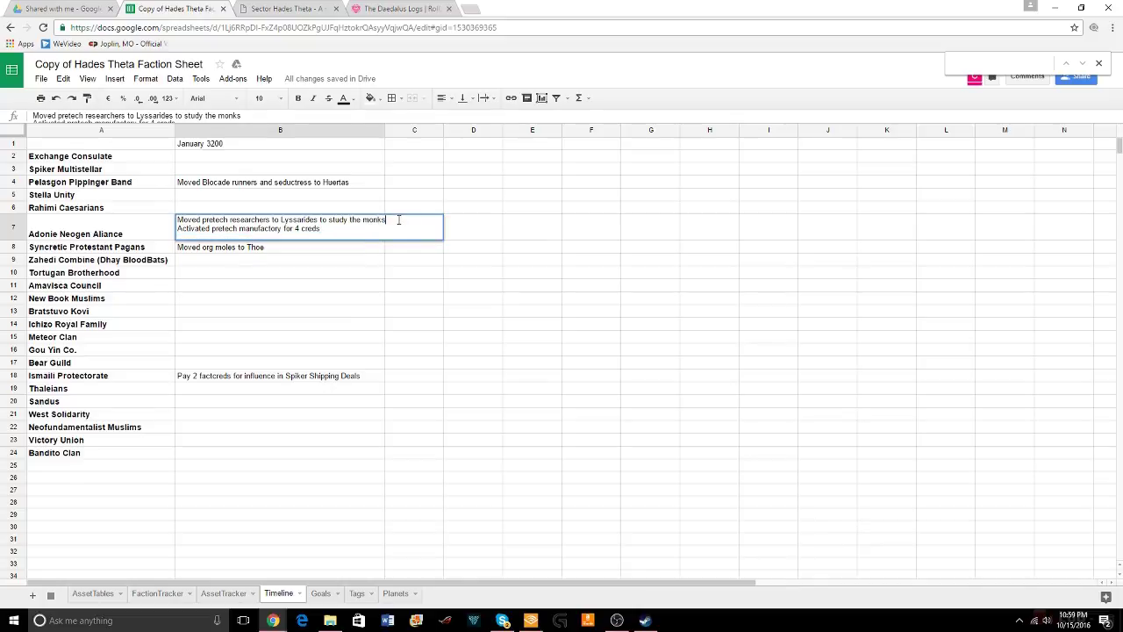
type(".")
left_click(371, 272)
left_click(408, 285)
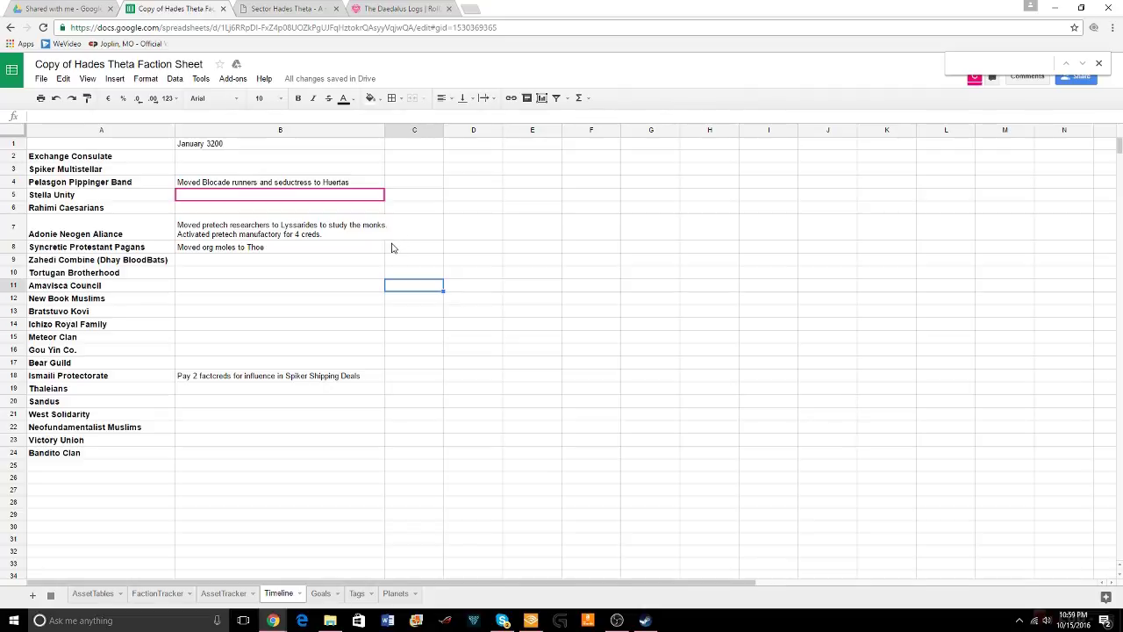
double_click(377, 181)
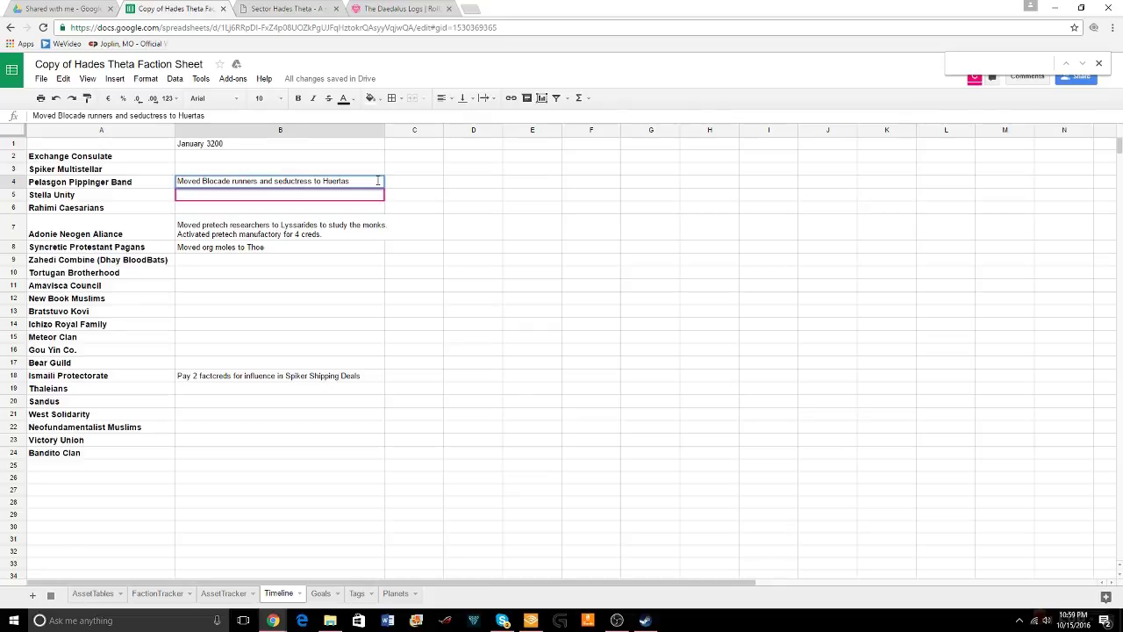
type(".")
double_click(303, 251)
type(".")
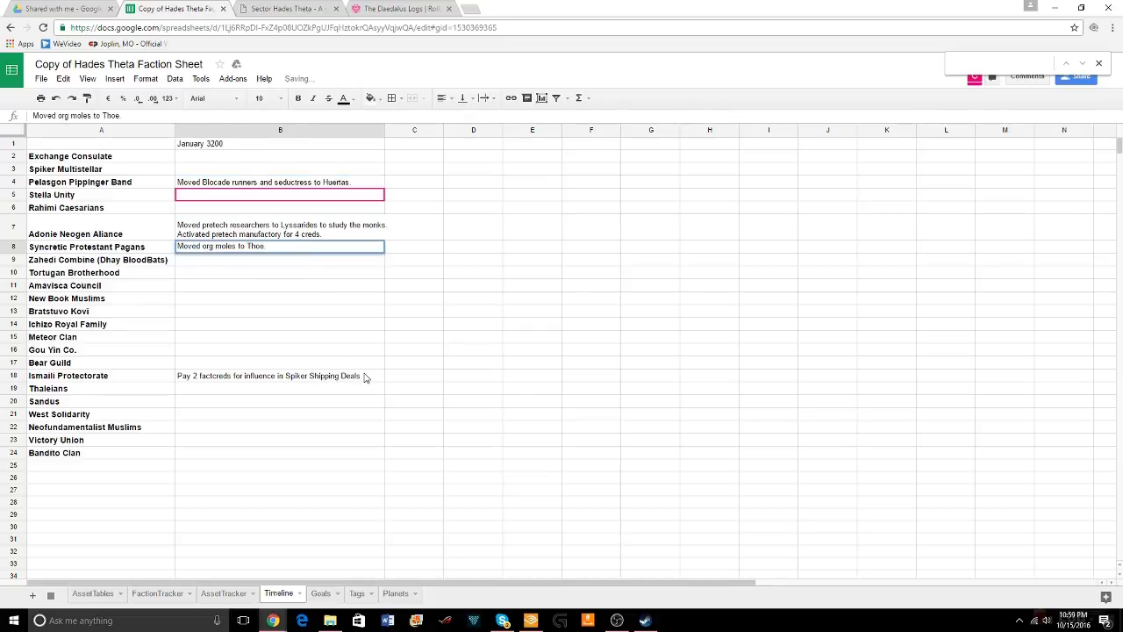
double_click(365, 376)
left_click(455, 325)
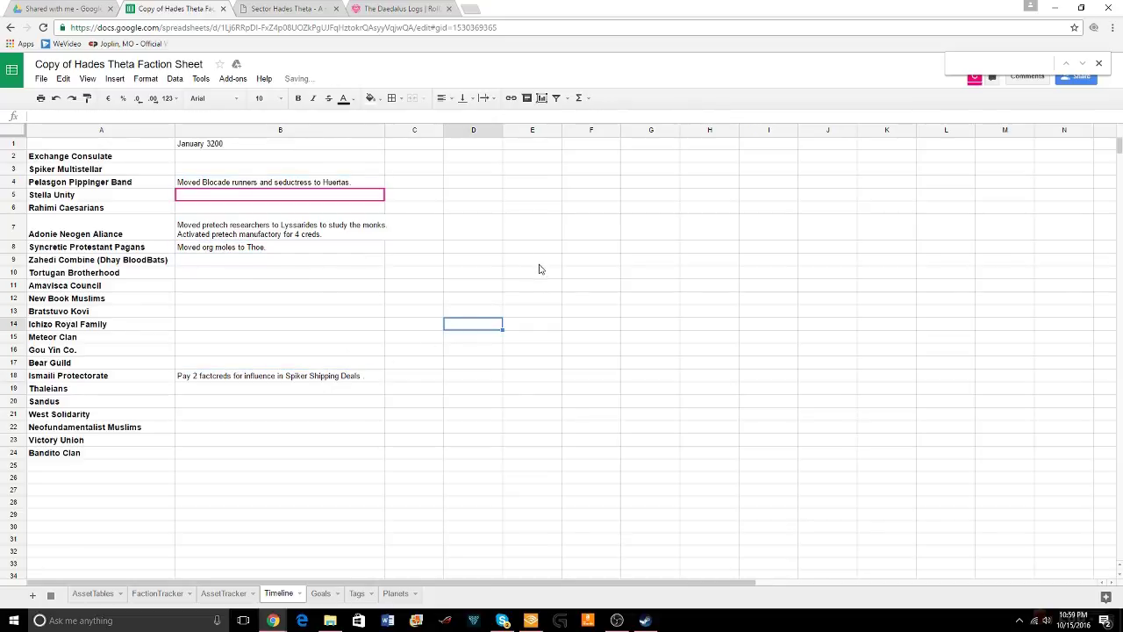
left_click(376, 10)
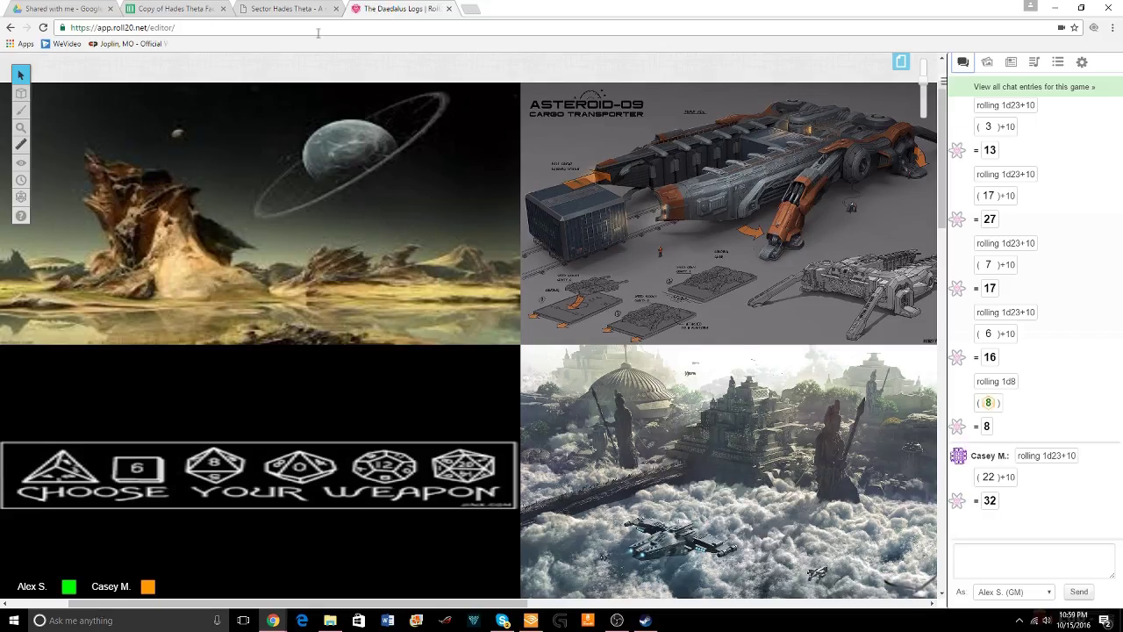
left_click(189, 9)
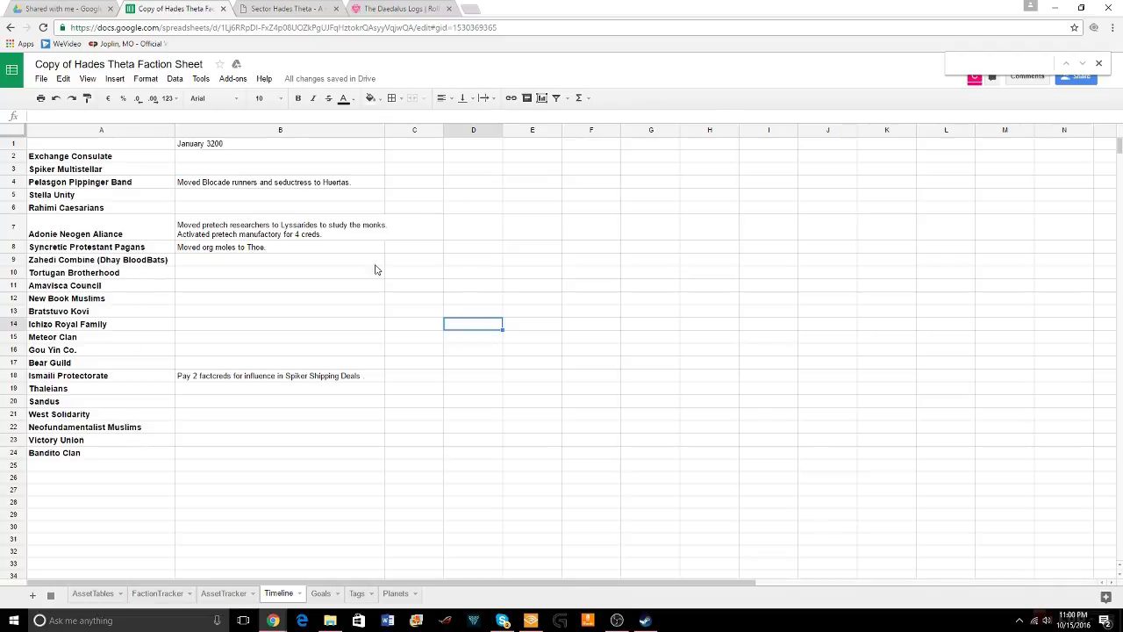
left_click(409, 17)
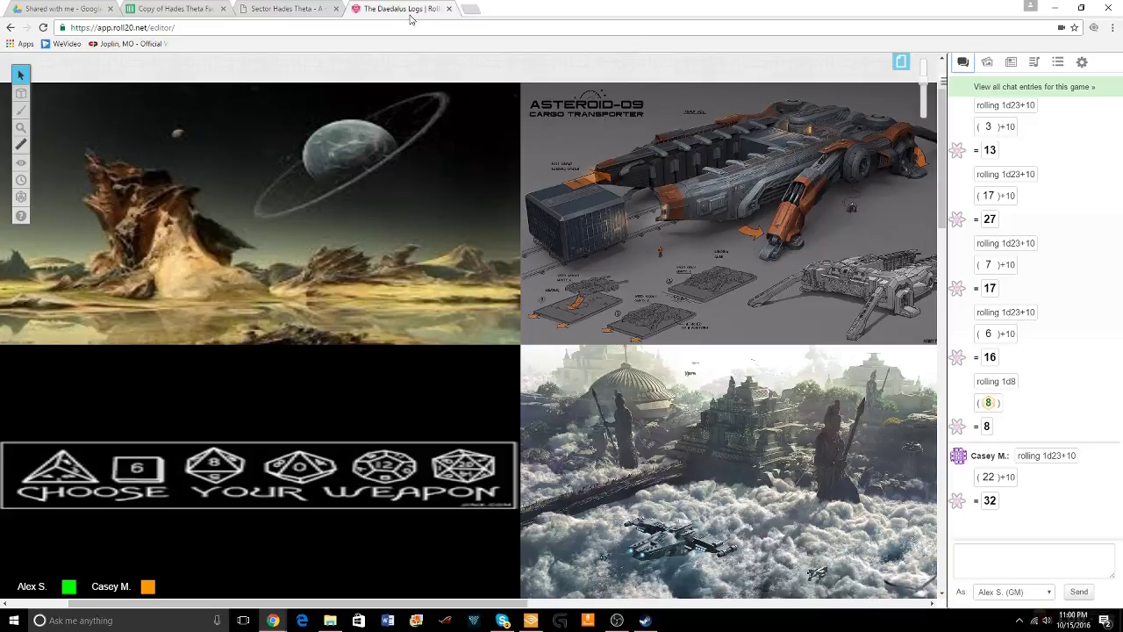
left_click(185, 10)
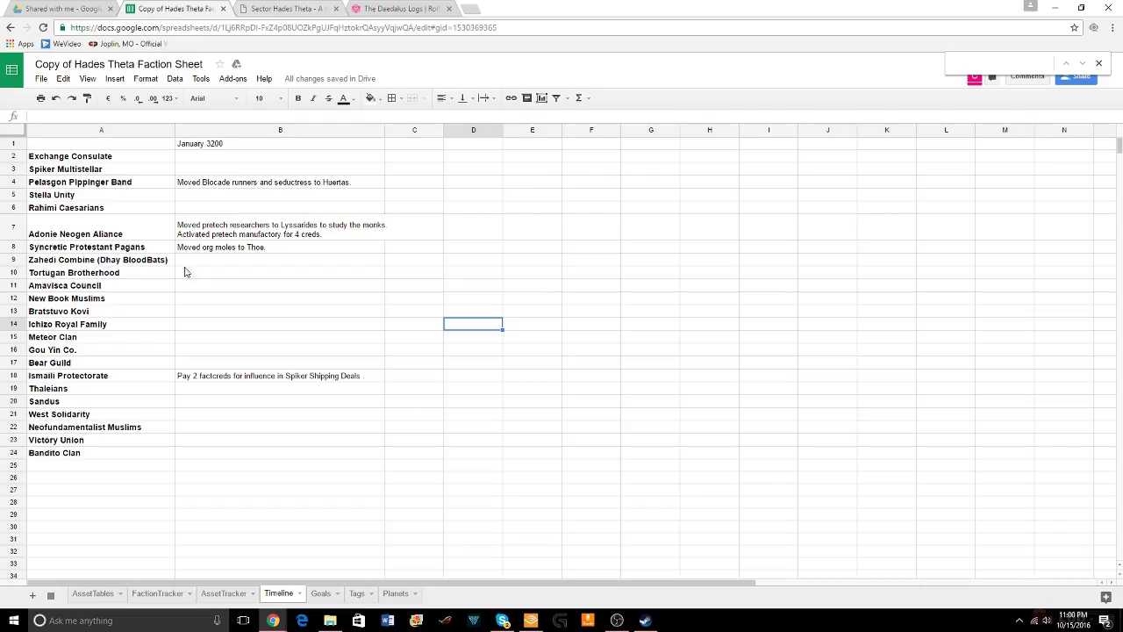
Show the Goals sheet via FactionTracker, glance at Roll20 and the Hades Theta map, then return
left_click(144, 593)
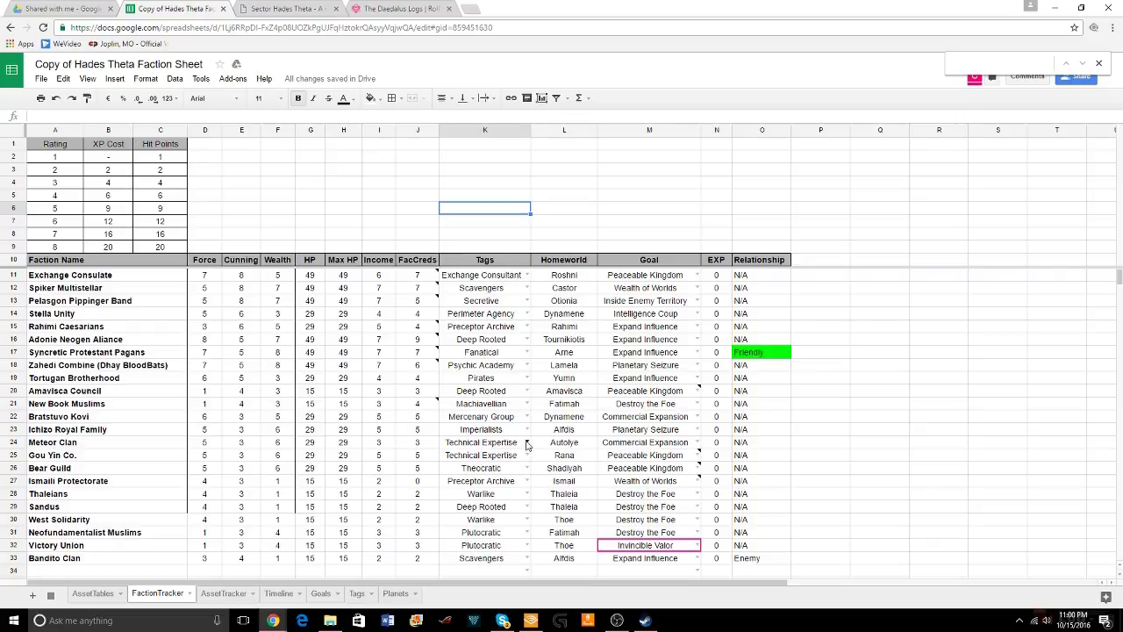
left_click(313, 597)
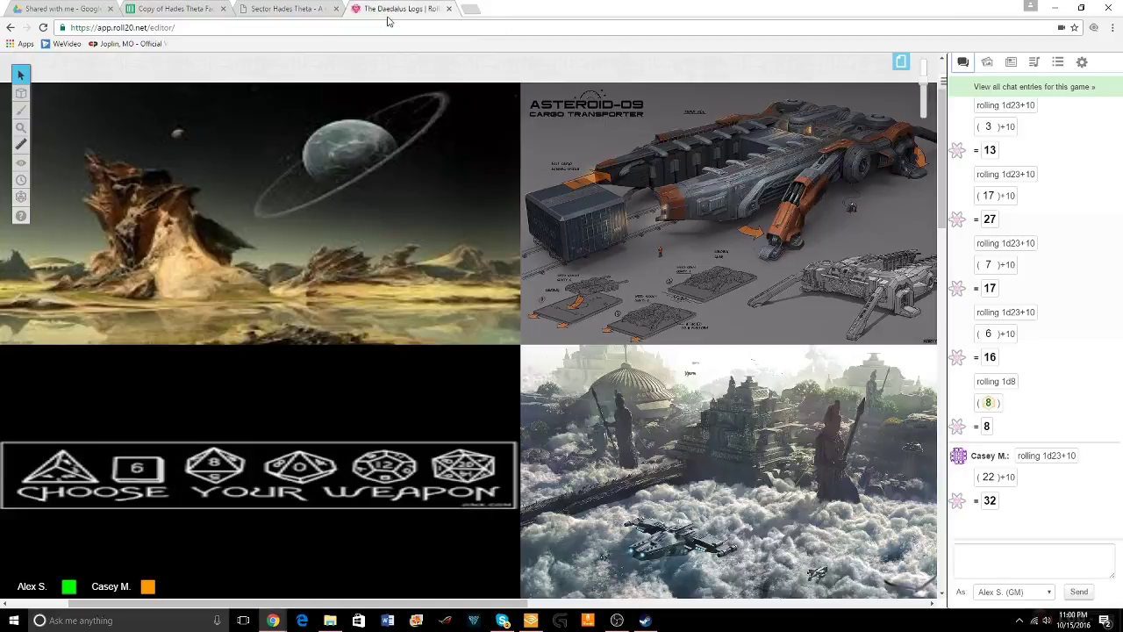
left_click(392, 10)
left_click(298, 10)
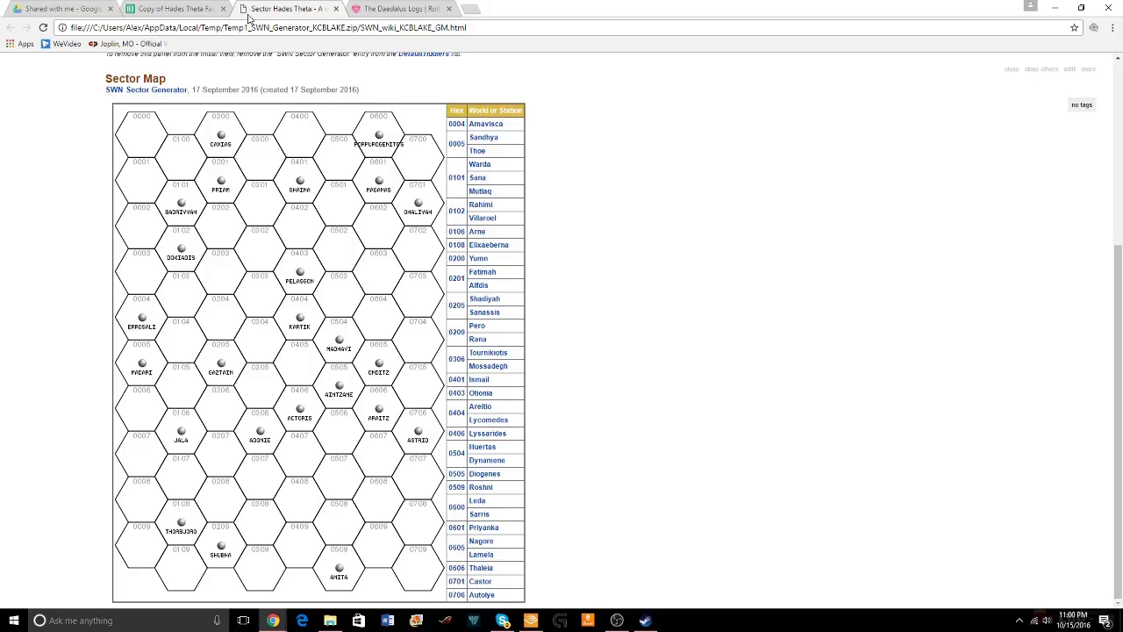
left_click(197, 9)
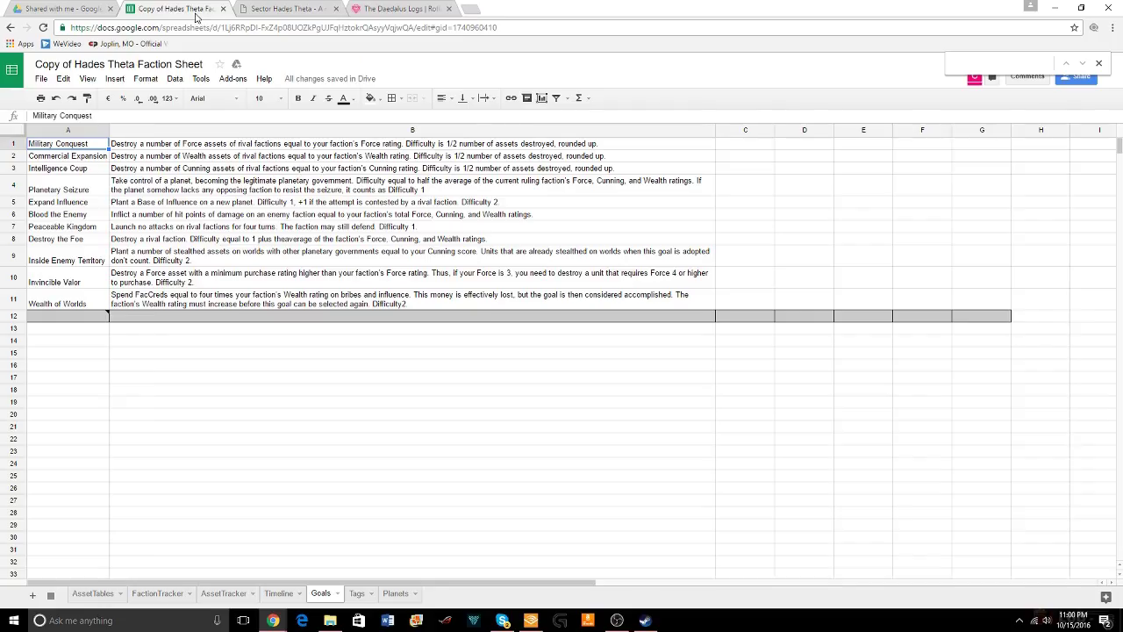
Open the AssetTracker sheet and scroll through its asset rows
left_click(215, 595)
scroll(150, 330, "down", 15)
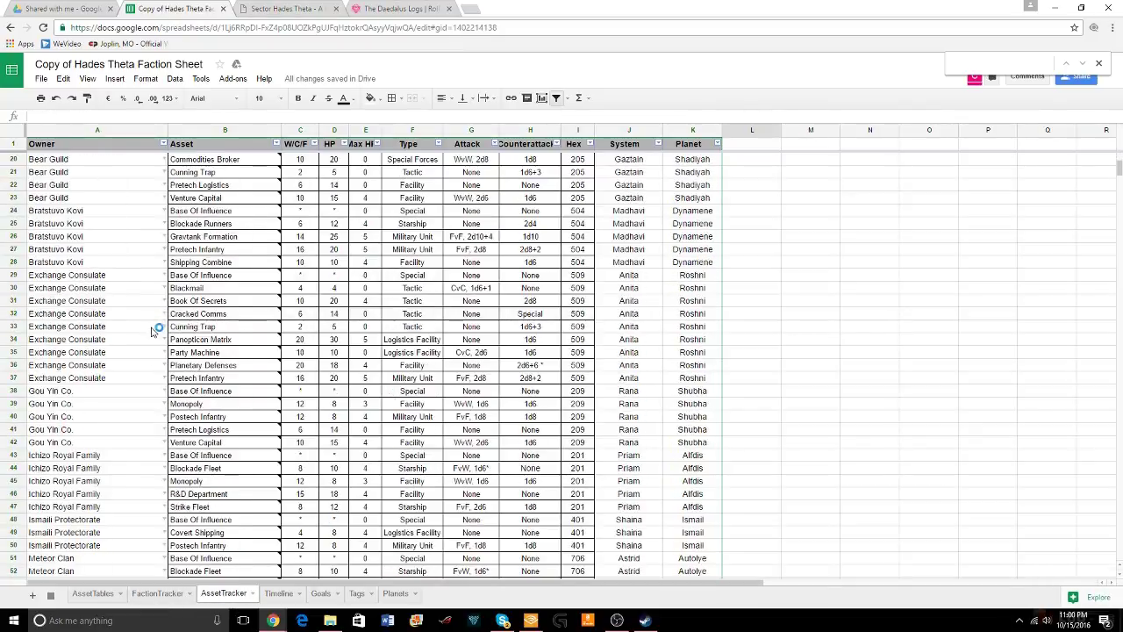
scroll(150, 330, "down", 4)
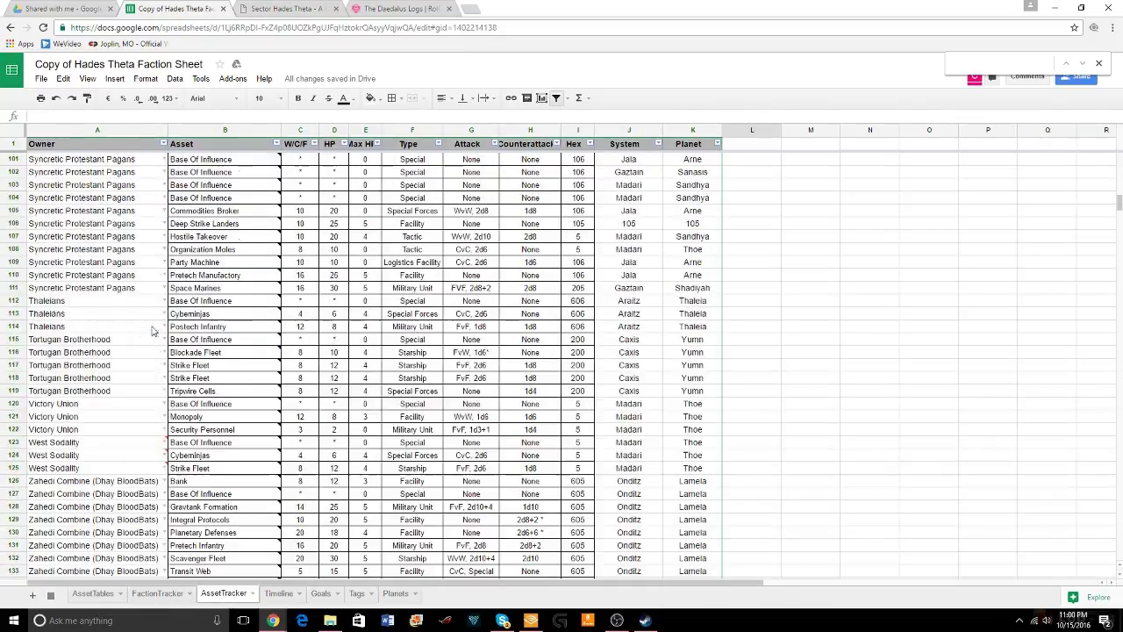
mouse_move(211, 460)
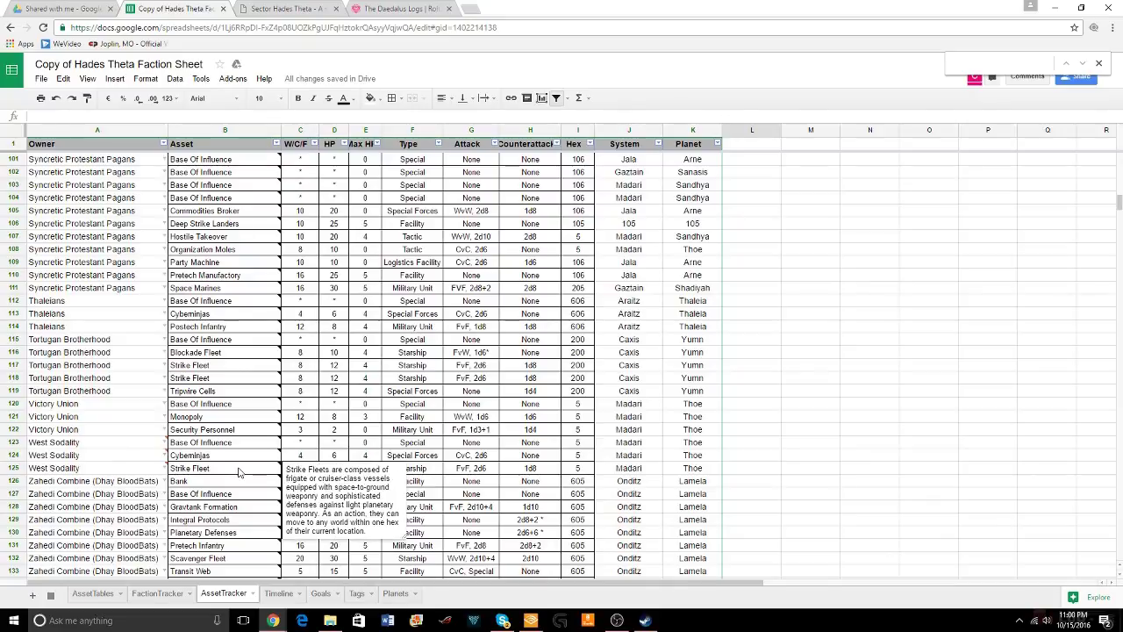
Switch to AssetTables and scroll down to the Force Assets section
left_click(99, 597)
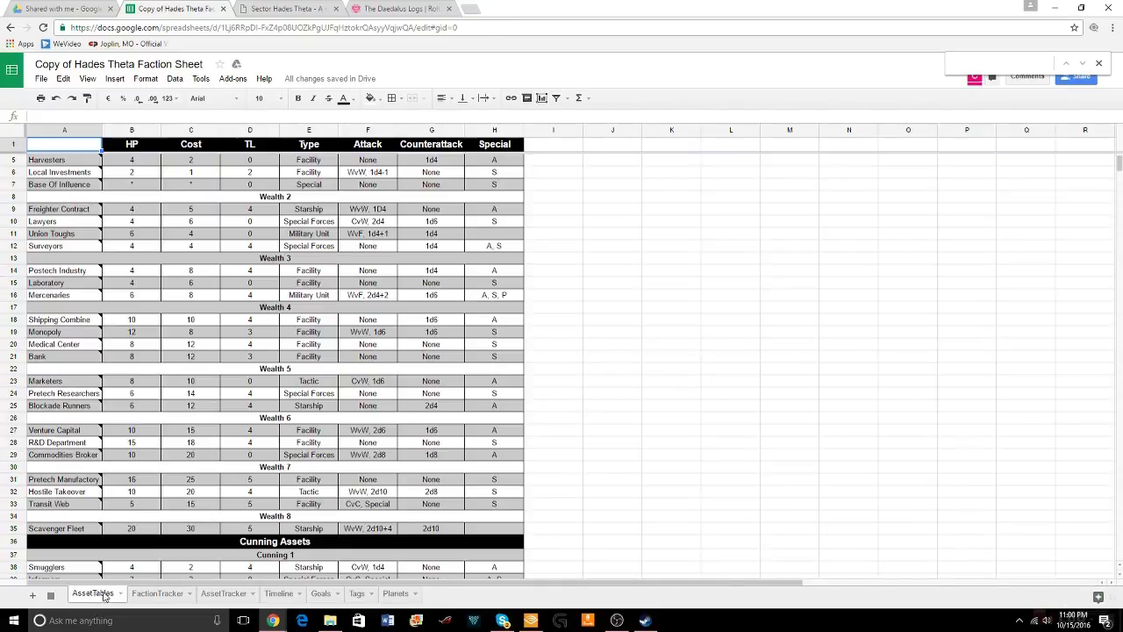
scroll(129, 490, "down", 5)
scroll(129, 489, "down", 4)
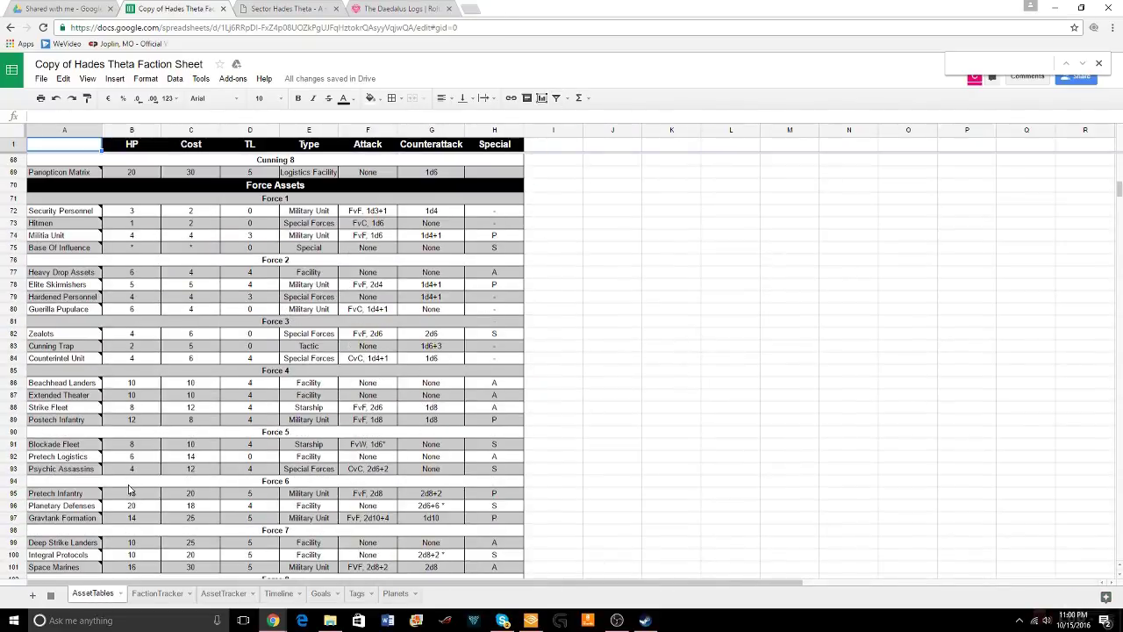
scroll(129, 490, "down", 1)
scroll(131, 491, "up", 6)
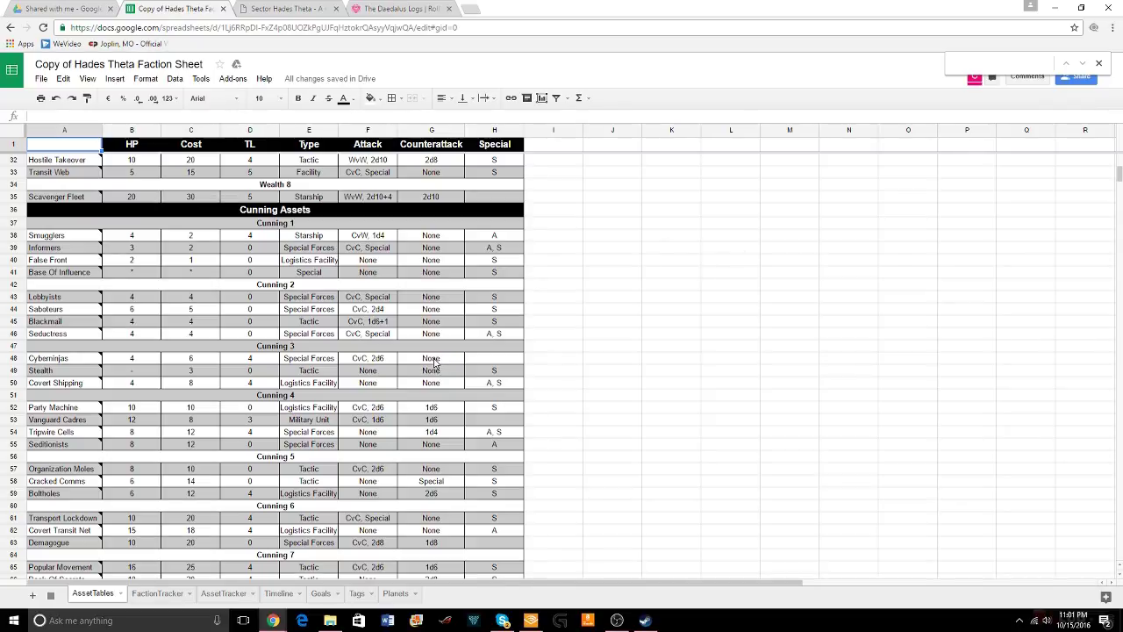
scroll(433, 359, "down", 10)
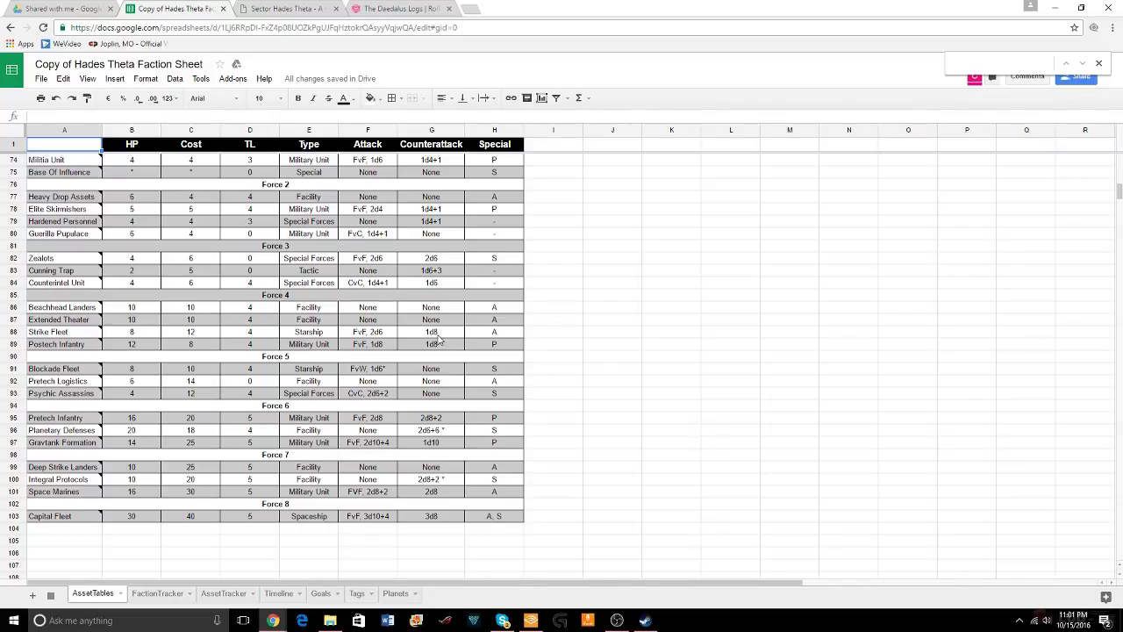
Read the note on Victory Union's Monopoly asset in AssetTracker B121, then switch to Roll20
left_click(172, 605)
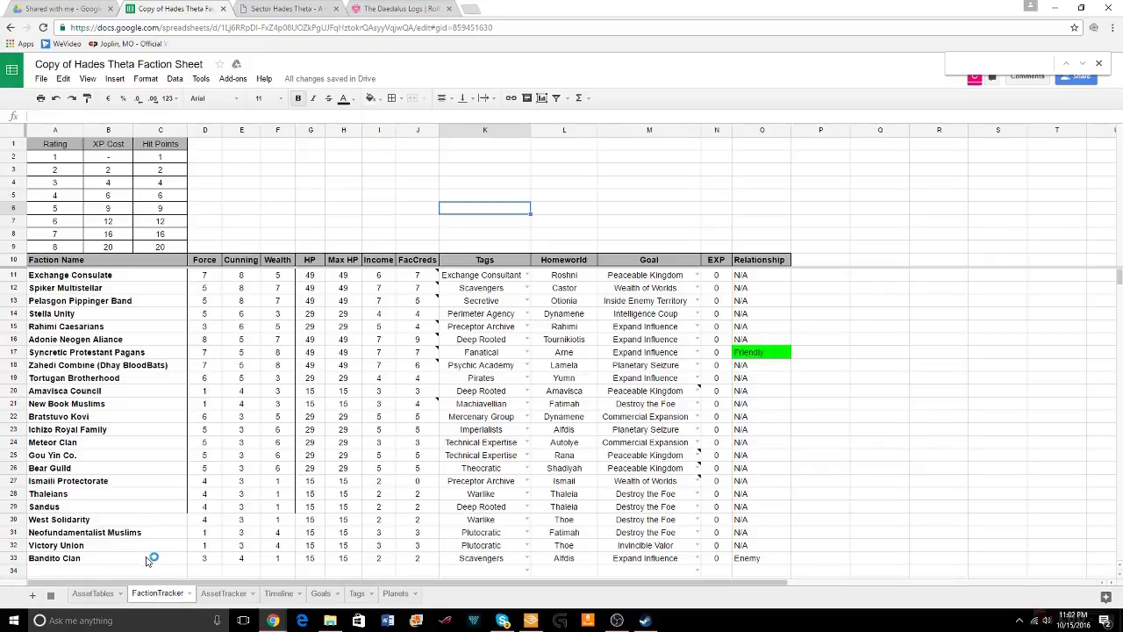
left_click(216, 595)
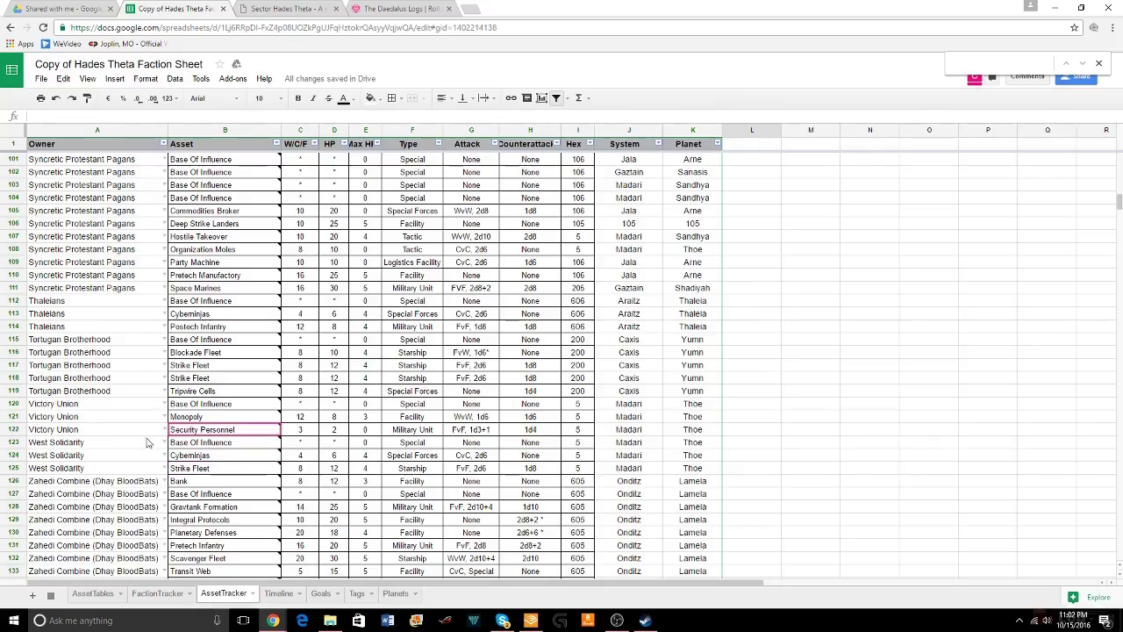
left_click(195, 405)
left_click(203, 422)
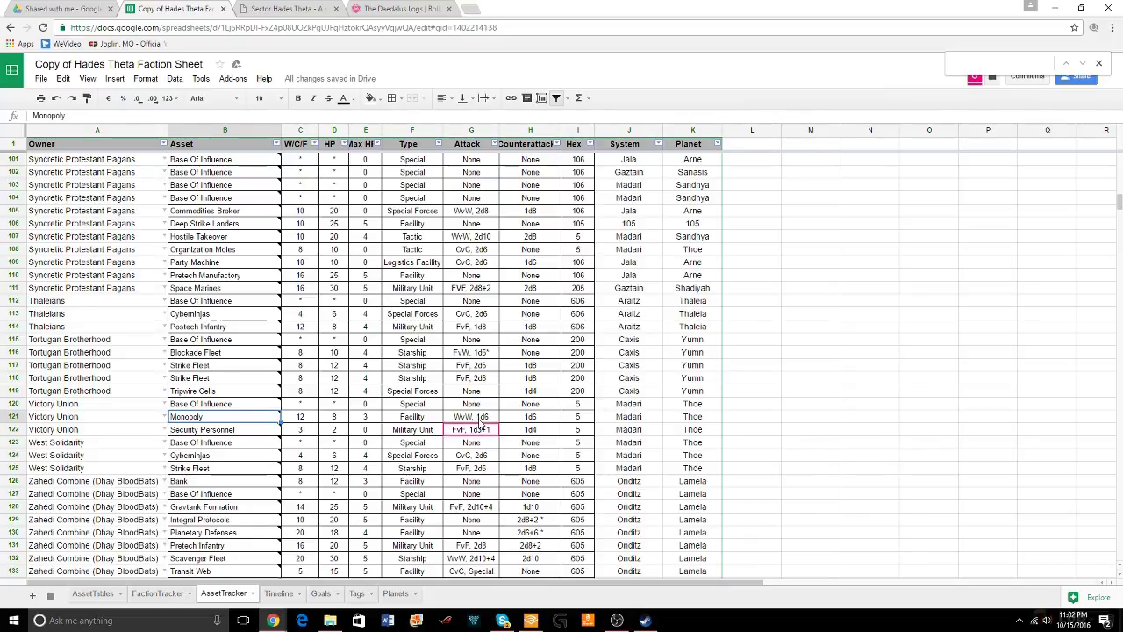
mouse_move(259, 442)
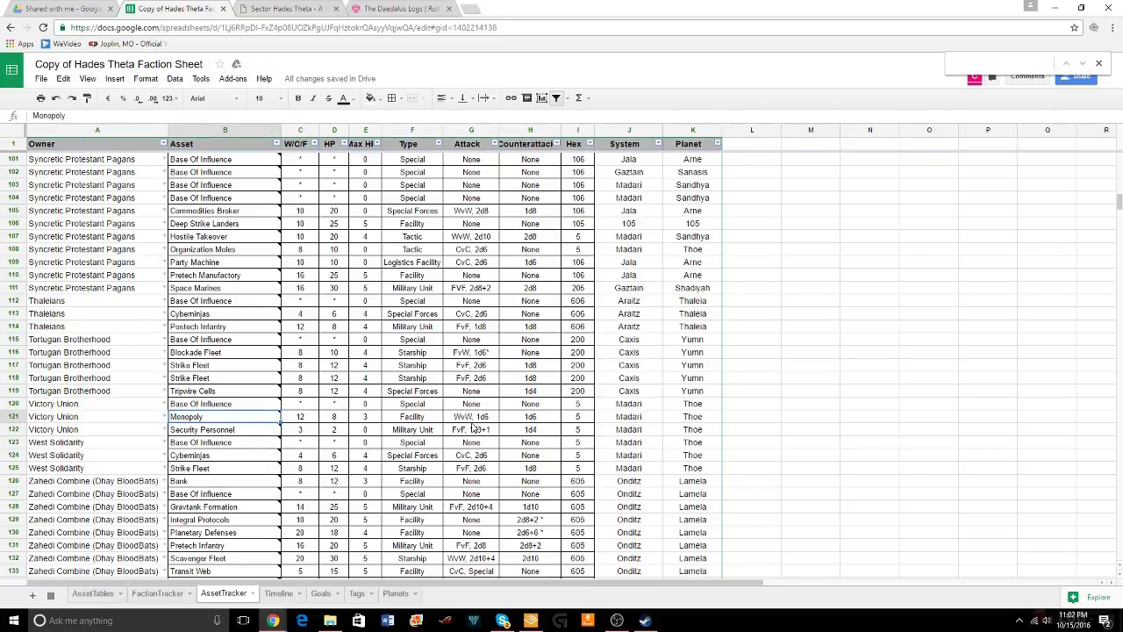
left_click(386, 8)
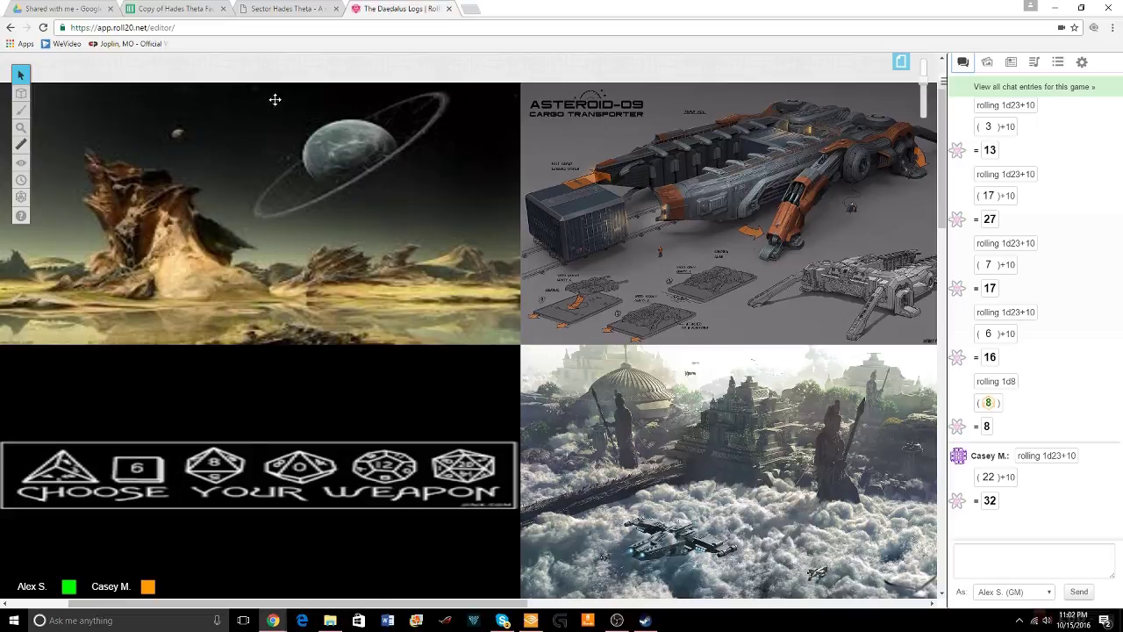
Open the Timeline sheet after briefly checking FactionTracker and Roll20
left_click(192, 14)
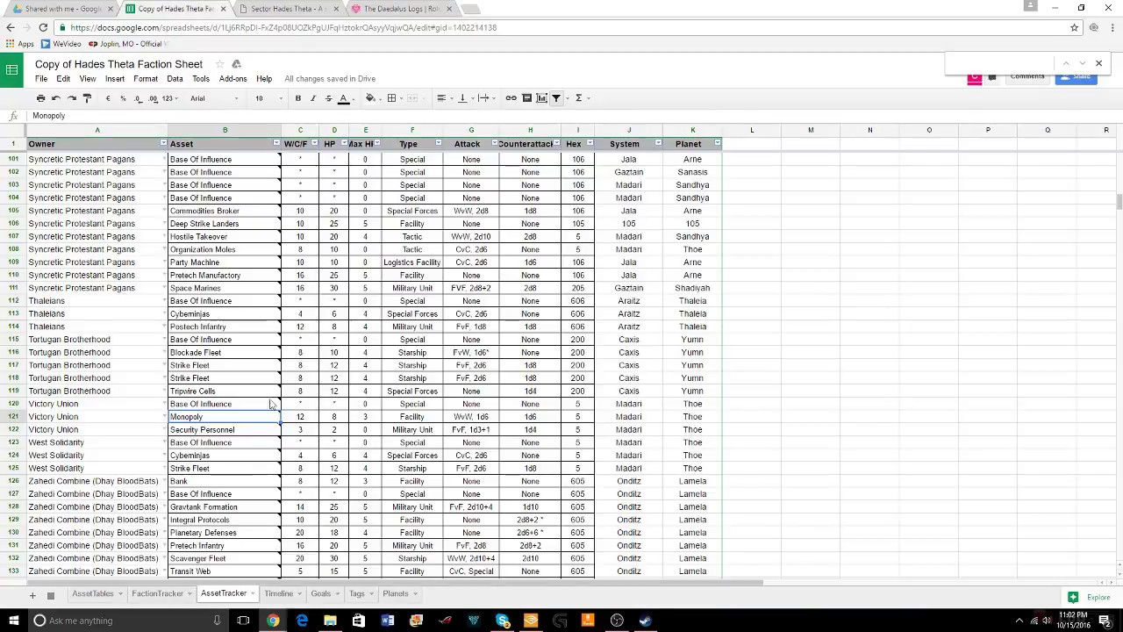
left_click(168, 594)
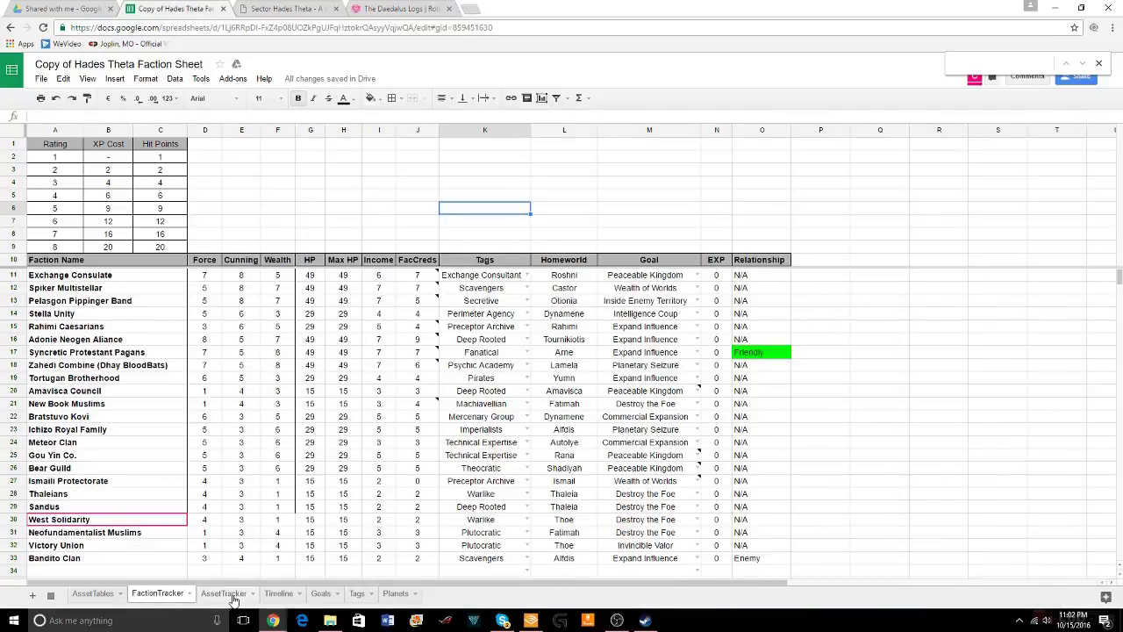
left_click(441, 10)
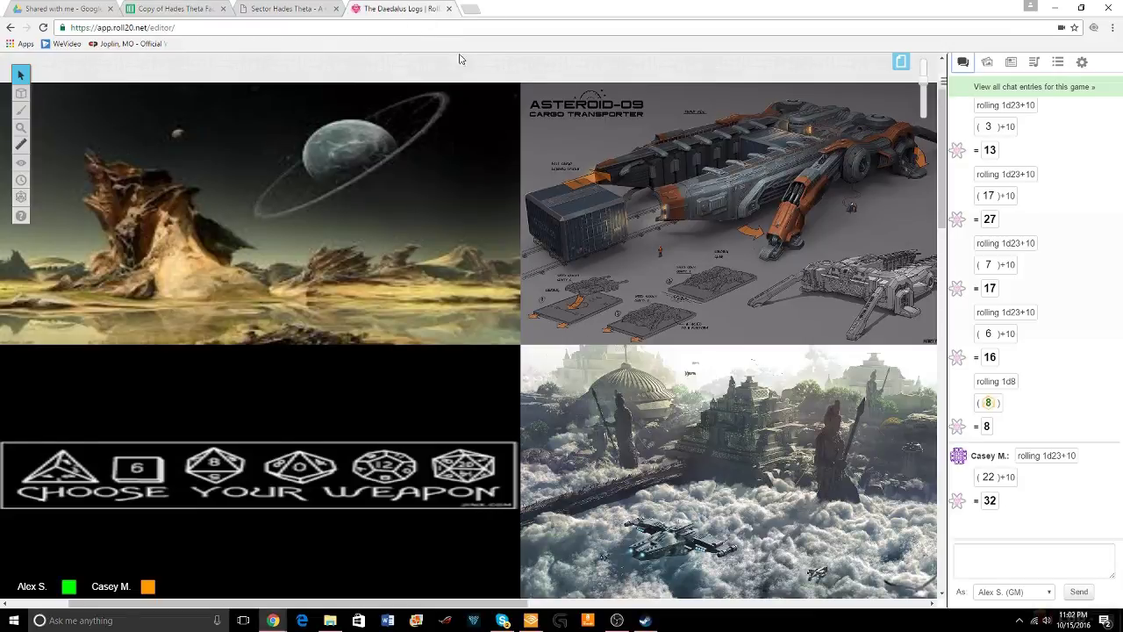
left_click(189, 10)
left_click(278, 594)
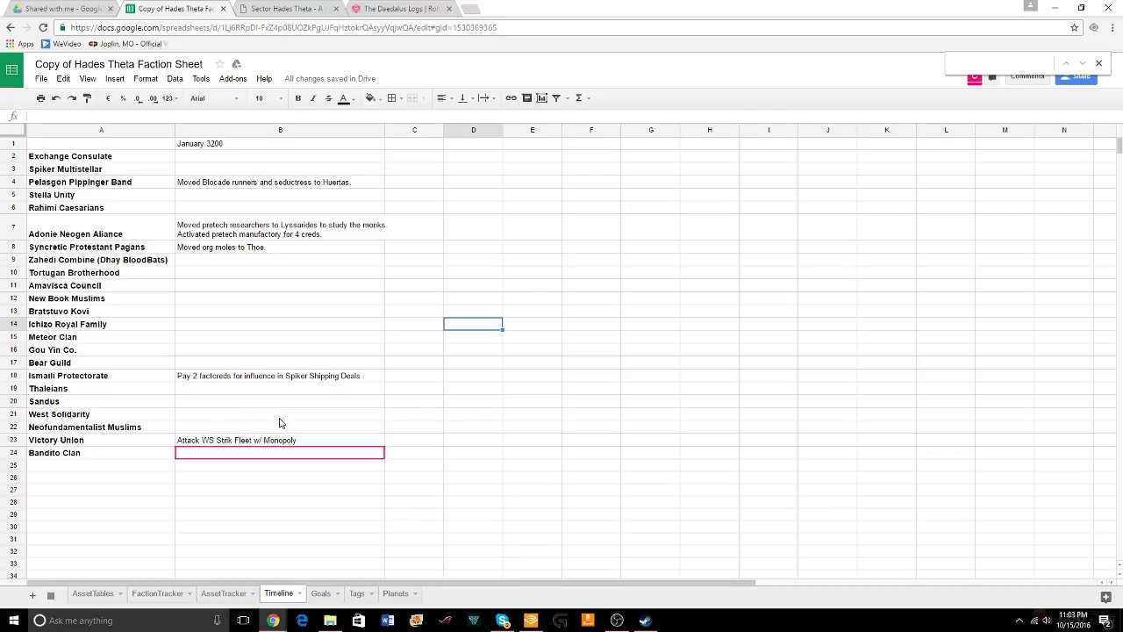
Add a closing period to Victory Union's Monopoly attack entry in B23
double_click(303, 439)
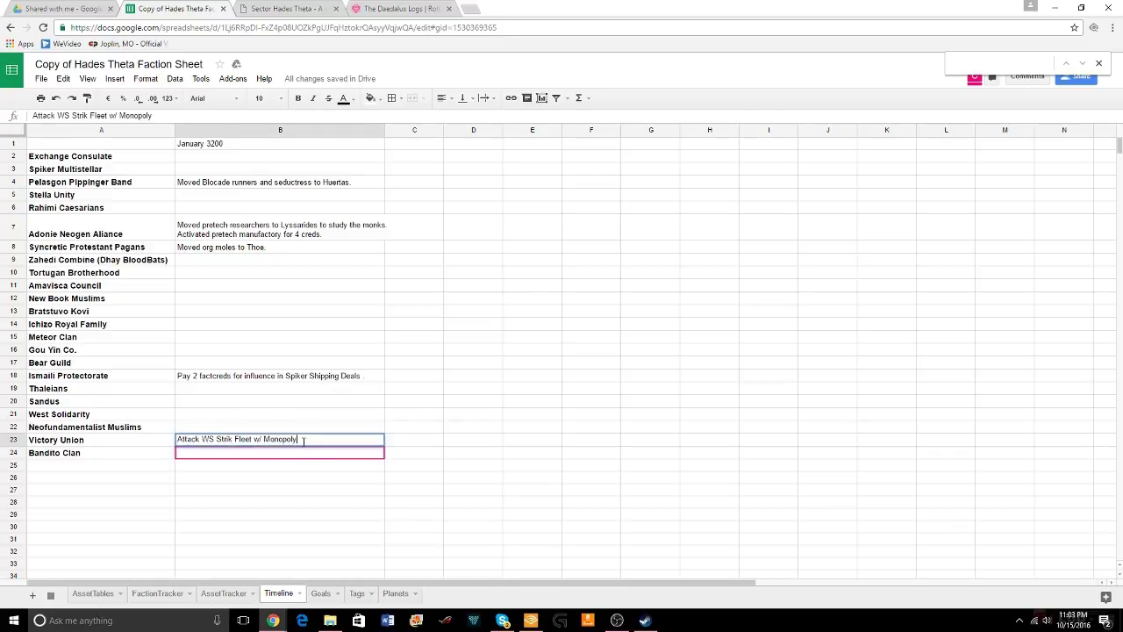
type(".")
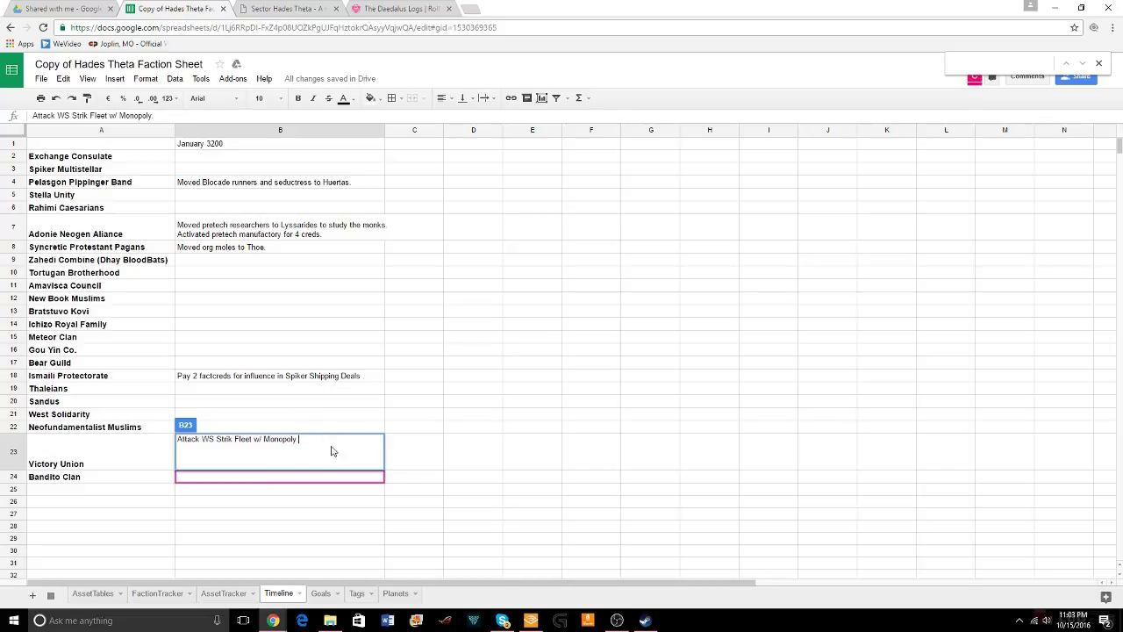
left_click(356, 418)
left_click(413, 449)
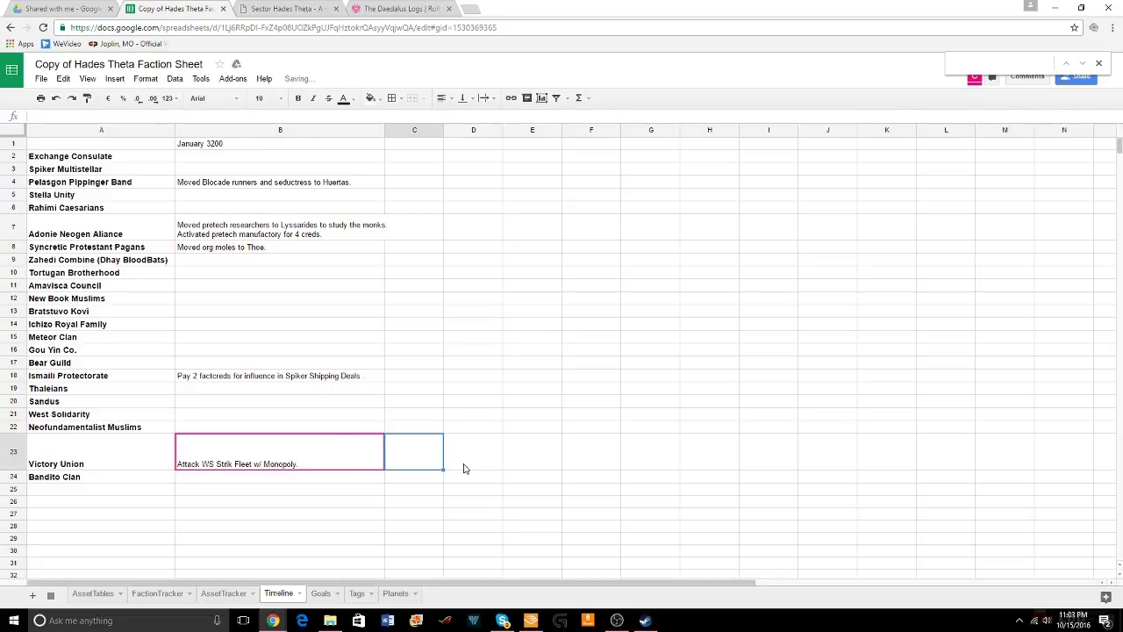
left_click(220, 458)
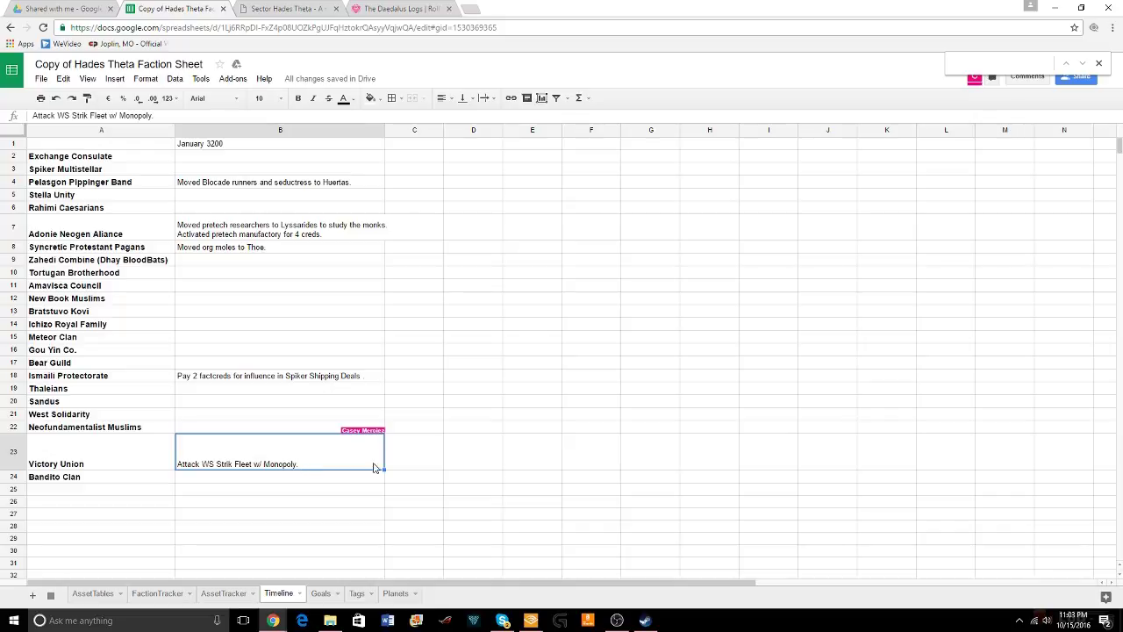
left_click(418, 446)
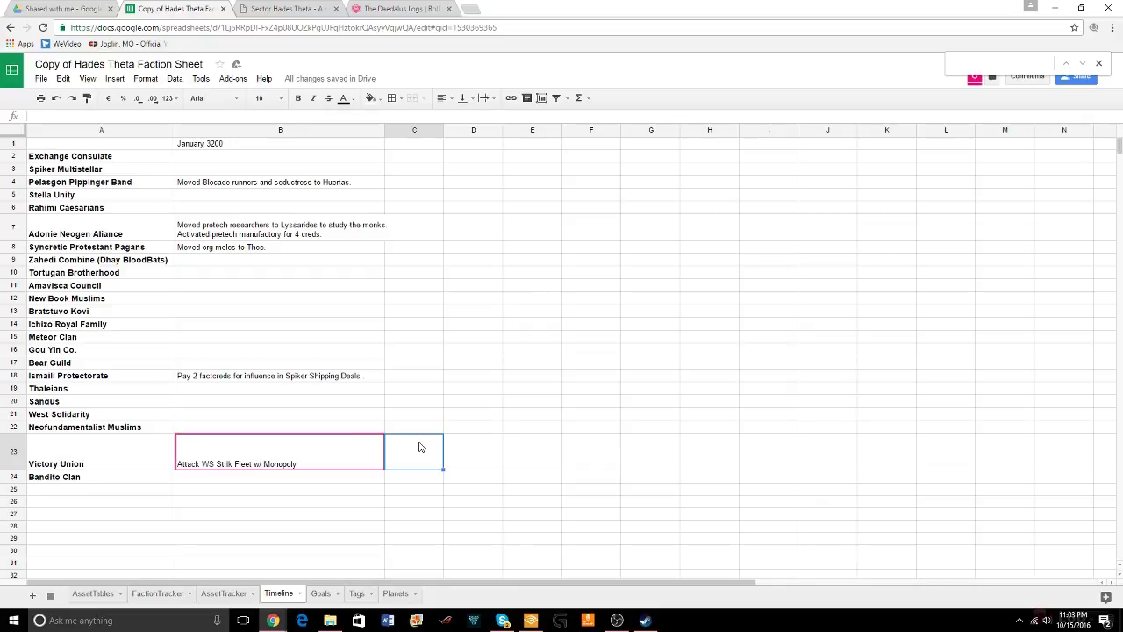
Recheck the B23 entry without further changes, then check the dice rolls in Roll20
double_click(347, 463)
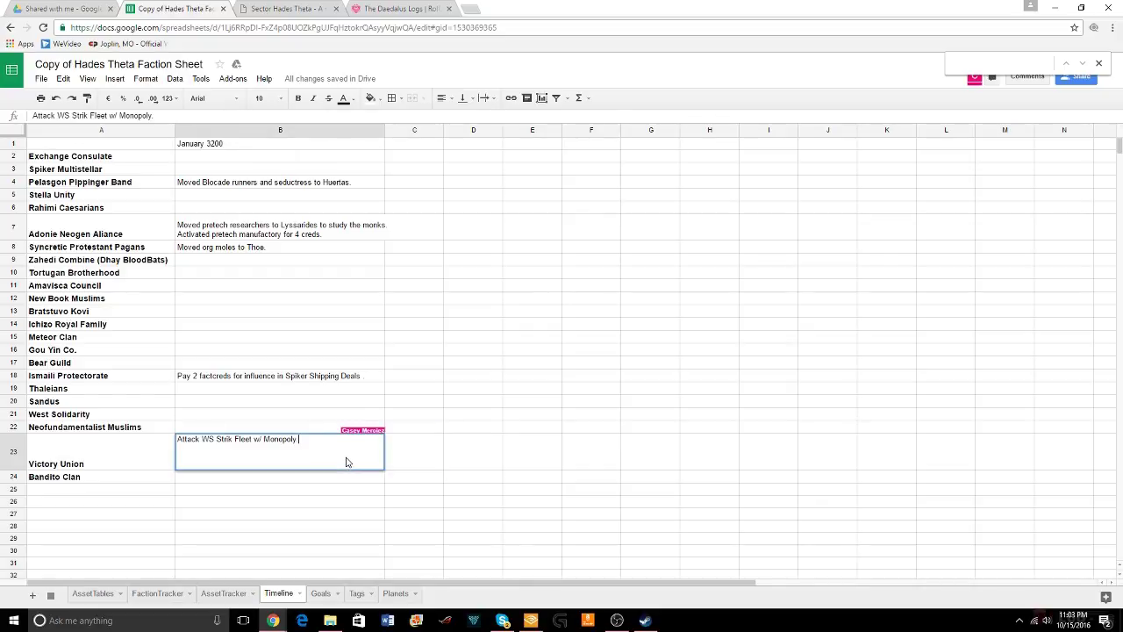
key("Tab")
double_click(333, 465)
left_click(441, 462)
left_click(371, 481)
left_click(418, 485)
left_click(409, 10)
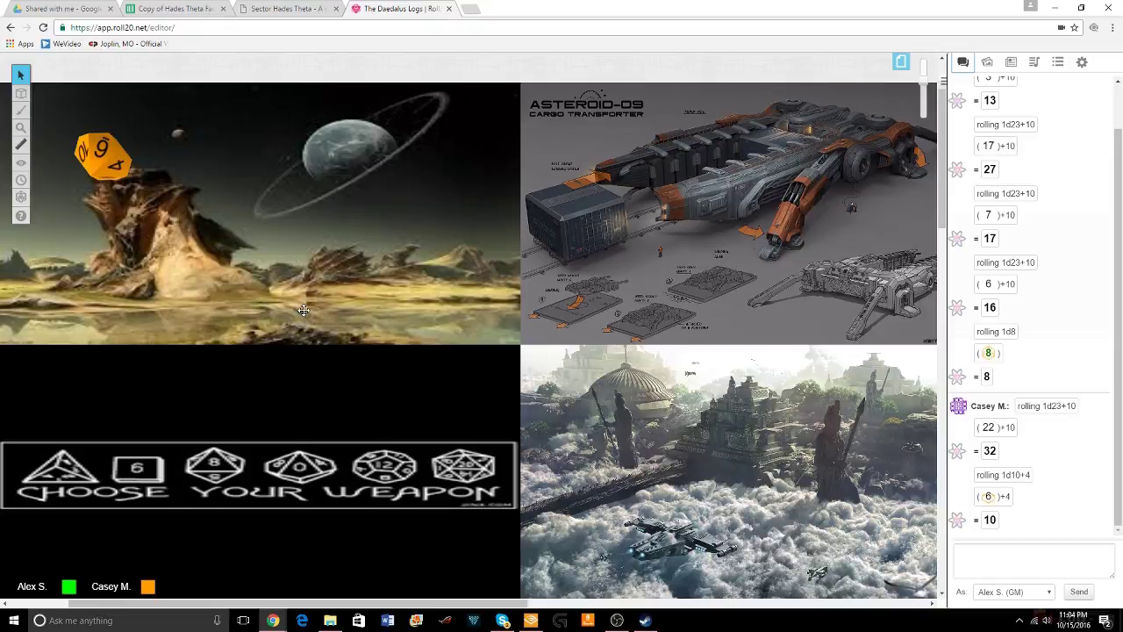
Compare the Roll20 result with the B23 Timeline entry logging the Monopoly attack as Success
left_click(176, 10)
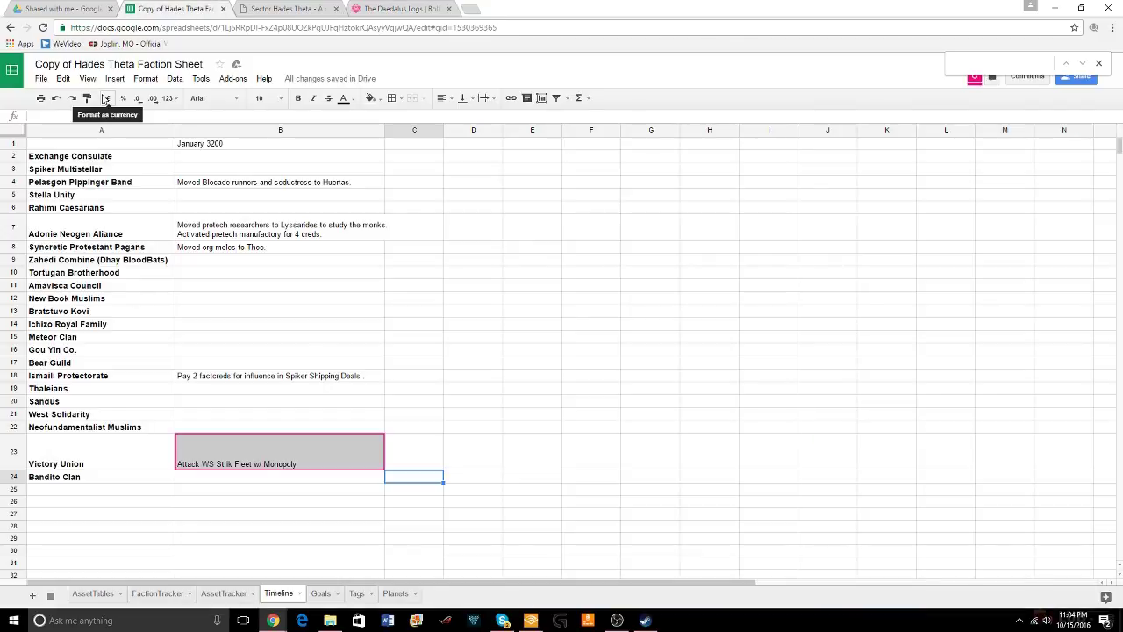
left_click(285, 8)
left_click(373, 10)
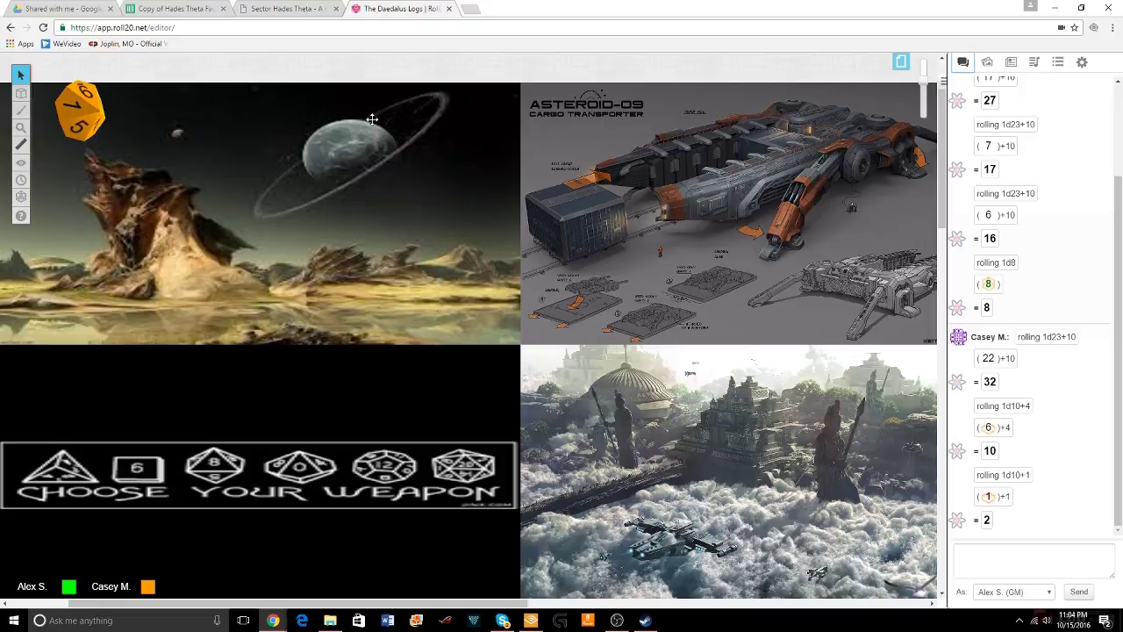
left_click(172, 17)
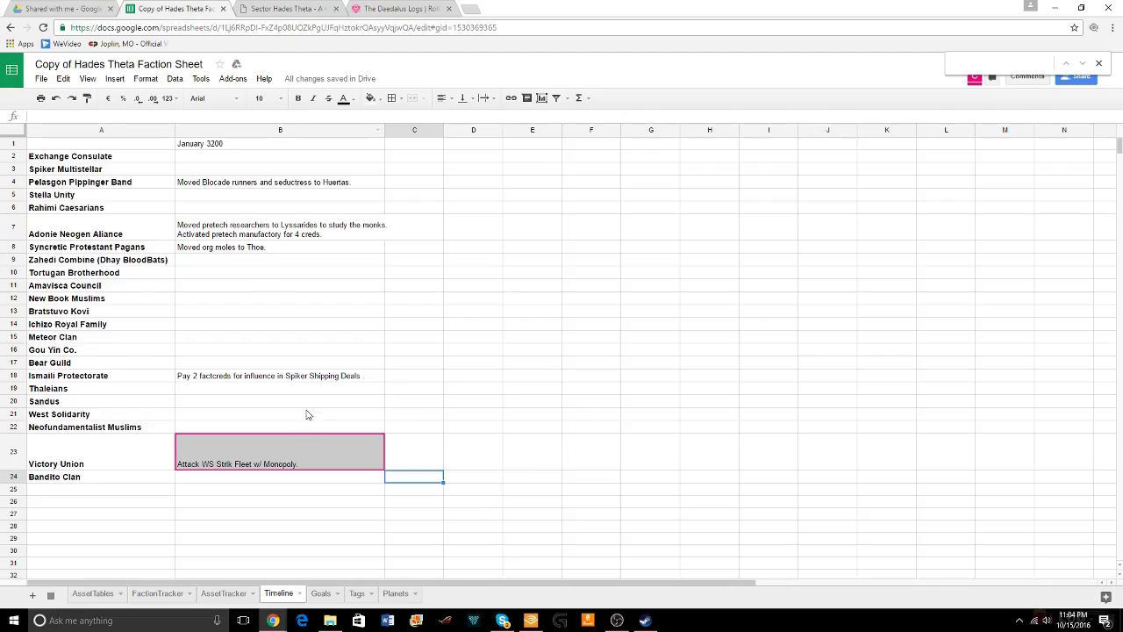
mouse_move(342, 465)
Glance at Roll20 and the Sector Hades Theta map, then open the AssetTracker sheet
left_click(399, 9)
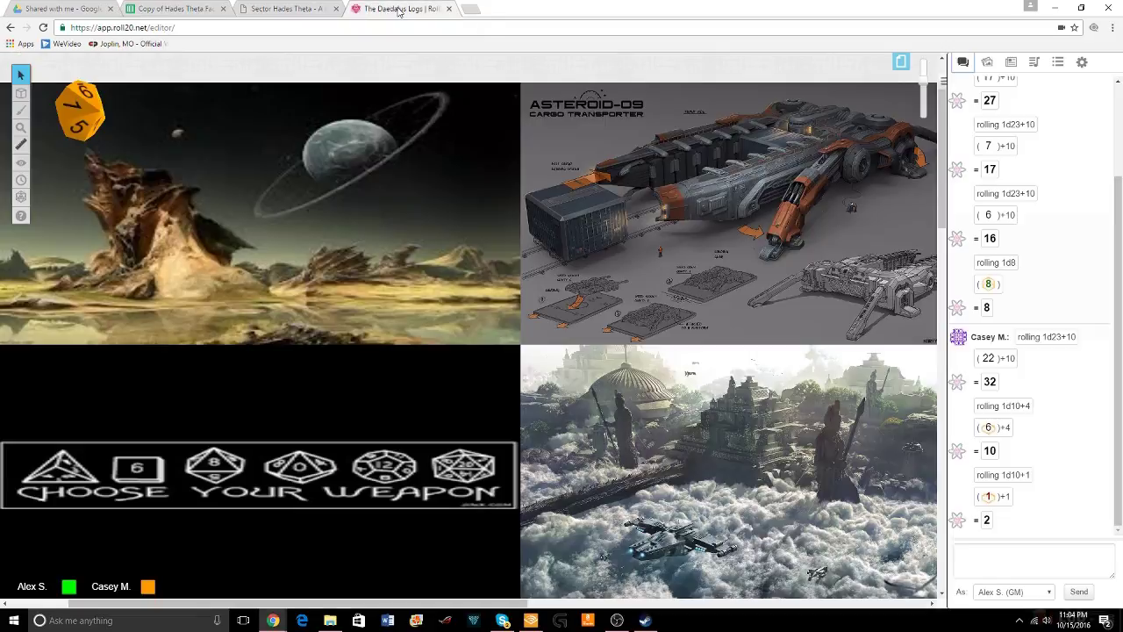
left_click(273, 8)
left_click(186, 10)
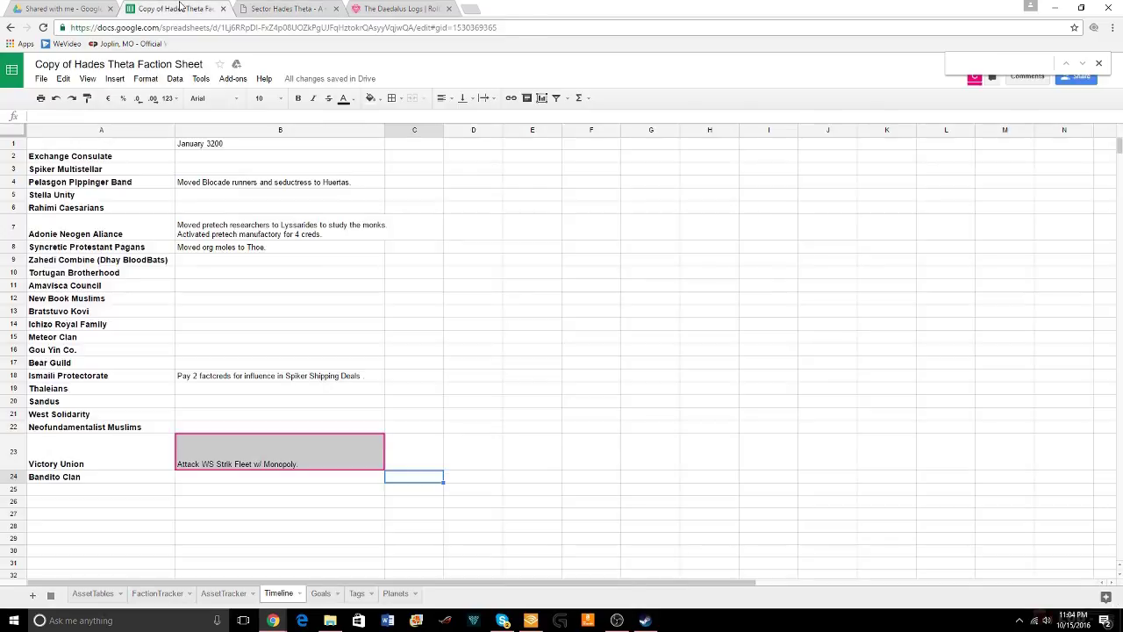
left_click(224, 593)
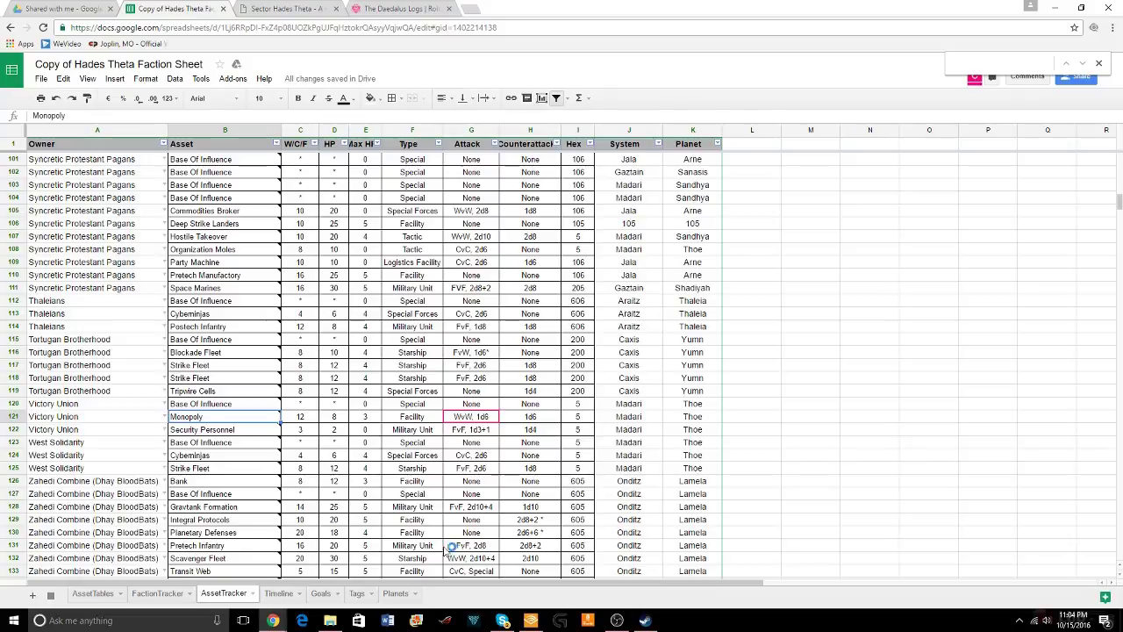
Open AssetTables and scroll to the Wealth Assets section for Monopoly's stats, then check Roll20
left_click(159, 595)
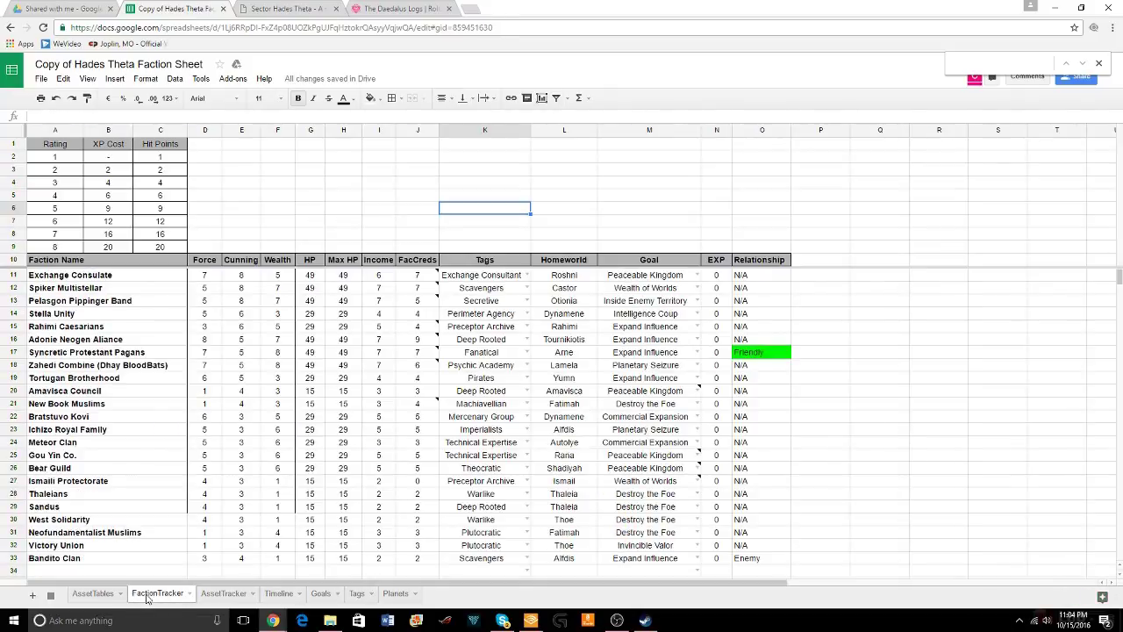
left_click(117, 597)
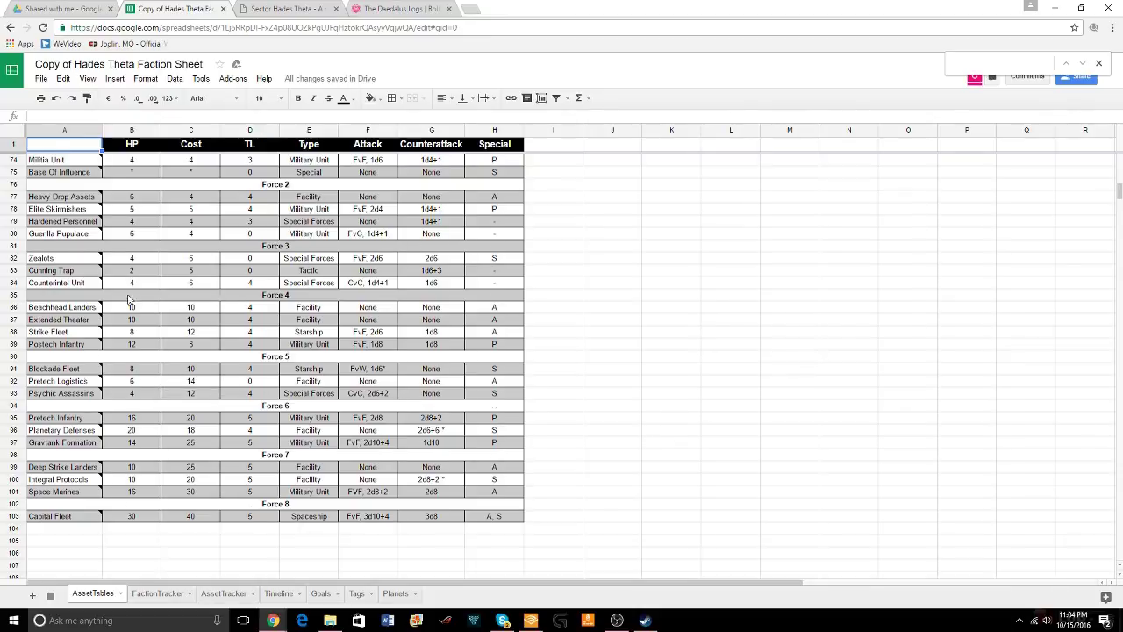
scroll(134, 302, "up", 10)
scroll(165, 349, "up", 1)
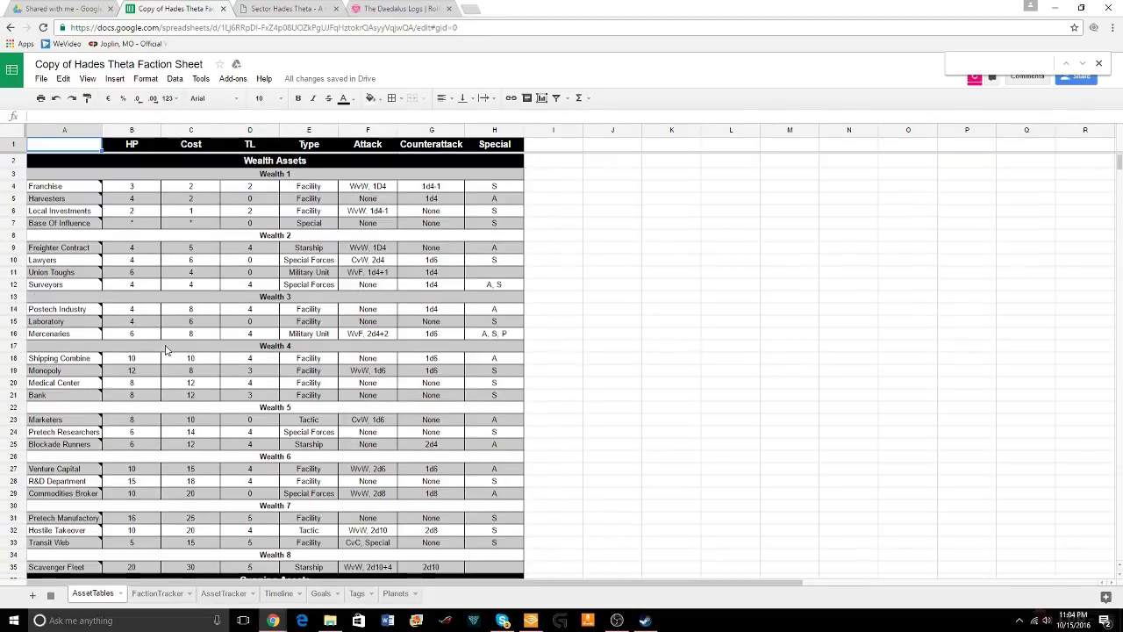
scroll(165, 349, "down", 4)
scroll(164, 349, "up", 4)
scroll(158, 347, "down", 3)
scroll(156, 347, "up", 3)
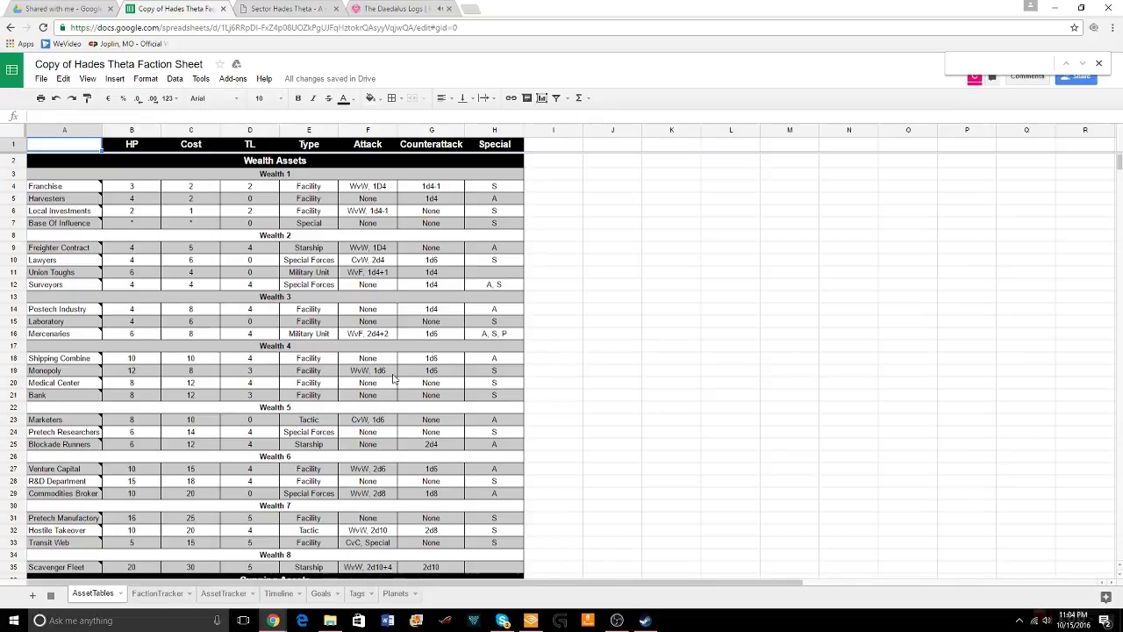
left_click(381, 8)
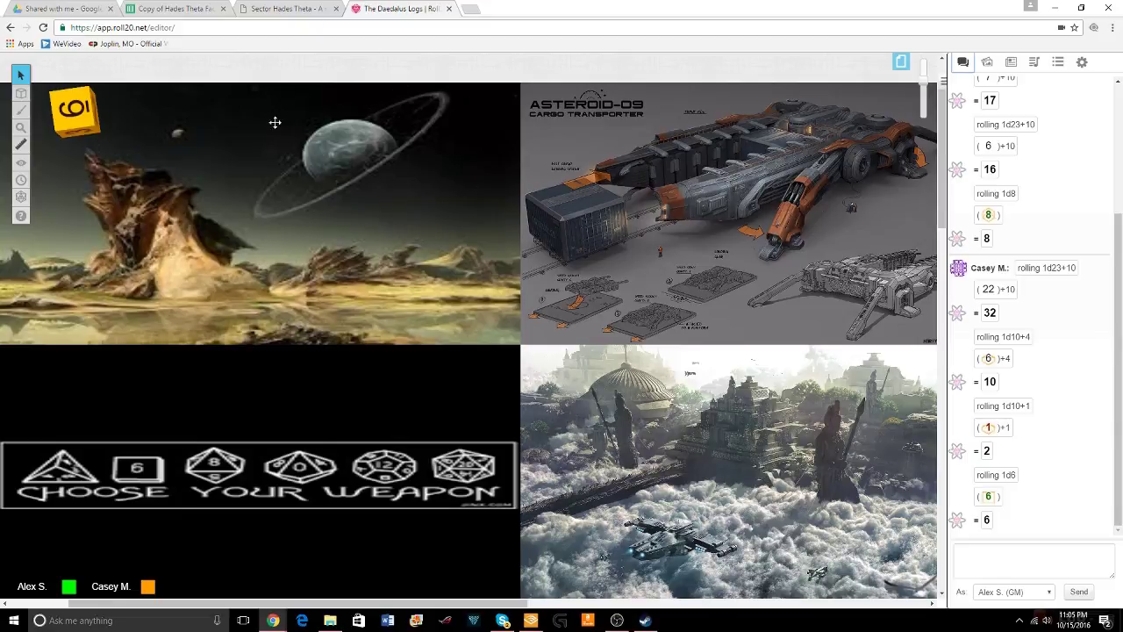
Scroll AssetTables to the Force assets, showing Zealots and Strike Fleet's 8 HP, FvF 2d6 attack
left_click(195, 10)
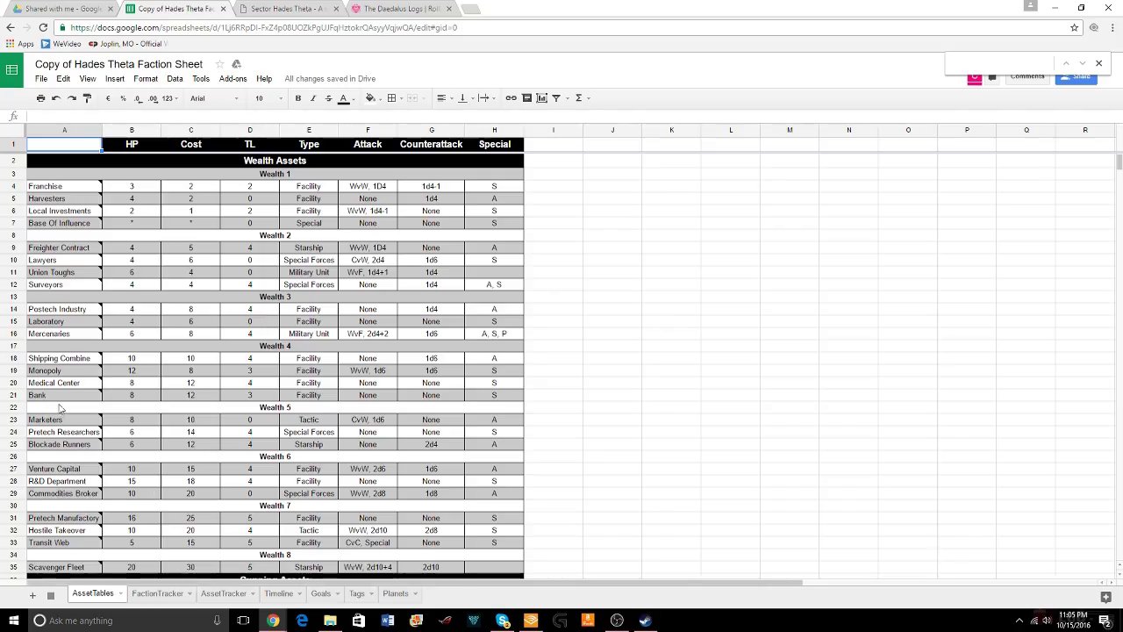
scroll(60, 401, "down", 10)
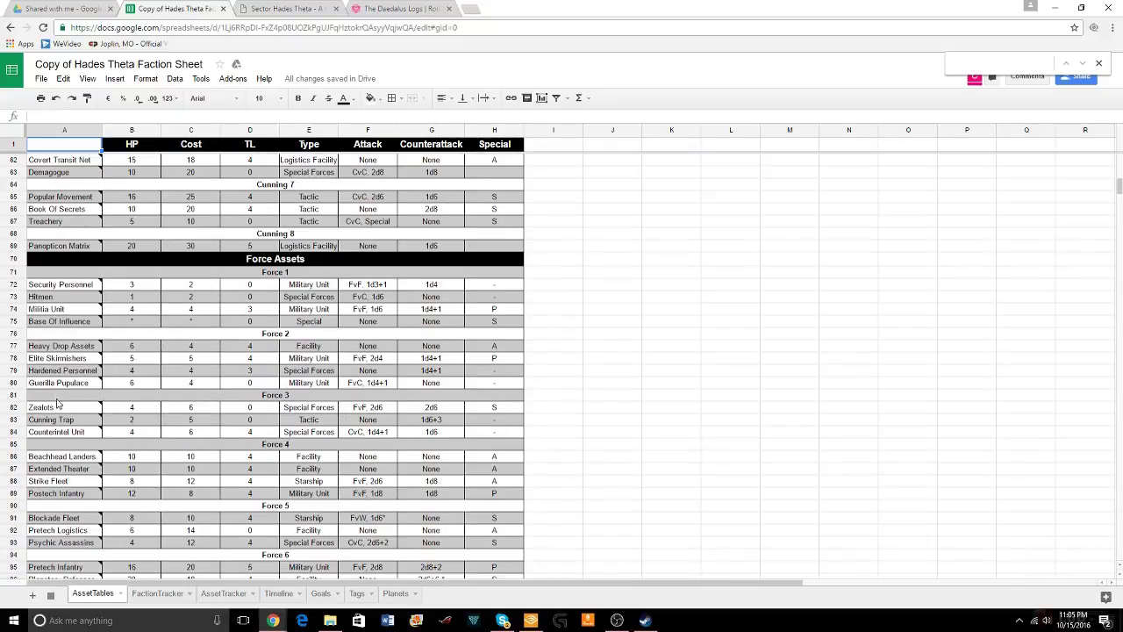
scroll(57, 405, "down", 2)
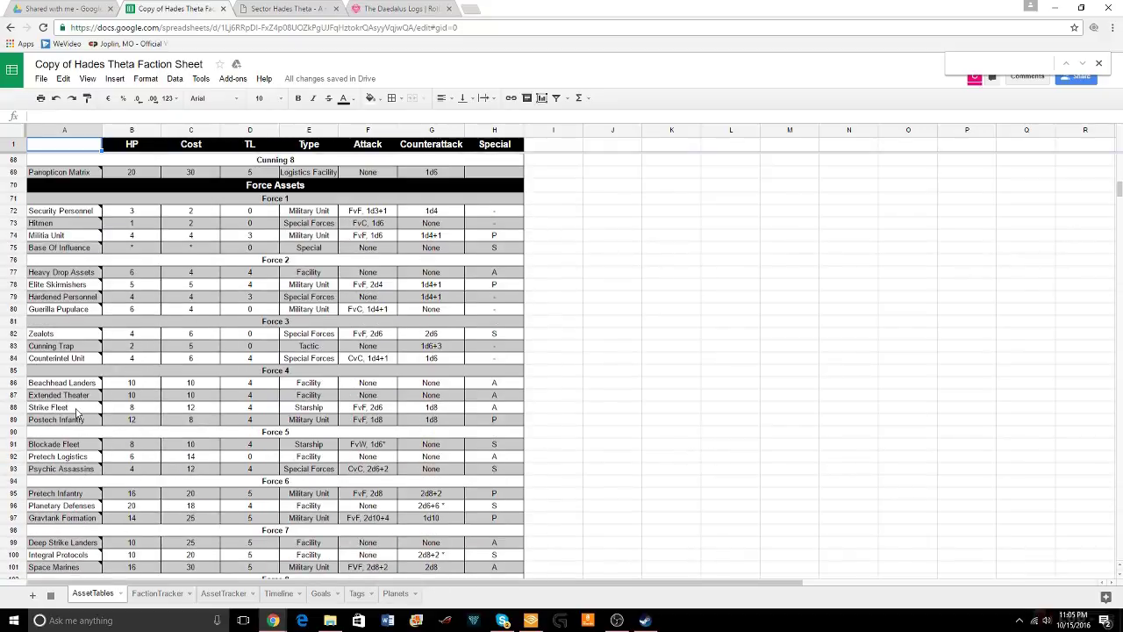
scroll(204, 439, "up", 1)
scroll(172, 454, "down", 3)
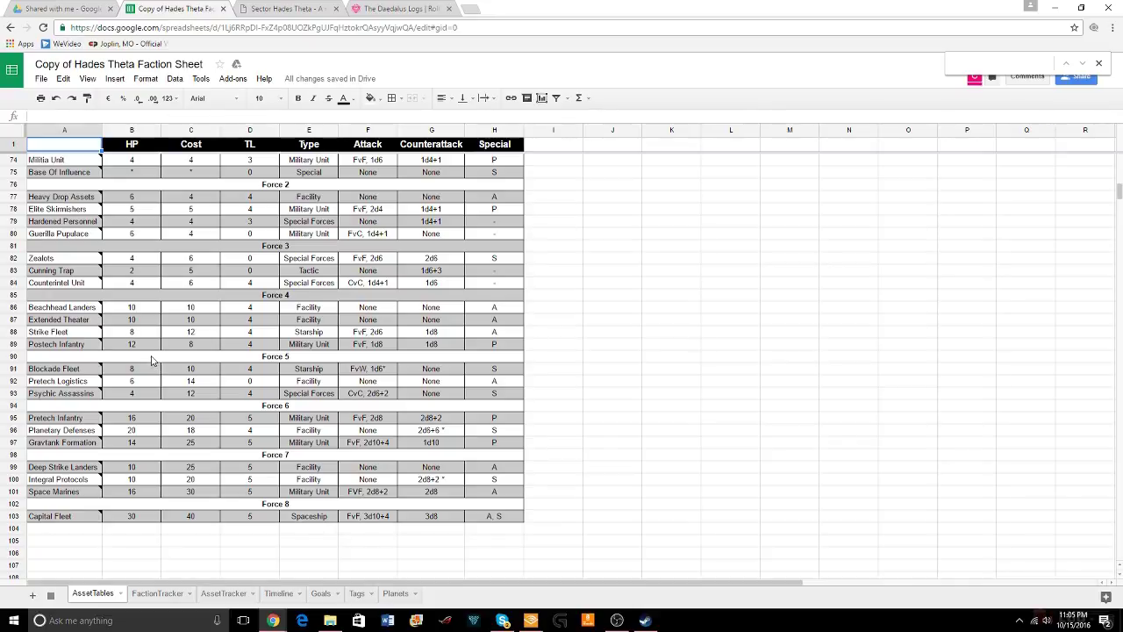
left_click(222, 596)
left_click(99, 595)
Open the AssetTracker sheet and scroll to the West Solidarity Strike Fleet row
left_click(221, 596)
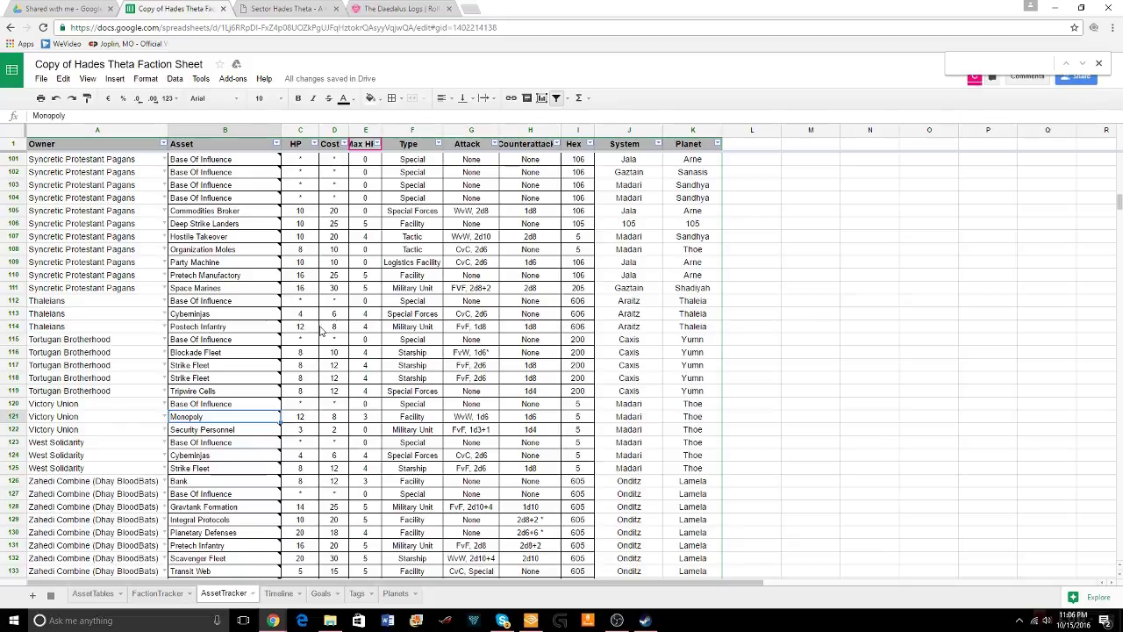
scroll(320, 330, "down", 3)
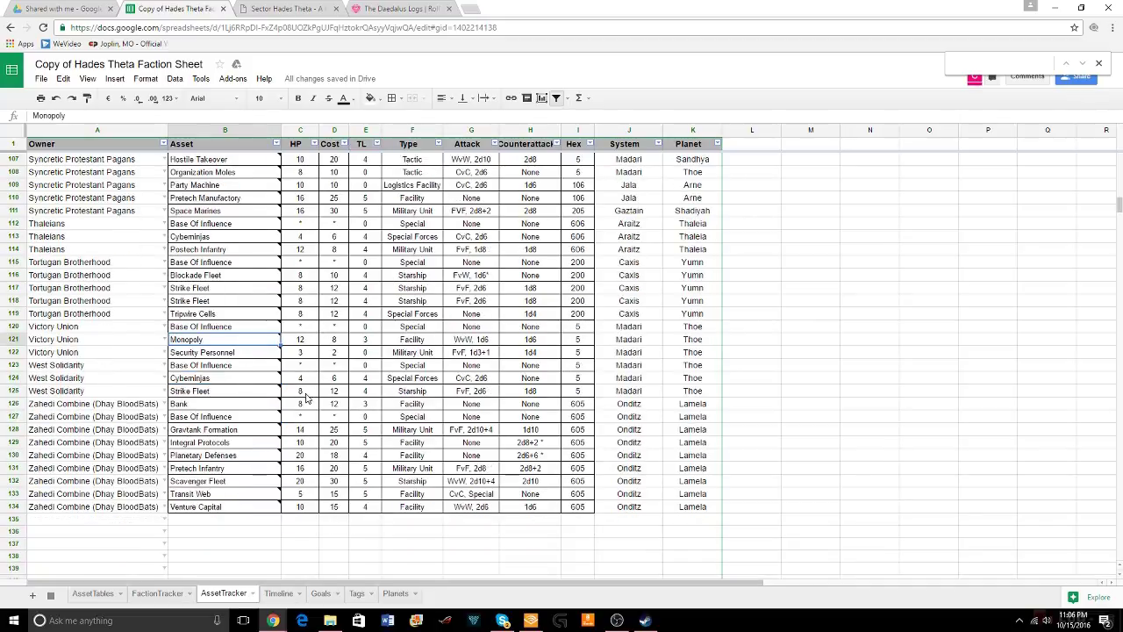
scroll(335, 400, "up", 1)
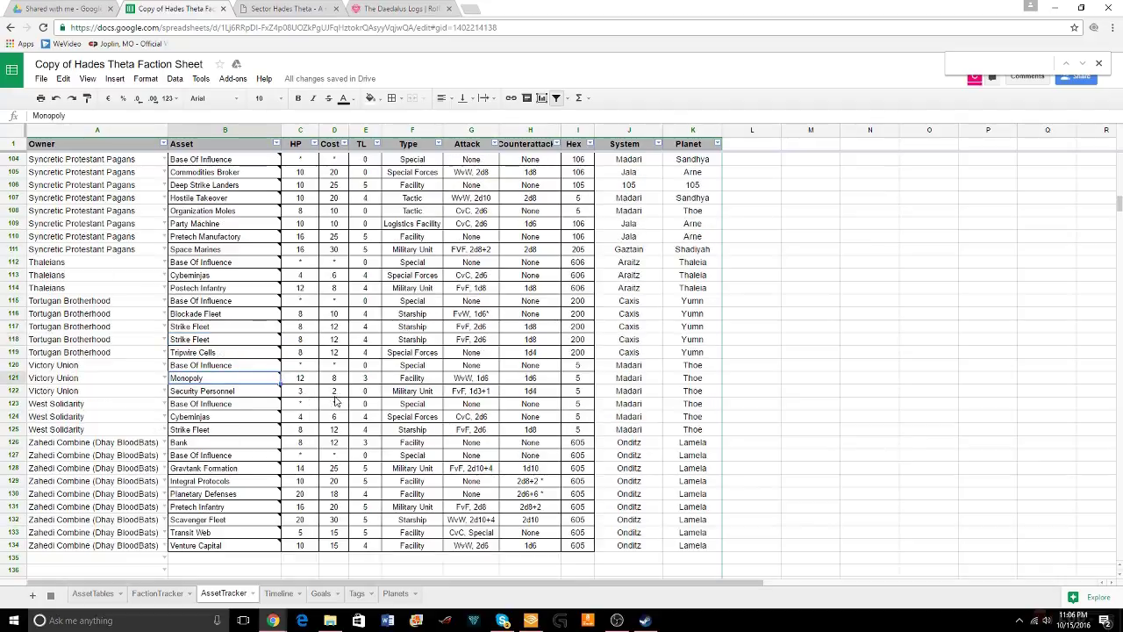
scroll(329, 408, "up", 6)
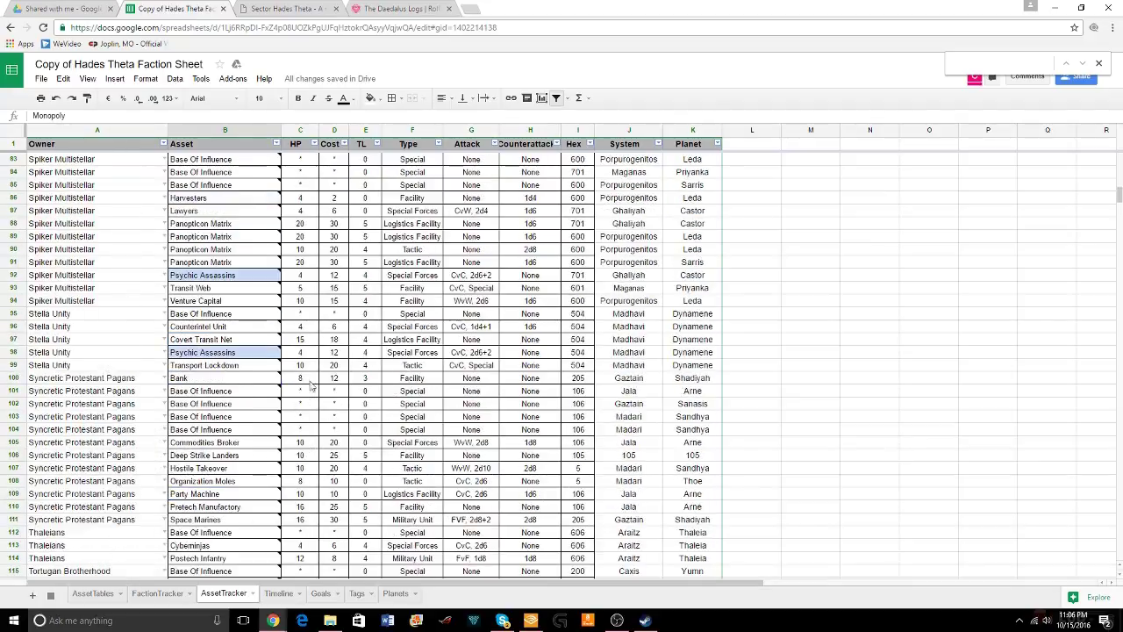
scroll(313, 380, "down", 5)
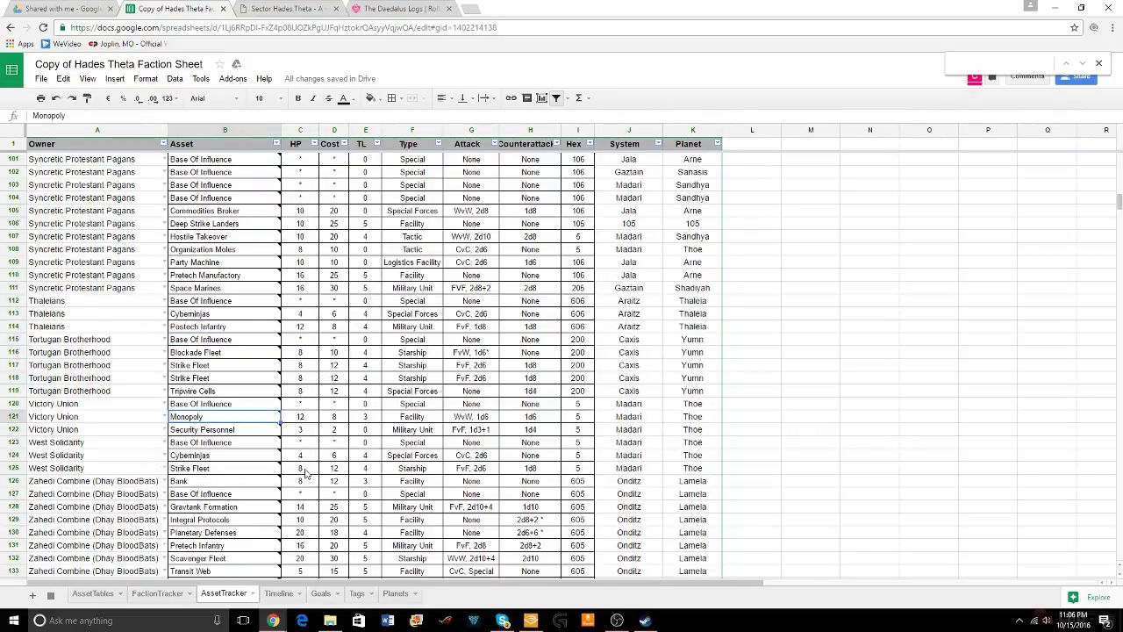
Change the Strike Fleet's HP in C125 from 8 to 2
left_click(309, 470)
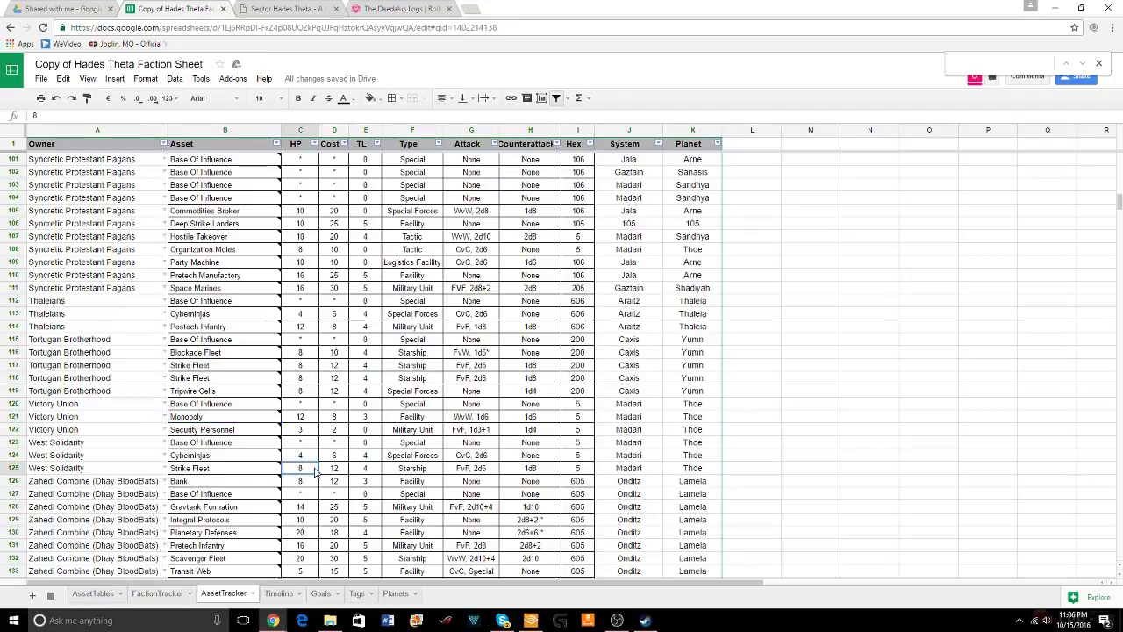
type("2")
left_click(771, 393)
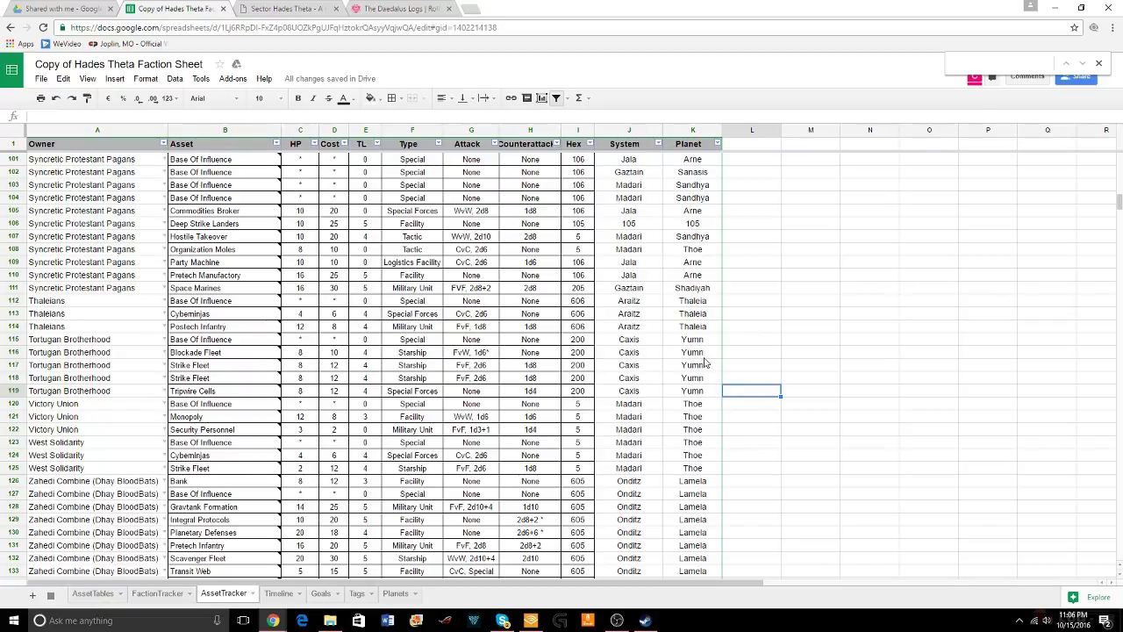
left_click(759, 341)
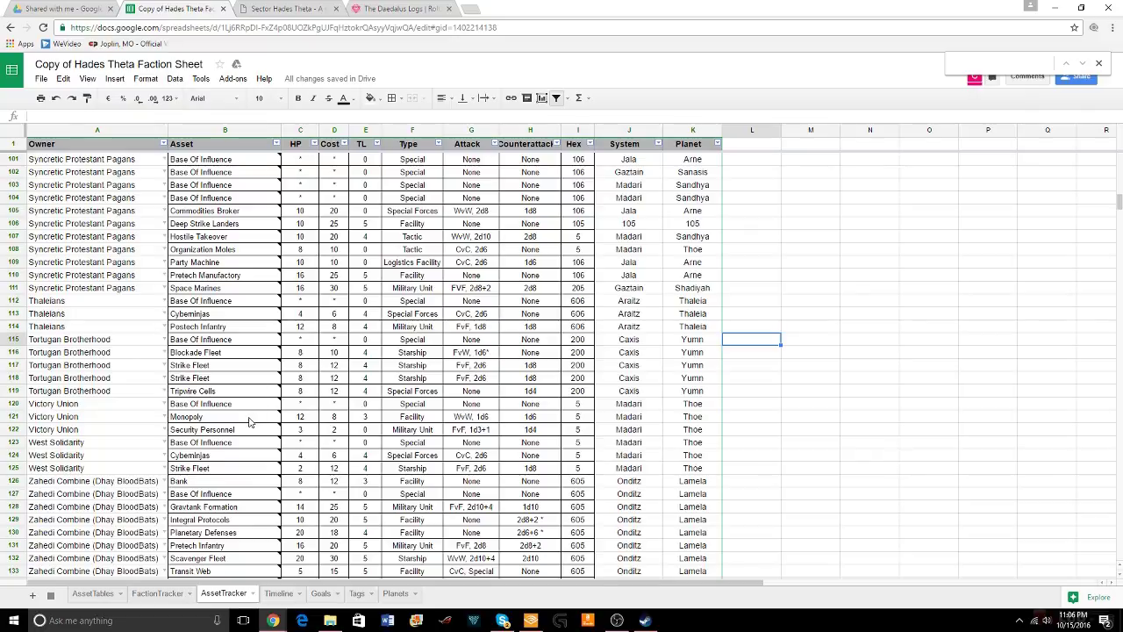
mouse_move(248, 422)
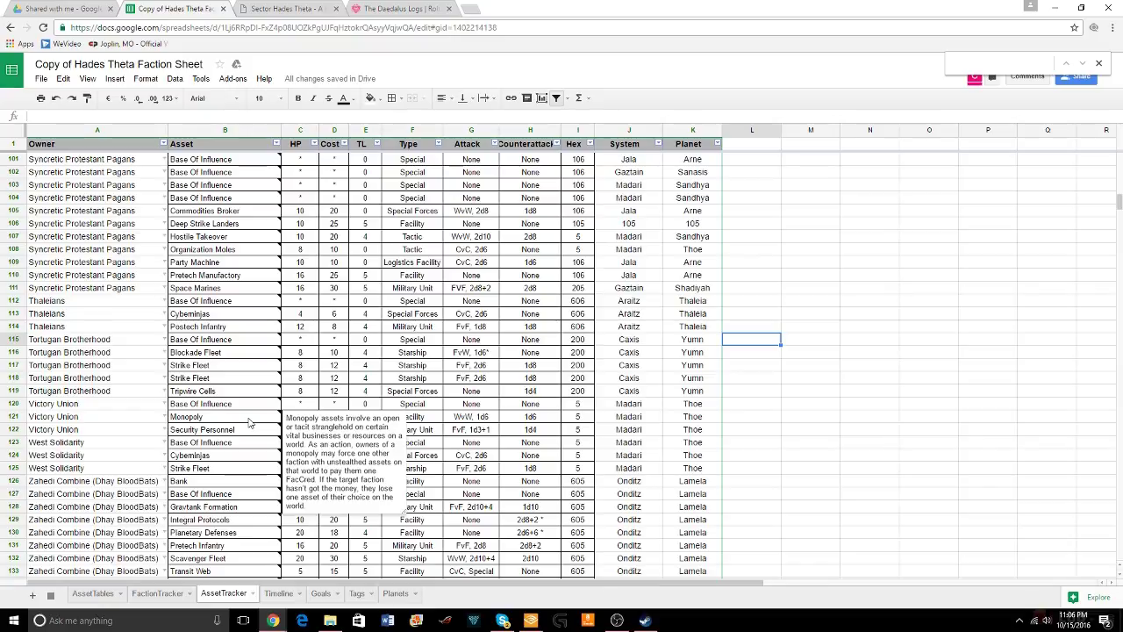
mouse_move(233, 443)
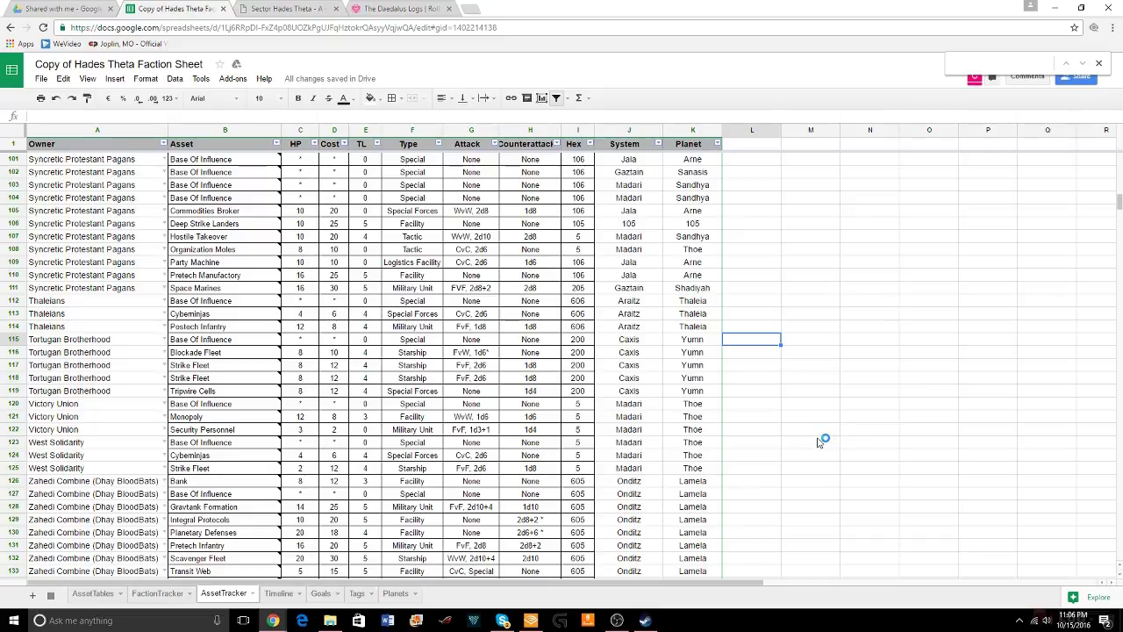
mouse_move(206, 406)
Glance at Roll20, then view FactionTracker and the Goals sheet, including Destroy the Foe
left_click(385, 8)
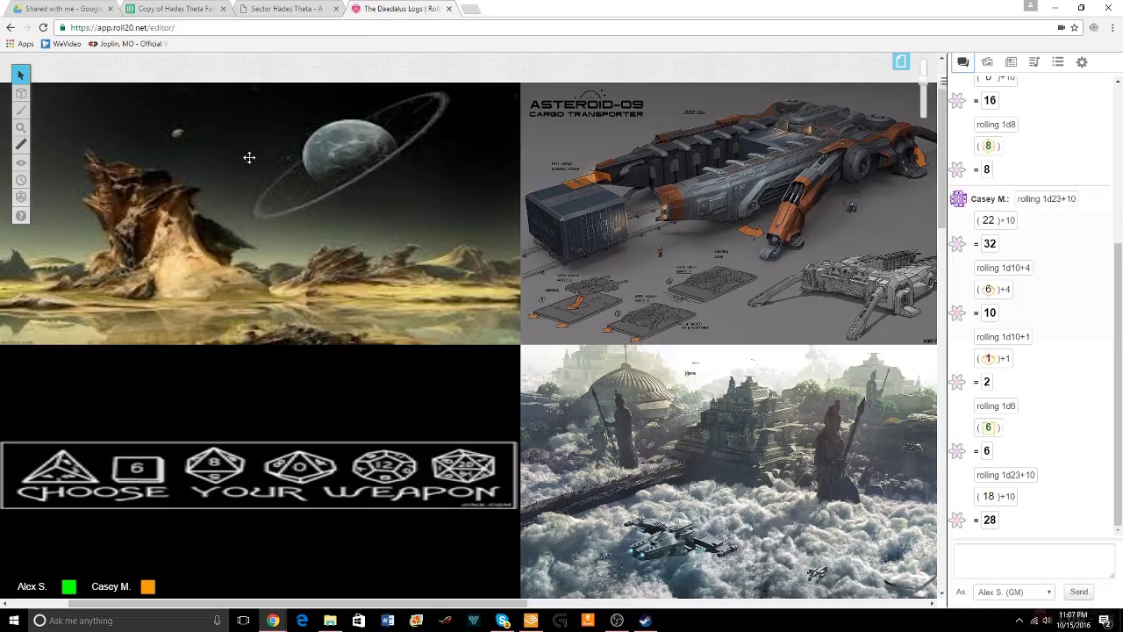
left_click(175, 9)
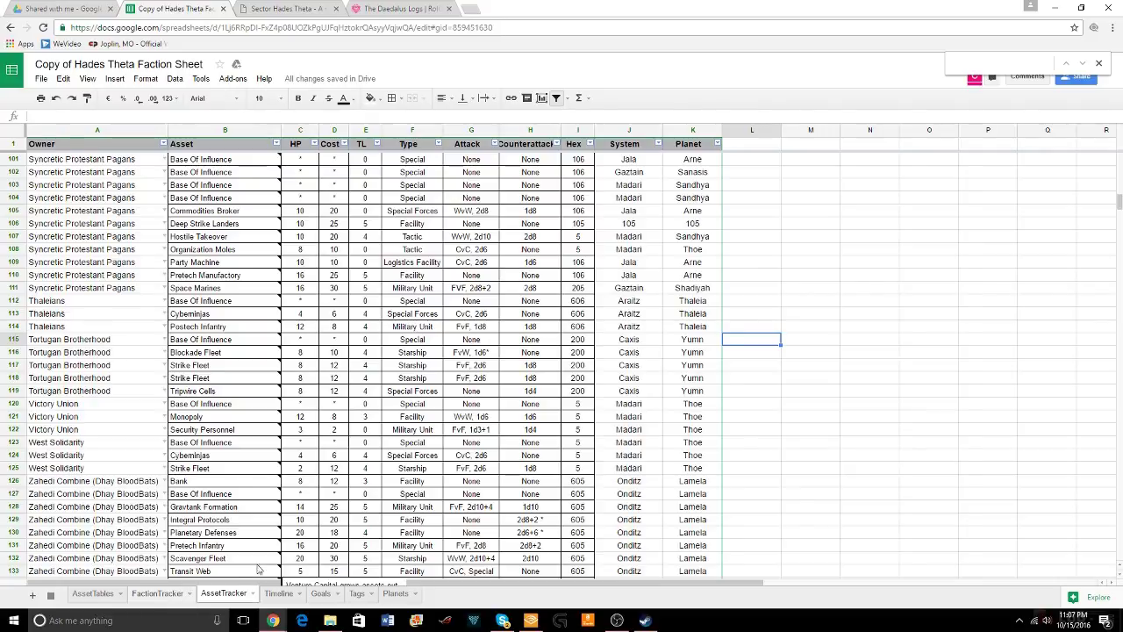
left_click(158, 593)
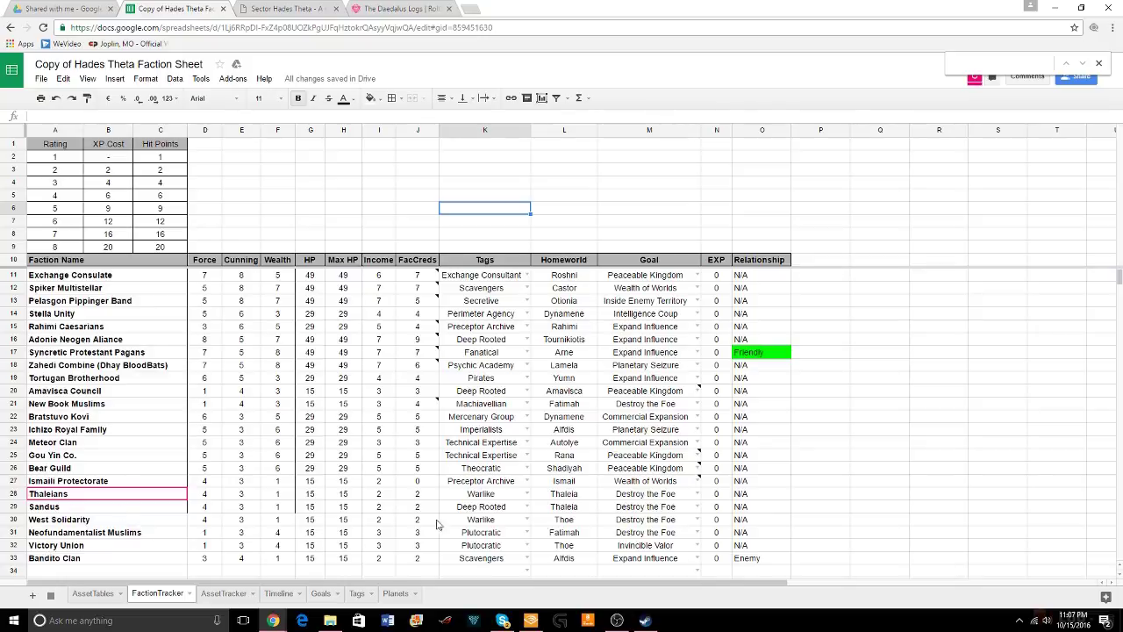
mouse_move(661, 501)
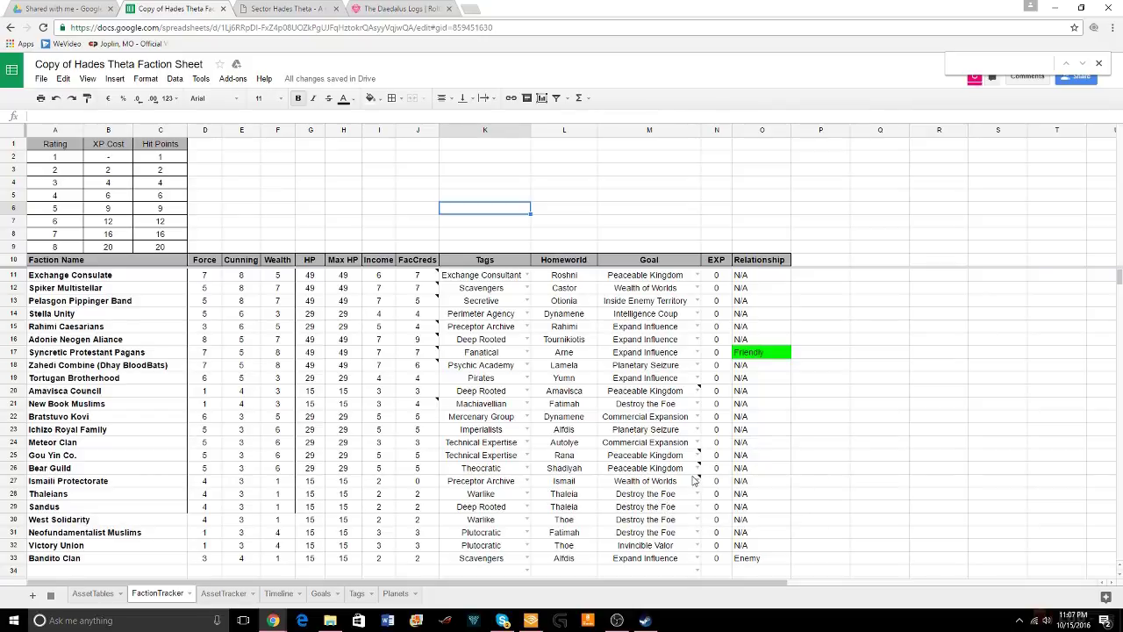
left_click(321, 595)
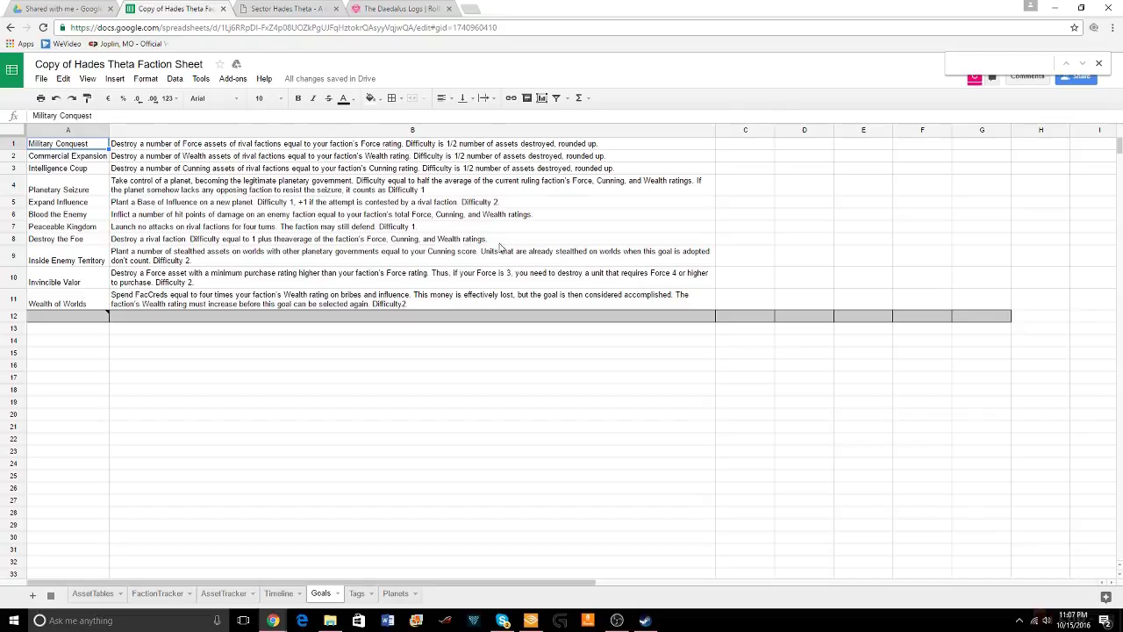
Glance at the sector map, then select Thaleians in FactionTracker cell A28
left_click(291, 10)
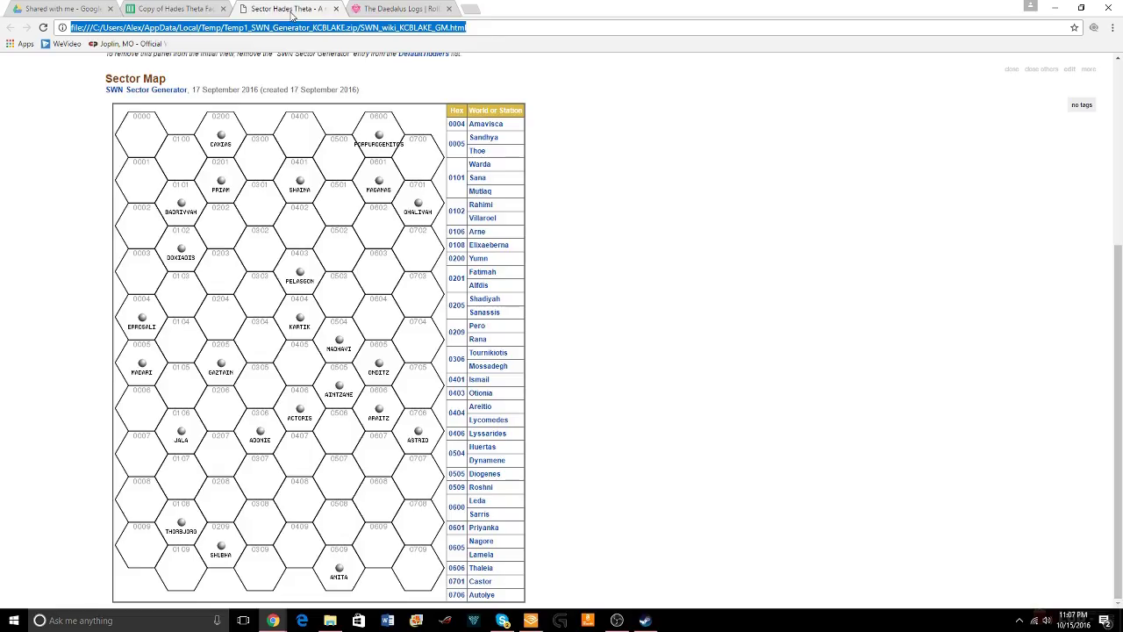
left_click(180, 8)
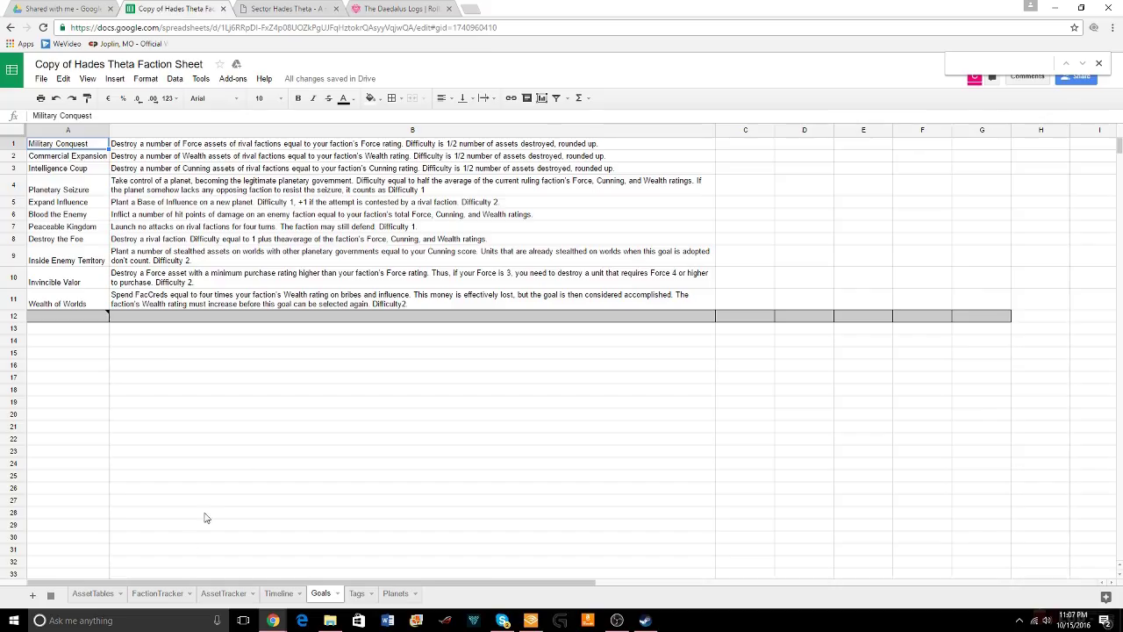
left_click(154, 596)
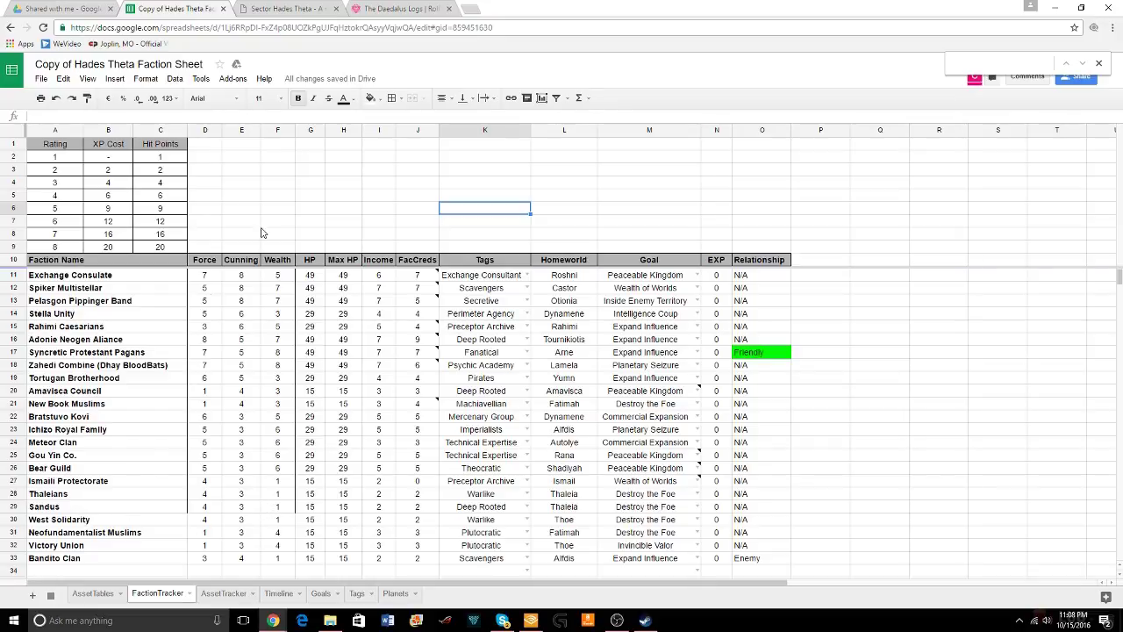
double_click(114, 495)
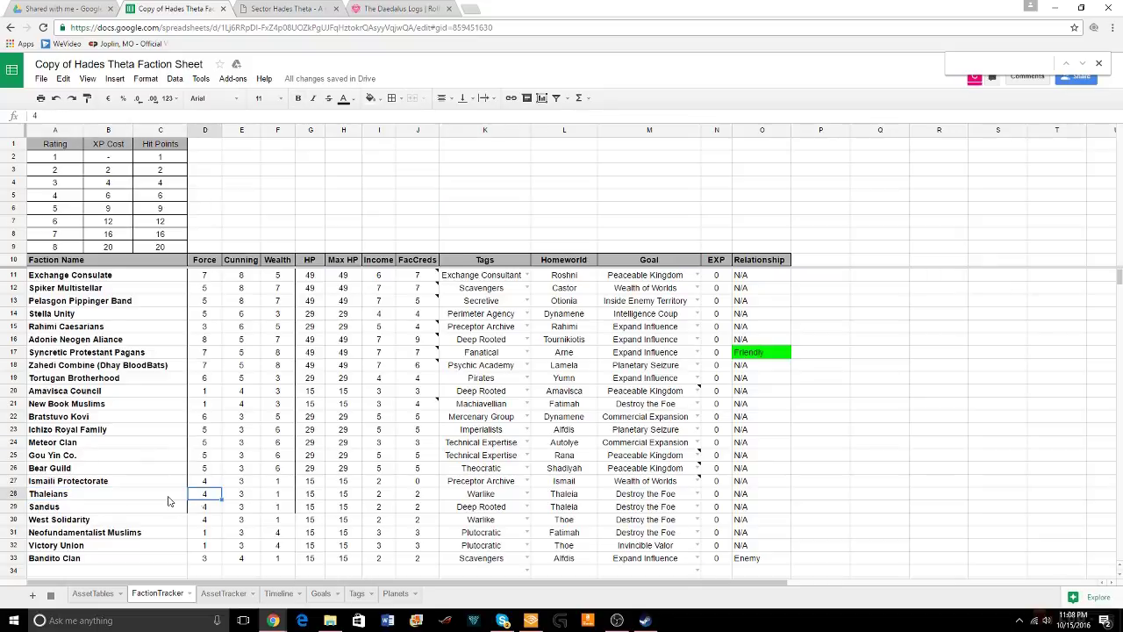
Review the Thaleians' assets on AssetTracker, then open the Stars Without Number rulebook PDF
left_click(230, 594)
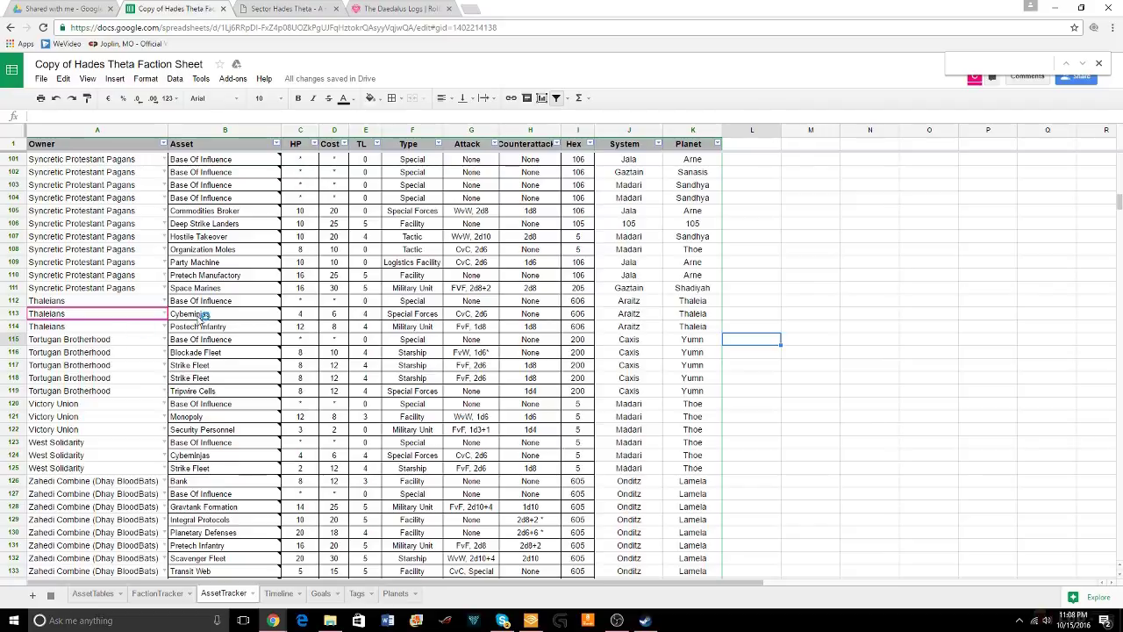
mouse_move(216, 324)
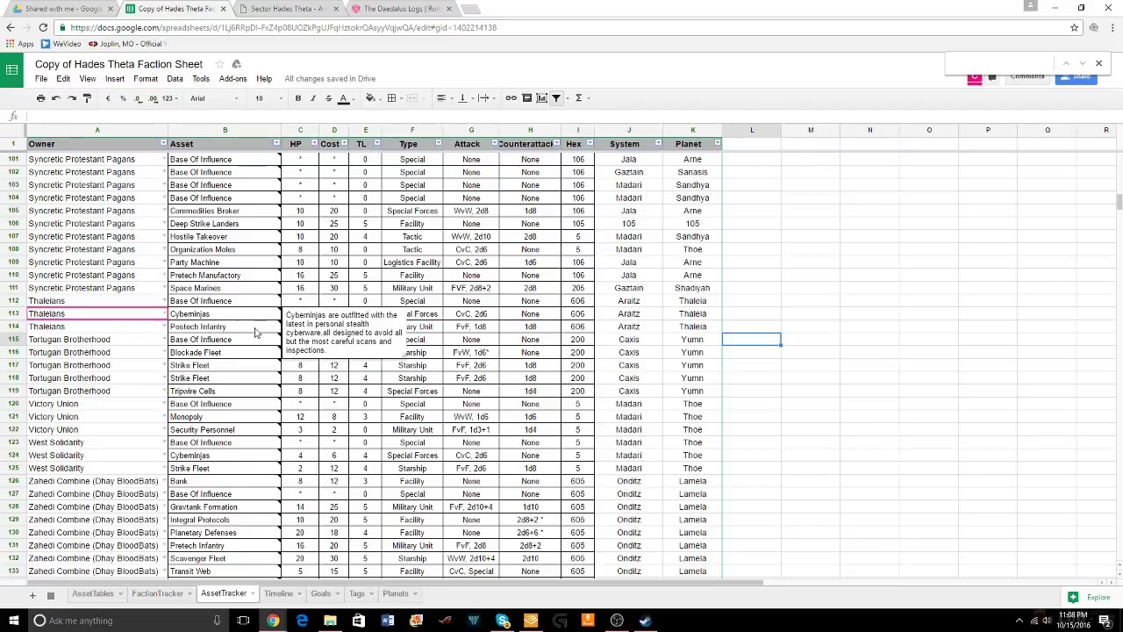
mouse_move(265, 330)
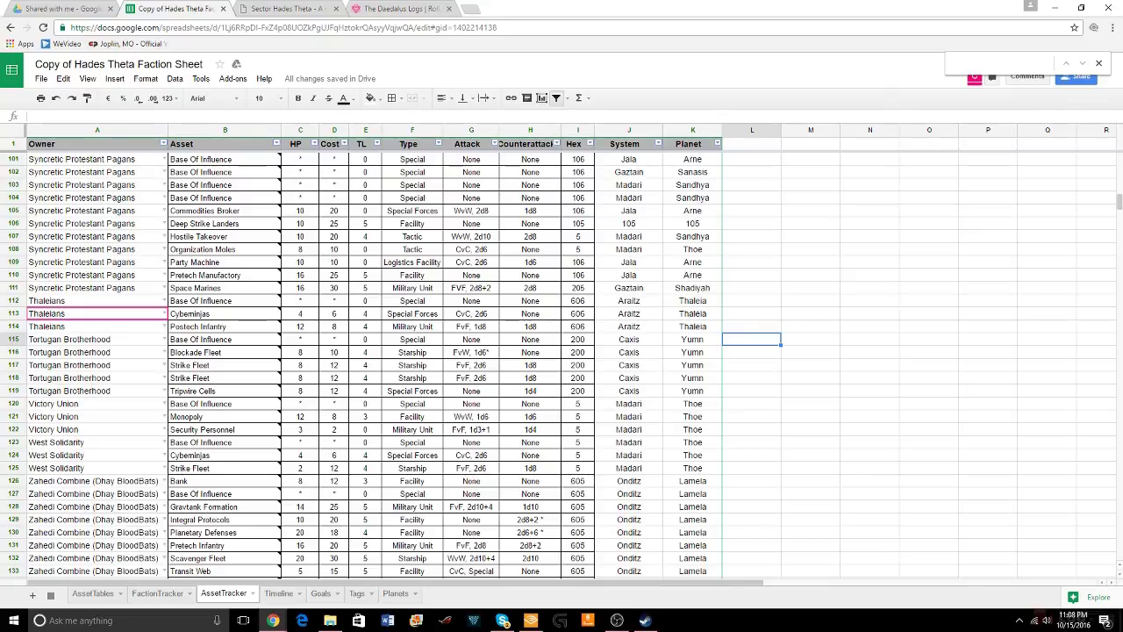
left_click(301, 620)
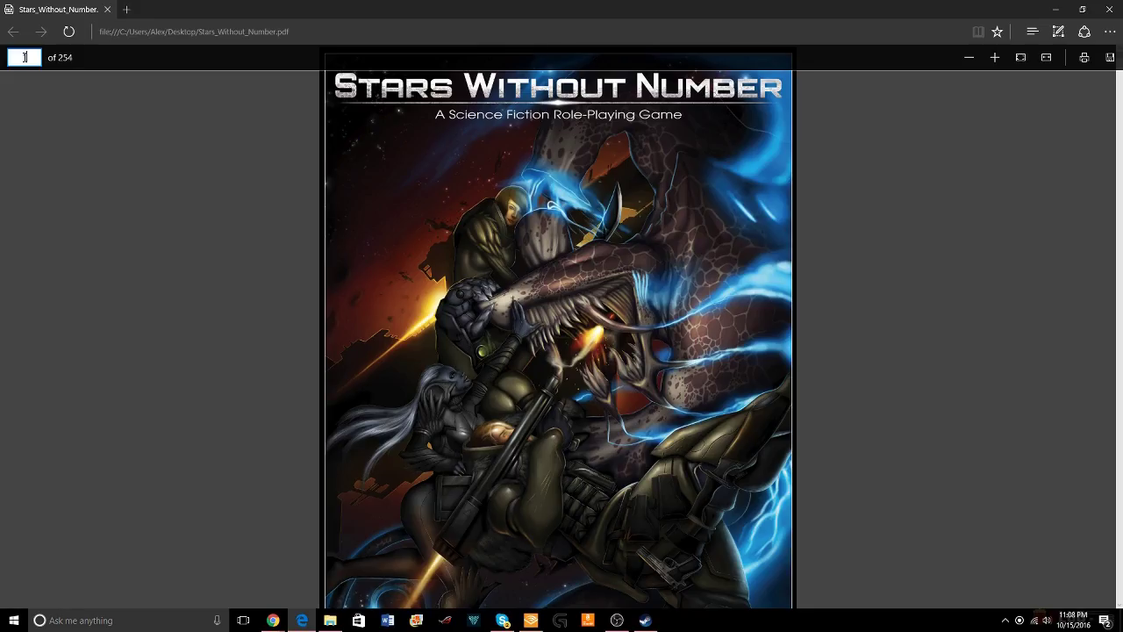
Go to page 114 of the rulebook PDF, dismiss the promotion notice, and scroll to Faction Actions
key("Return")
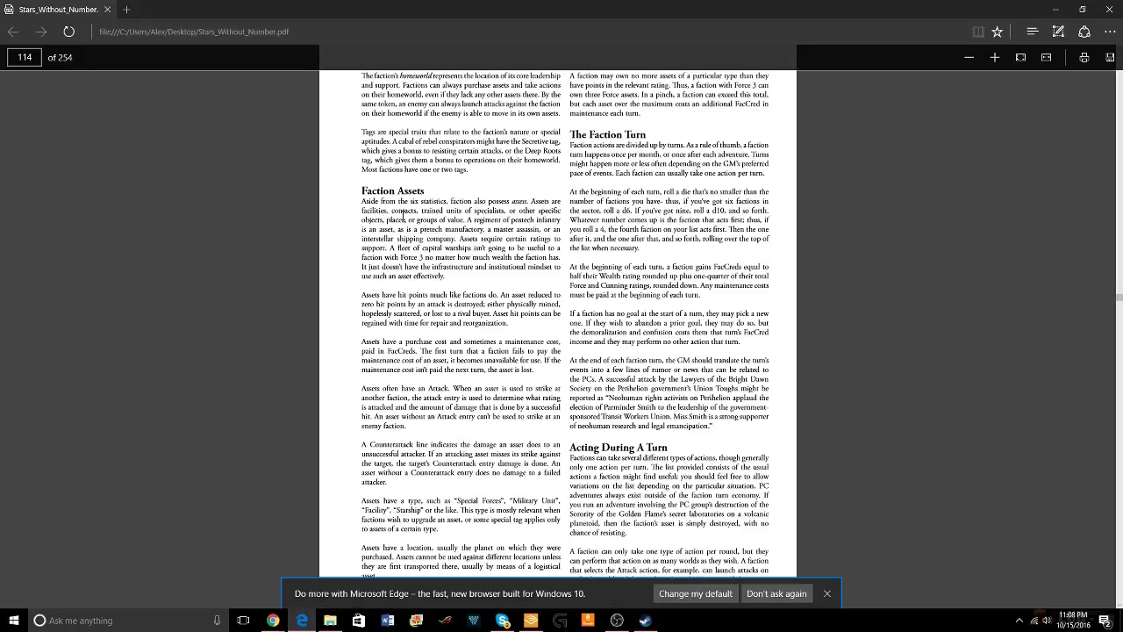
left_click(827, 594)
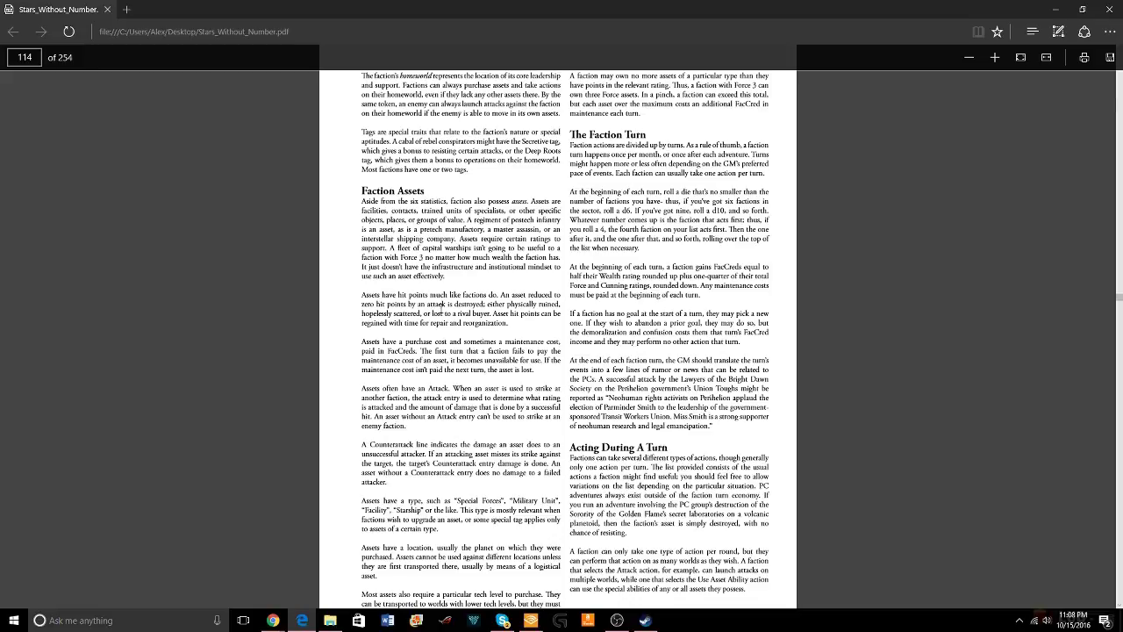
scroll(445, 307, "up", 2)
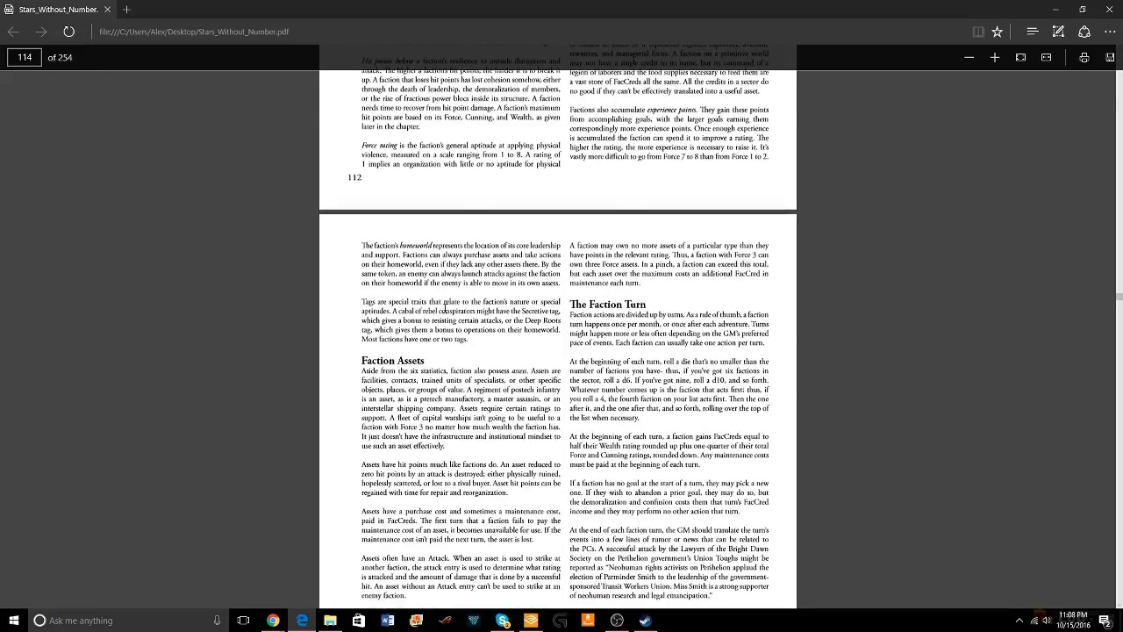
scroll(445, 307, "down", 2)
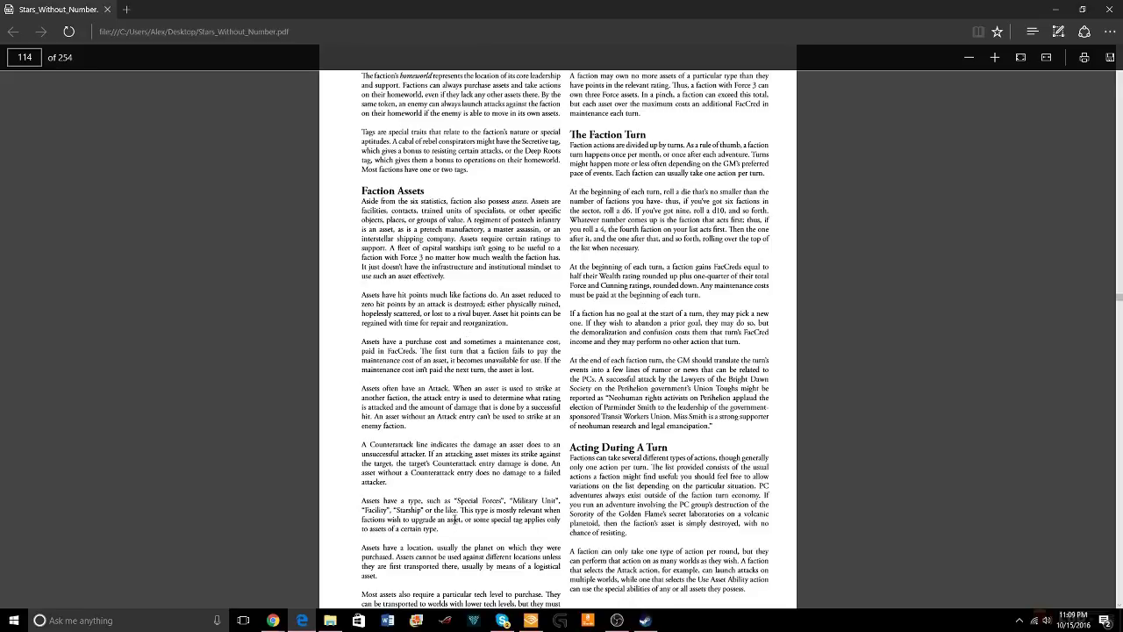
scroll(458, 499, "down", 3)
scroll(474, 465, "down", 3)
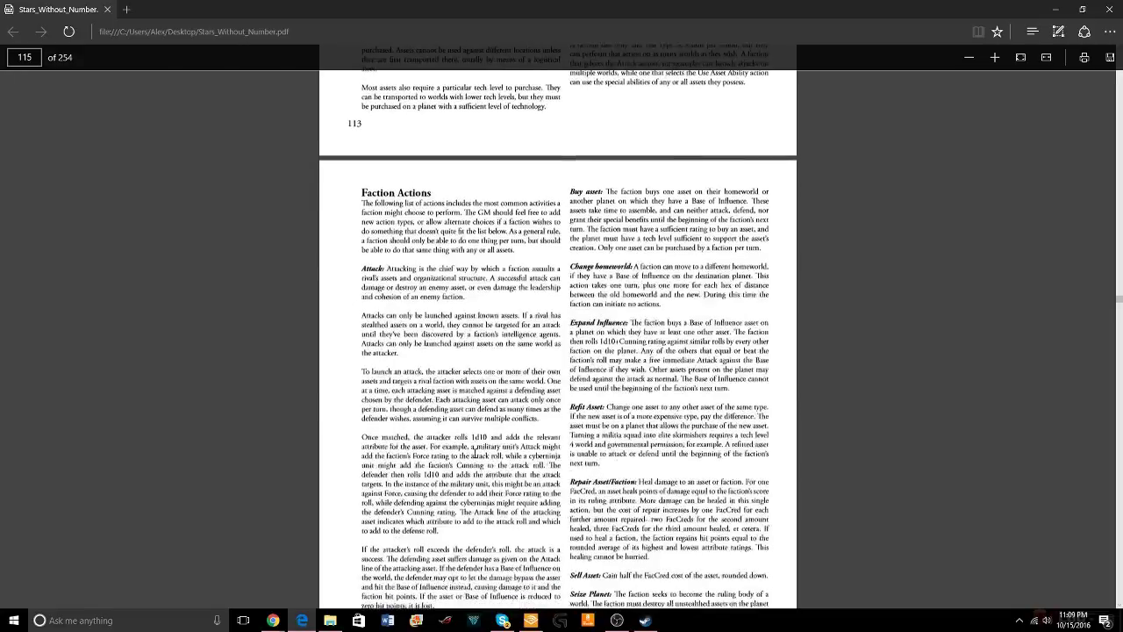
scroll(460, 362, "down", 1)
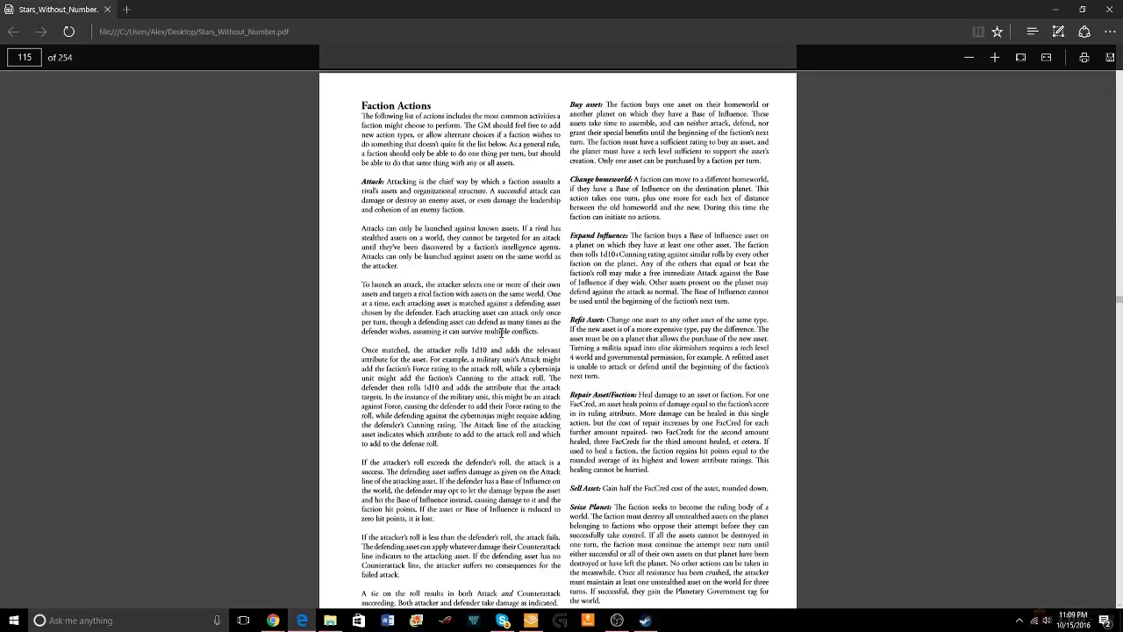
Highlight the rule about defending assets, clear the selection, and minimize Edge
mouse_move(390, 323)
left_mouse_down()
mouse_move(560, 323)
mouse_move(365, 332)
mouse_move(540, 332)
left_mouse_up()
left_click(553, 339)
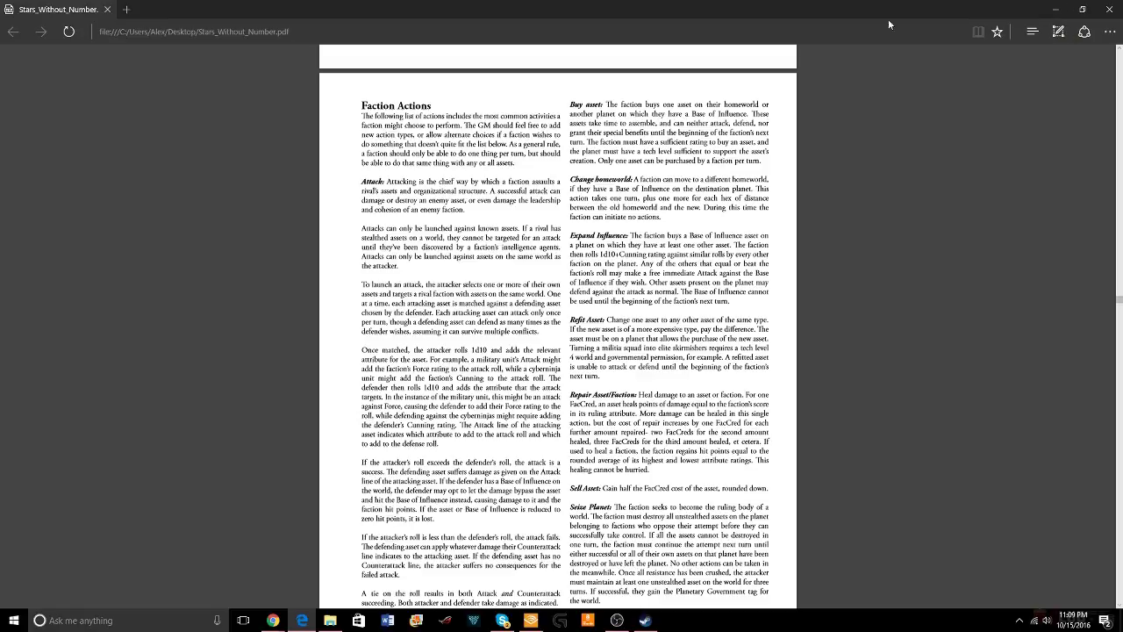
left_click(1053, 13)
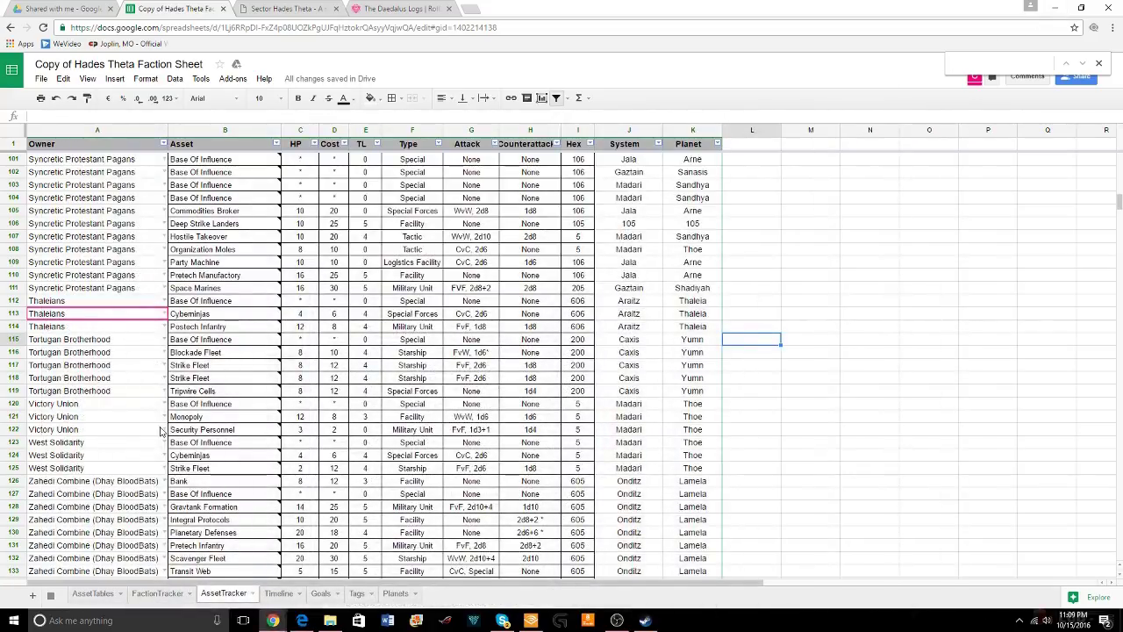
Scroll AssetTracker up to rows 65–97 and read the notes on Sandus's Saboteurs and Zealots
mouse_move(219, 422)
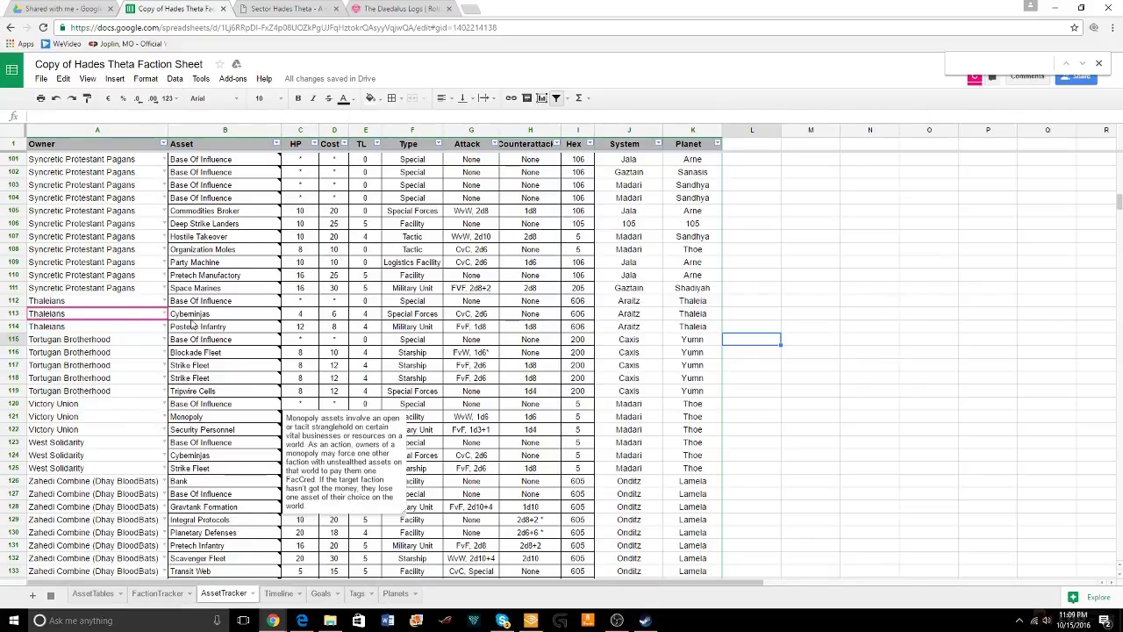
scroll(194, 325, "up", 2)
scroll(195, 325, "up", 10)
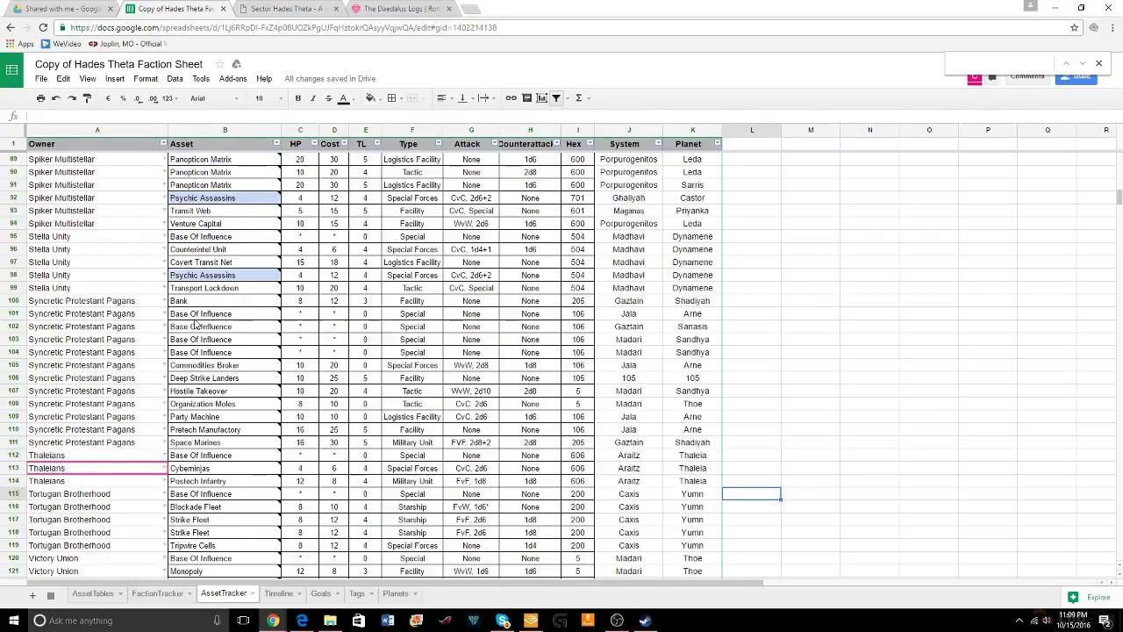
mouse_move(224, 351)
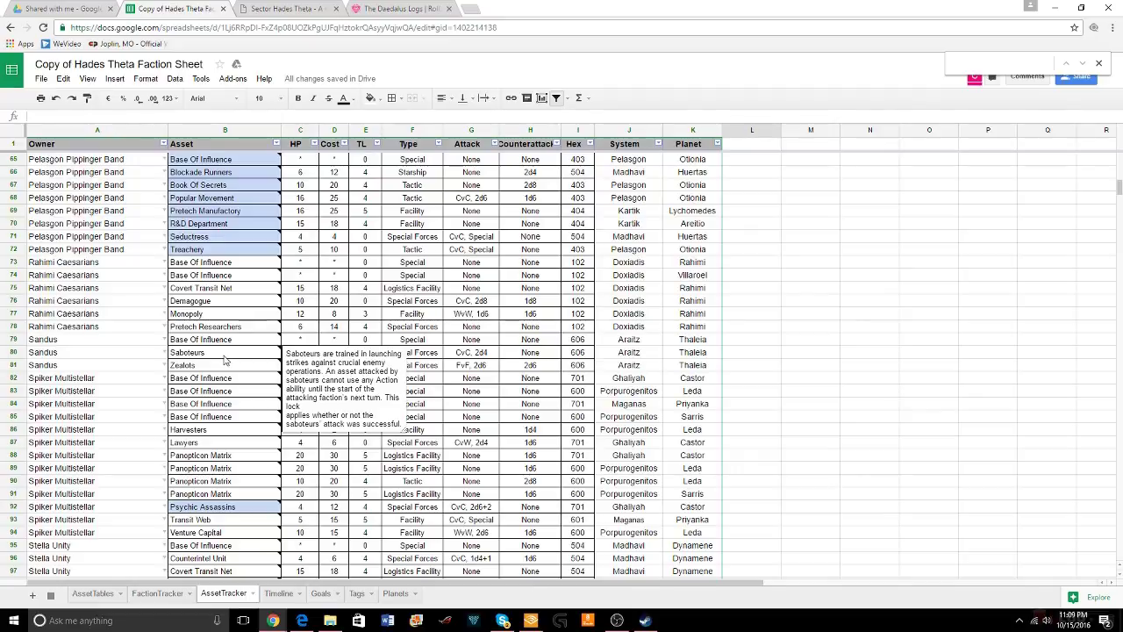
mouse_move(224, 372)
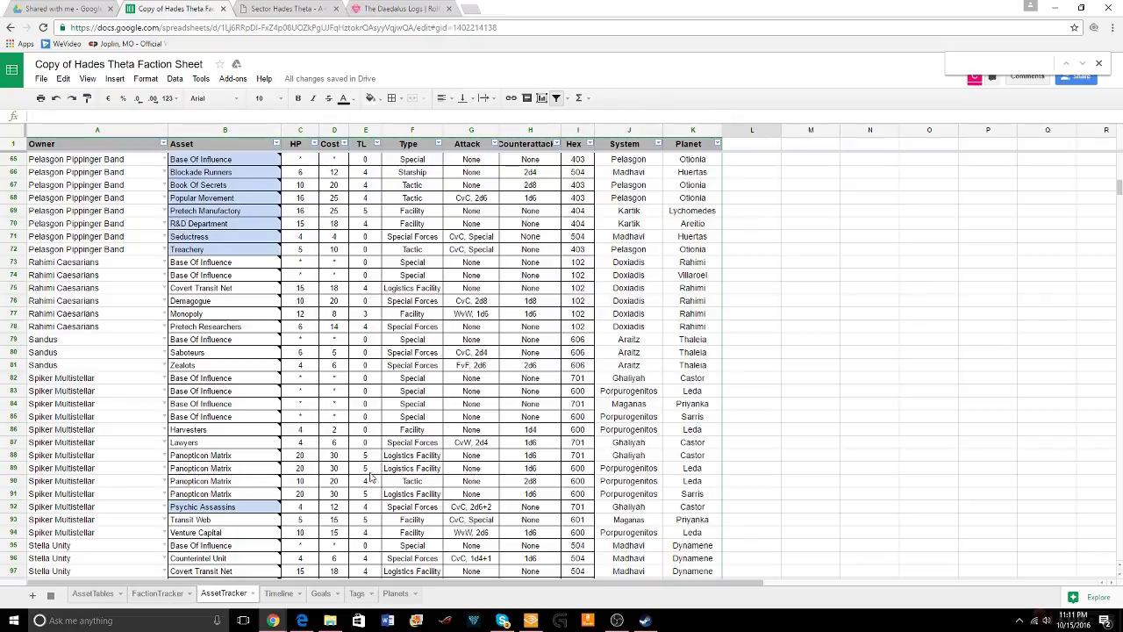
Send 'roll 1d10' in the Roll20 chat, then come back to the faction spreadsheet
left_click(399, 9)
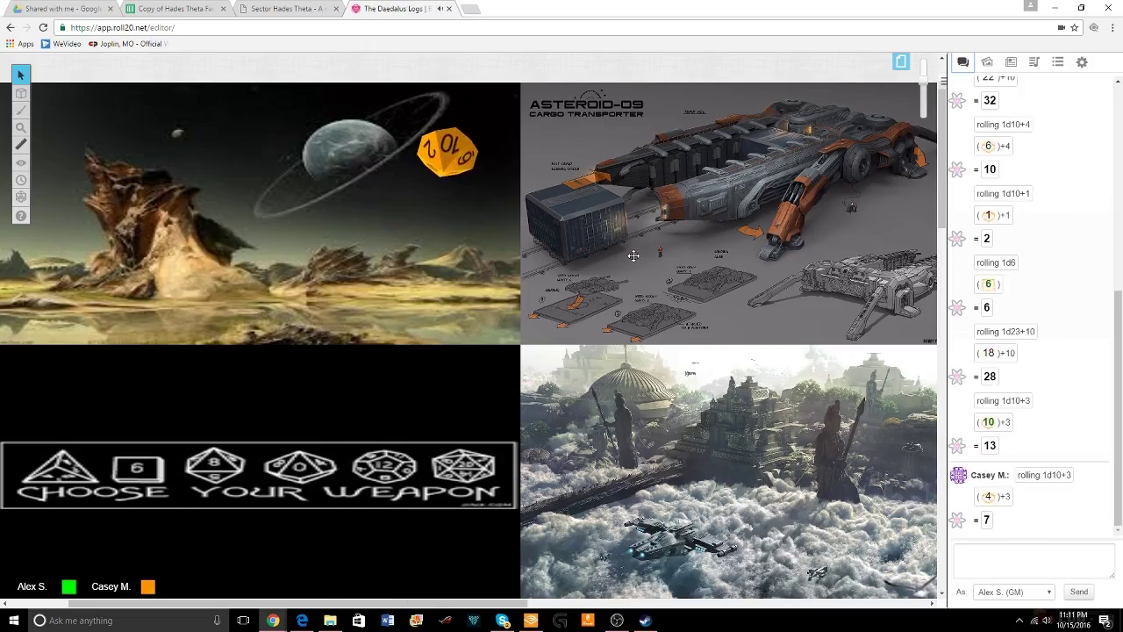
left_click(982, 554)
type("/")
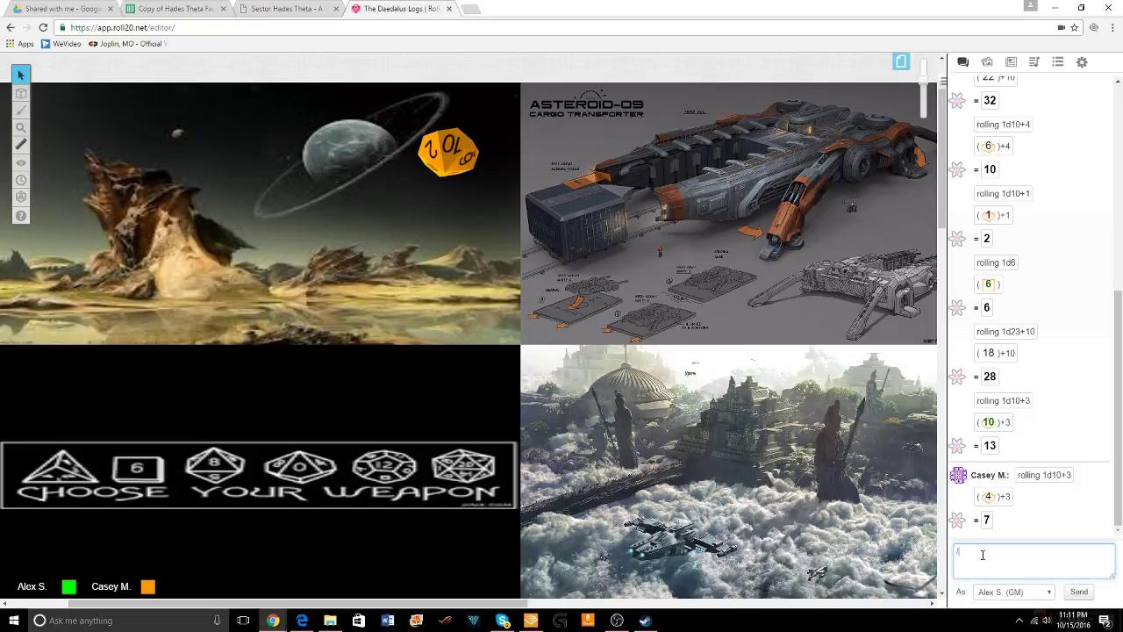
type("roll")
type(" 1d10")
key("Return")
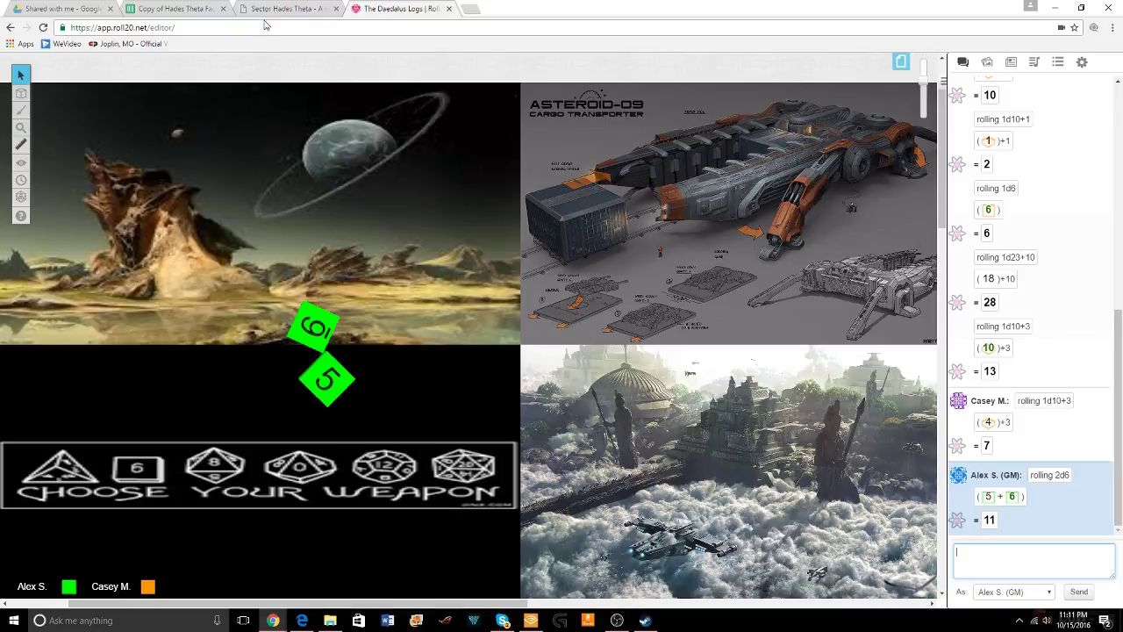
left_click(176, 9)
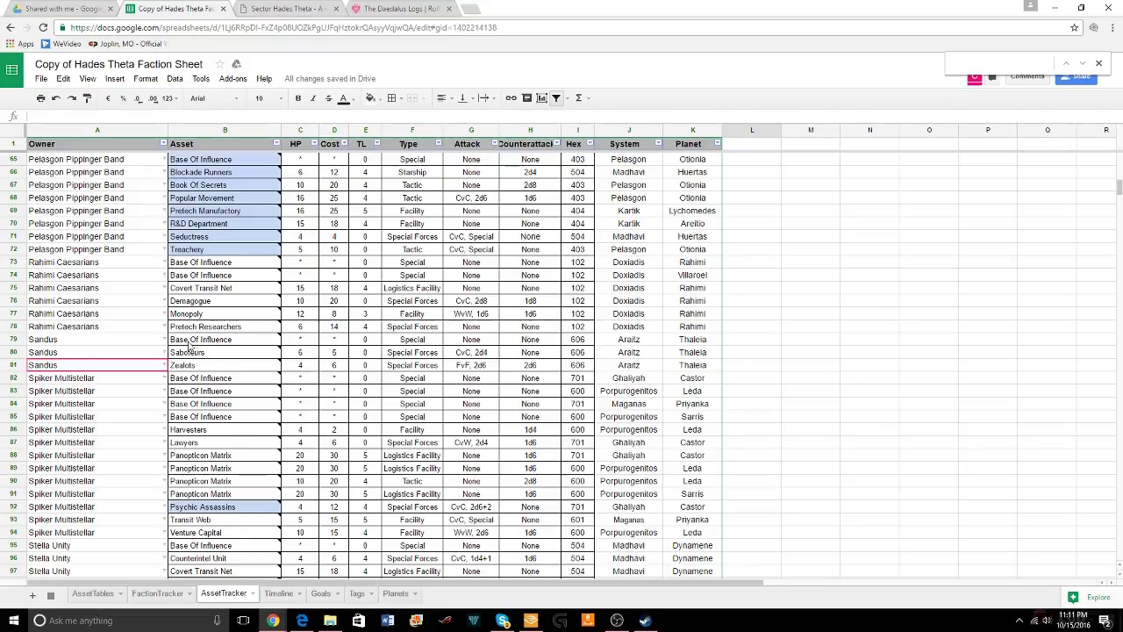
Delete the Sandus Zealots row (row 81) from AssetTracker and recheck the Roll20 dice results
key("ctrl+alt+minus")
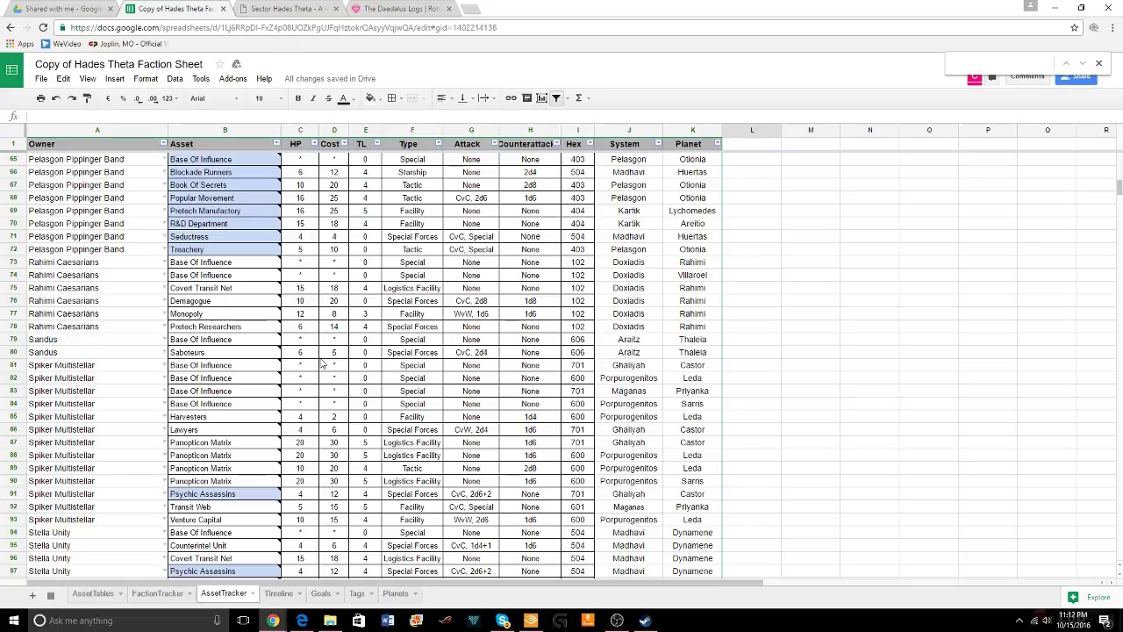
scroll(298, 368, "down", 1)
scroll(298, 369, "up", 1)
left_click(420, 7)
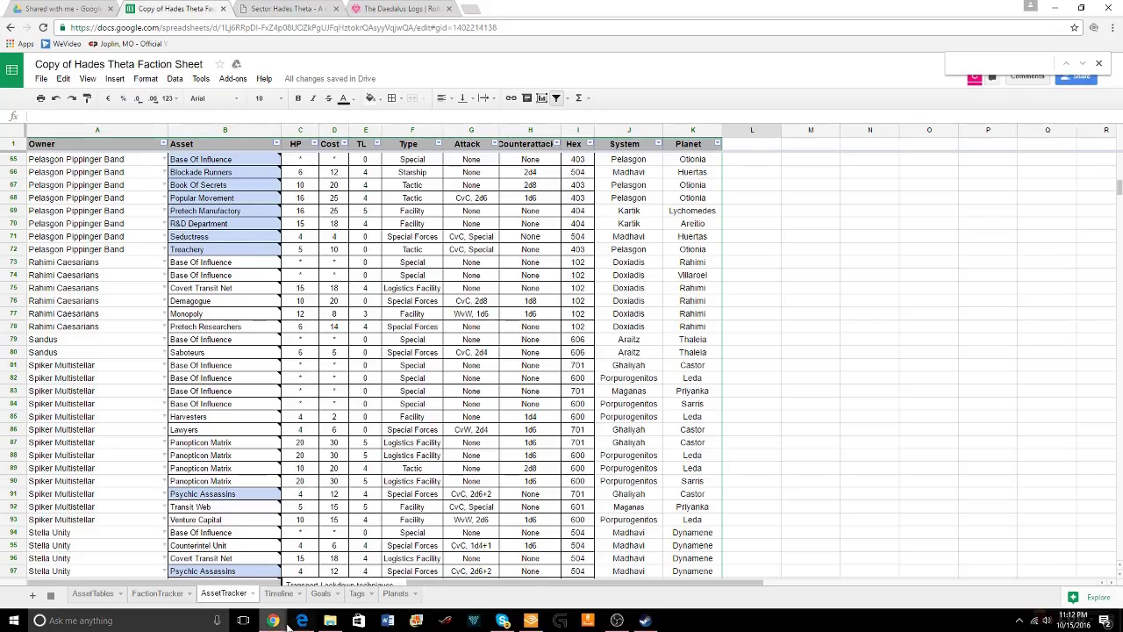
mouse_move(251, 497)
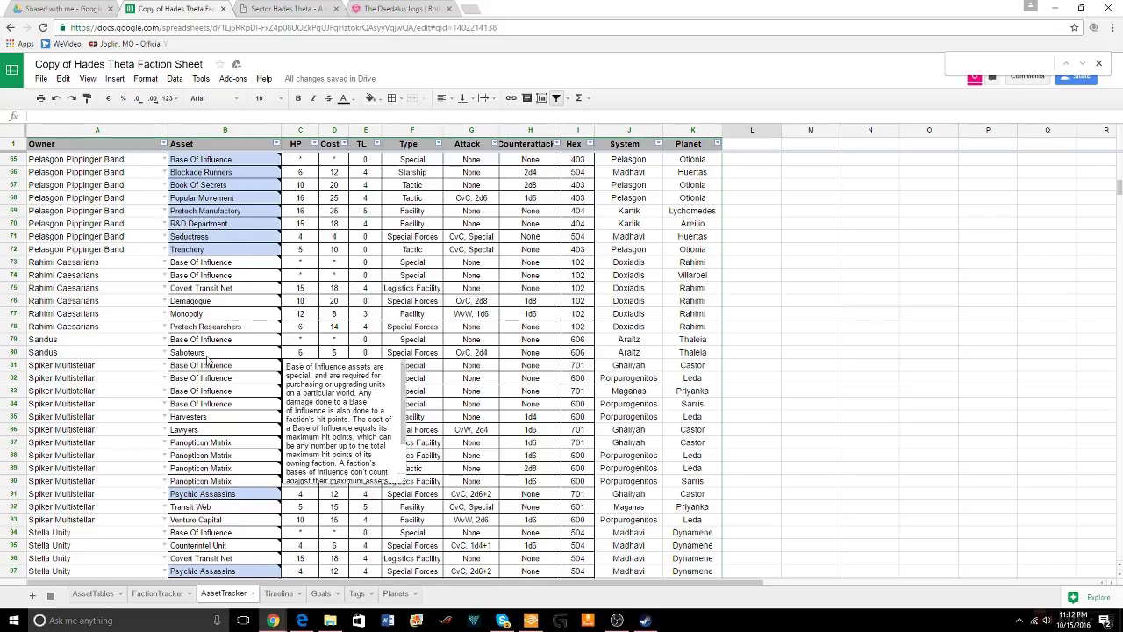
mouse_move(204, 354)
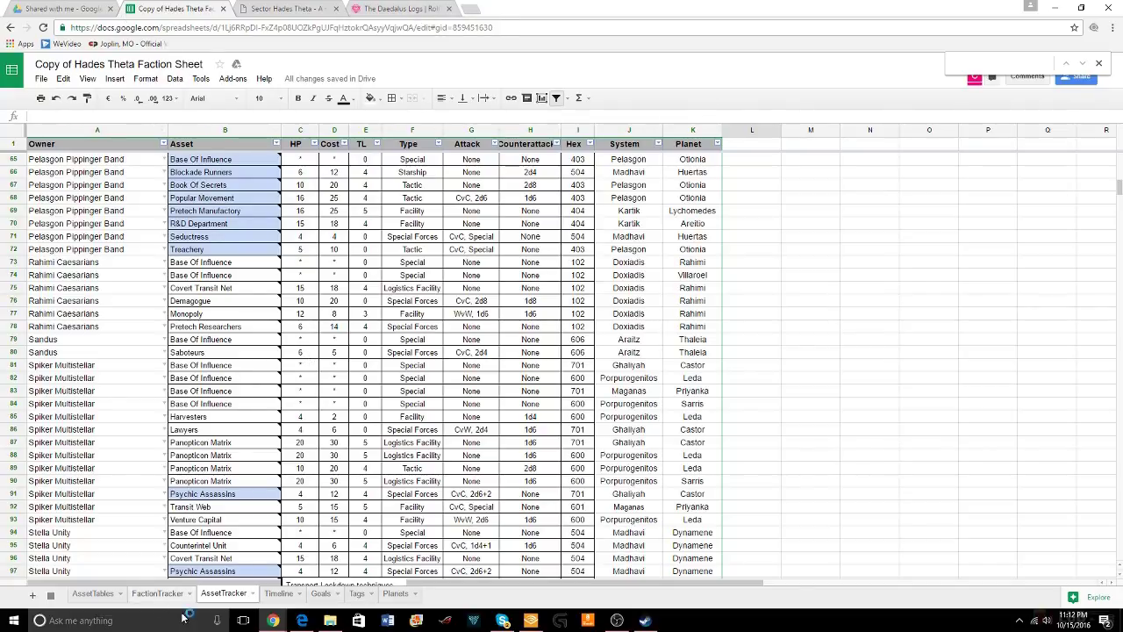
Show the FactionTracker sheet, compare it with the Roll20 rolls, and return to it
left_click(158, 592)
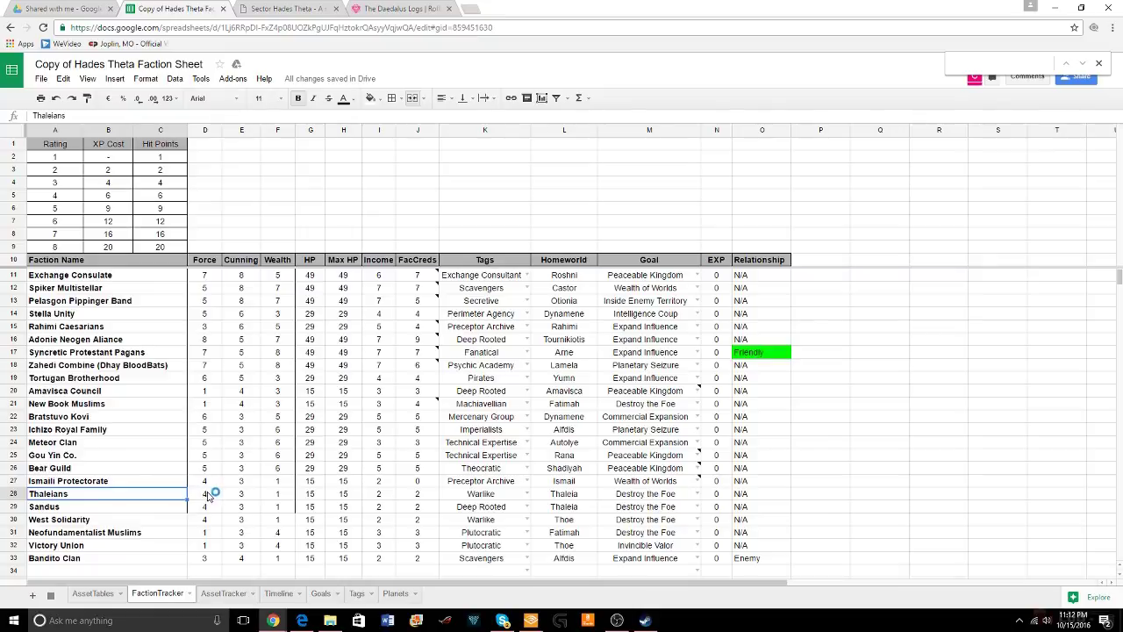
left_click(399, 9)
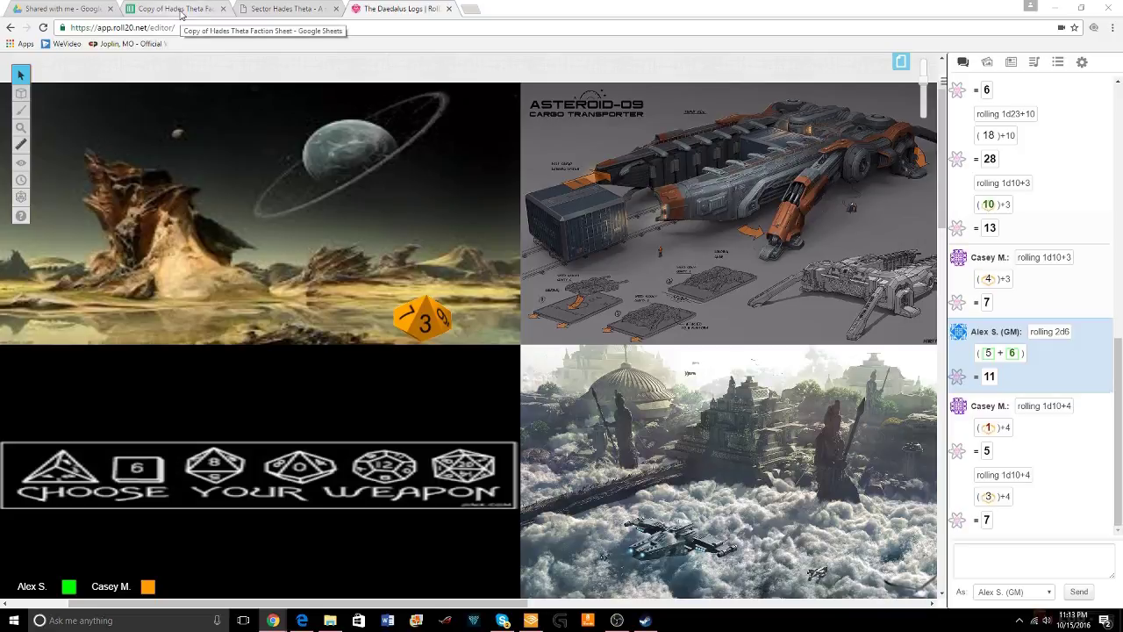
left_click(179, 12)
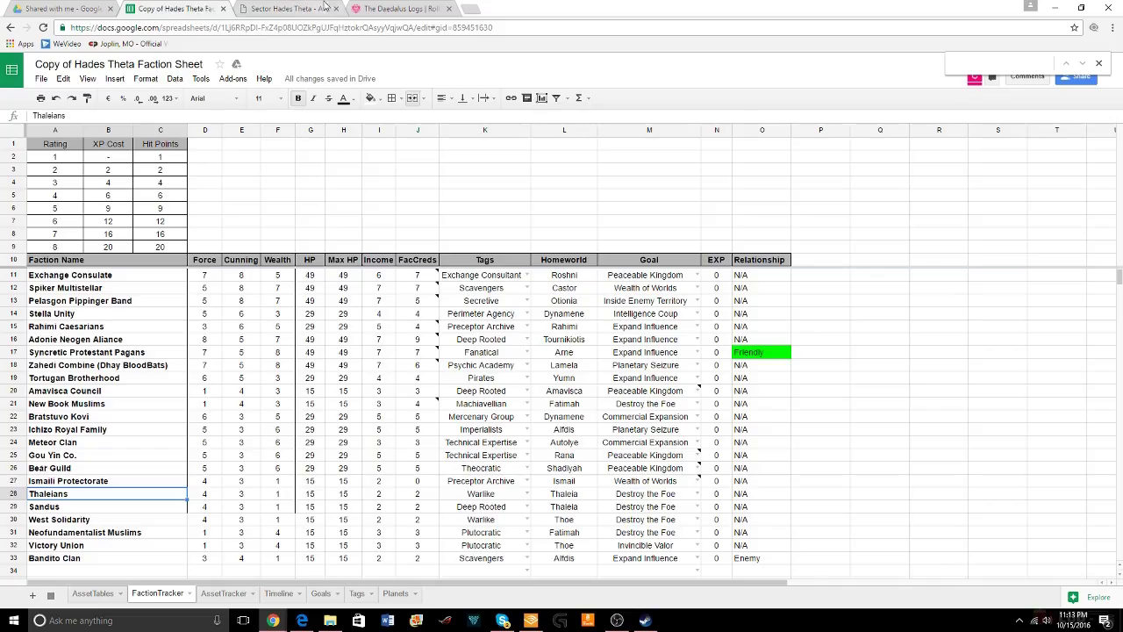
left_click(279, 594)
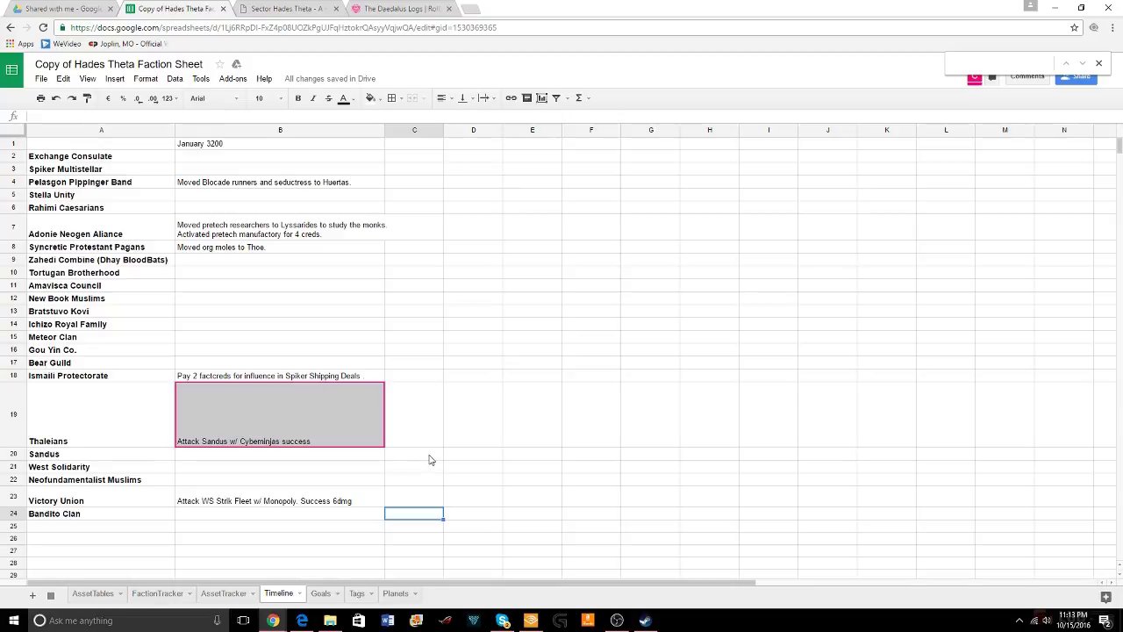
double_click(367, 500)
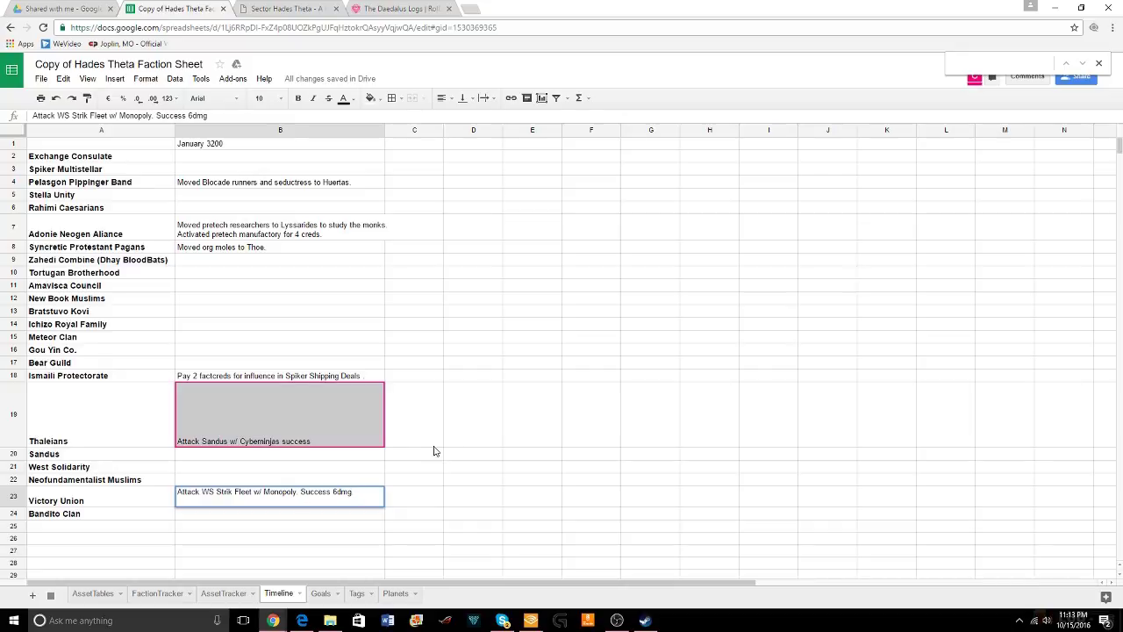
Review the AssetTracker sheet now that the Zealots row is gone
left_click(179, 597)
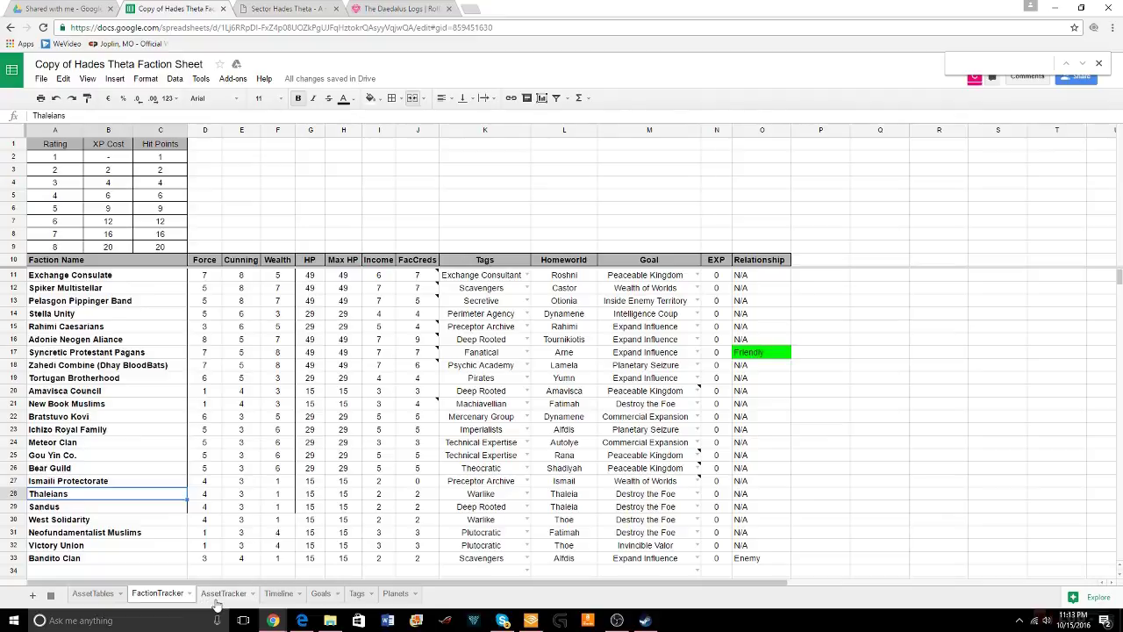
left_click(216, 602)
scroll(73, 427, "down", 10)
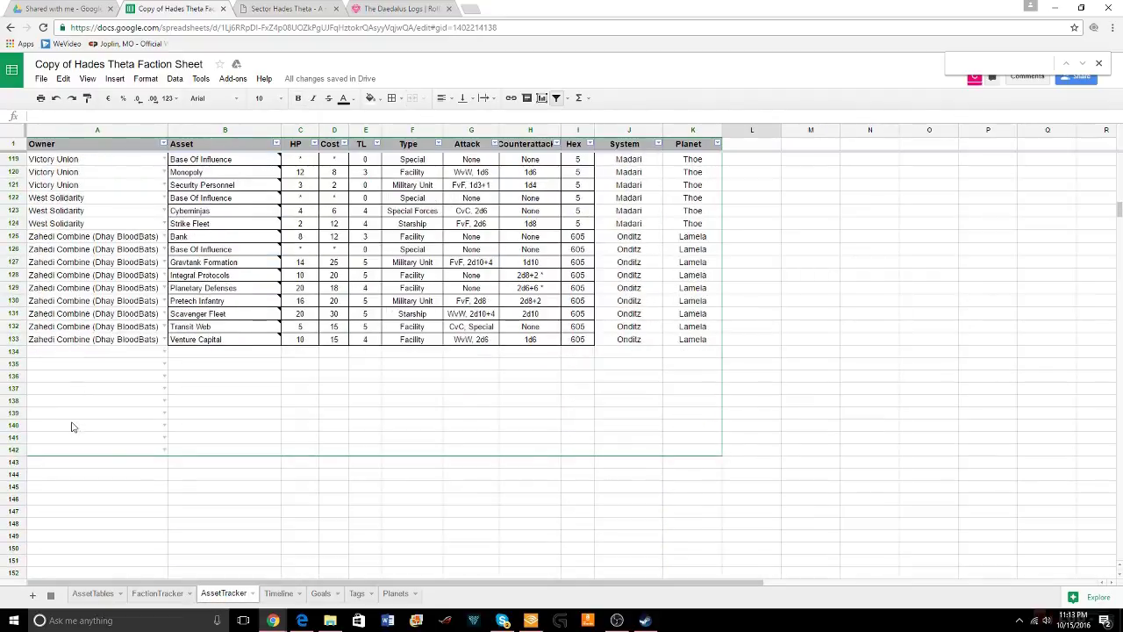
scroll(72, 427, "up", 7)
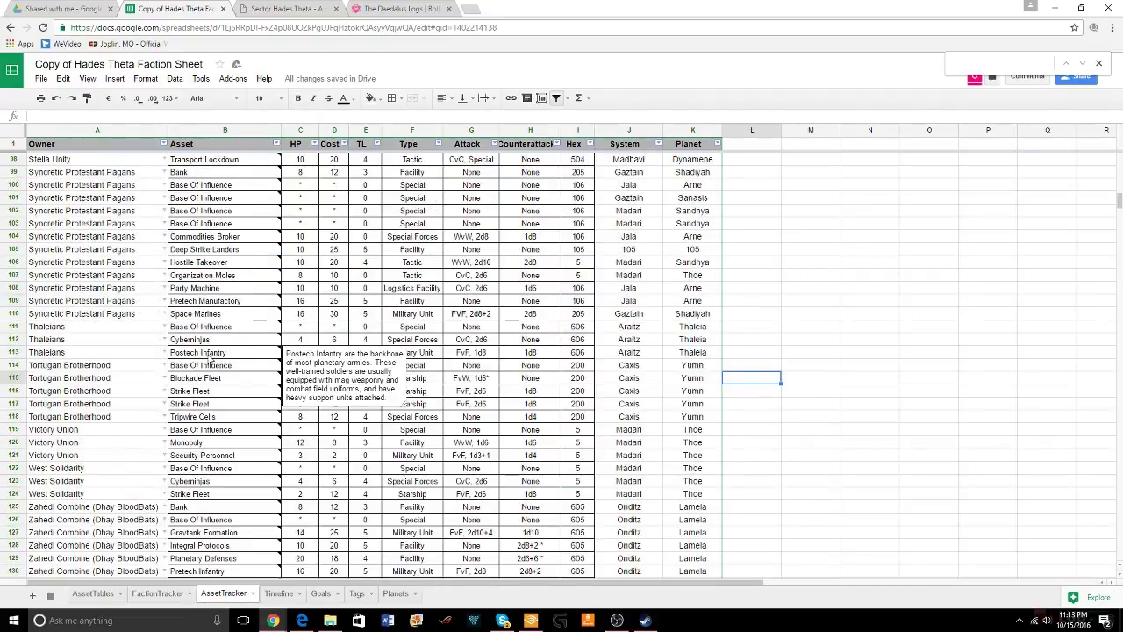
scroll(349, 428, "up", 4)
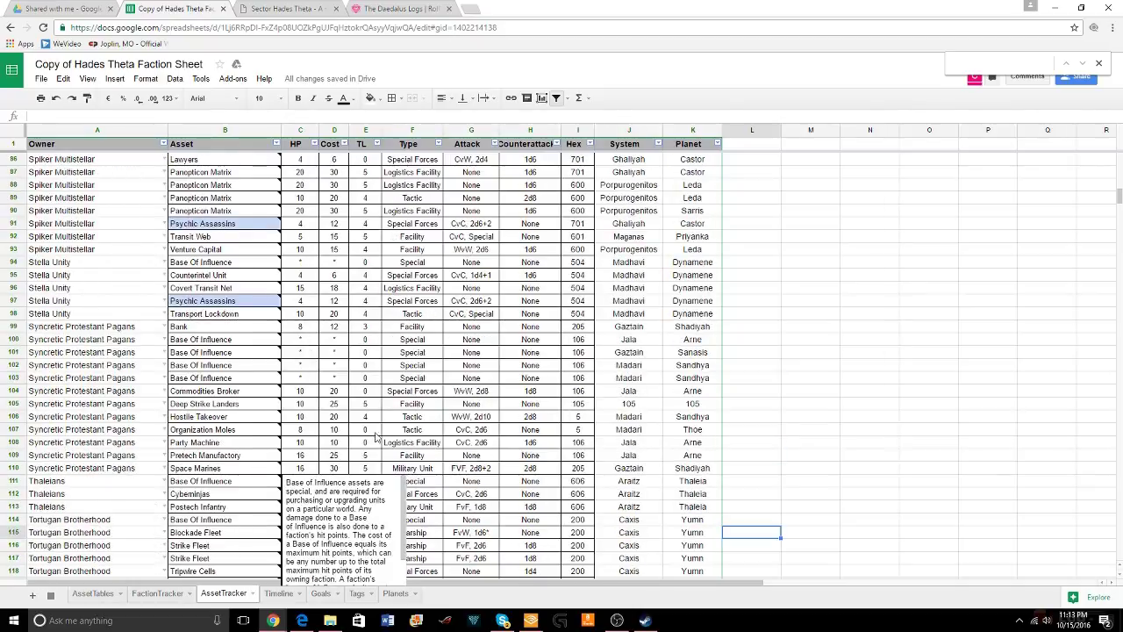
Check the Roll20 dice rolls and the sector map, then bring up the Timeline sheet
left_click(397, 8)
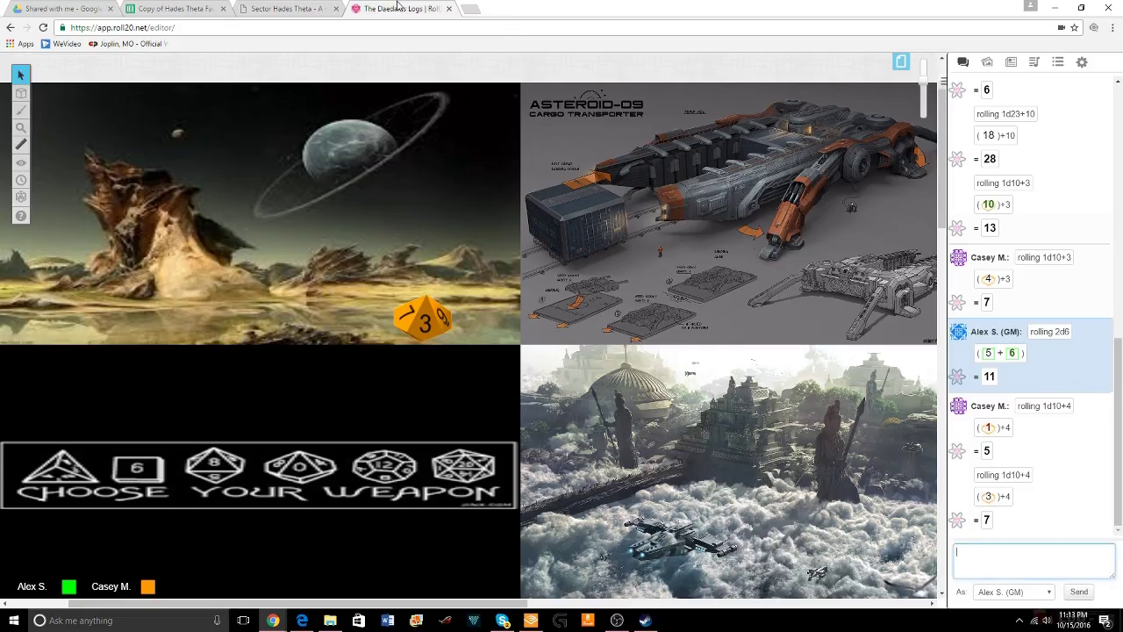
left_click(268, 8)
left_click(413, 11)
left_click(281, 9)
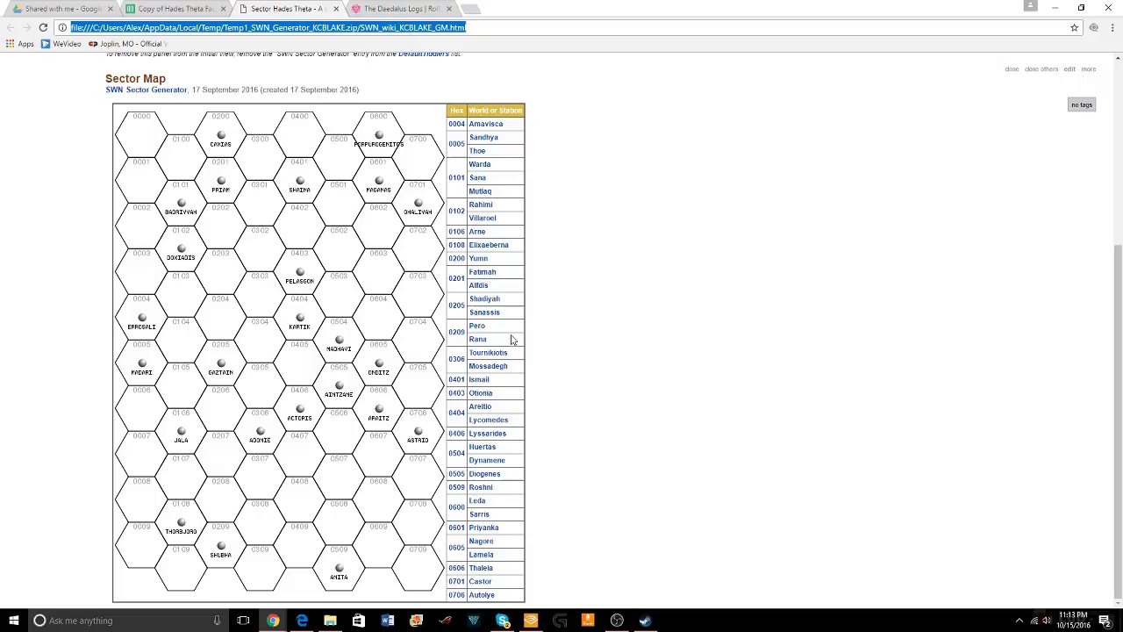
left_click(171, 9)
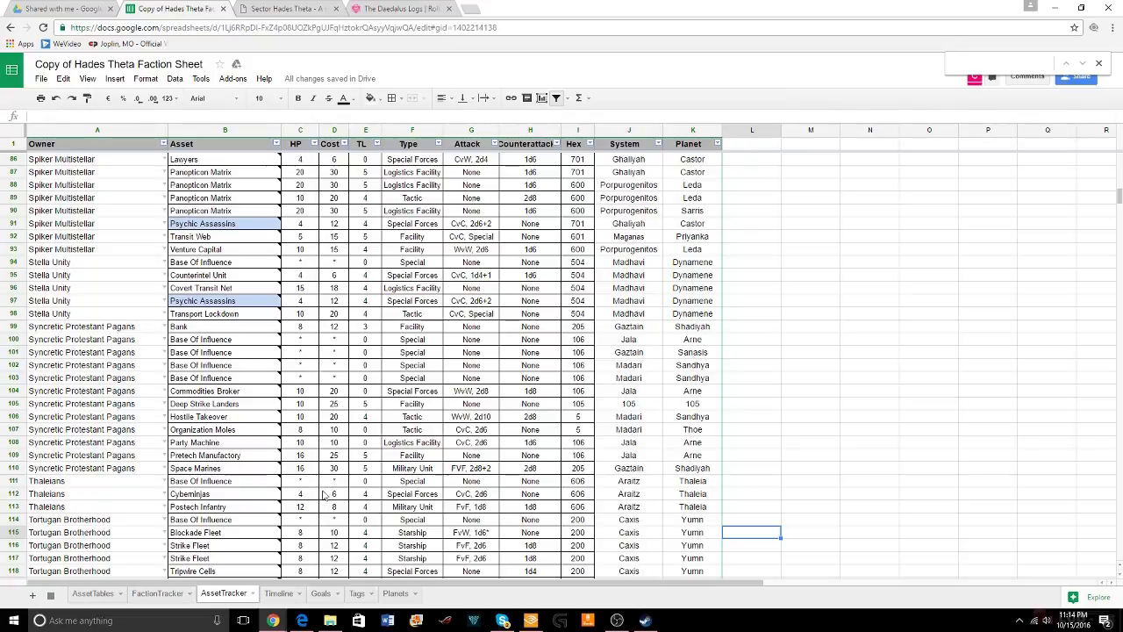
left_click(283, 8)
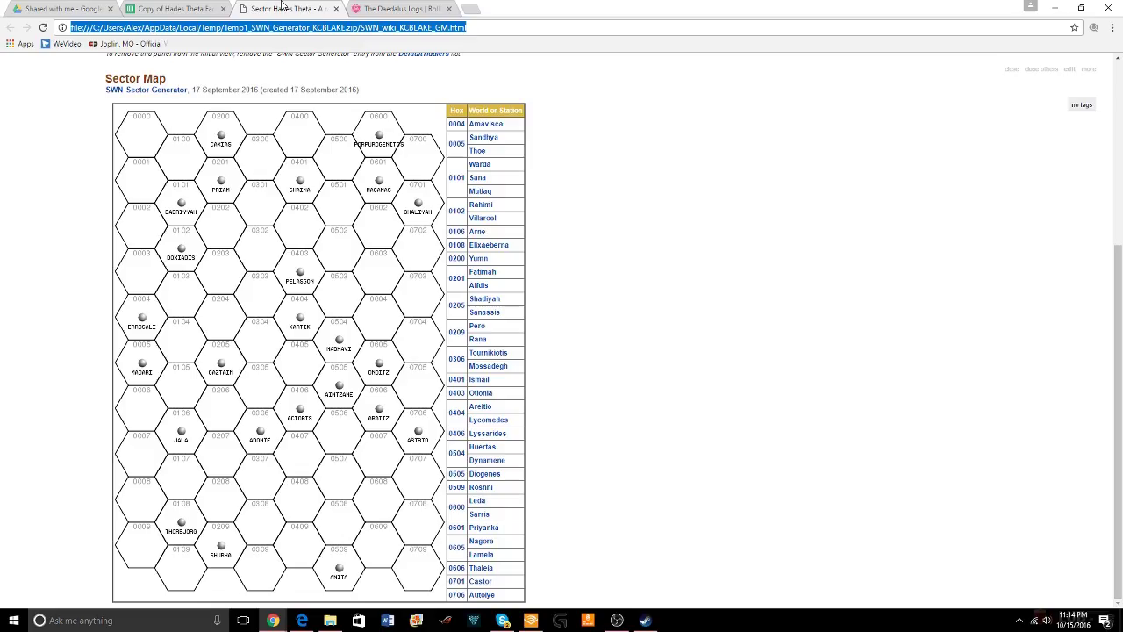
left_click(184, 8)
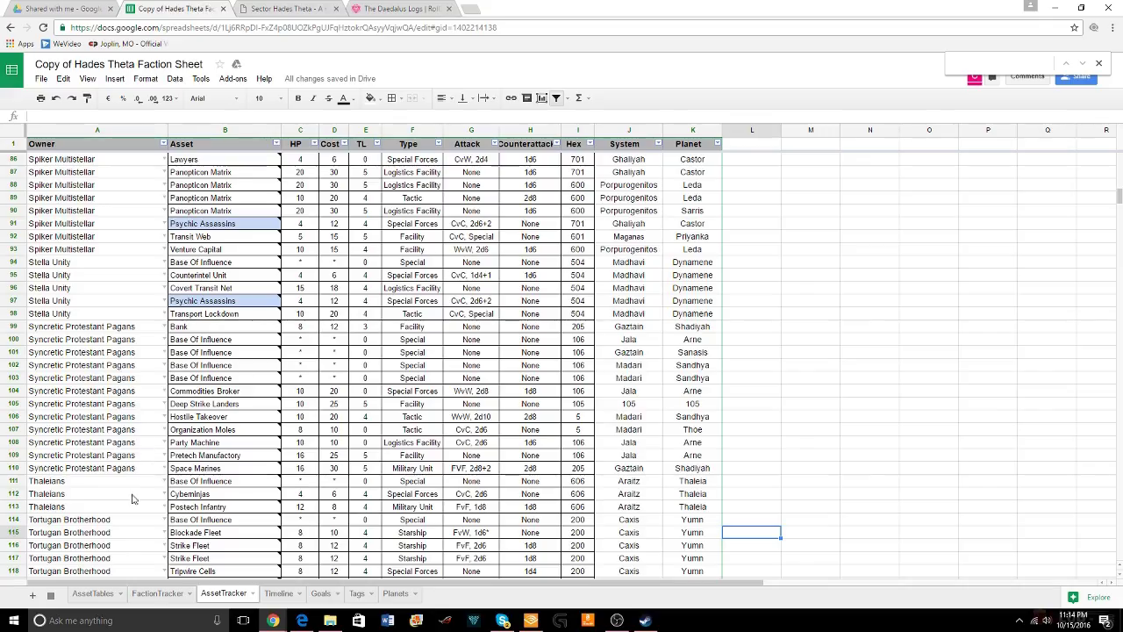
left_click(167, 595)
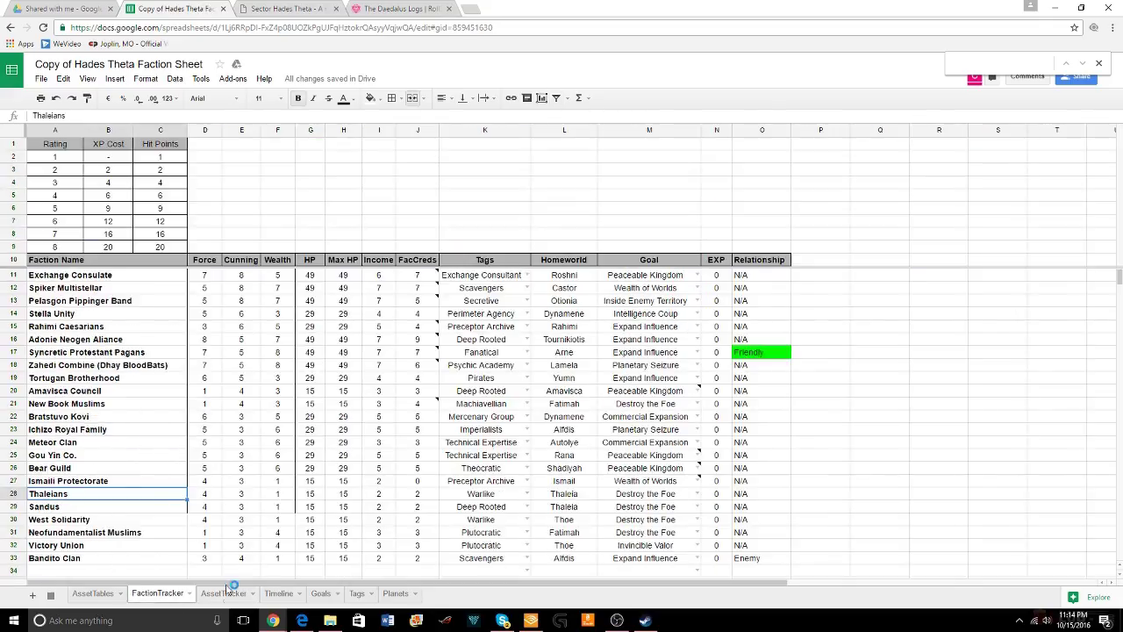
left_click(279, 594)
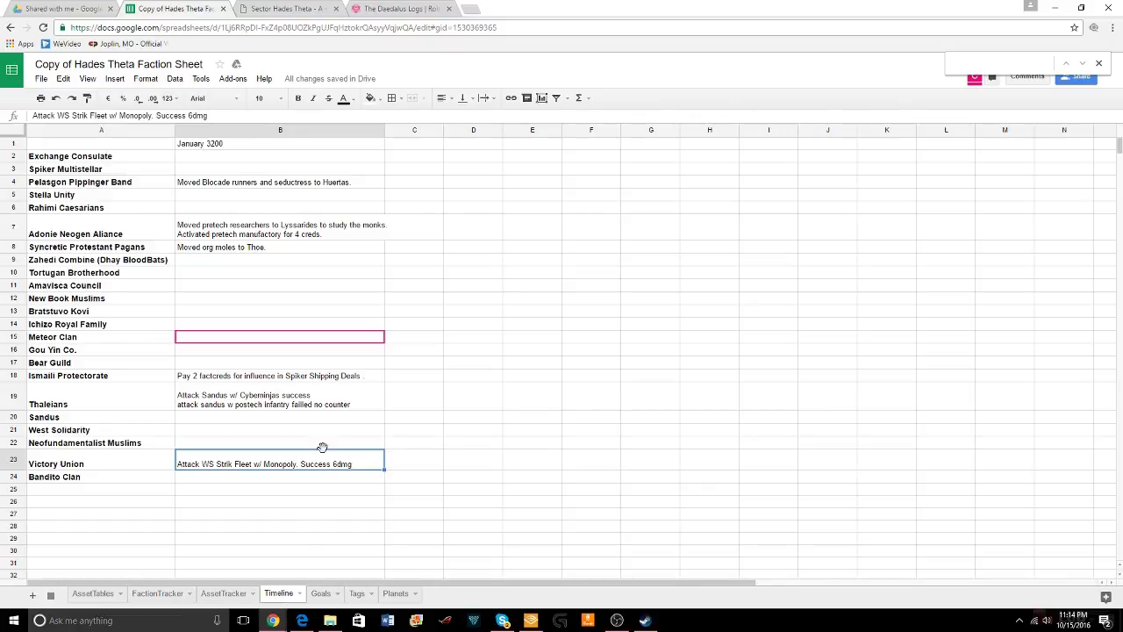